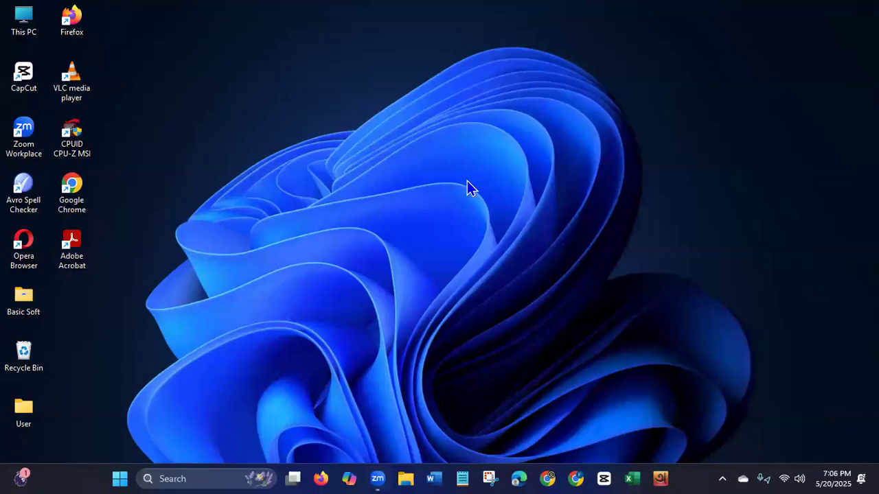
Refresh the desktop, then open the Pinterest business profile in Firefox and reload the page.
right_click(467, 181)
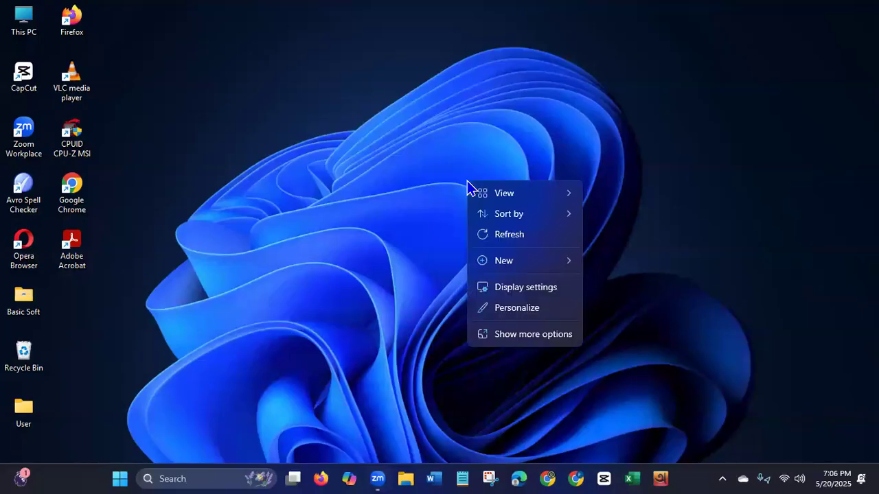
click(516, 235)
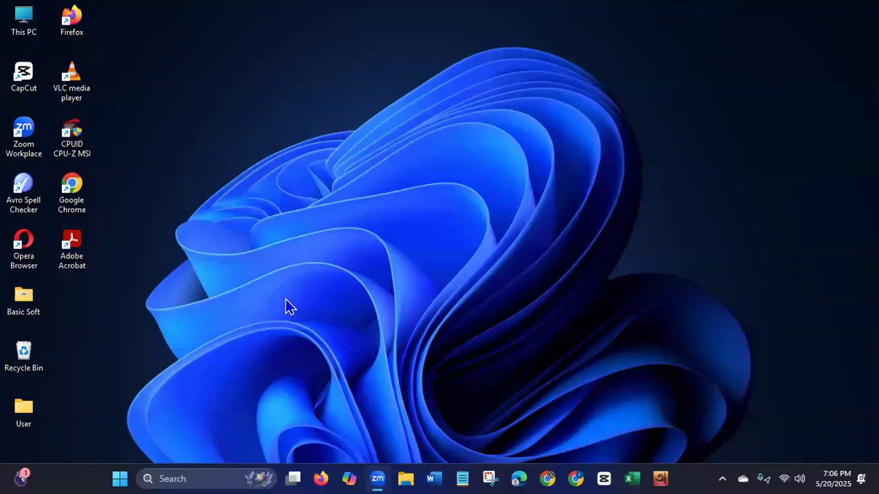
click(321, 475)
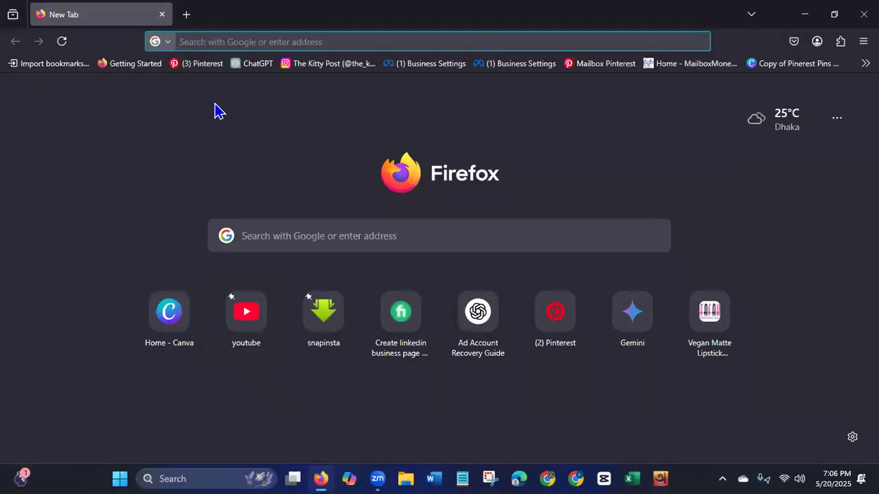
click(206, 66)
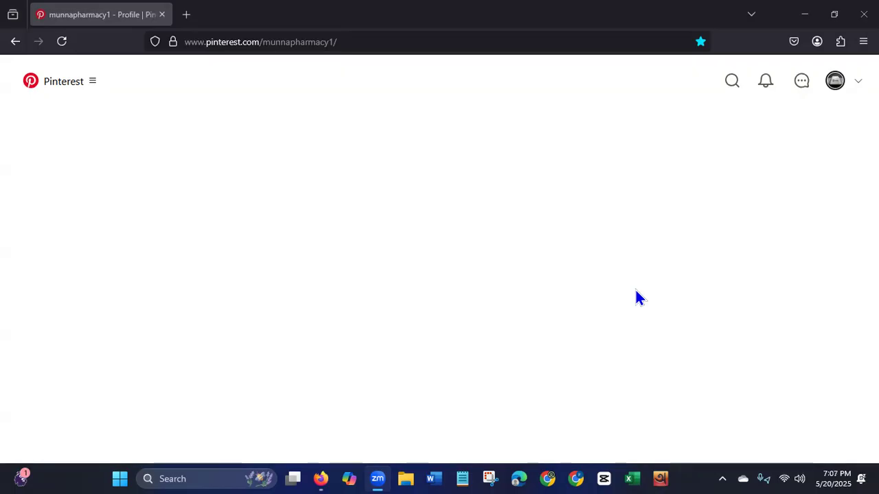
click(63, 44)
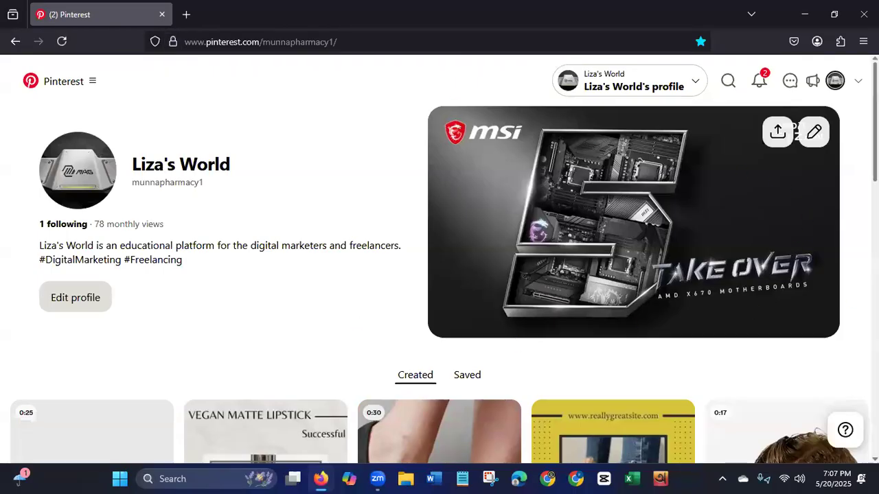
Look through the profile's created pins, checking their designs, titles and view, save and click stats.
scroll(440, 274, down, 3)
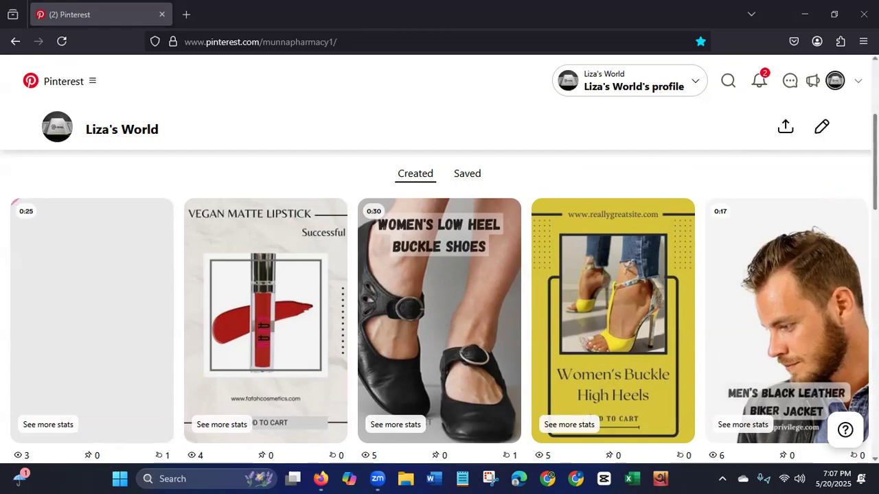
scroll(440, 275, up, 3)
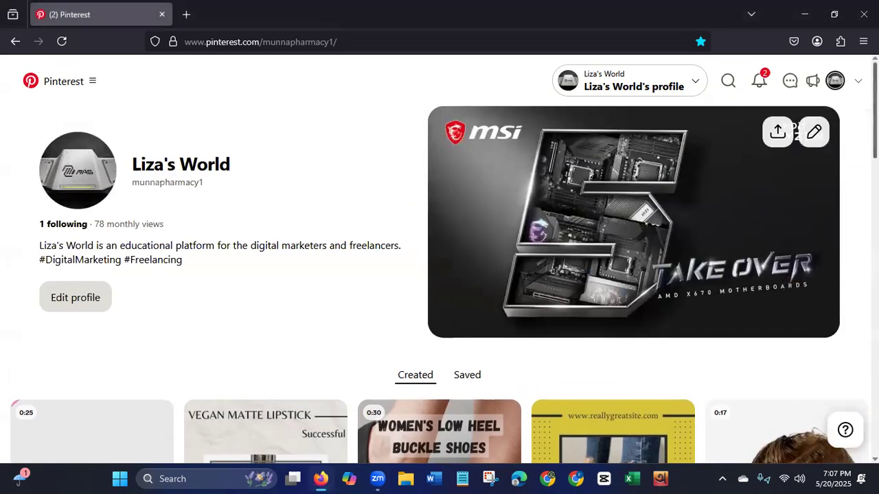
scroll(439, 274, down, 2)
scroll(439, 275, down, 2)
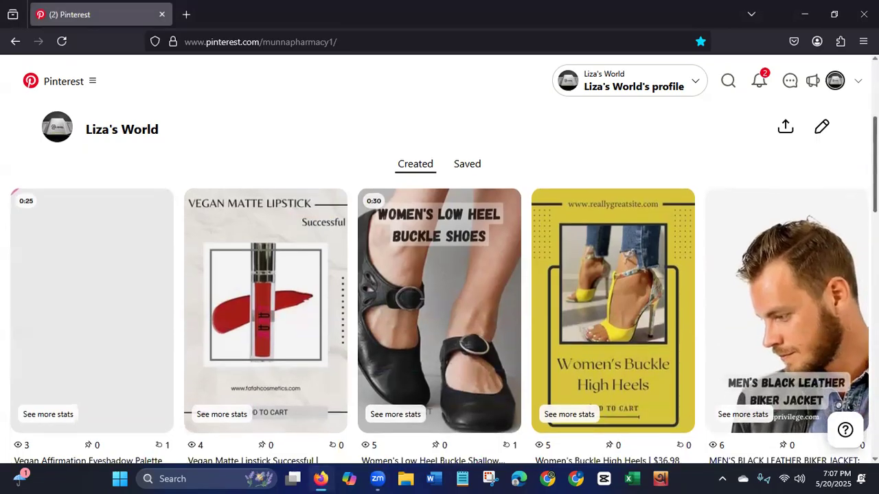
scroll(440, 307, down, 4)
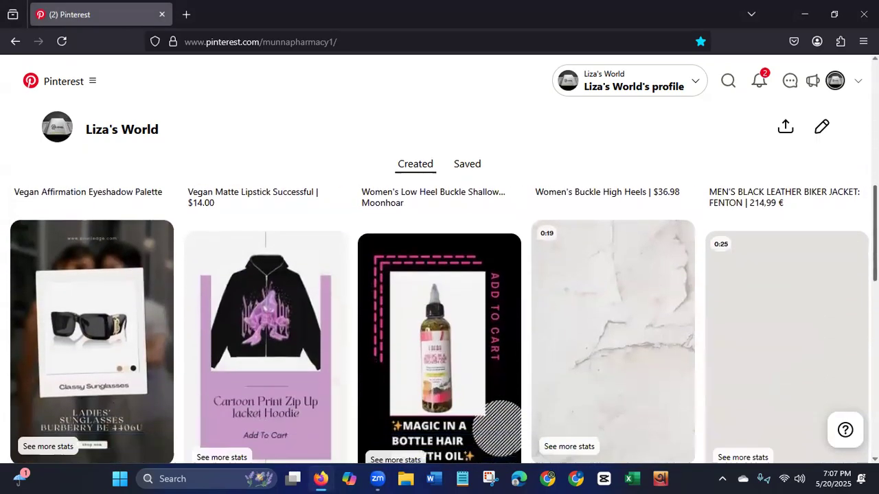
scroll(439, 307, down, 2)
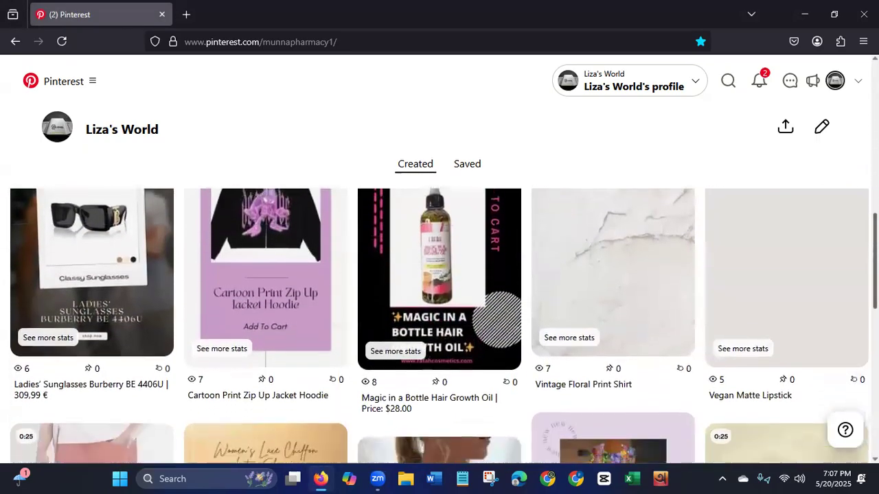
scroll(440, 307, down, 3)
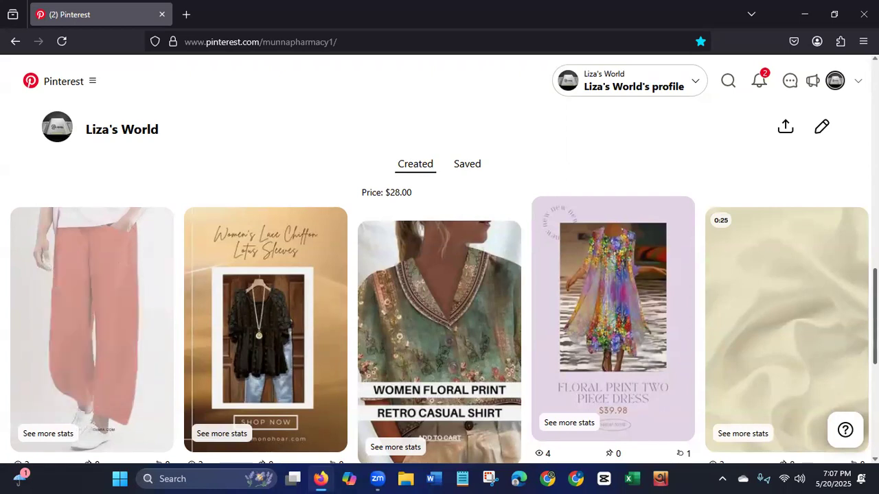
scroll(439, 307, up, 1)
scroll(439, 308, up, 1)
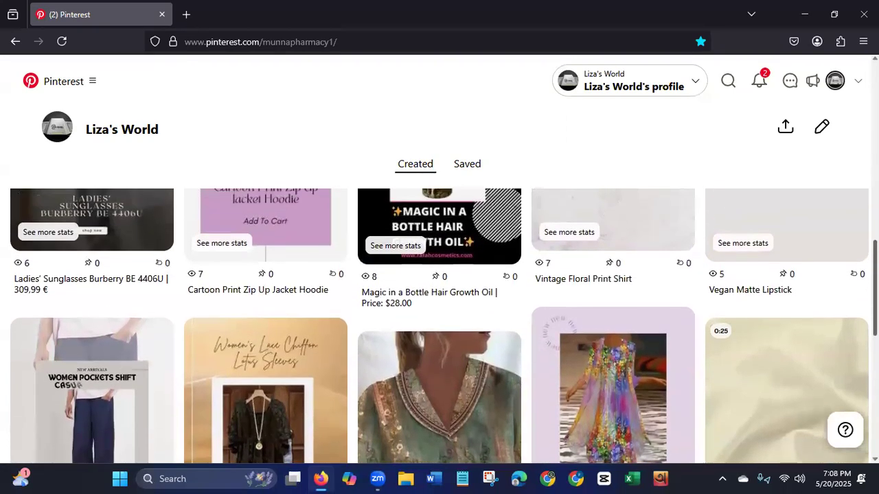
scroll(439, 327, up, 4)
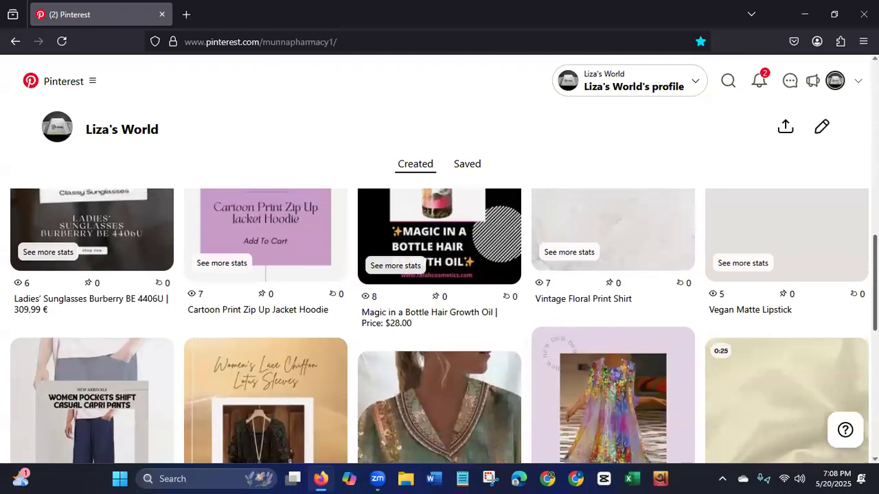
scroll(440, 326, up, 4)
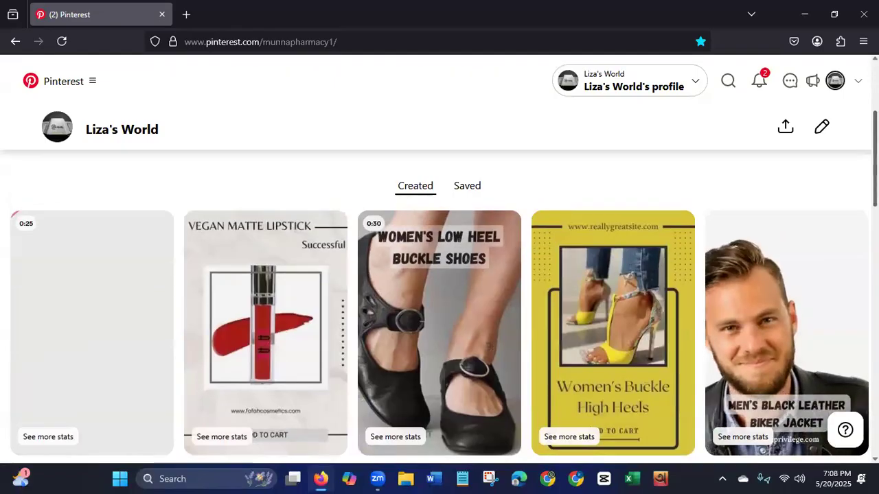
scroll(439, 287, down, 1)
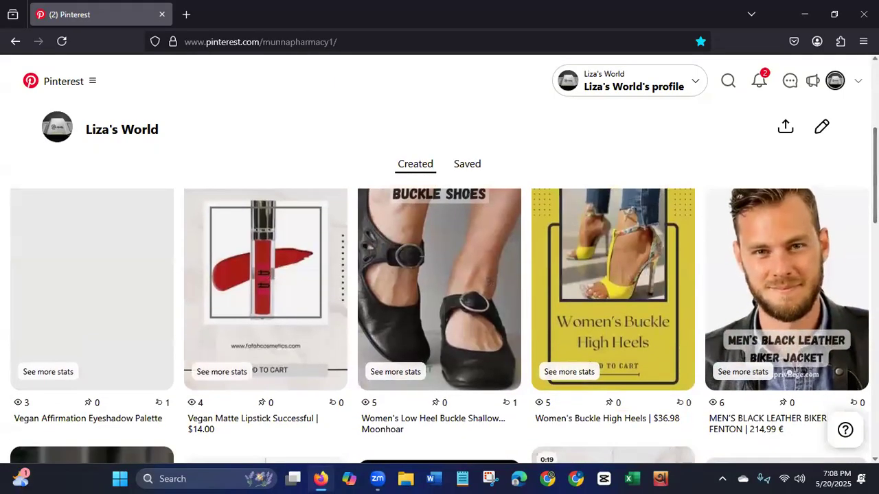
Open the men's black leather biker jacket pin, examine its stats, title and related pins, and return to the profile.
click(778, 303)
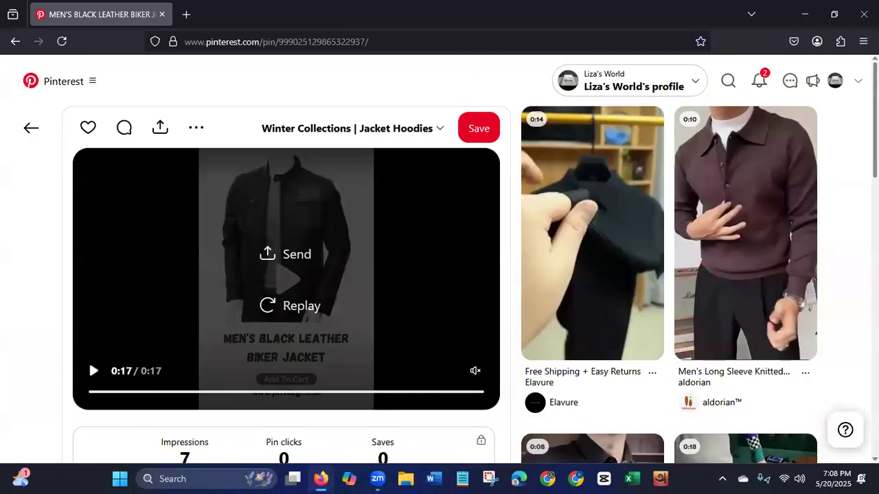
scroll(470, 263, down, 3)
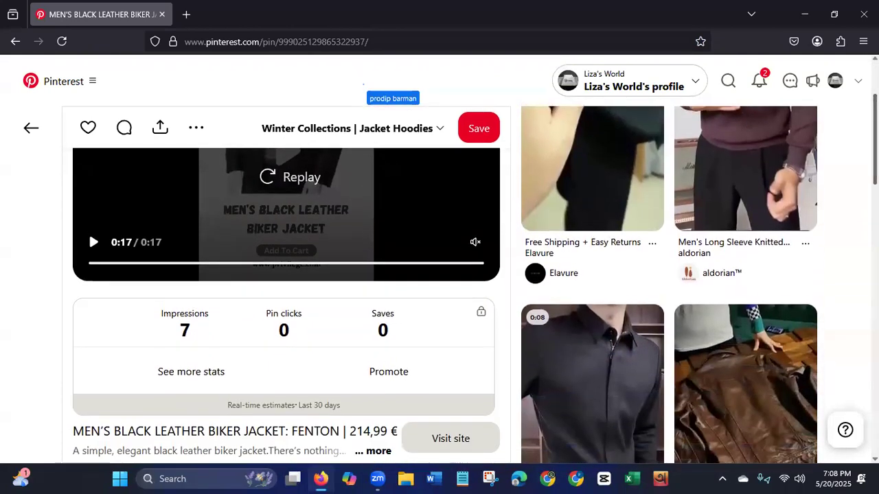
scroll(470, 263, down, 3)
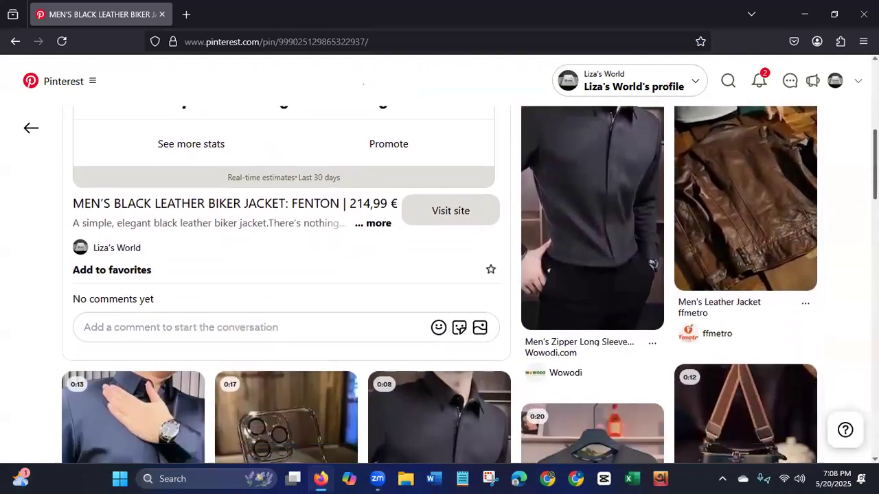
scroll(846, 372, down, 2)
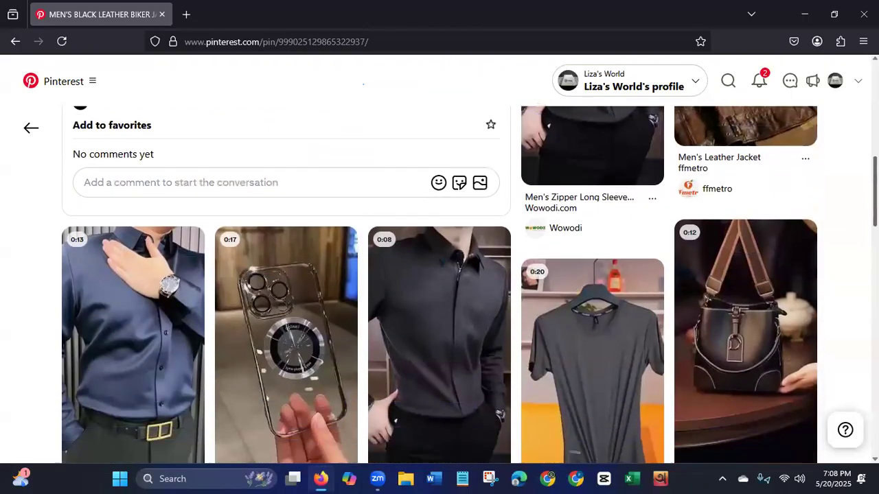
scroll(846, 372, down, 1)
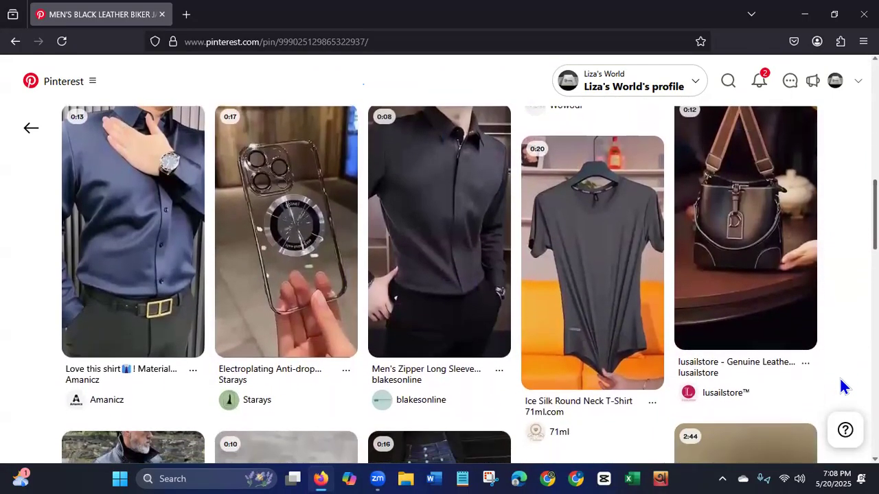
scroll(840, 379, down, 1)
scroll(834, 405, down, 2)
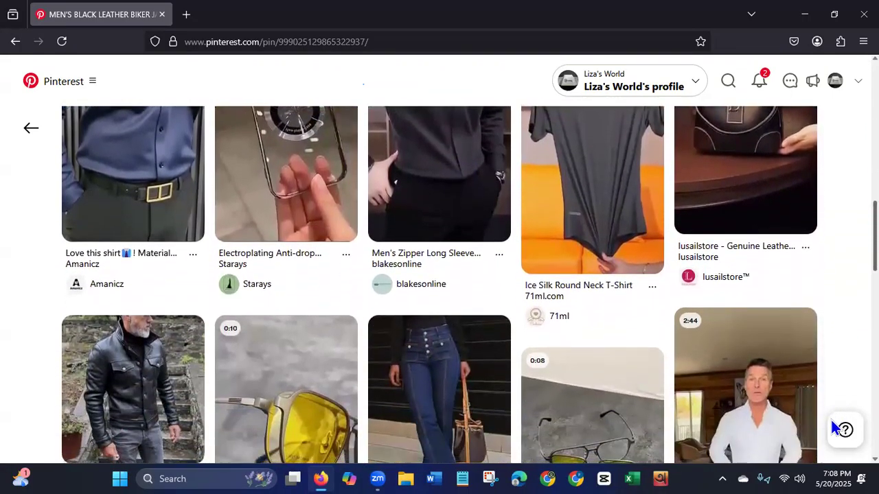
scroll(824, 445, up, 6)
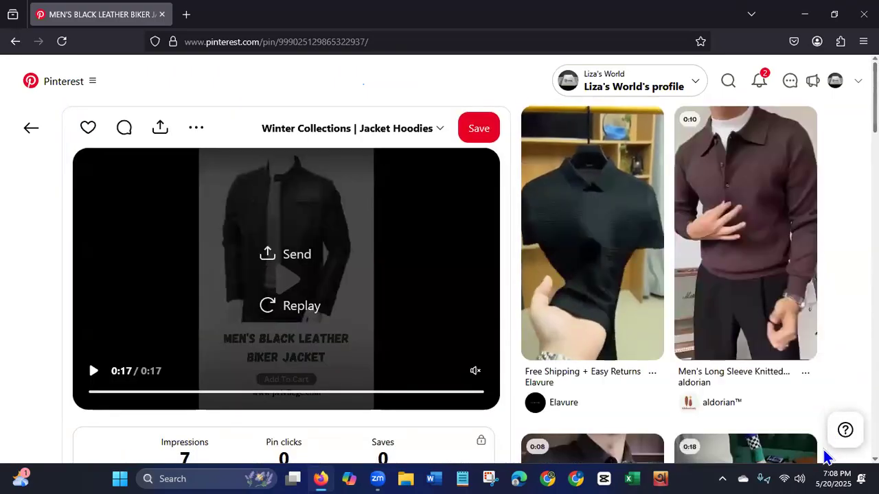
scroll(470, 263, down, 4)
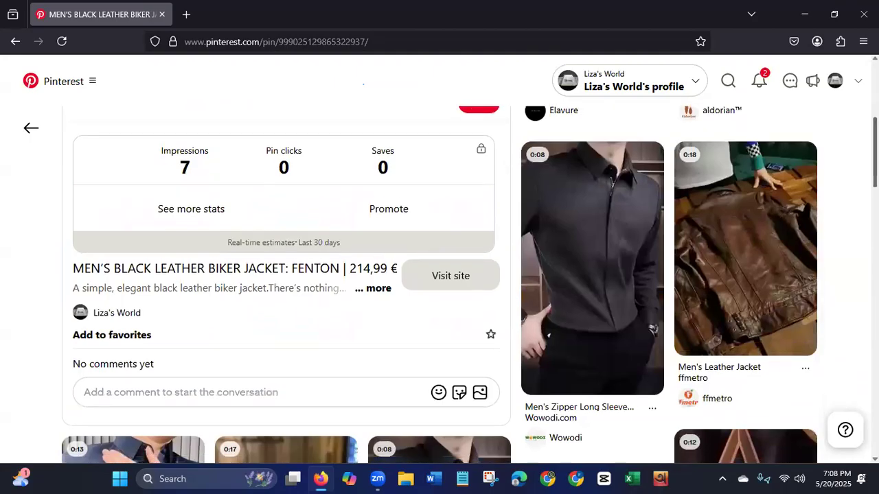
scroll(469, 275, down, 1)
scroll(469, 284, down, 3)
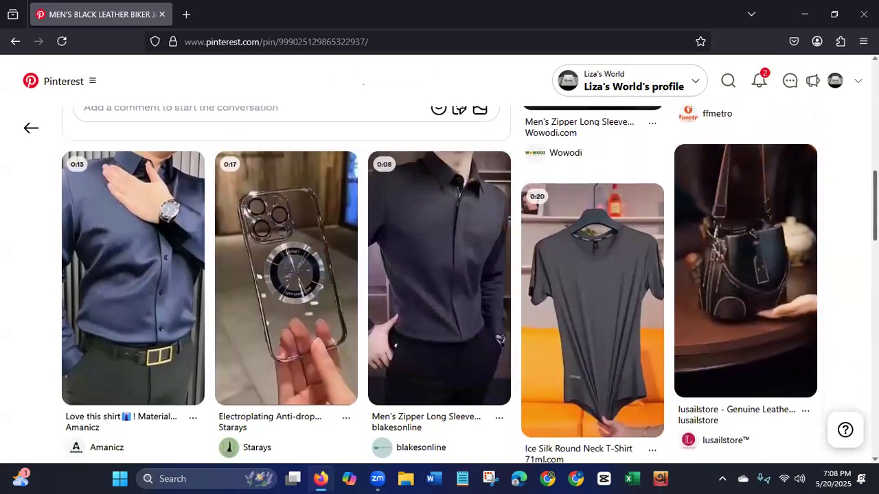
scroll(467, 285, up, 1)
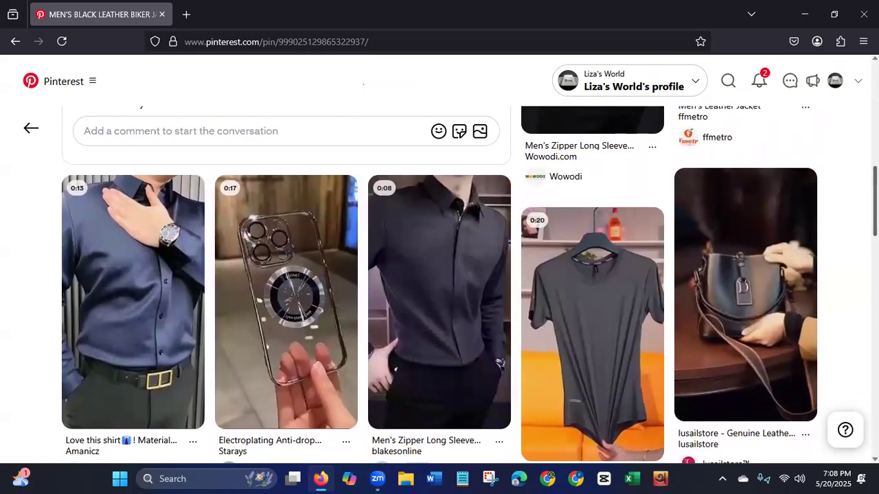
scroll(470, 285, up, 5)
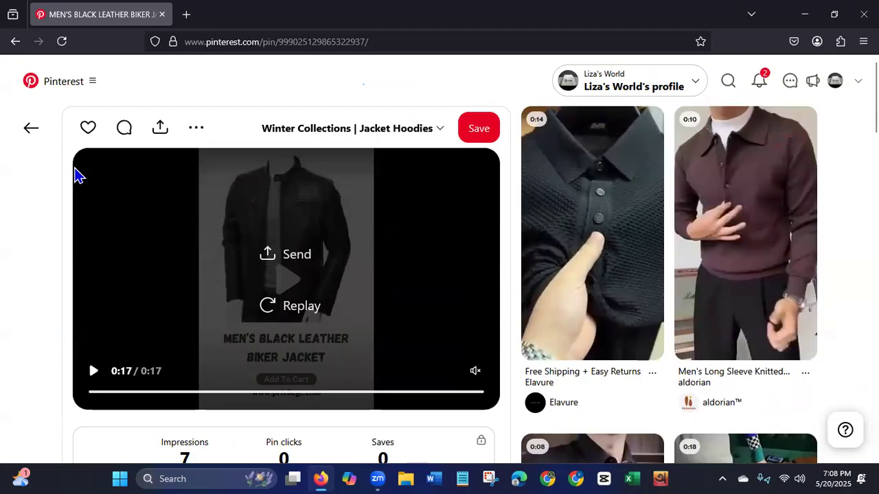
click(29, 129)
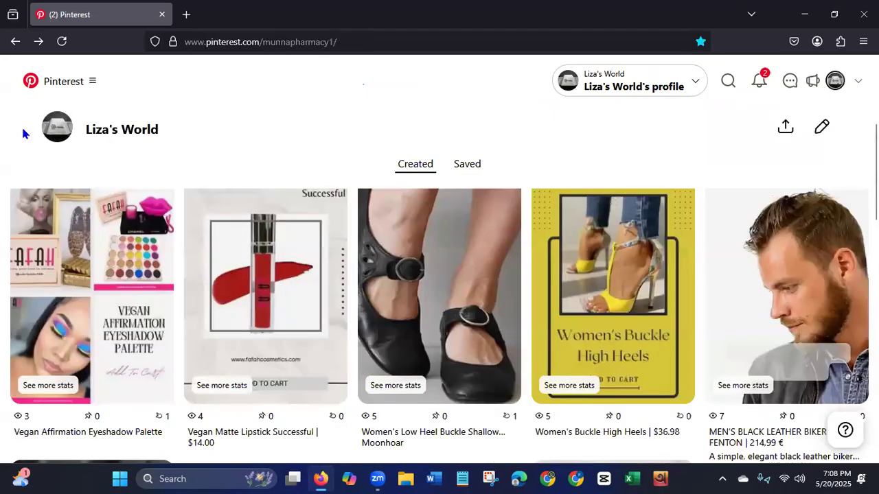
Open the Vegan Matte Lipstick pin, examine its stats, trends, title and site link, and return to the profile.
click(249, 319)
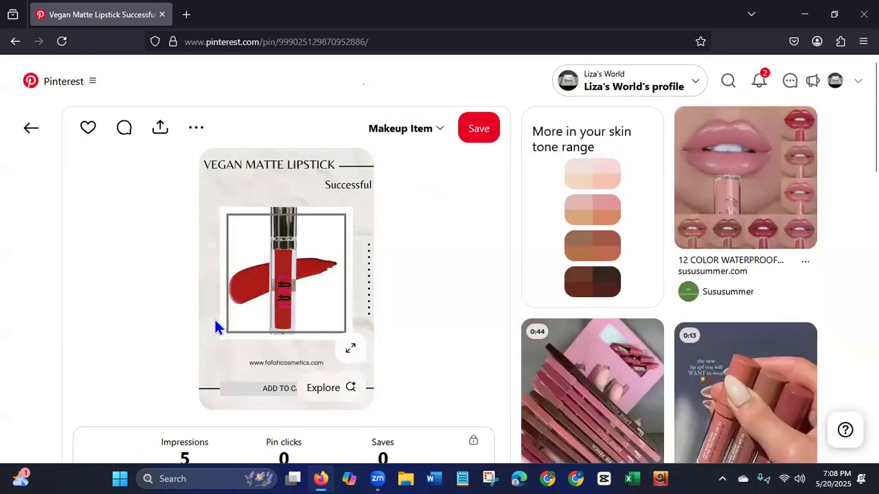
mouse_move(797, 171)
scroll(439, 274, down, 3)
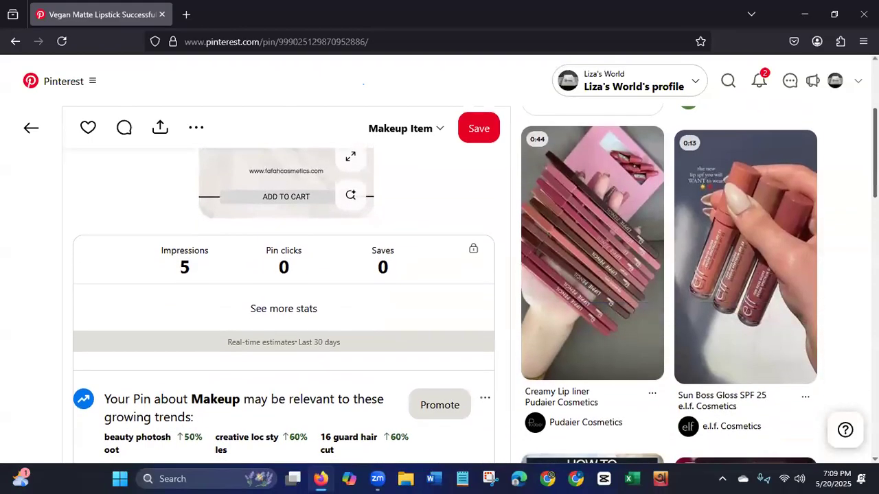
scroll(439, 275, down, 3)
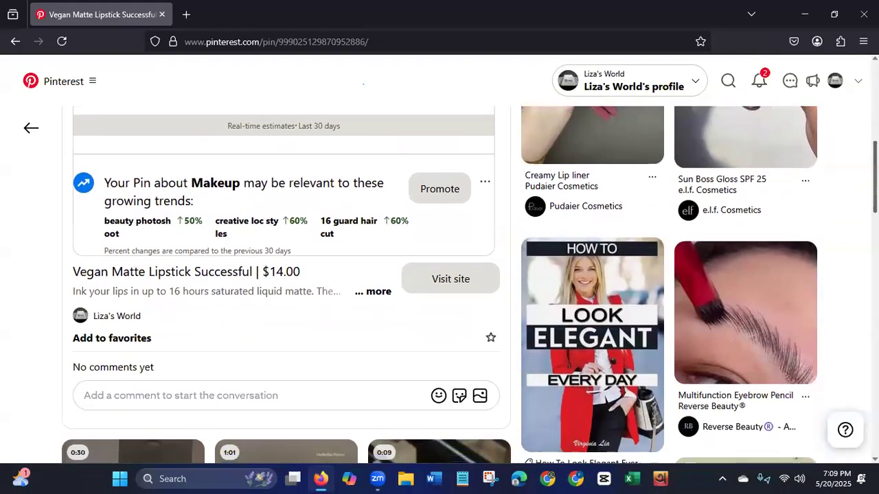
scroll(840, 287, down, 2)
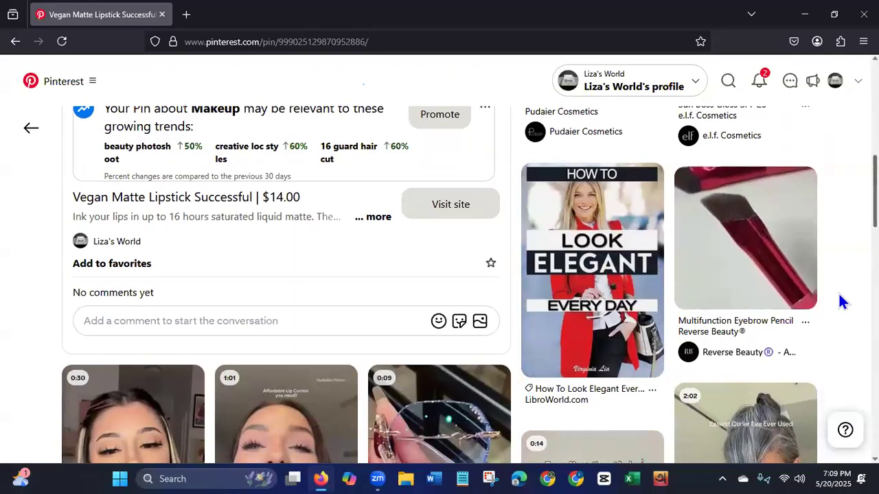
scroll(839, 291, up, 1)
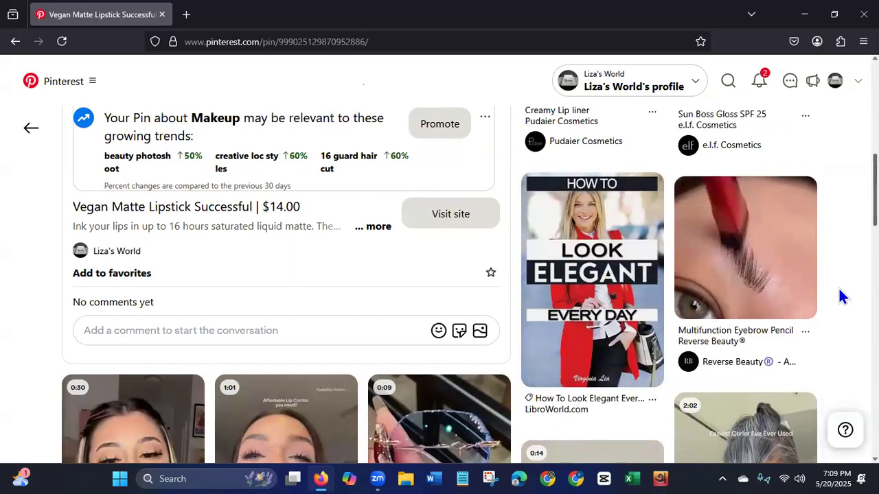
scroll(842, 295, up, 3)
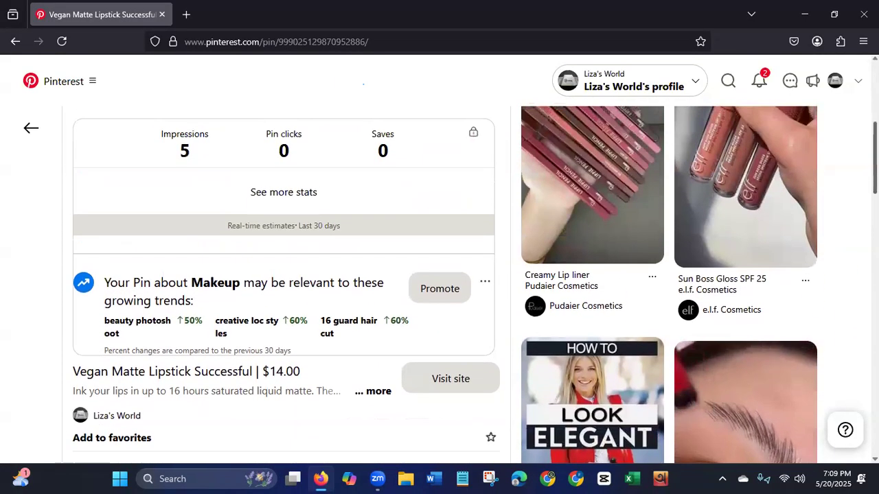
scroll(529, 259, up, 5)
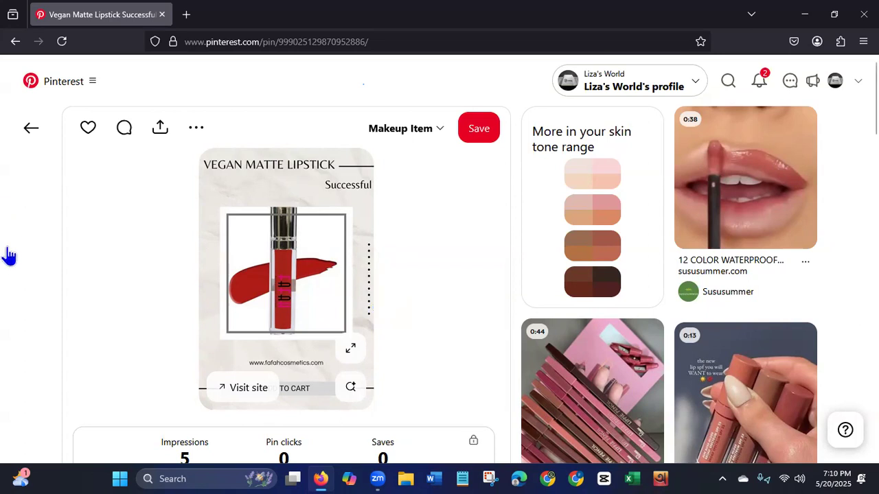
click(31, 129)
right_click(28, 130)
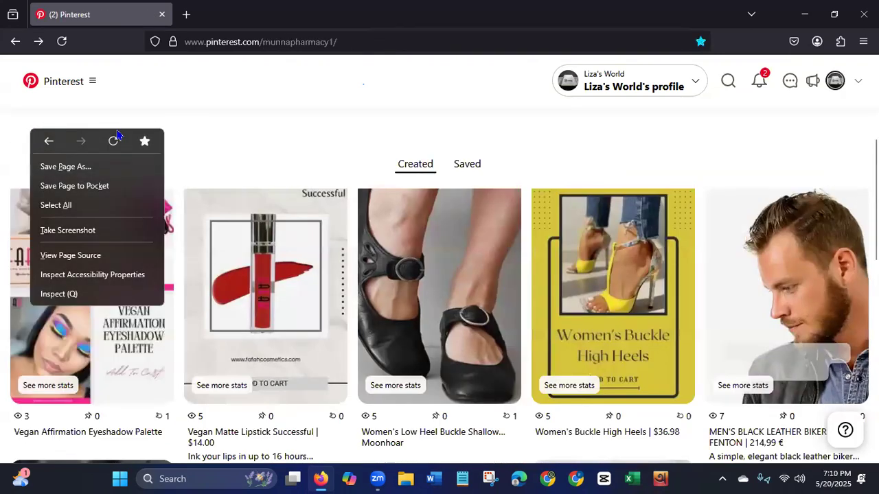
Show the profile's saved boards, open the Eye Makeup Product board, examine its title and pins, and return to the saved boards.
click(469, 176)
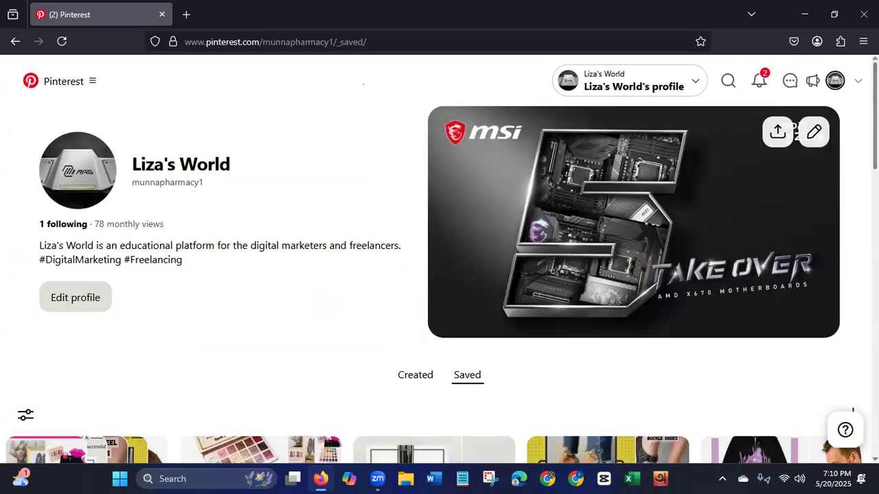
scroll(440, 275, down, 3)
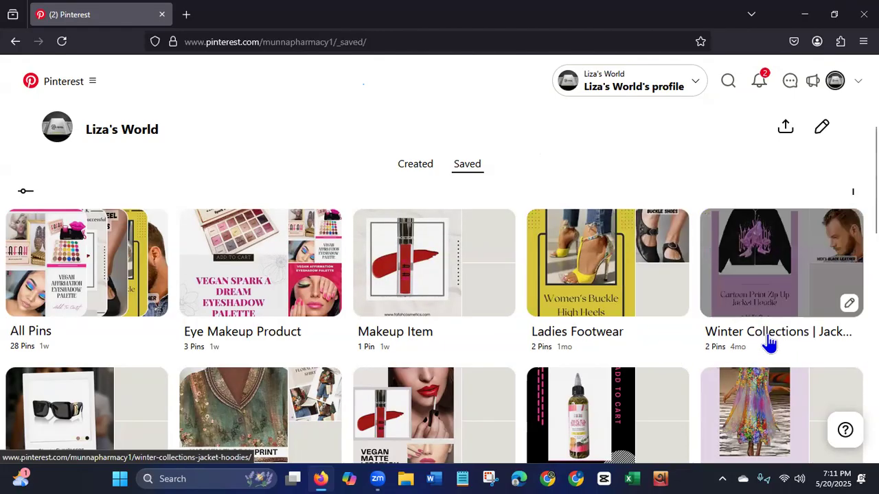
click(279, 334)
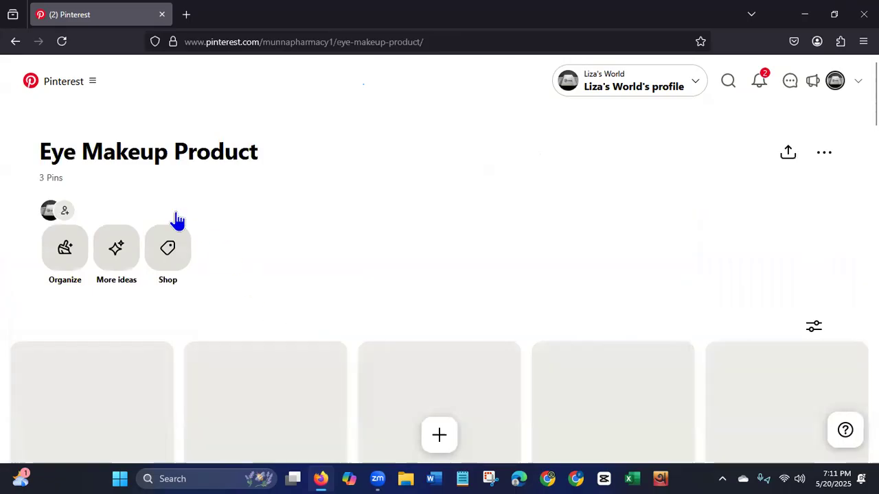
drag(39, 153, 284, 138)
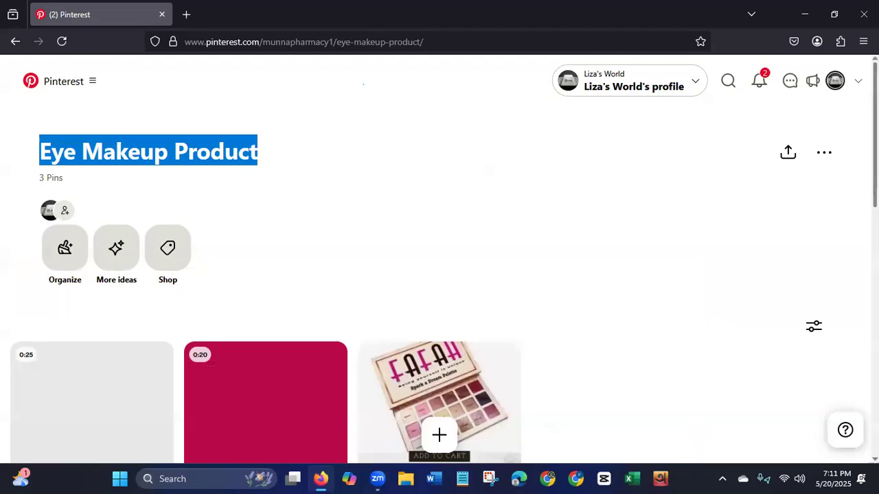
scroll(853, 121, down, 2)
scroll(583, 306, down, 2)
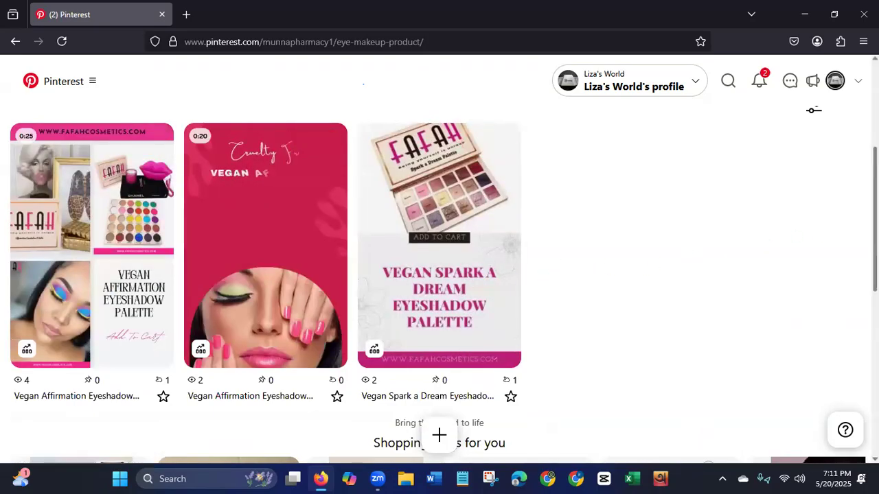
scroll(440, 275, up, 2)
scroll(261, 235, up, 1)
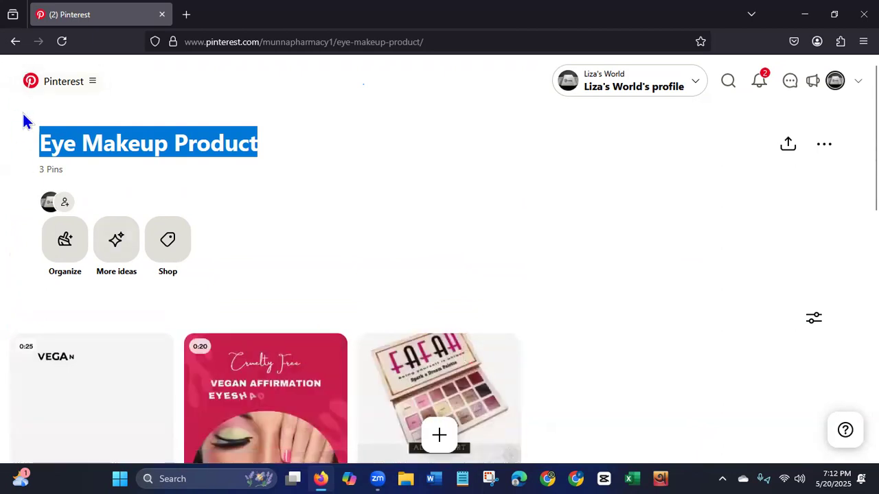
click(15, 41)
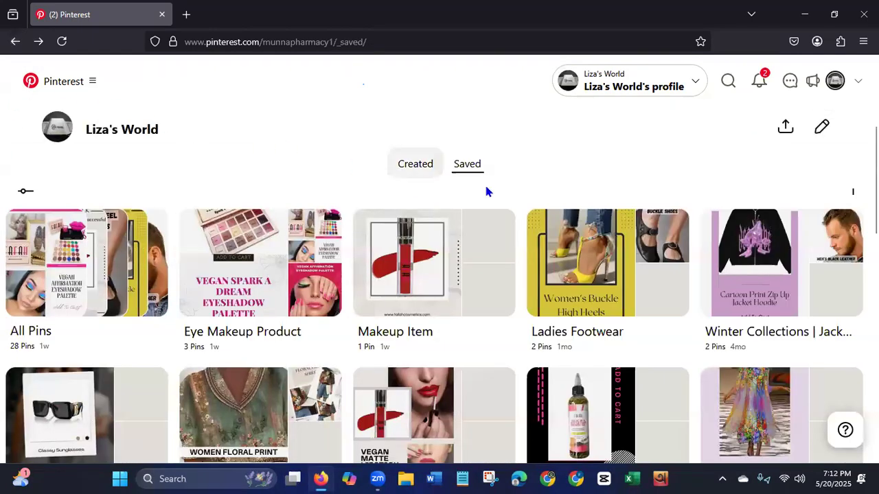
Open the Ladies Footwear board and examine its title, description and buckle shoe and high heel pins.
click(567, 343)
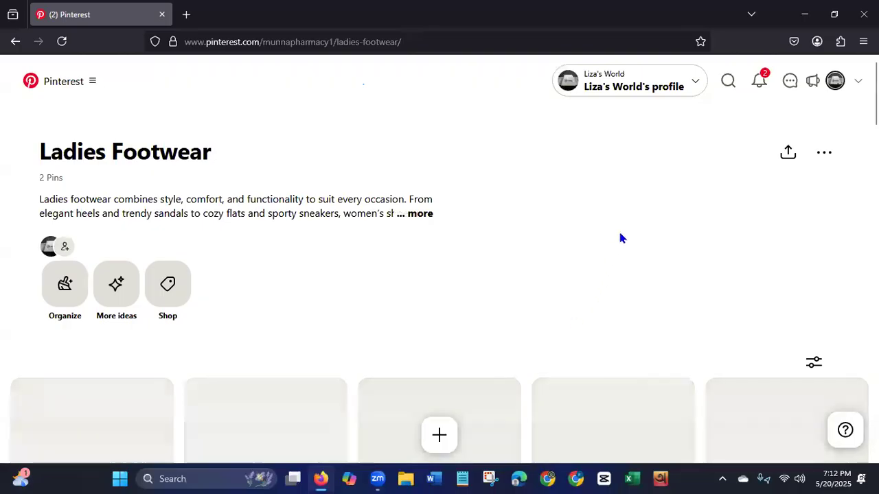
scroll(620, 237, down, 1)
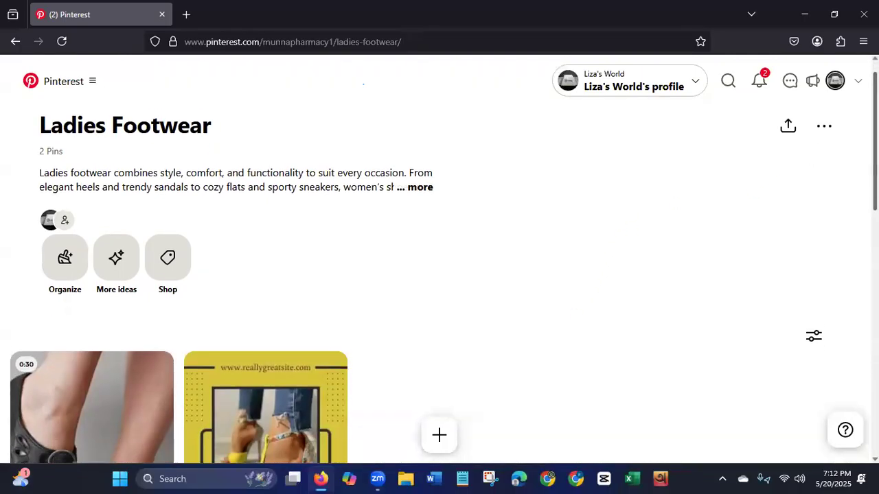
scroll(439, 288, down, 3)
scroll(440, 289, up, 3)
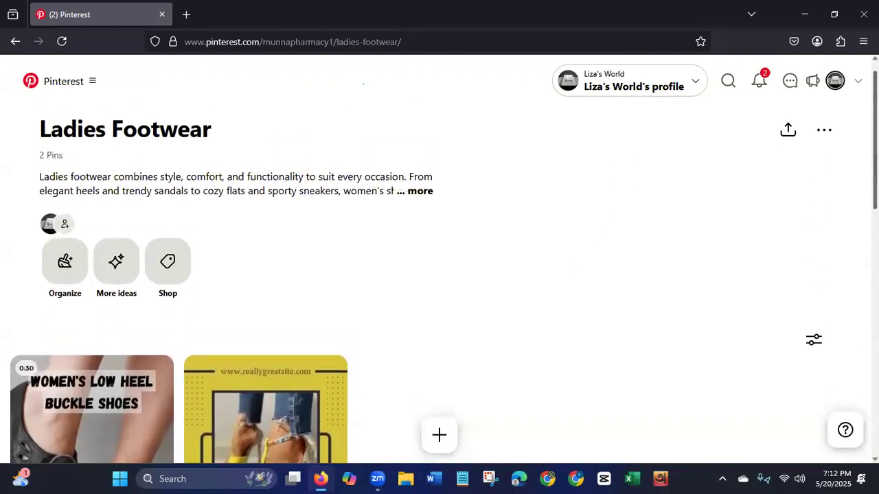
scroll(110, 230, up, 1)
drag(39, 147, 287, 164)
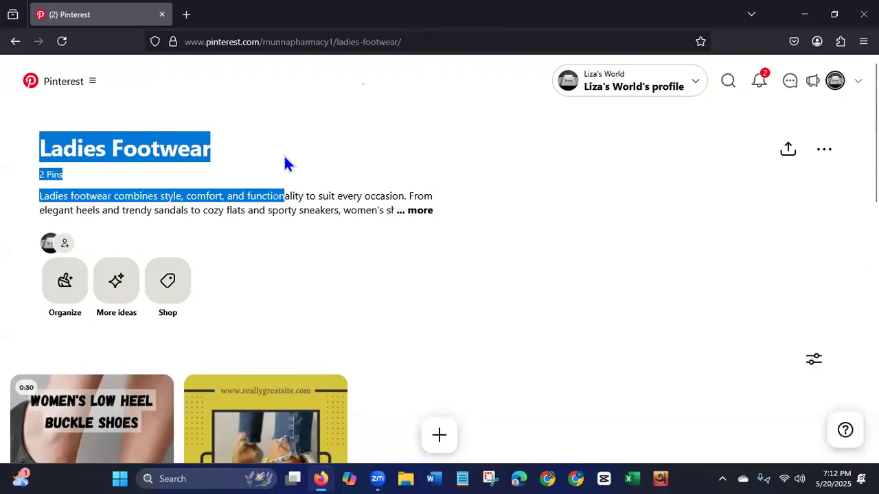
scroll(289, 166, down, 1)
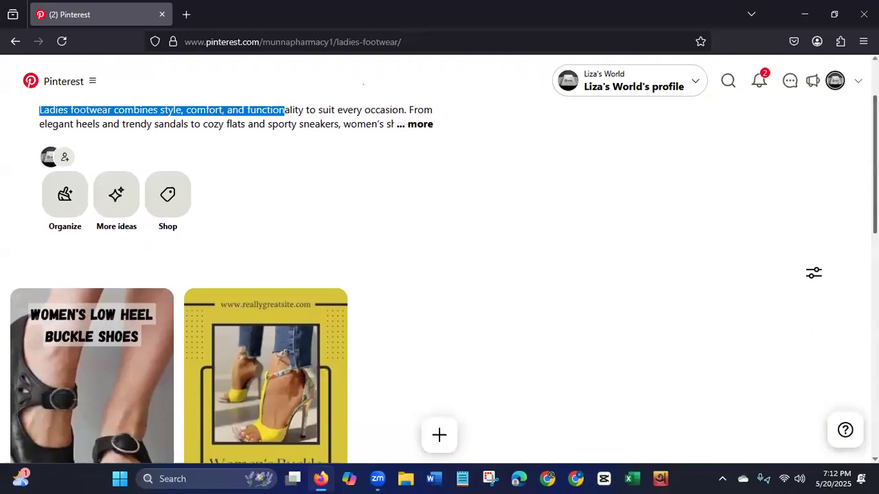
scroll(439, 275, down, 3)
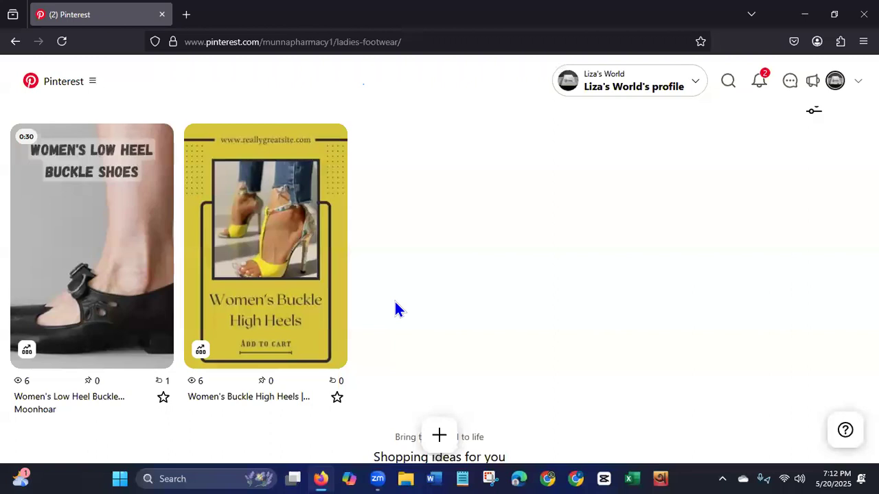
mouse_move(261, 317)
Compare the Ladies Footwear board's highlighted title with its pins, and return to the saved boards.
scroll(856, 117, up, 4)
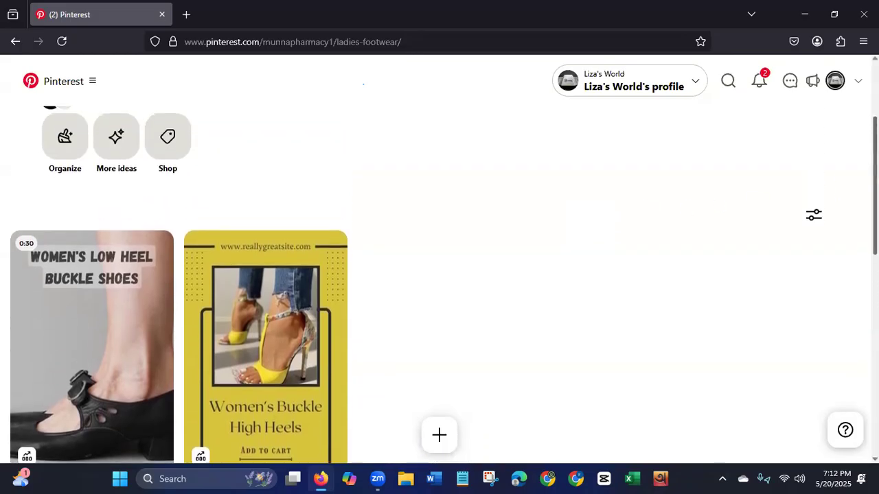
click(68, 149)
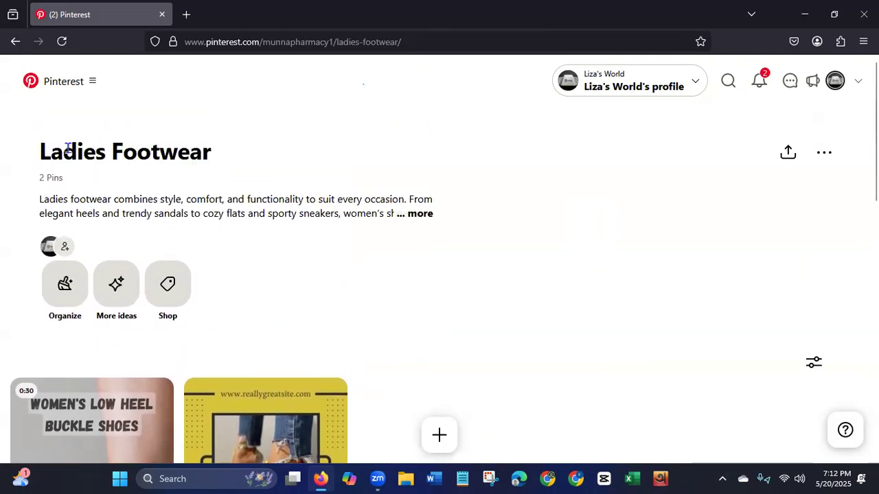
drag(38, 157, 307, 159)
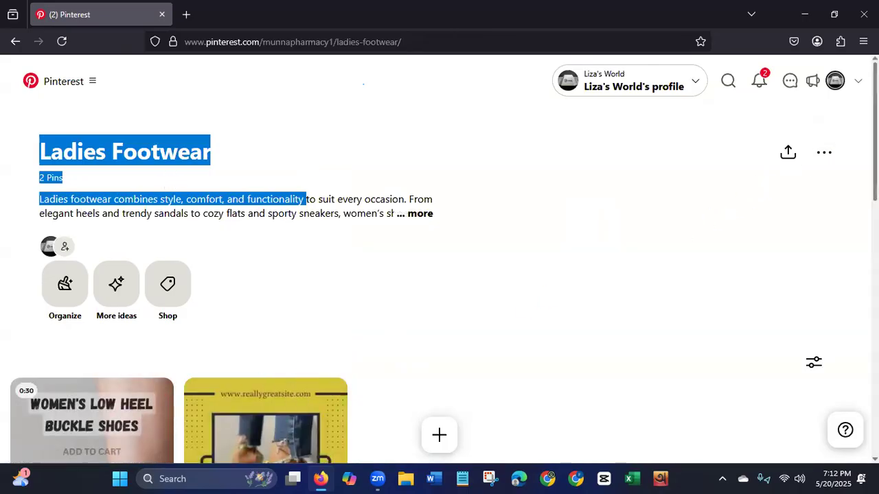
scroll(875, 137, down, 4)
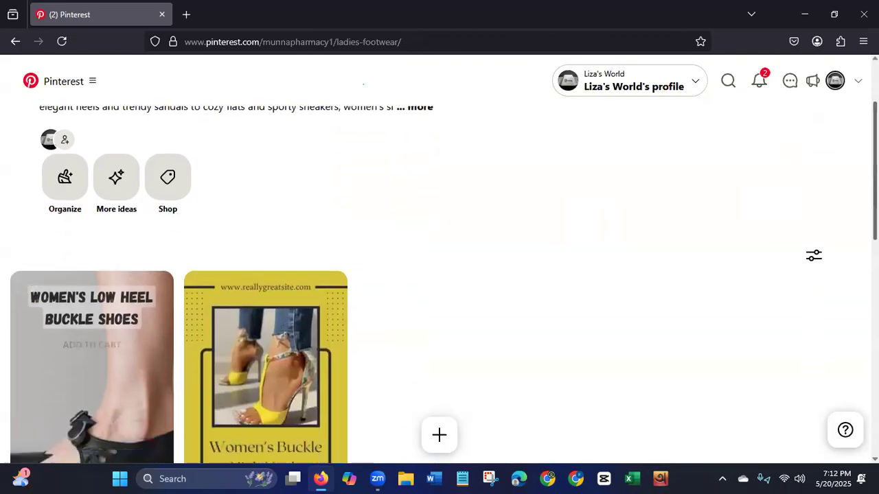
scroll(874, 137, up, 4)
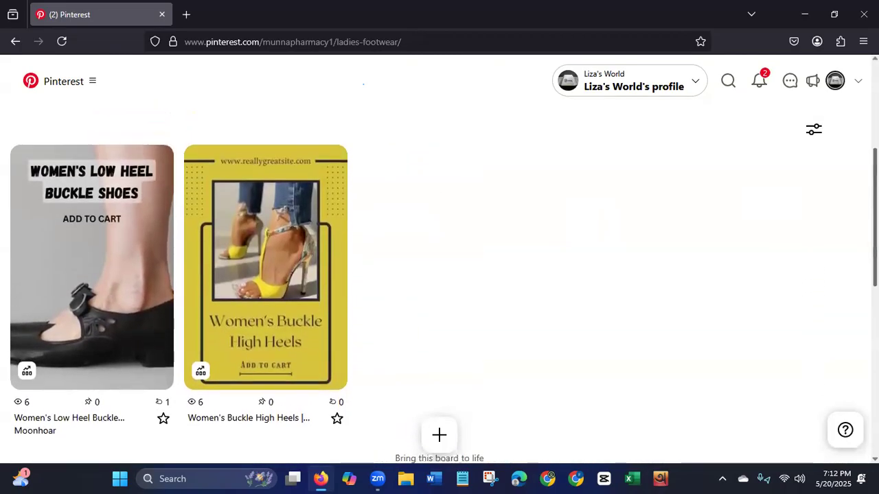
click(15, 41)
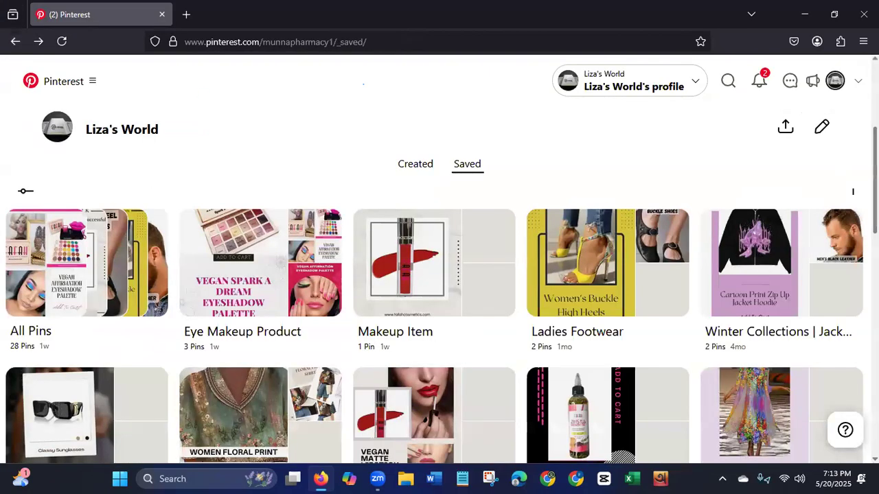
Look through the saved boards, open the Winter Collections | Jacket Hoodies board, and examine its title and pins.
scroll(439, 320, down, 5)
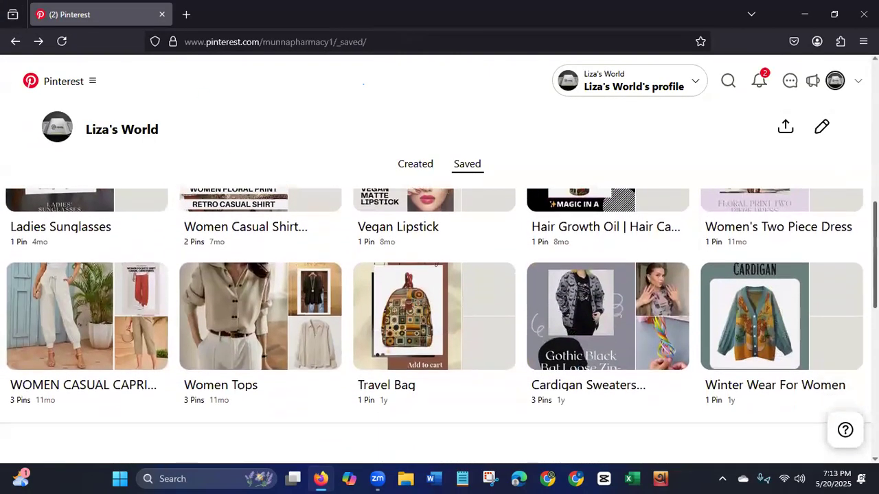
scroll(439, 320, up, 3)
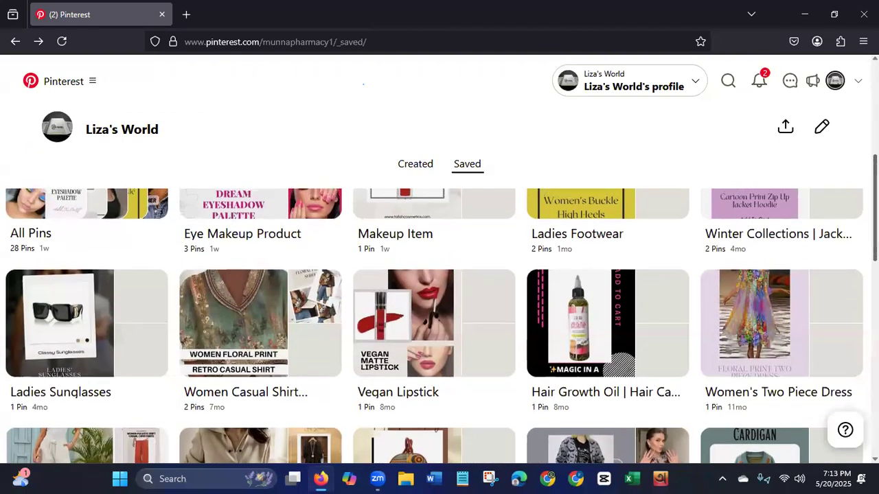
scroll(439, 320, up, 1)
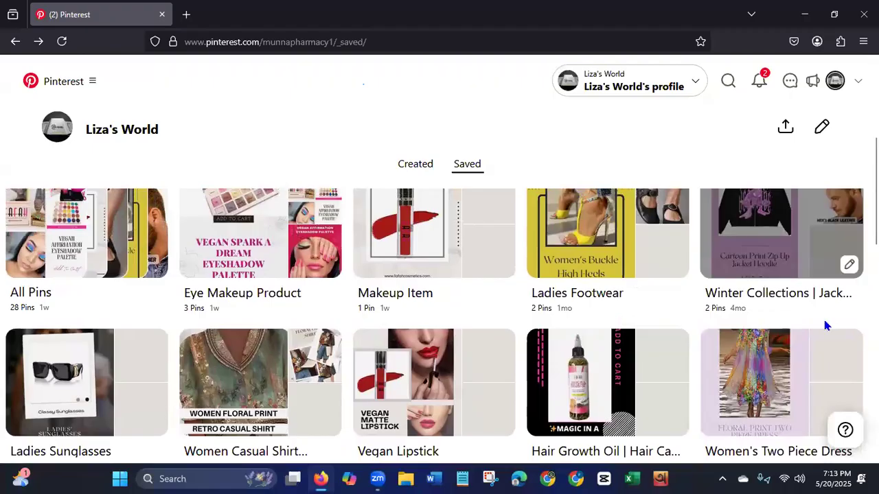
click(791, 304)
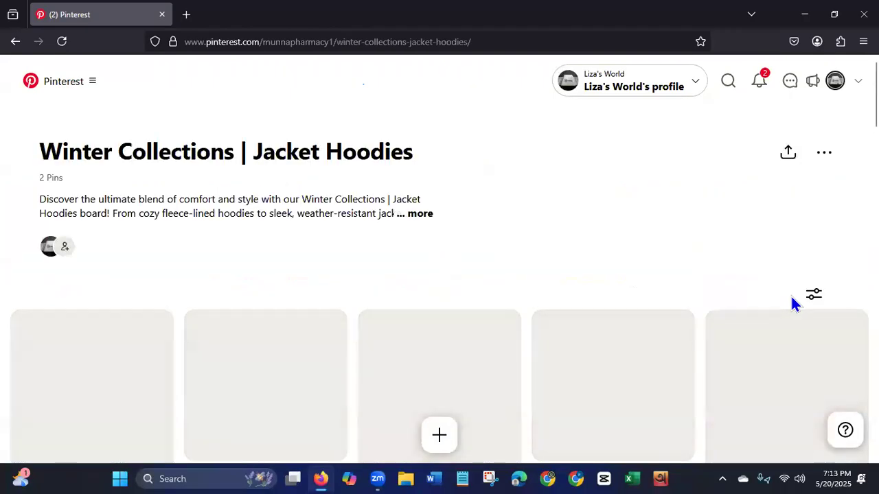
drag(39, 148, 512, 166)
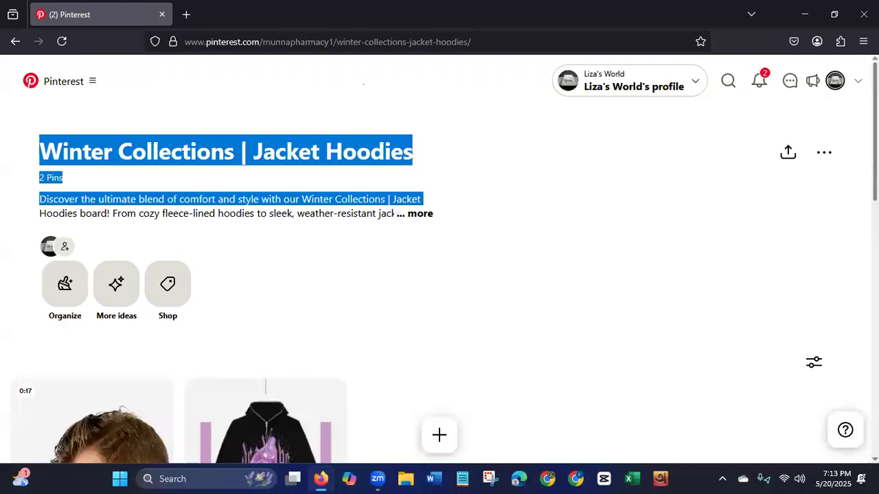
scroll(440, 285, down, 4)
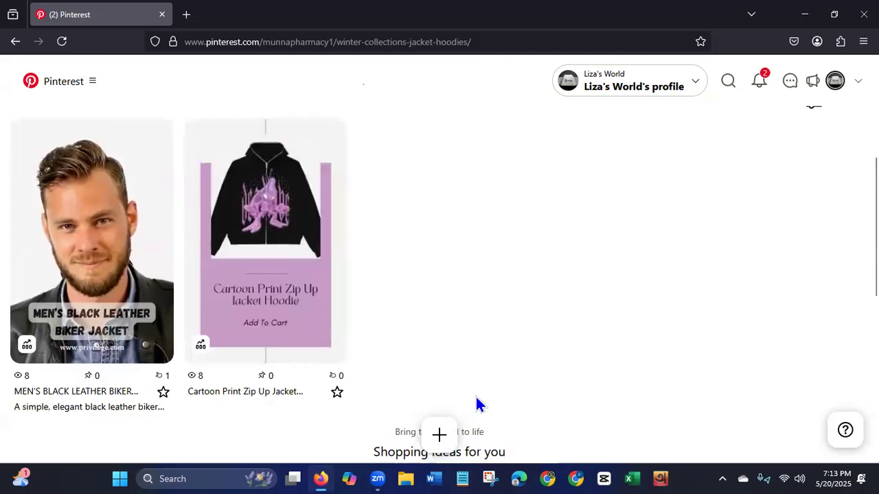
mouse_move(115, 344)
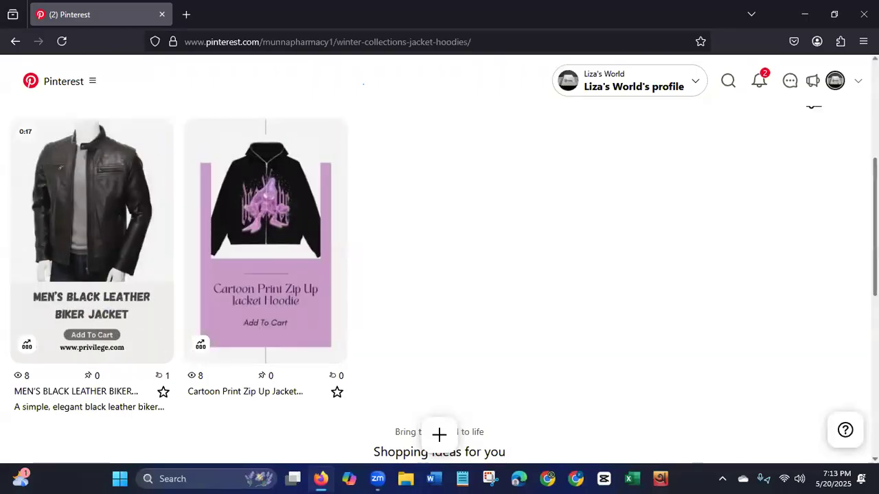
Examine the shopping ideas below the Winter Collections board's pins, and go back to its jacket and hoodie pins.
scroll(439, 275, down, 3)
scroll(439, 274, down, 3)
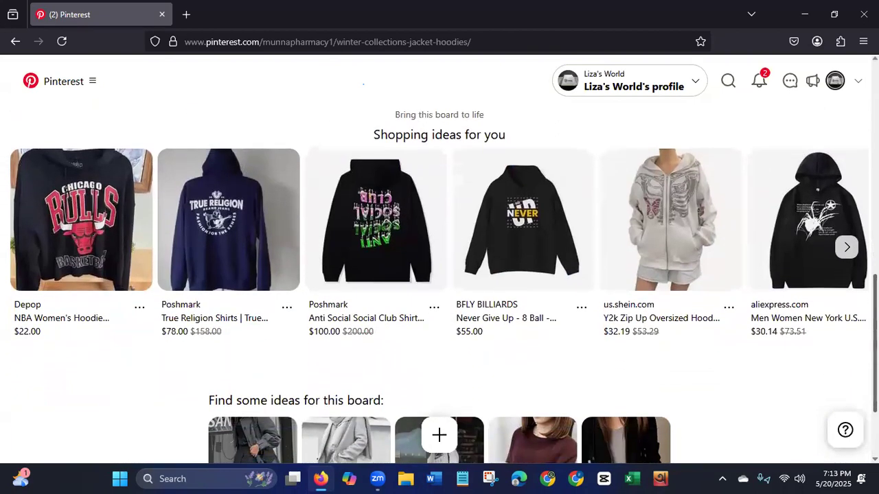
scroll(439, 275, up, 6)
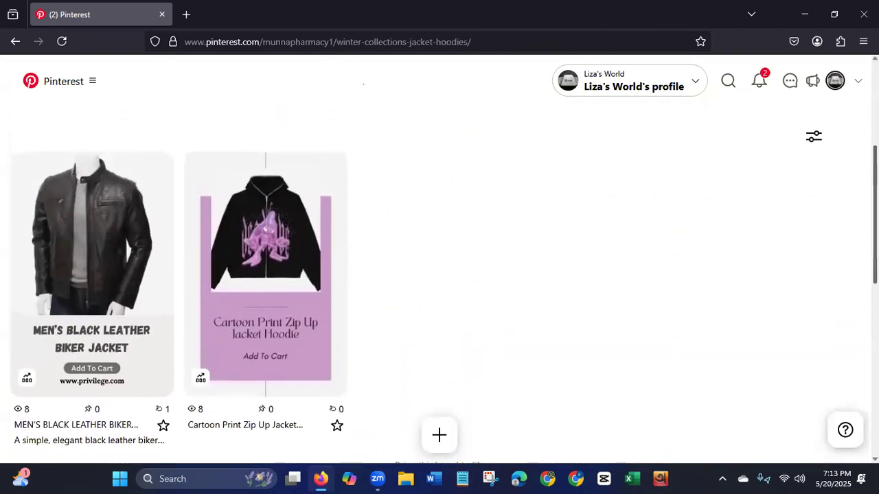
scroll(440, 274, up, 1)
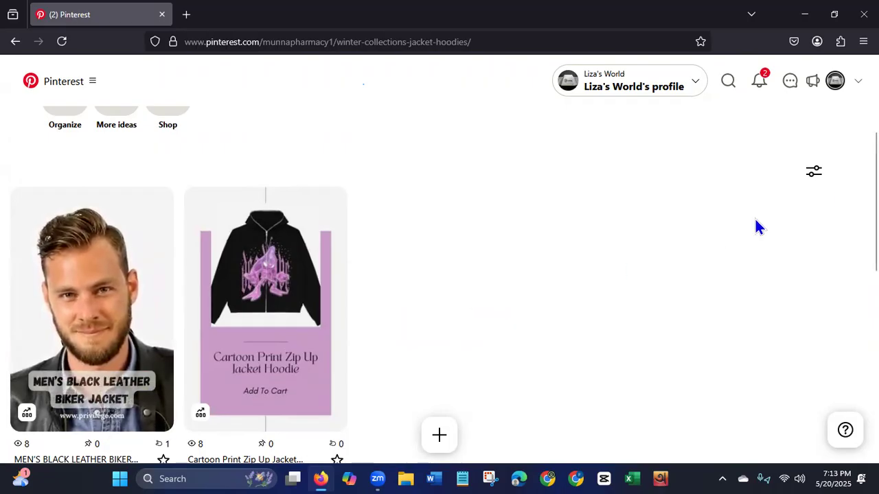
mouse_move(279, 300)
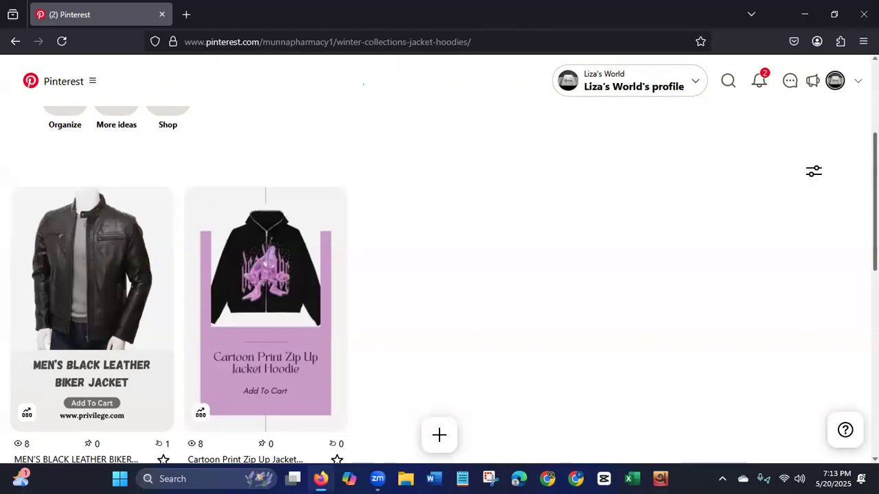
Highlight the Winter Collections board's title, expand its full description, and highlight the middle part of the description text.
scroll(440, 275, up, 2)
drag(426, 121, 206, 96)
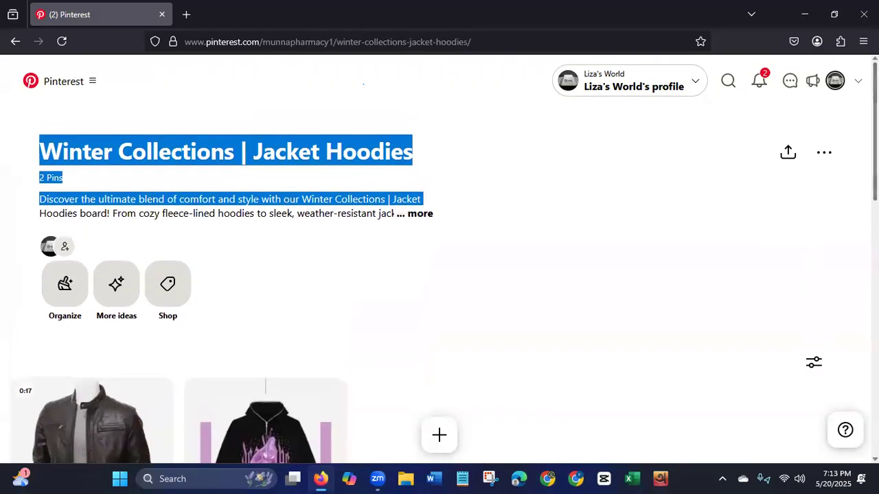
click(412, 269)
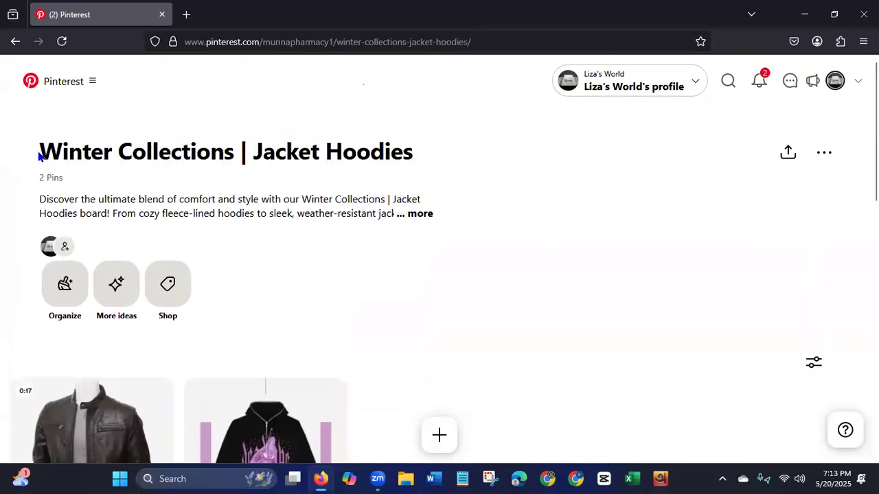
drag(39, 151, 412, 149)
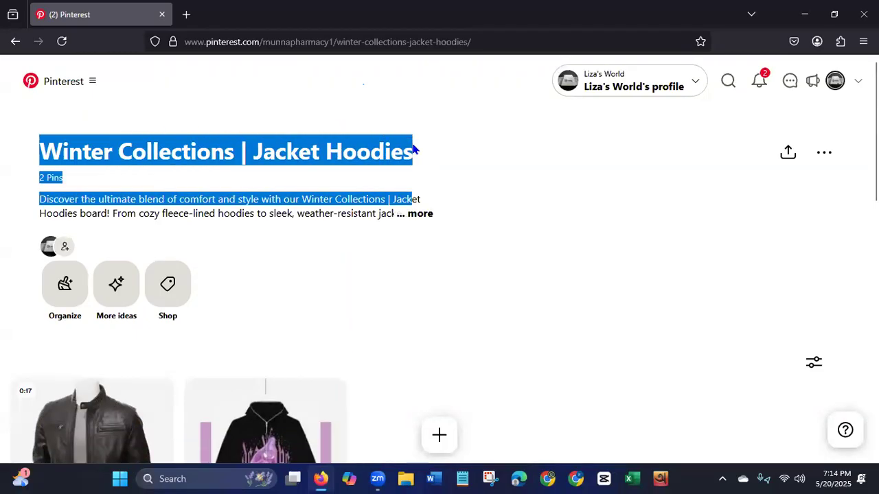
click(414, 215)
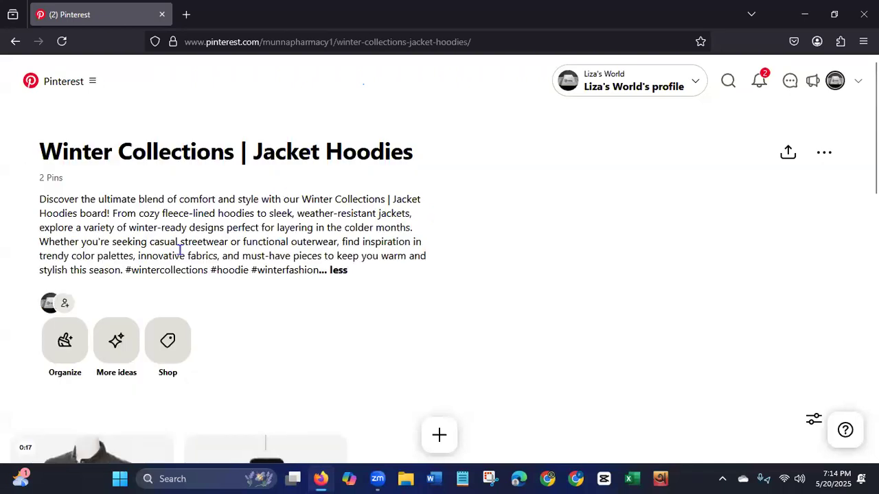
drag(98, 214, 301, 256)
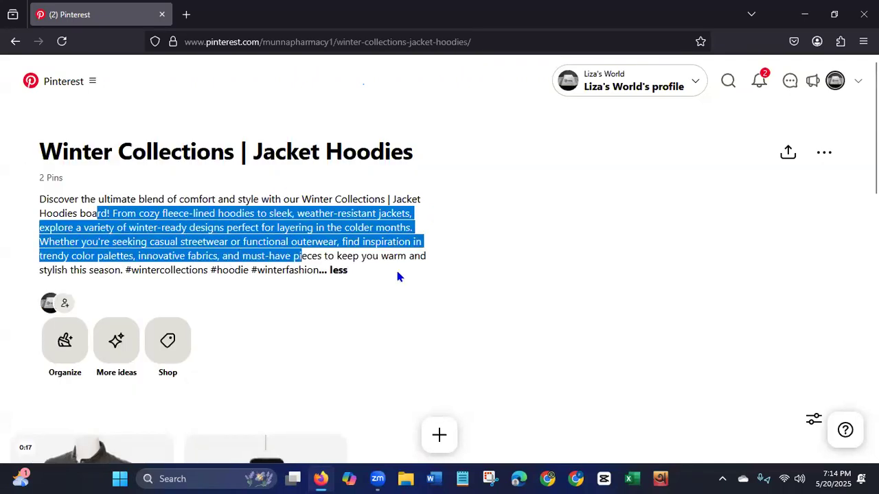
Compare the Winter Collections board's description with its two pins, clear the text highlight, and return to the saved boards.
scroll(767, 282, down, 5)
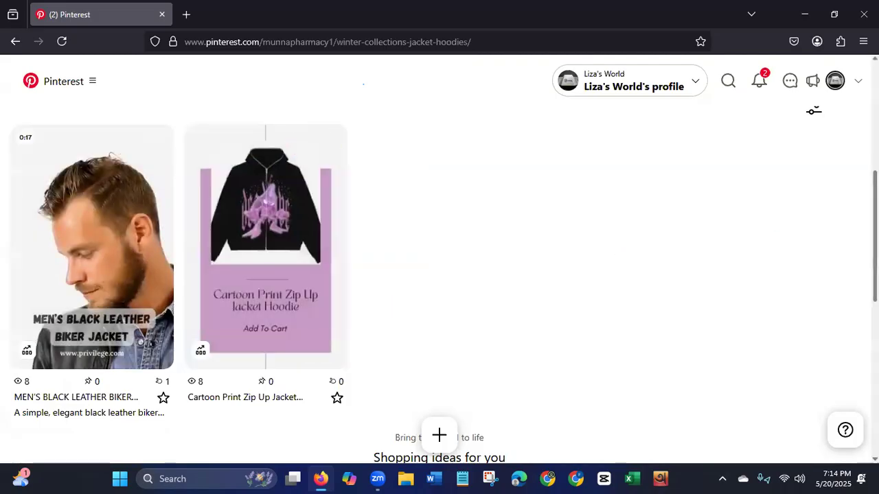
scroll(440, 288, up, 2)
scroll(440, 288, up, 5)
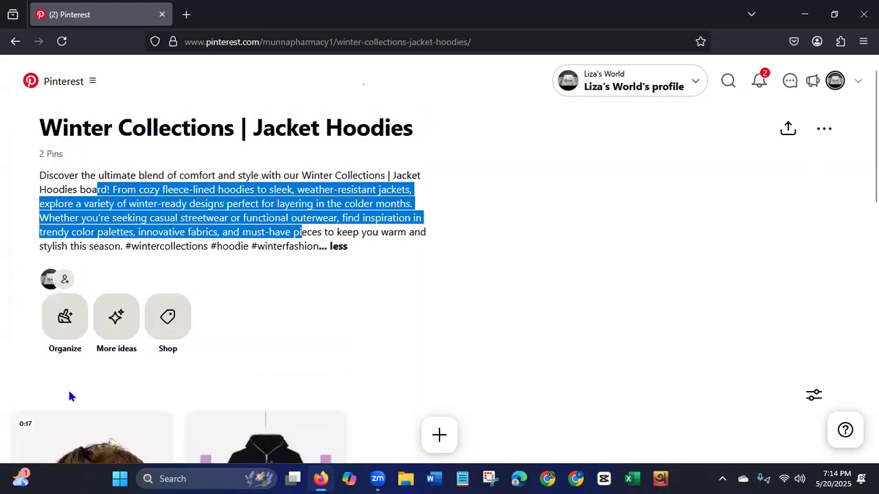
click(373, 334)
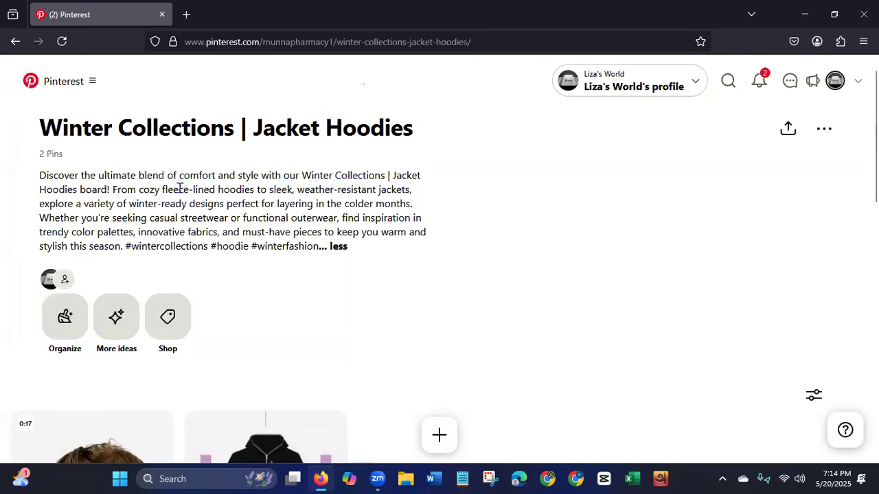
scroll(439, 261, up, 1)
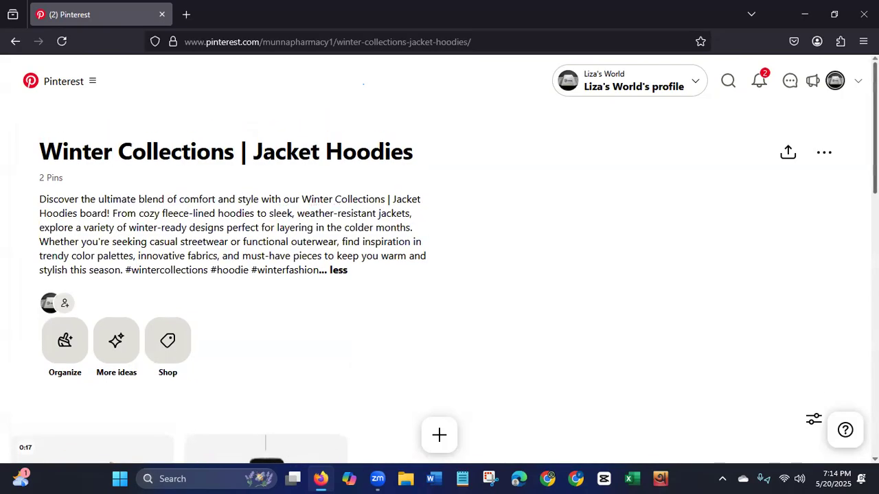
click(15, 42)
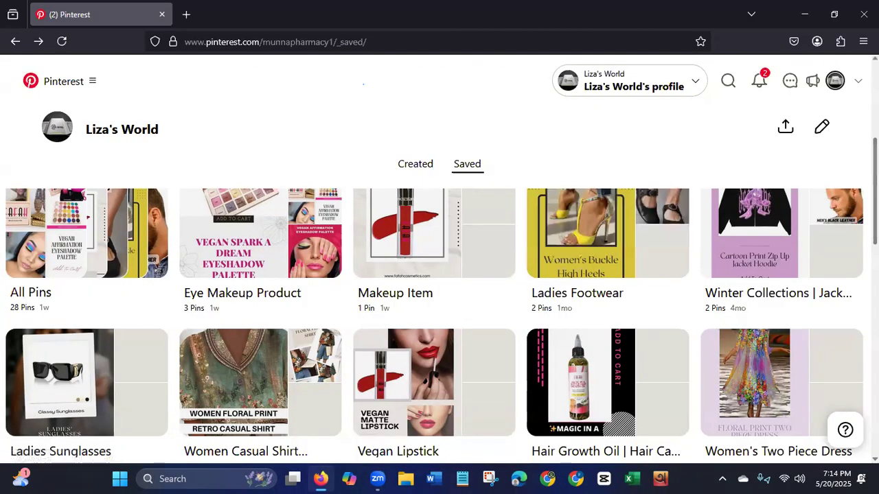
Examine the profile's header and the first rows of its saved boards.
scroll(439, 274, up, 3)
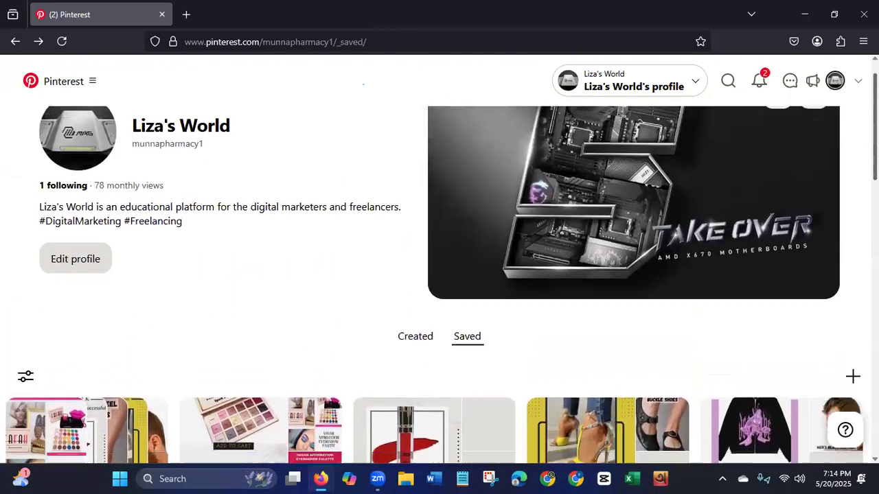
scroll(582, 317, down, 5)
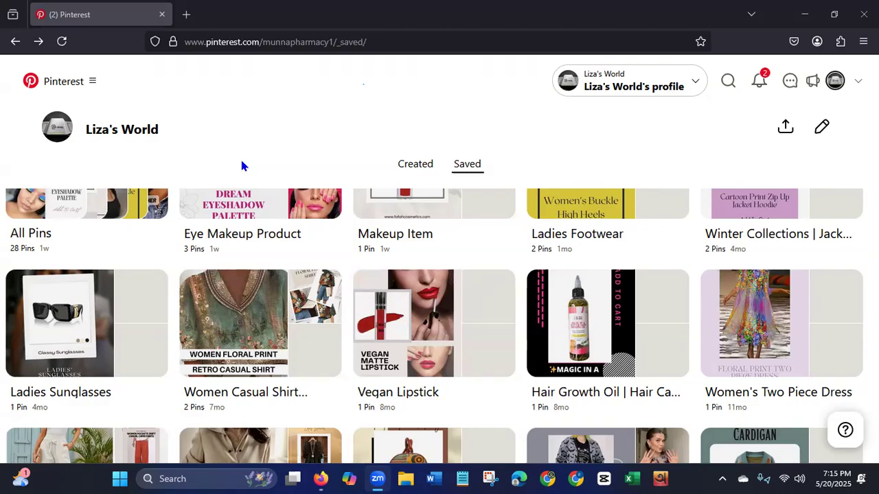
click(208, 218)
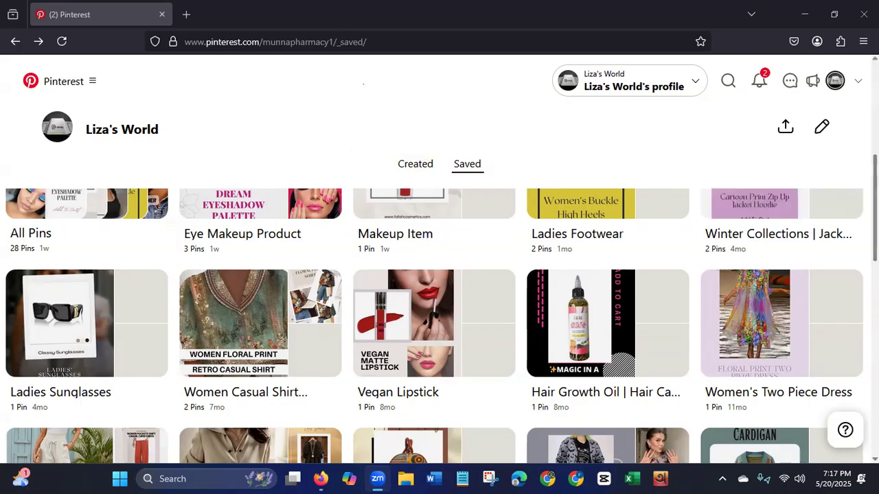
scroll(439, 309, up, 3)
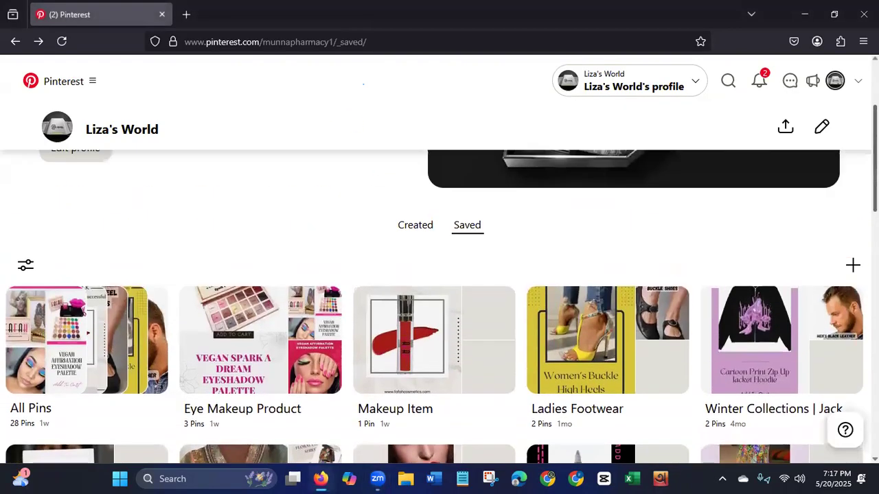
scroll(440, 309, down, 2)
scroll(440, 309, up, 1)
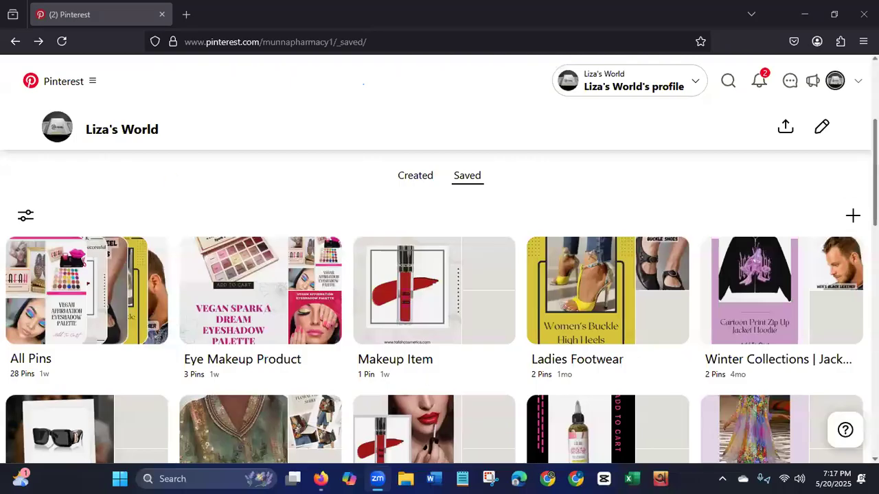
scroll(439, 275, up, 1)
scroll(439, 275, up, 2)
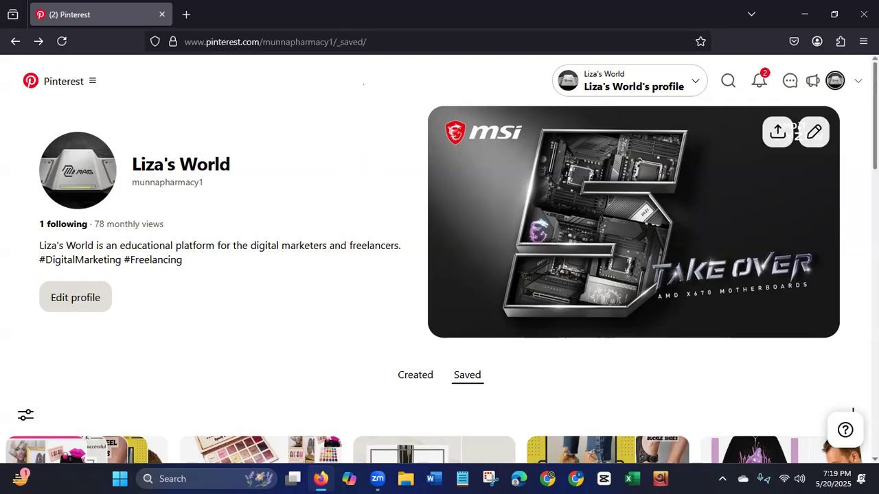
Open the Women Casual Shirt Collection board from the saved boards and examine its shirt pins.
scroll(273, 330, down, 5)
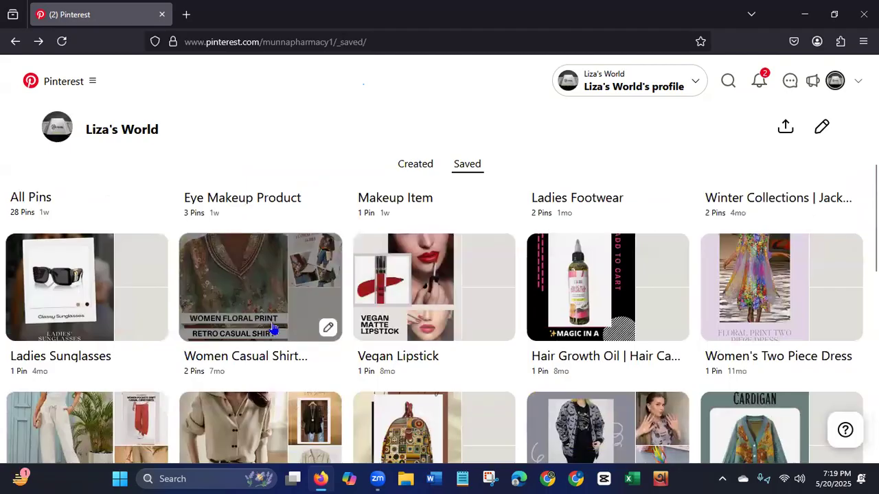
click(273, 329)
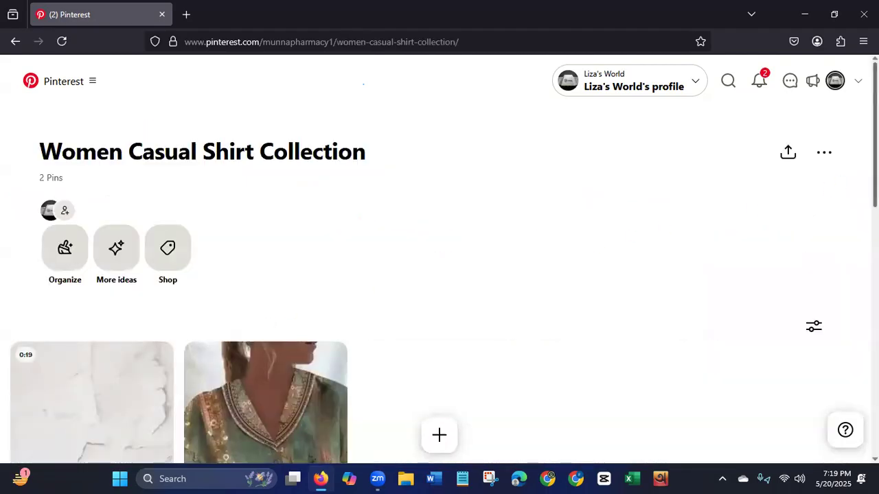
scroll(744, 268, down, 4)
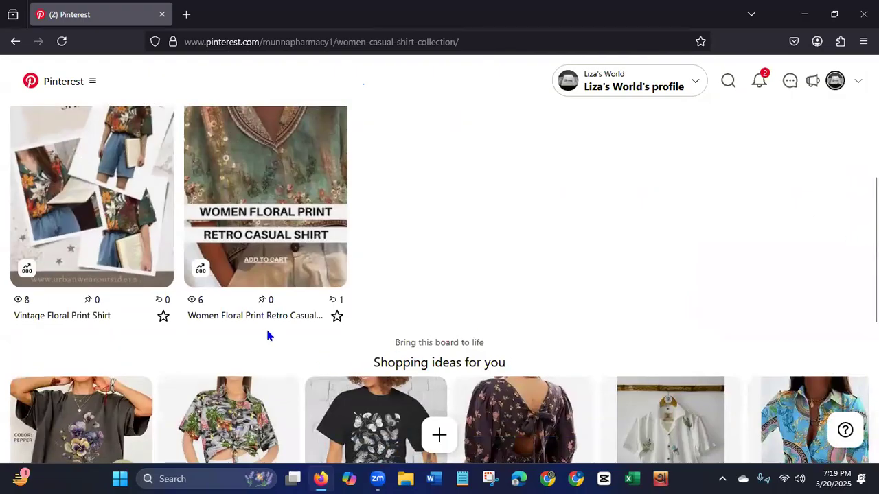
Open the Women Floral Print Retro Casual Shirt pin, check its stats, and visit its linked product page.
click(264, 318)
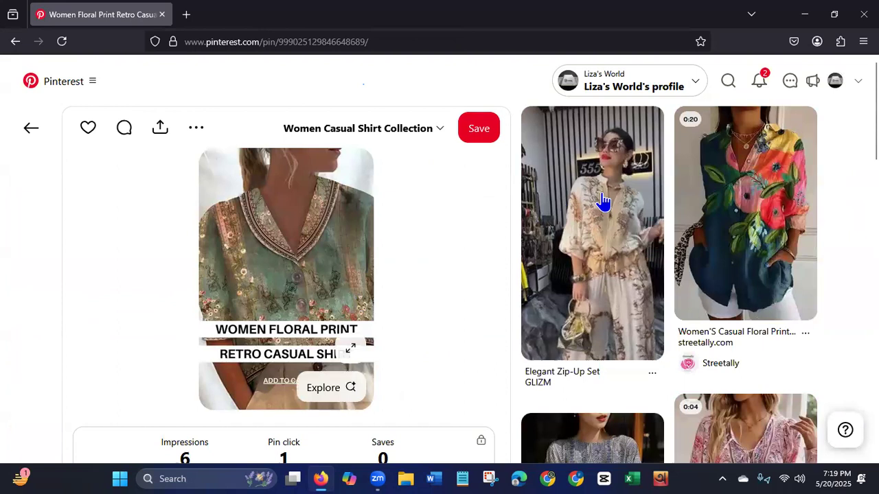
scroll(874, 110, down, 1)
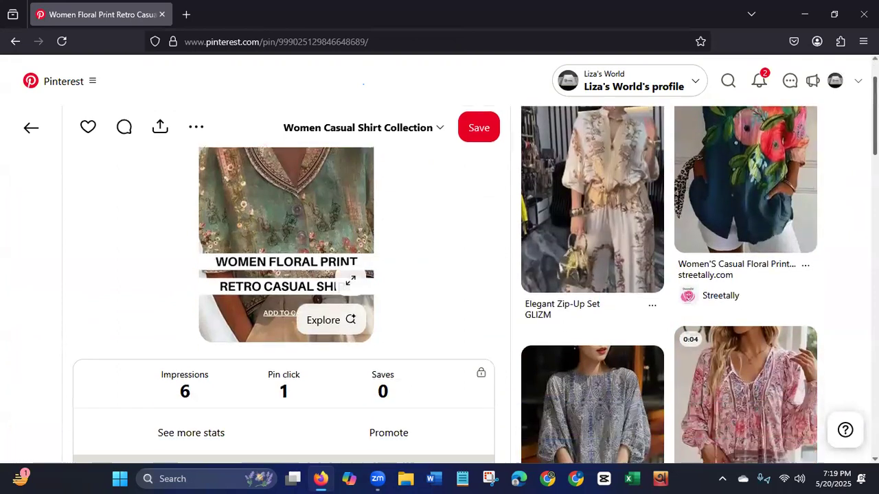
scroll(620, 274, down, 3)
click(447, 291)
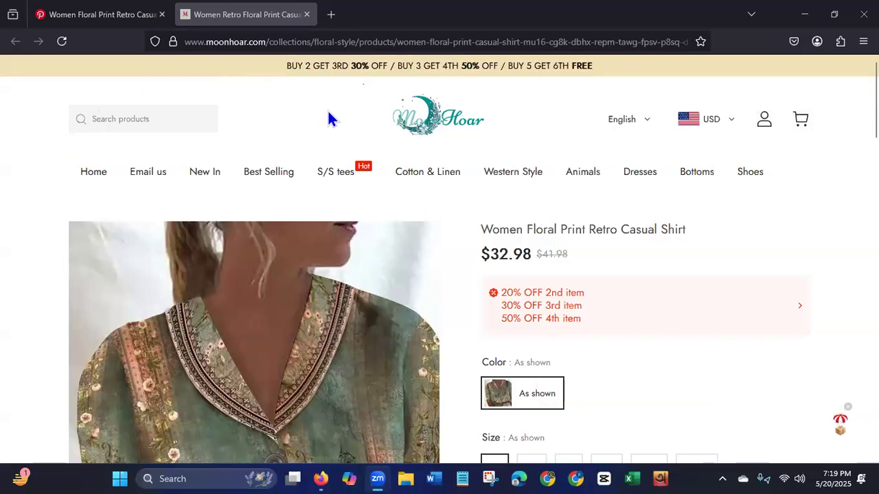
drag(186, 42, 268, 42)
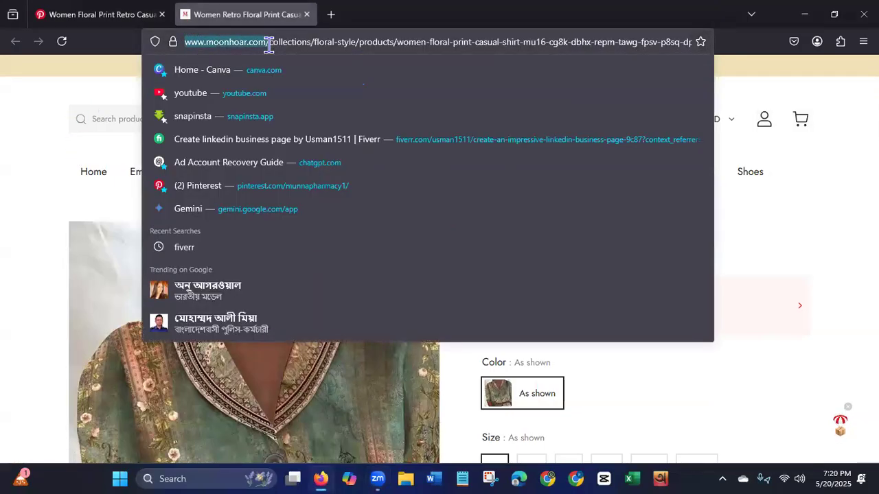
key(ctrl+c)
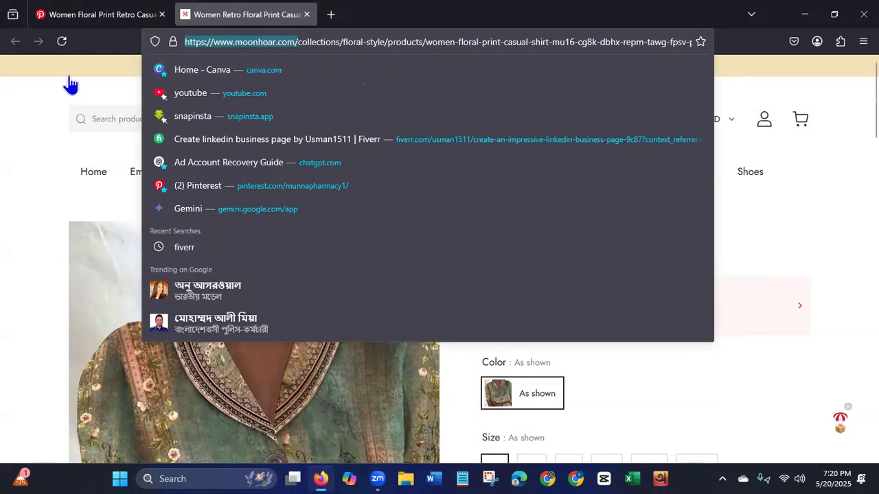
mouse_move(75, 27)
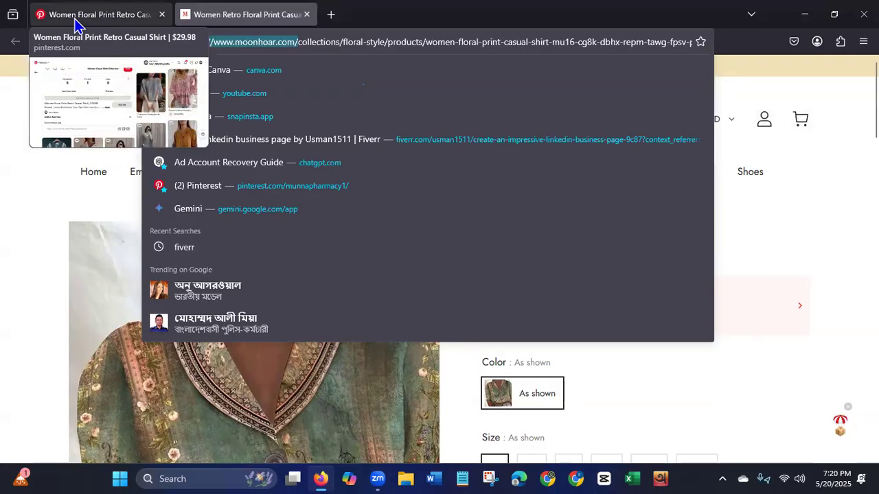
click(23, 243)
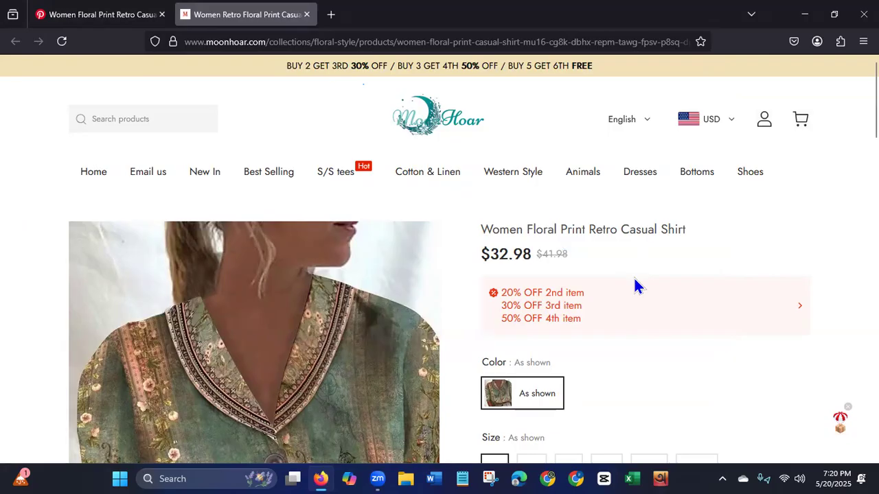
Go back to the retro casual shirt pin, and return through its board to the saved boards.
click(85, 18)
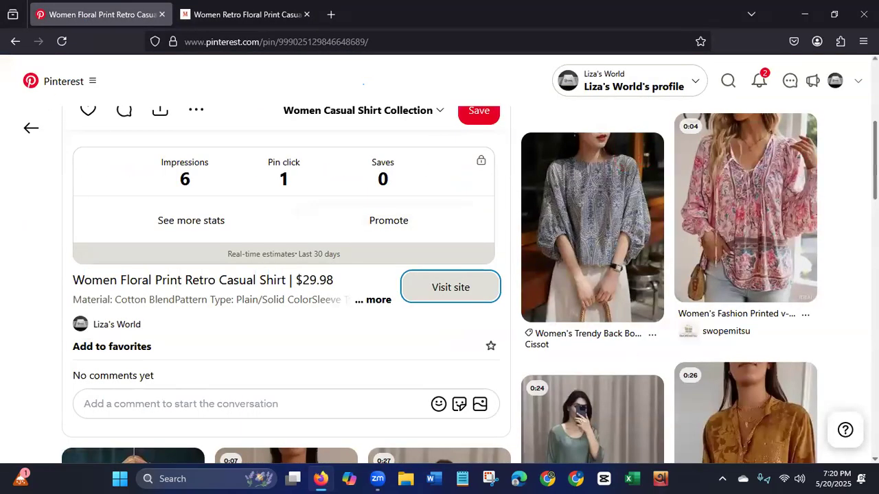
scroll(641, 238, up, 2)
scroll(641, 238, up, 3)
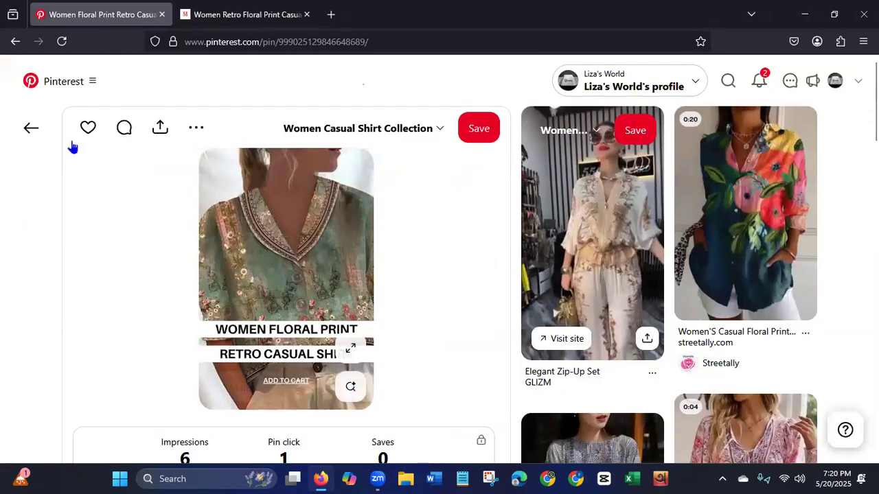
click(30, 129)
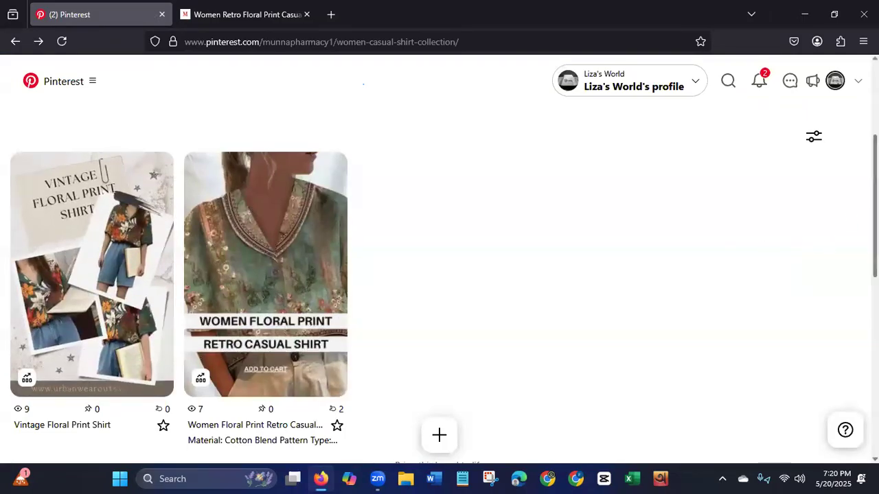
scroll(440, 275, up, 3)
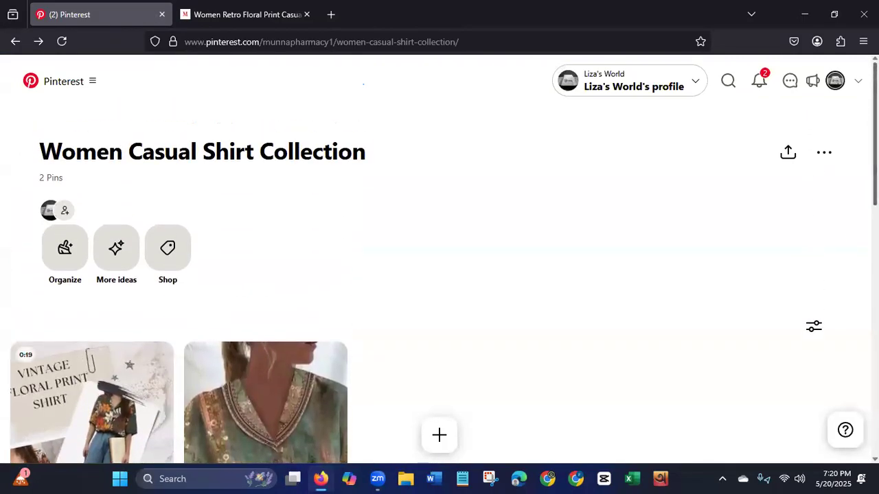
click(15, 42)
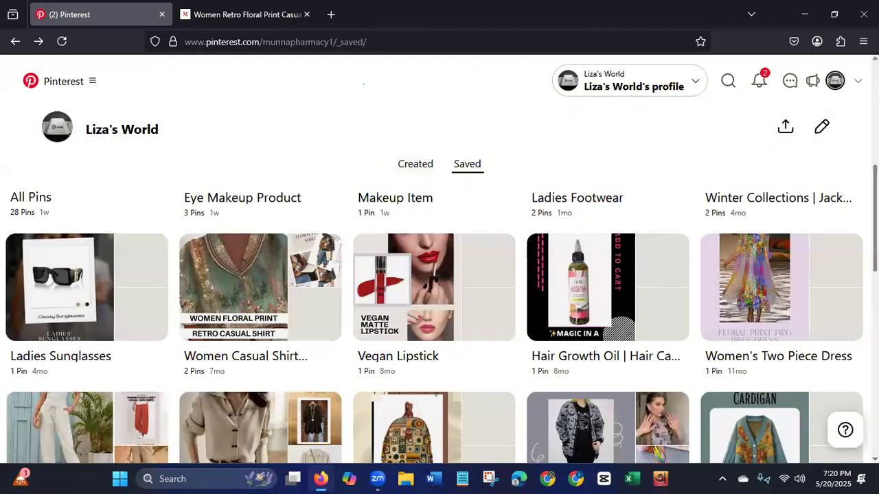
Look over the saved boards again, and open the Moonhoar store's homepage from the shirt's product page.
scroll(440, 309, up, 3)
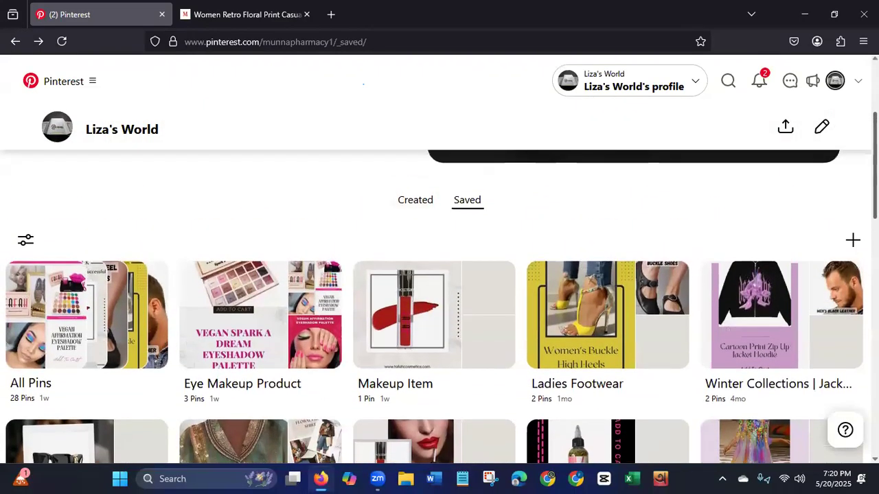
scroll(850, 135, up, 3)
scroll(851, 179, down, 4)
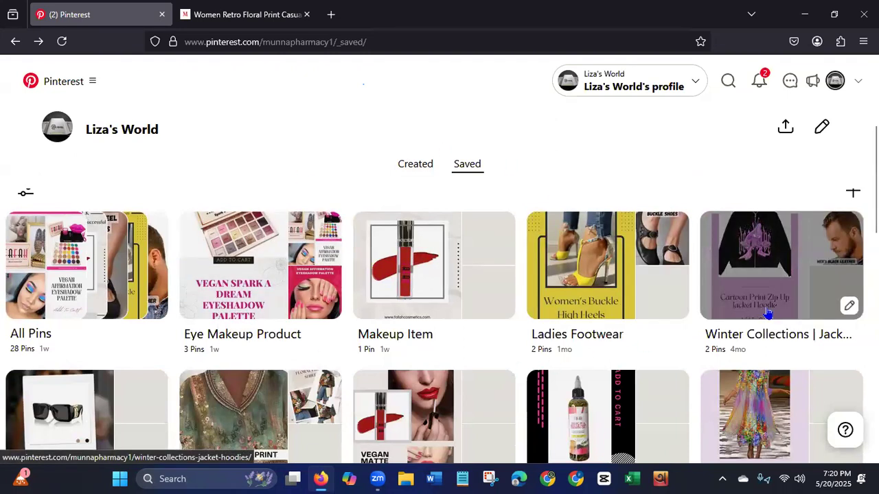
click(256, 13)
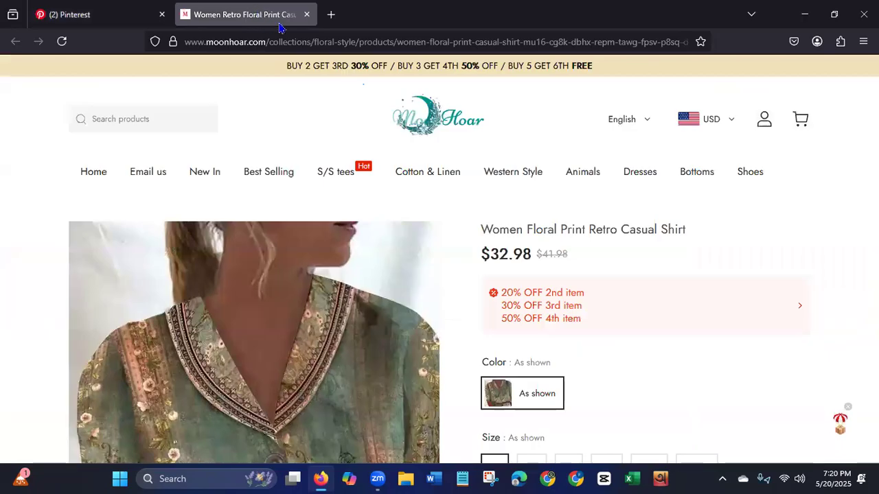
click(87, 180)
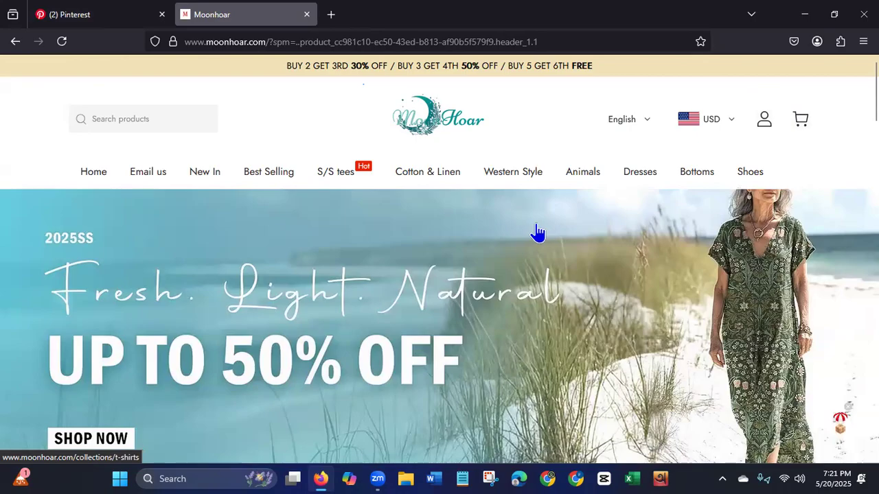
Open the Moonhoar store's Shoes collection, highlight its product count, and browse the listed boots, heels and single shoes.
click(754, 176)
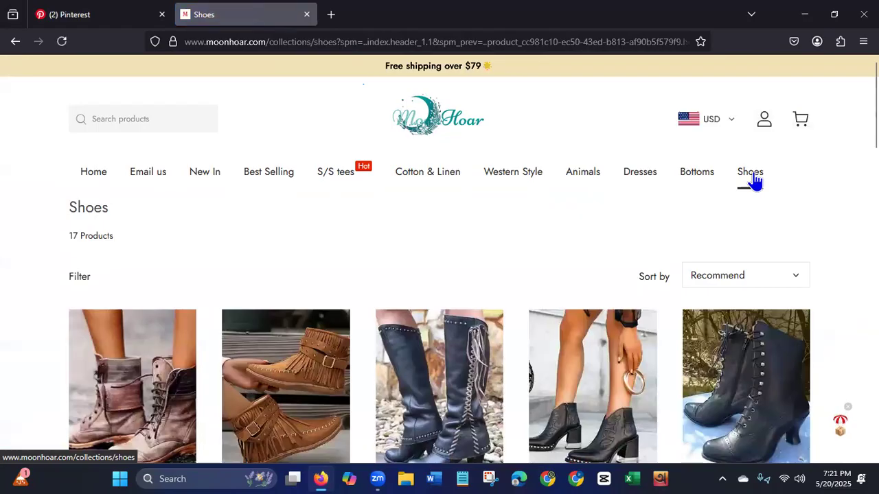
double_click(72, 237)
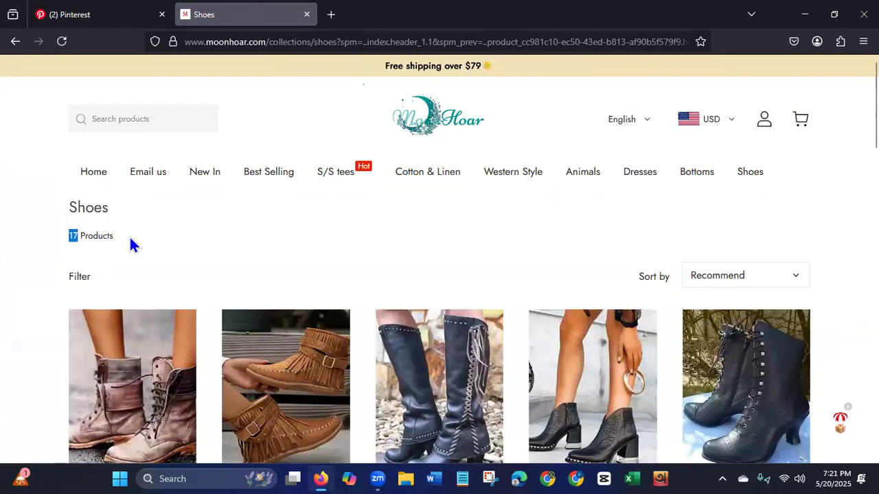
drag(129, 237, 151, 236)
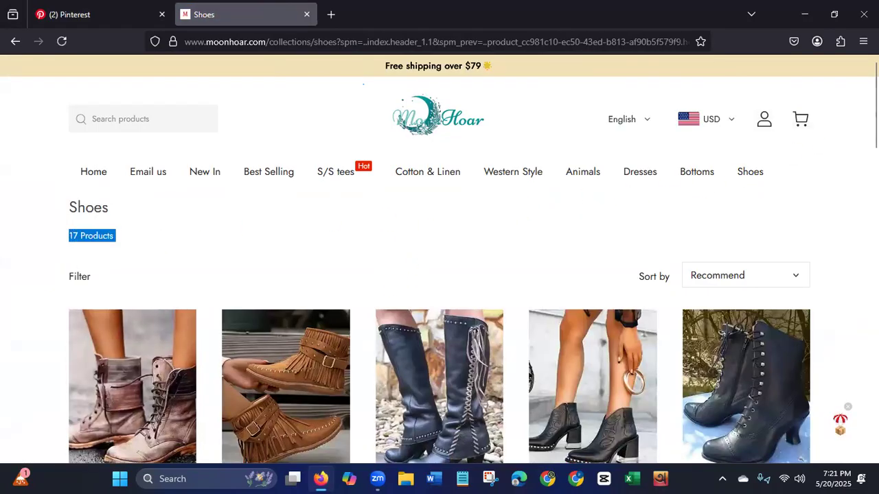
scroll(383, 266, down, 2)
scroll(427, 302, down, 2)
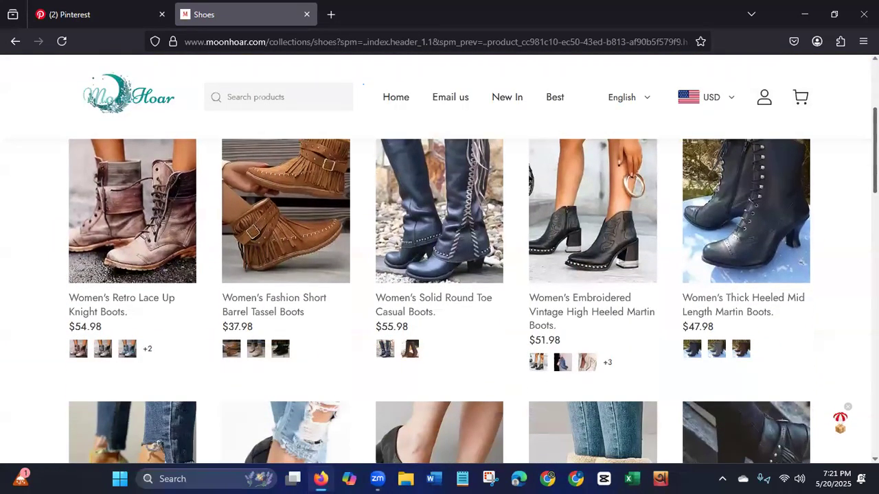
scroll(440, 302, down, 5)
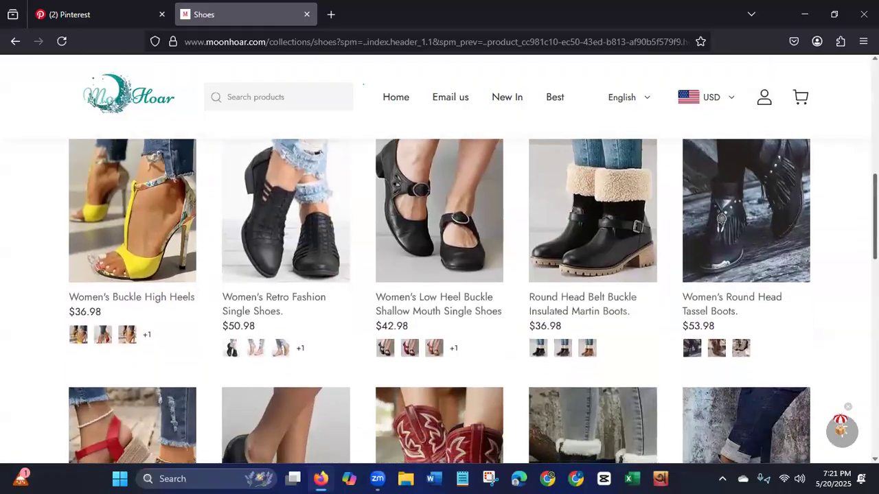
Examine the rest of the Shoes collection down to the last products, and review its product count and first rows again.
scroll(440, 302, down, 4)
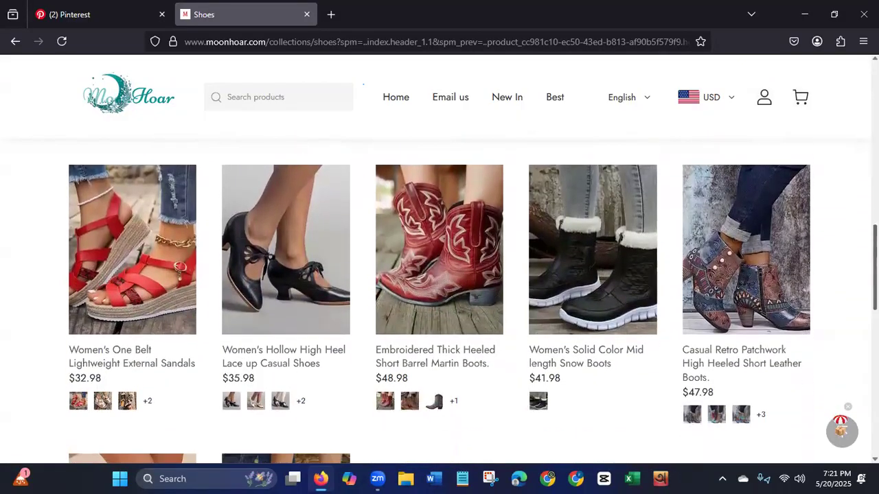
scroll(439, 302, down, 3)
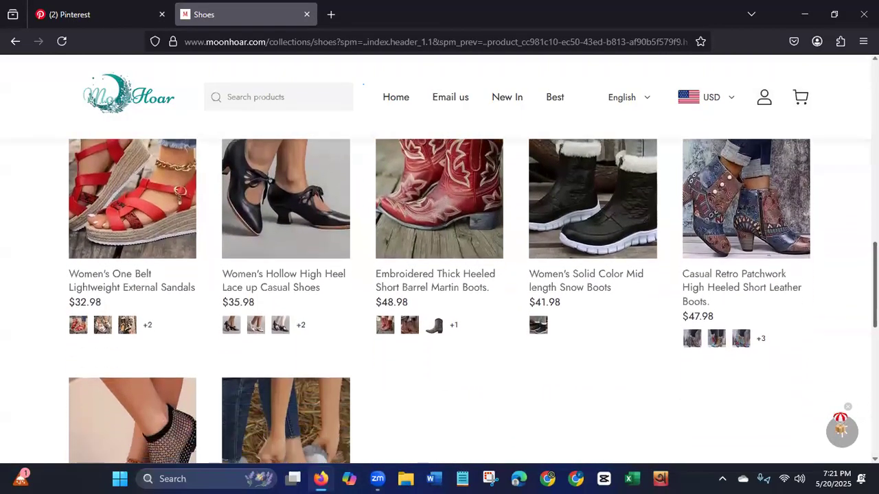
scroll(845, 416, down, 4)
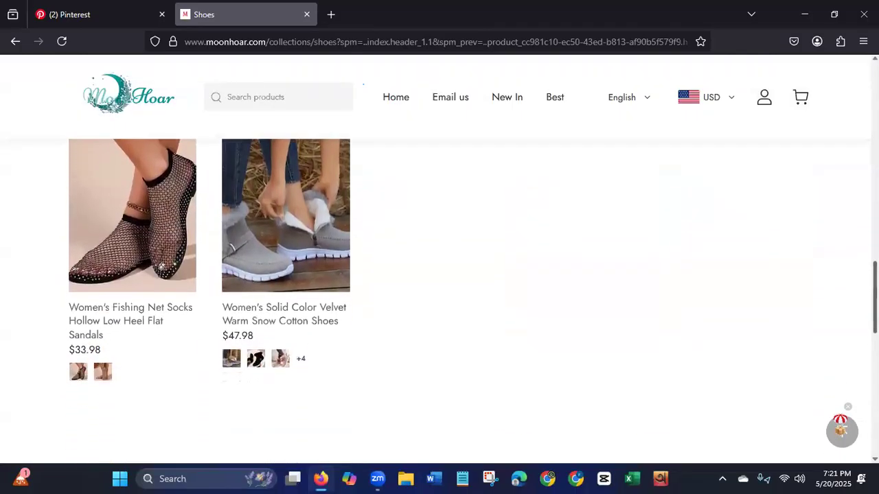
scroll(845, 371, up, 5)
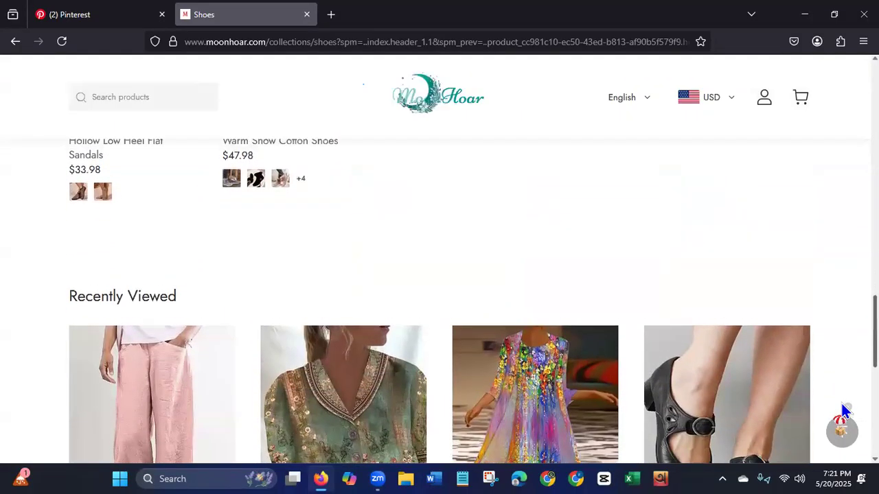
scroll(846, 321, up, 5)
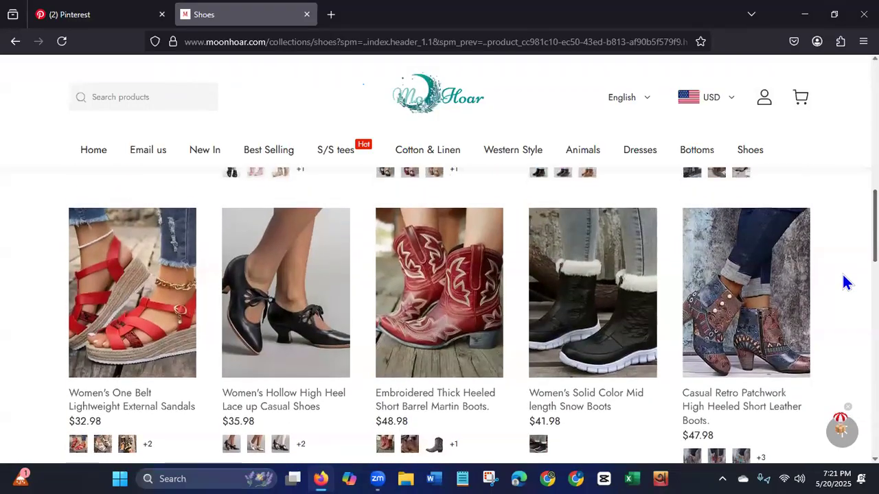
scroll(846, 253, up, 2)
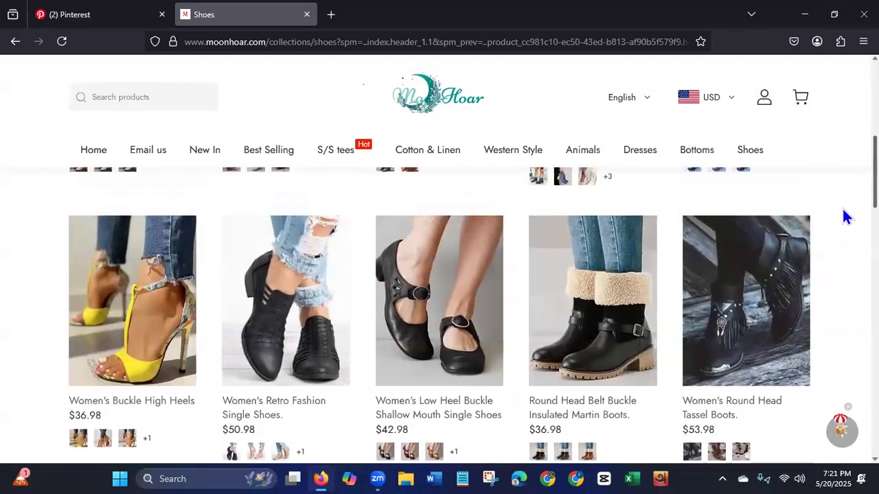
scroll(846, 217, down, 1)
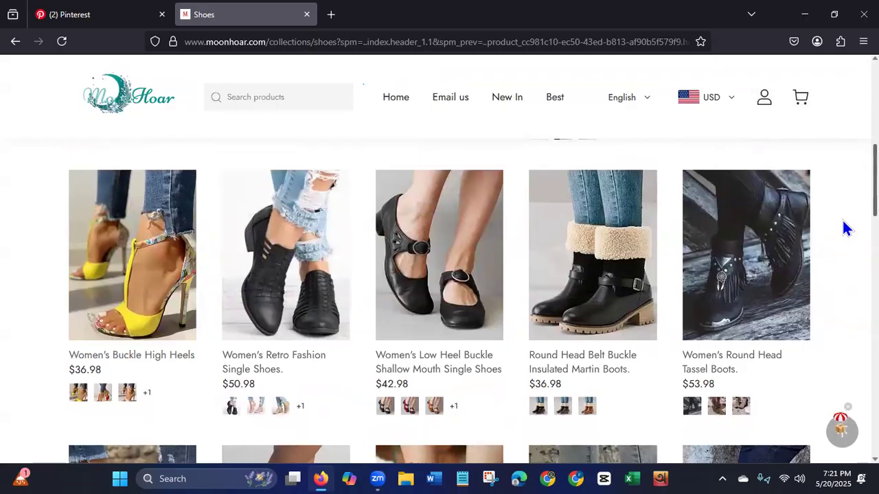
scroll(846, 206, up, 4)
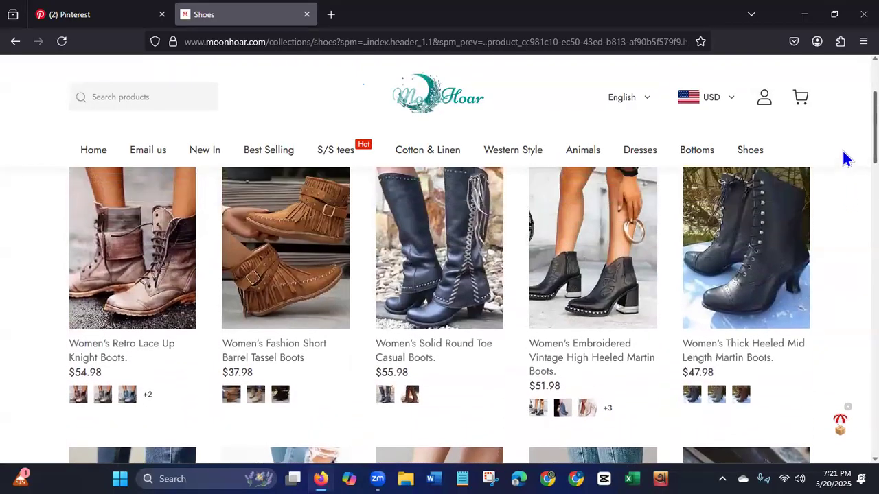
scroll(846, 141, up, 1)
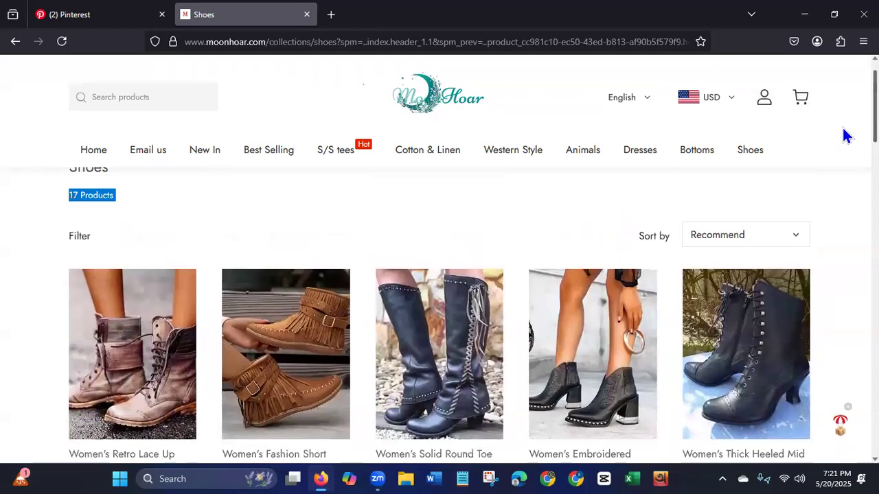
scroll(846, 144, down, 2)
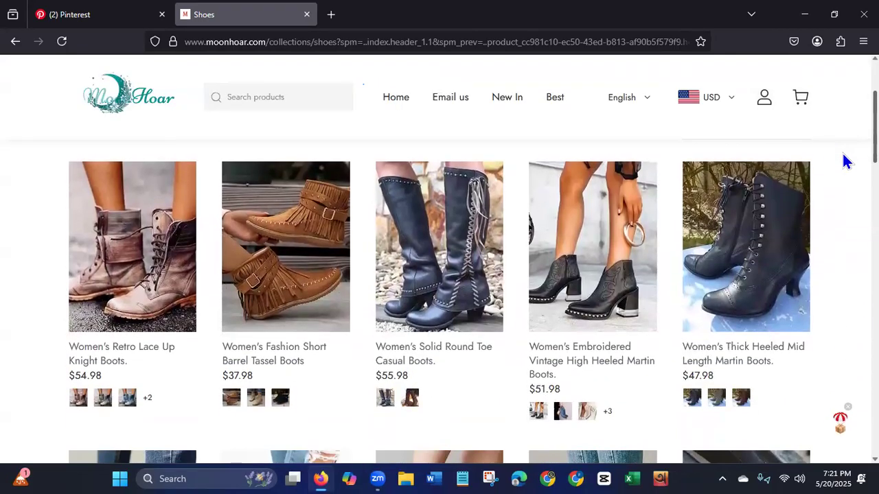
Open the Women's Retro Fashion Single Shoes product in a separate tab, view its page, and return to the Shoes collection.
scroll(843, 172, down, 5)
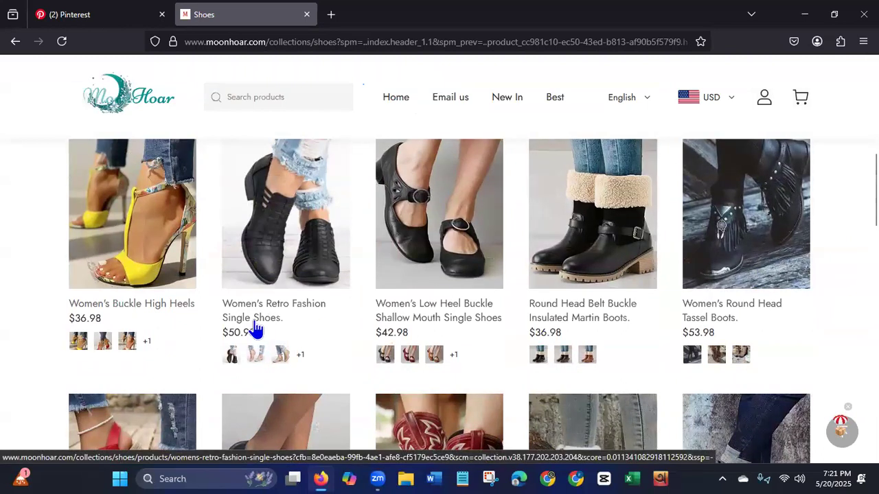
right_click(260, 325)
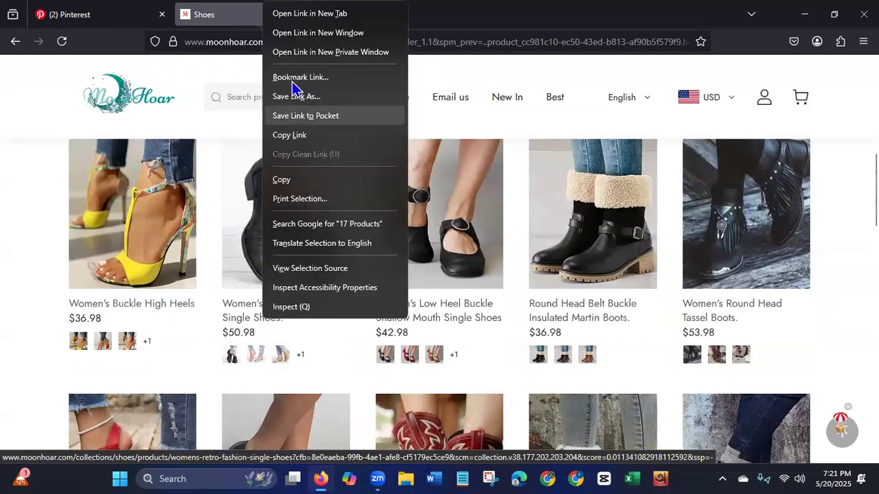
click(313, 15)
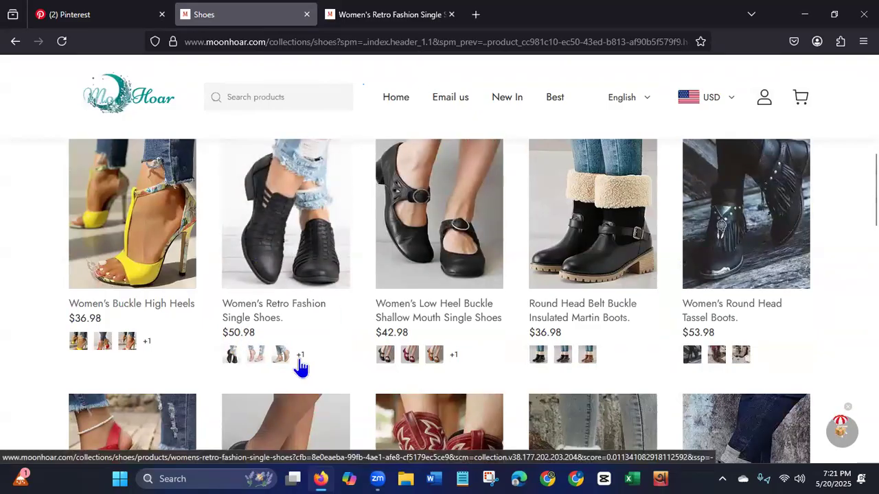
click(402, 22)
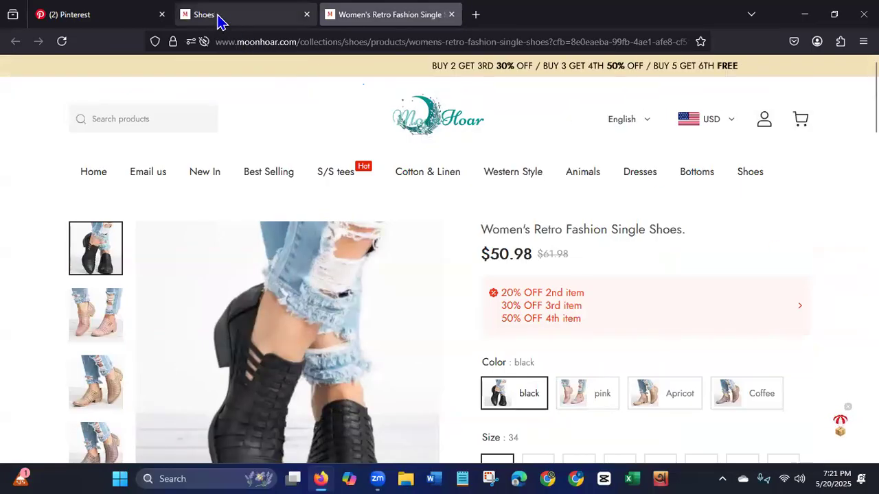
click(245, 18)
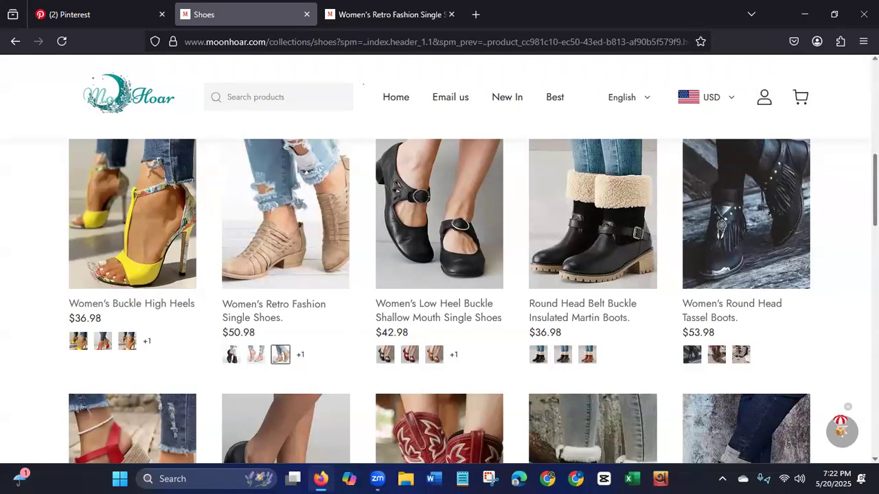
Highlight the Shoes collection's heading, and look through all of its listed products.
scroll(439, 275, up, 3)
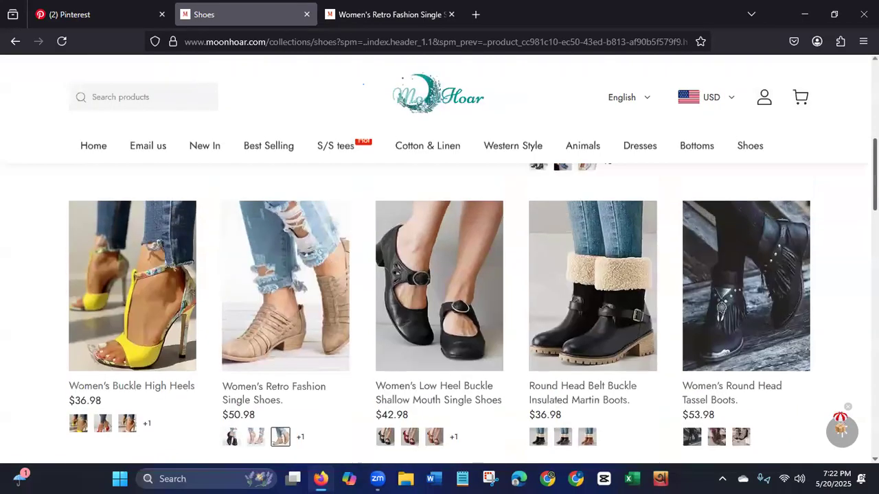
scroll(439, 275, up, 2)
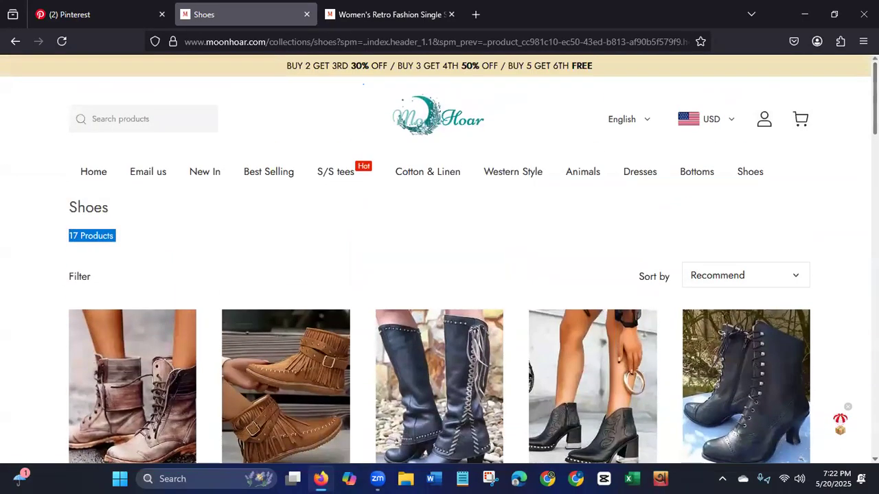
click(71, 208)
drag(71, 208, 165, 211)
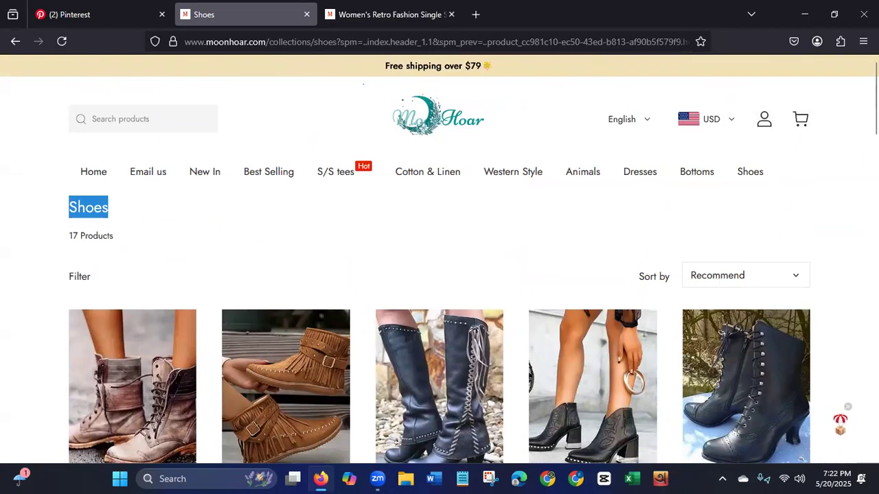
scroll(359, 231, down, 2)
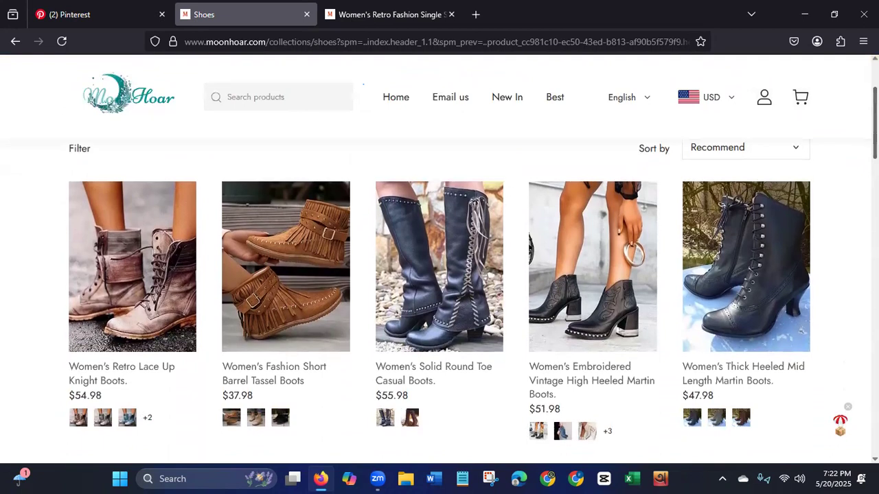
scroll(440, 274, down, 1)
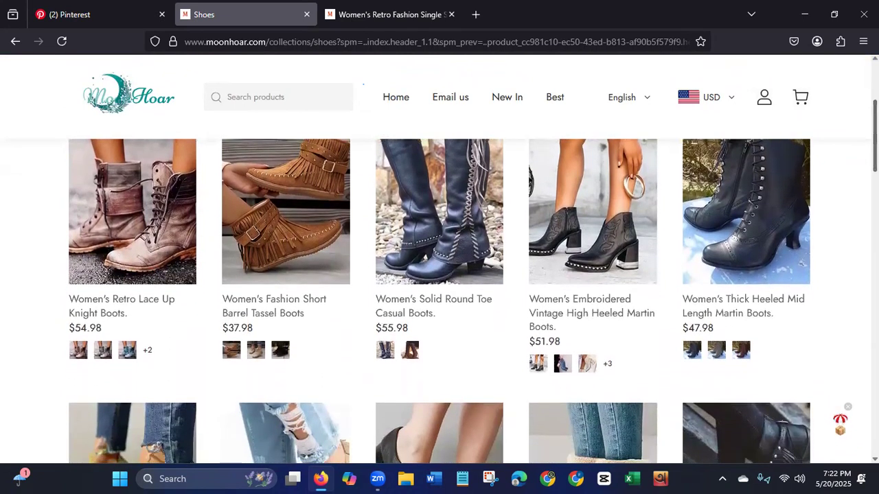
scroll(439, 295, down, 5)
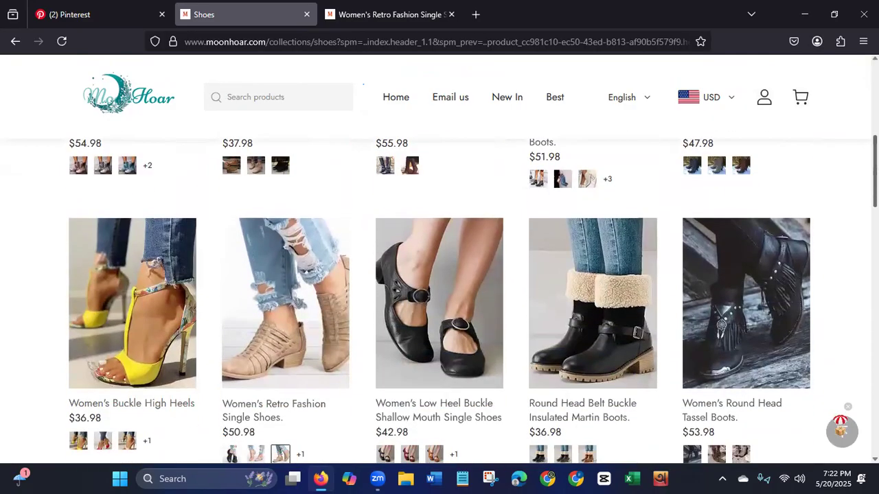
scroll(440, 302, down, 3)
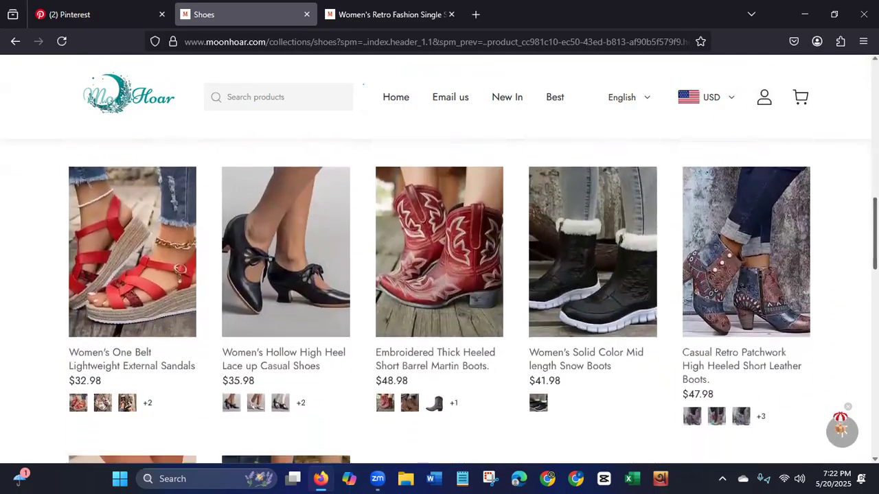
scroll(439, 302, down, 3)
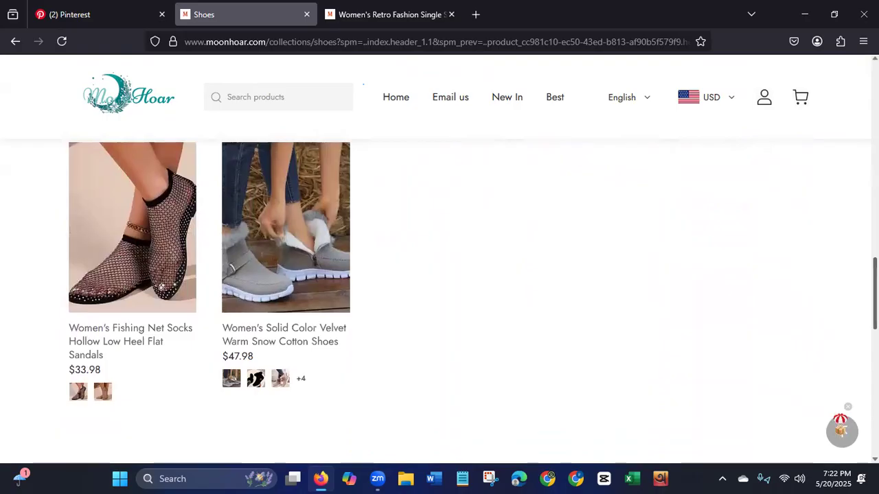
scroll(176, 232, up, 10)
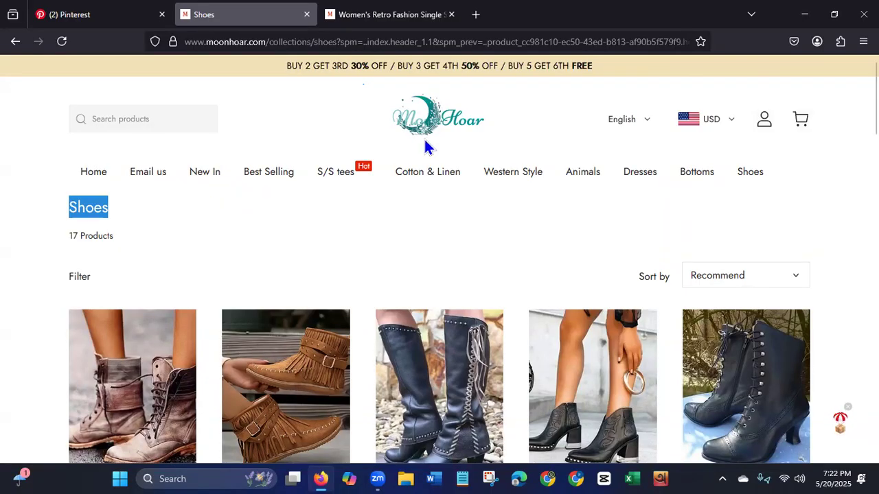
Preview the blue Embroidered Vintage High Heeled Martin Boots and the black Fashion Short Barrel Tassel Boots, and look over the collection again.
scroll(439, 259, down, 3)
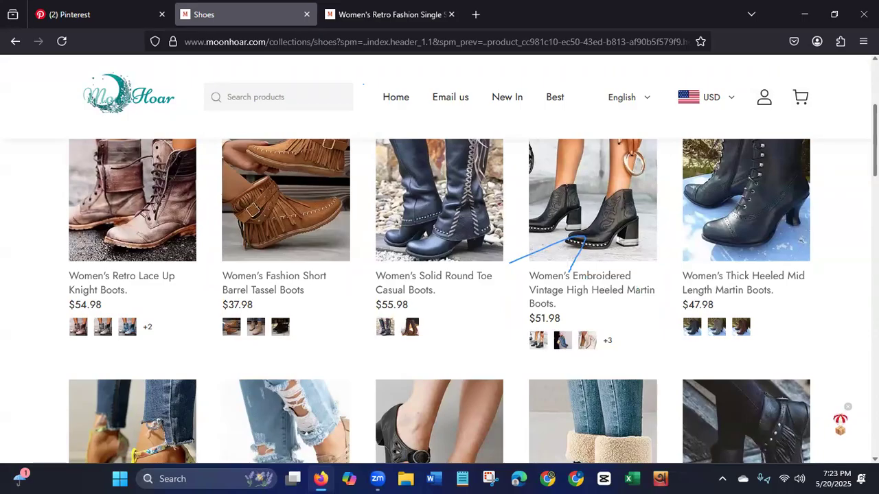
click(563, 341)
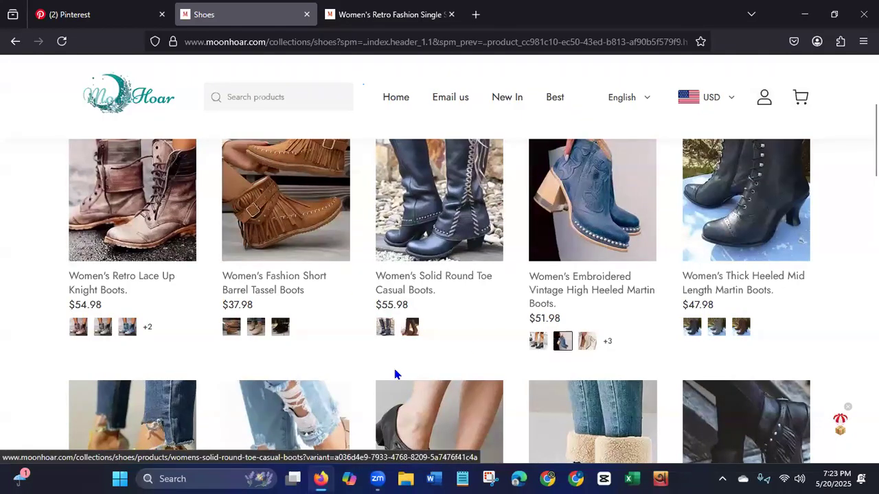
click(280, 327)
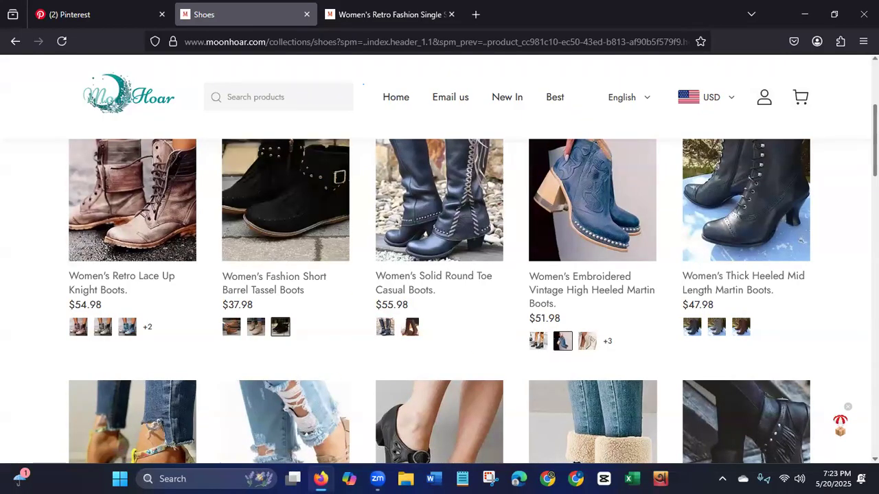
scroll(439, 275, up, 3)
scroll(439, 274, down, 5)
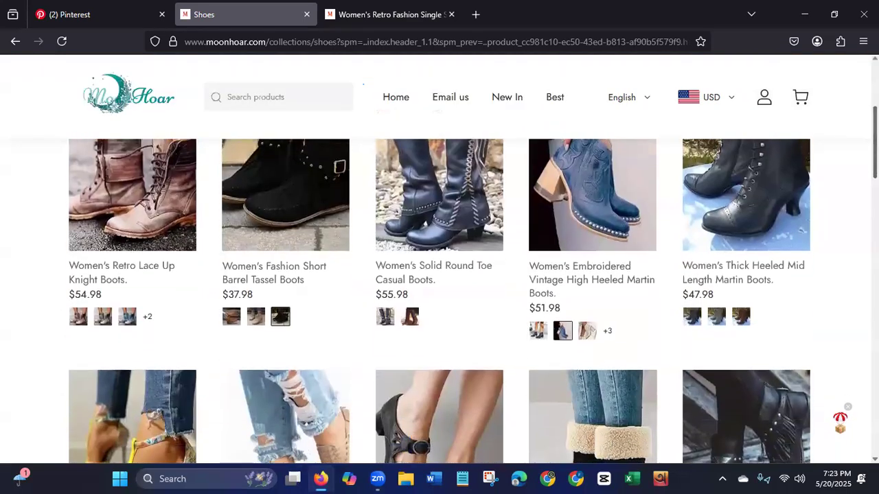
scroll(439, 274, down, 4)
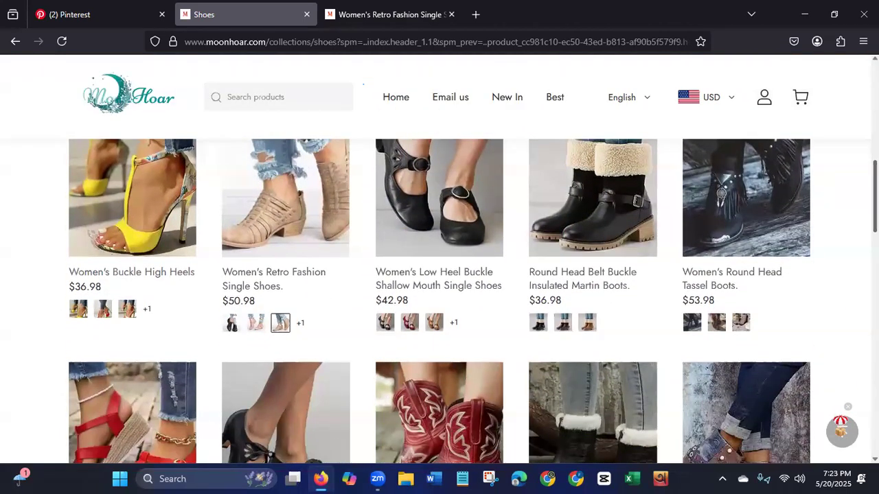
scroll(115, 197, up, 8)
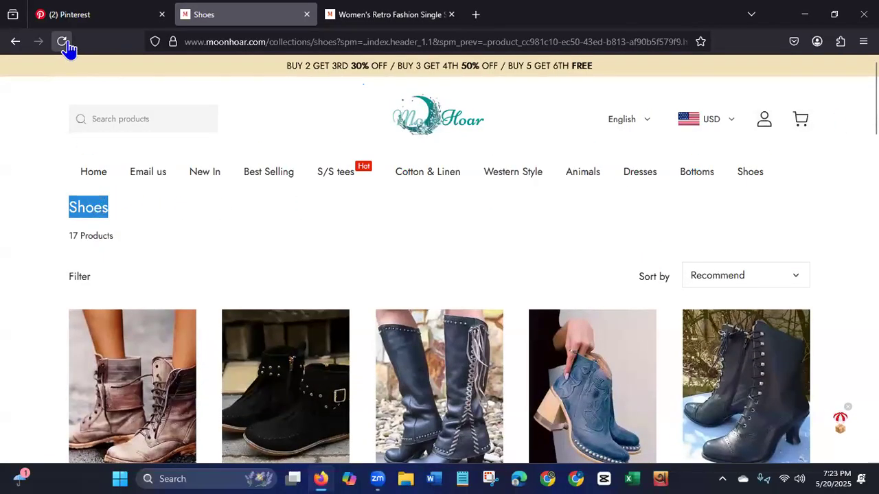
Switch to the Pinterest profile, start a new board from the saved boards, and enter "Women's Fas" as the beginning of its name.
click(76, 16)
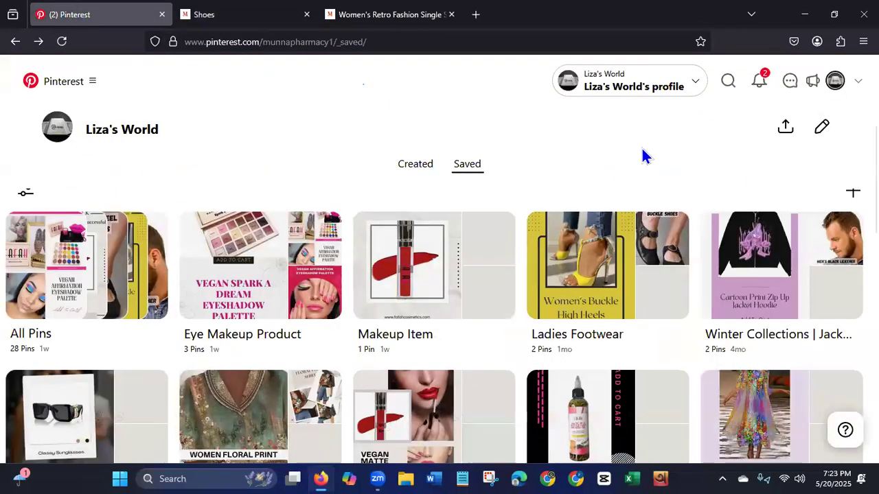
scroll(643, 156, up, 2)
scroll(644, 236, up, 1)
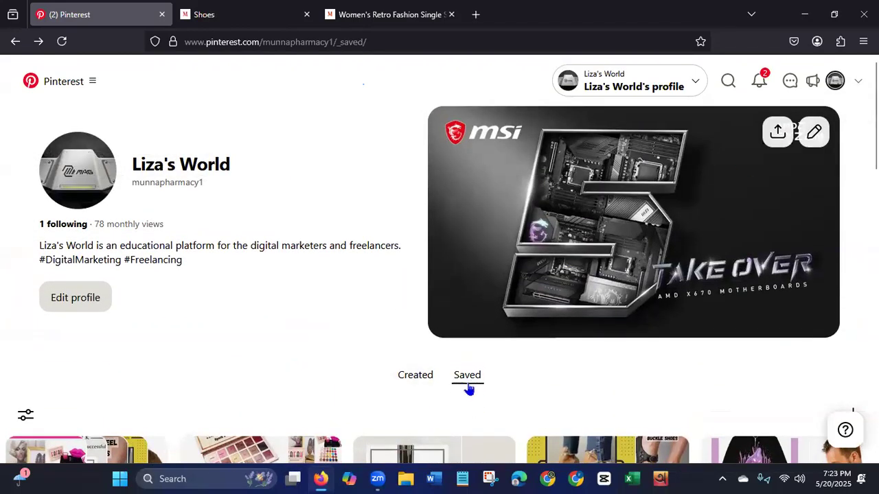
scroll(474, 388, down, 3)
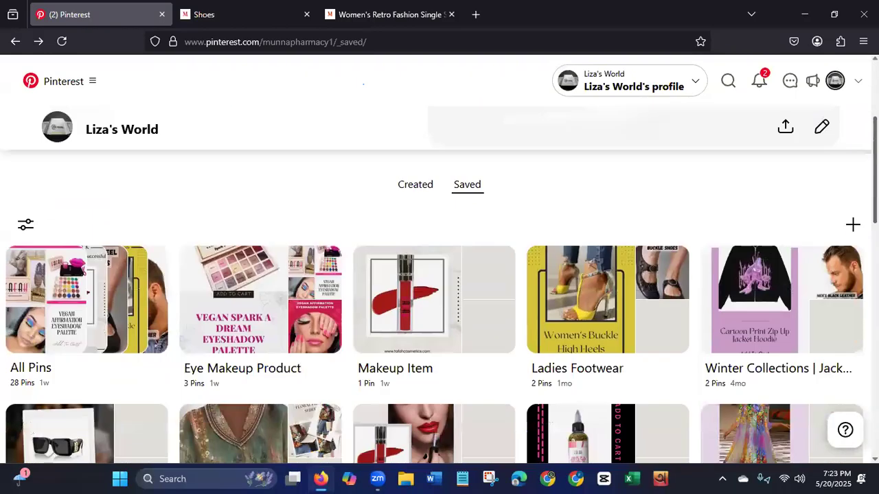
click(852, 214)
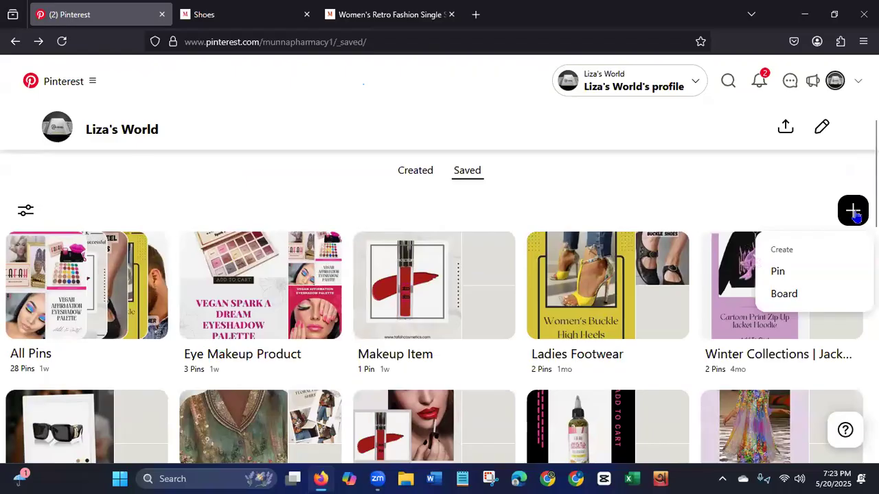
click(787, 297)
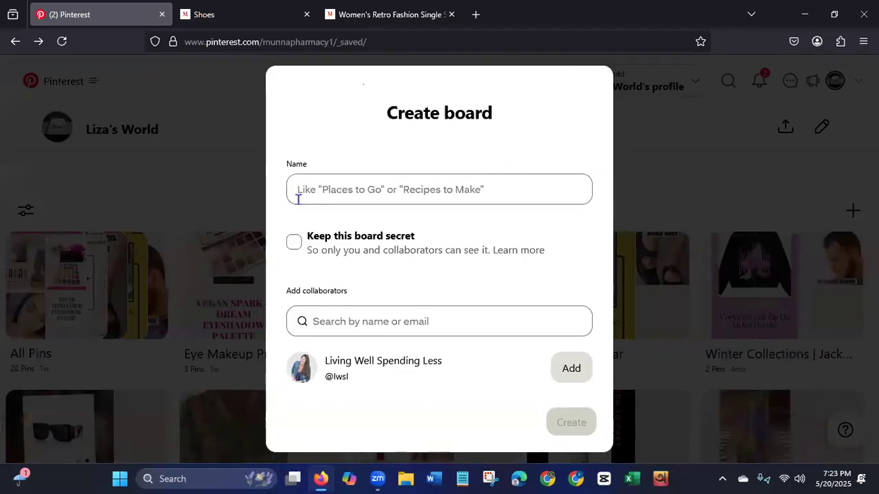
click(414, 191)
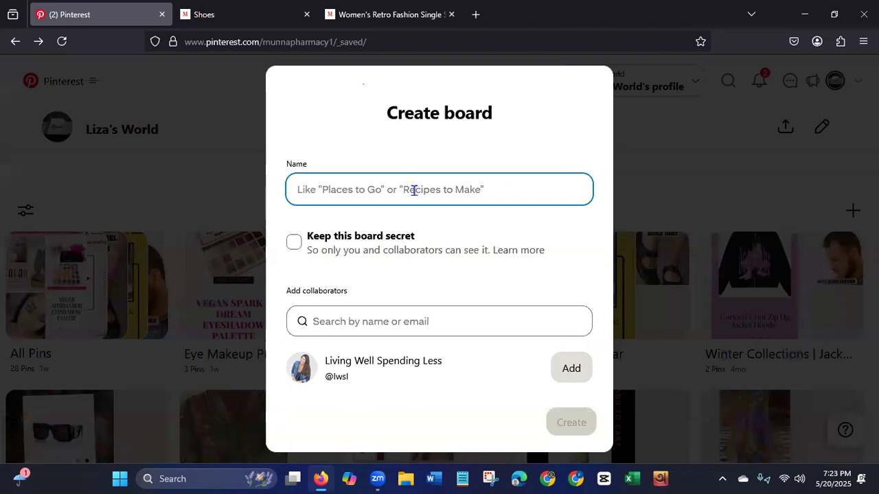
text(W)
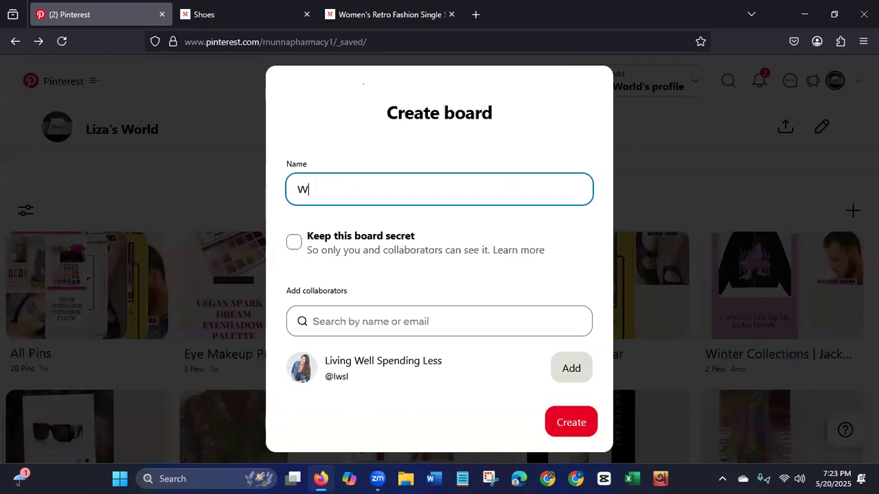
text(omen's Fas)
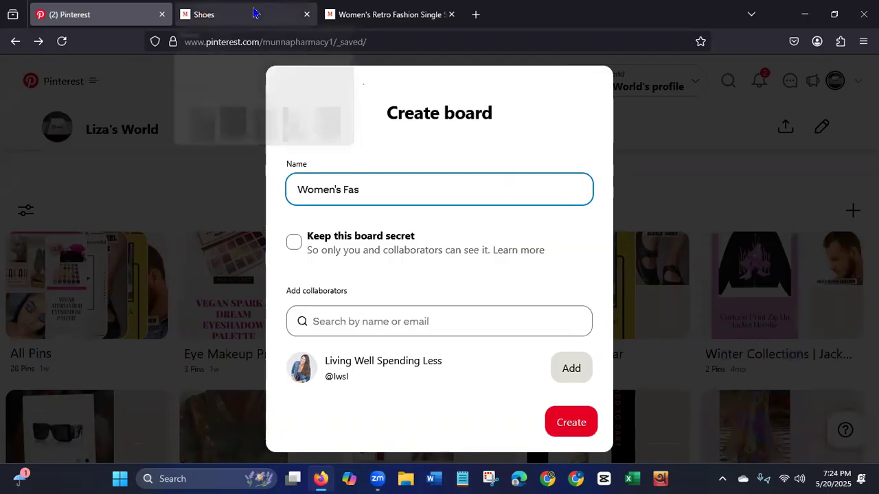
Look through the store's Shoes collection and the Women's Retro Fashion Single Shoes page, and return to the Pinterest board form.
click(219, 15)
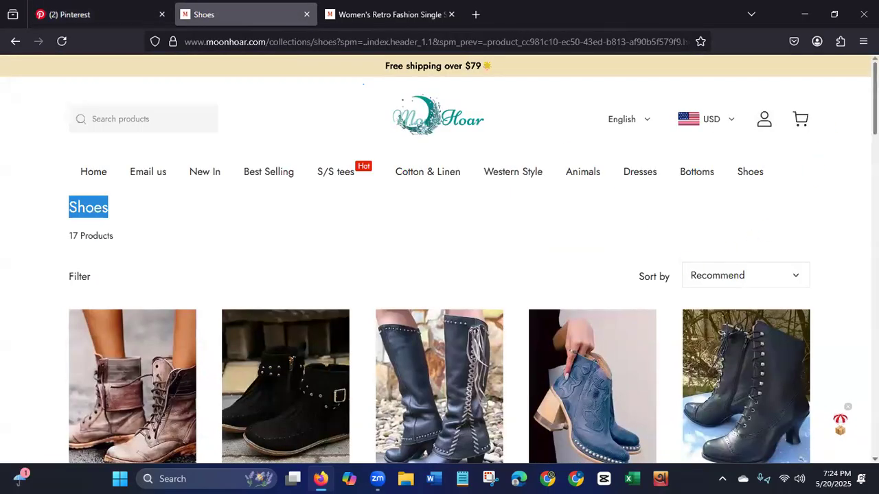
scroll(788, 203, down, 4)
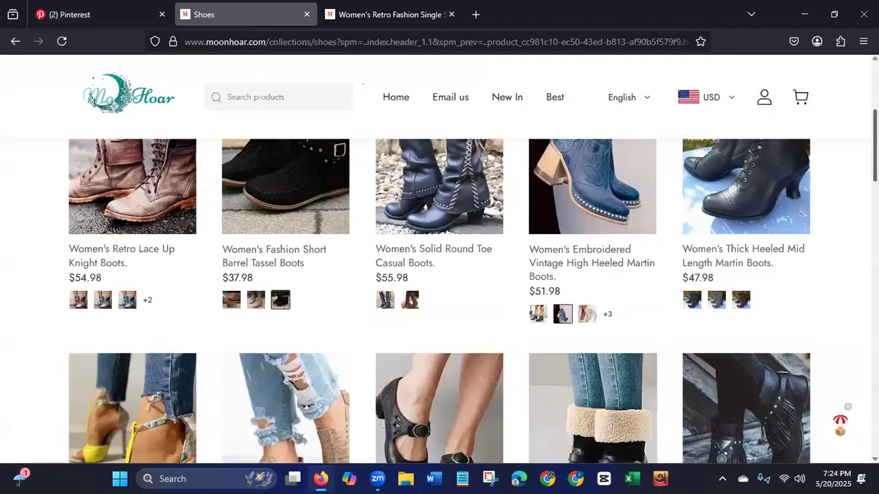
scroll(473, 286, down, 3)
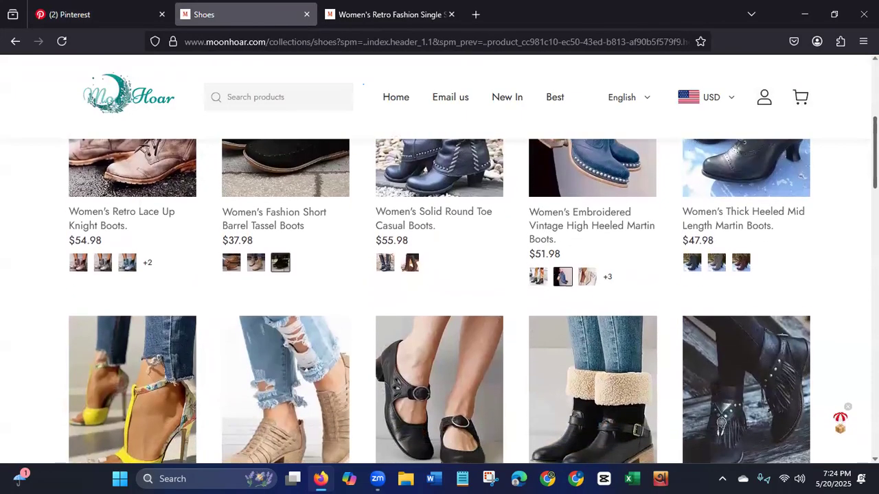
scroll(440, 288, down, 2)
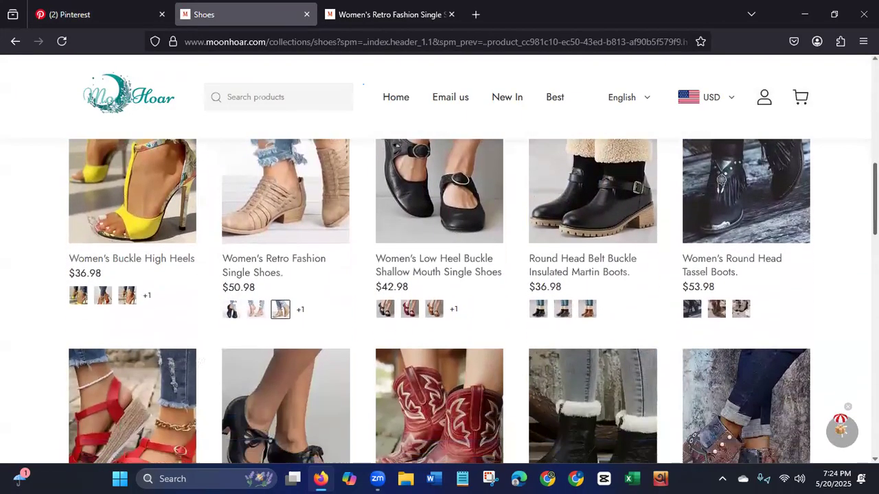
scroll(439, 302, down, 2)
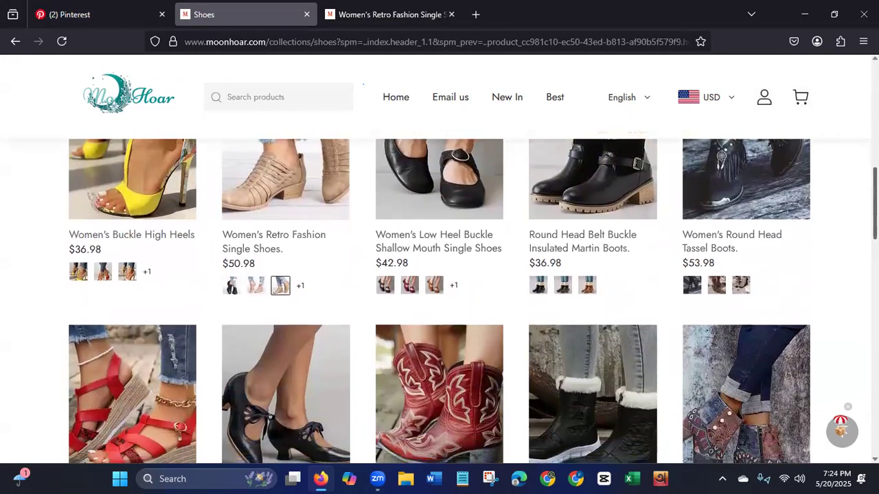
scroll(440, 302, down, 3)
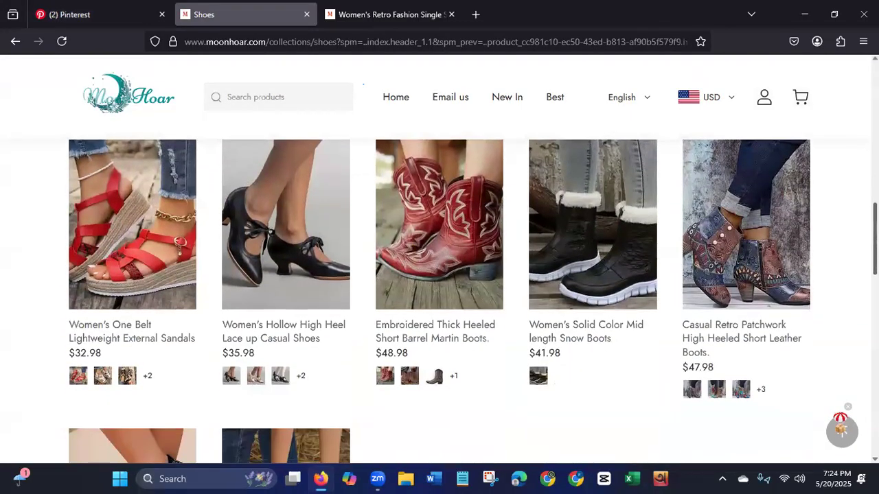
scroll(440, 302, down, 3)
scroll(440, 274, up, 4)
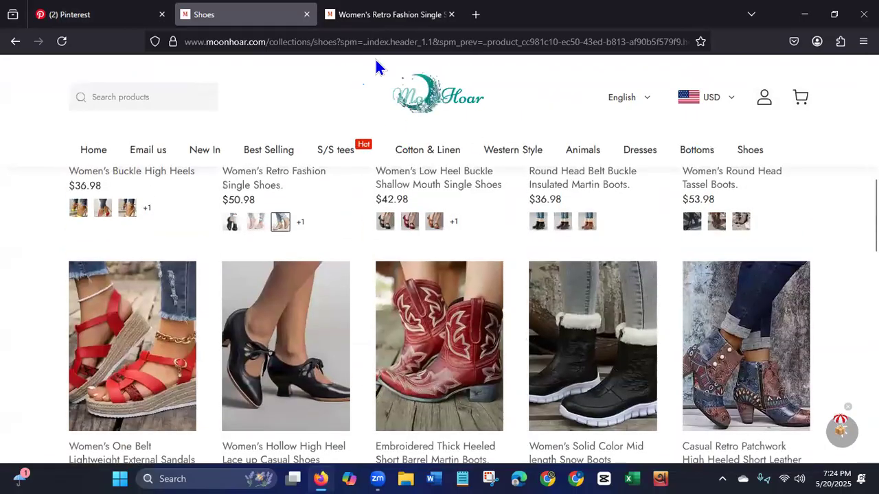
click(385, 14)
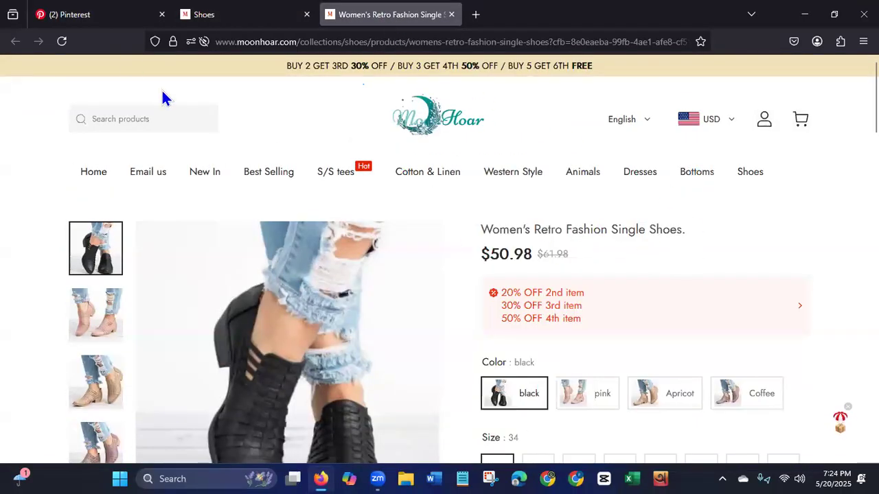
click(69, 20)
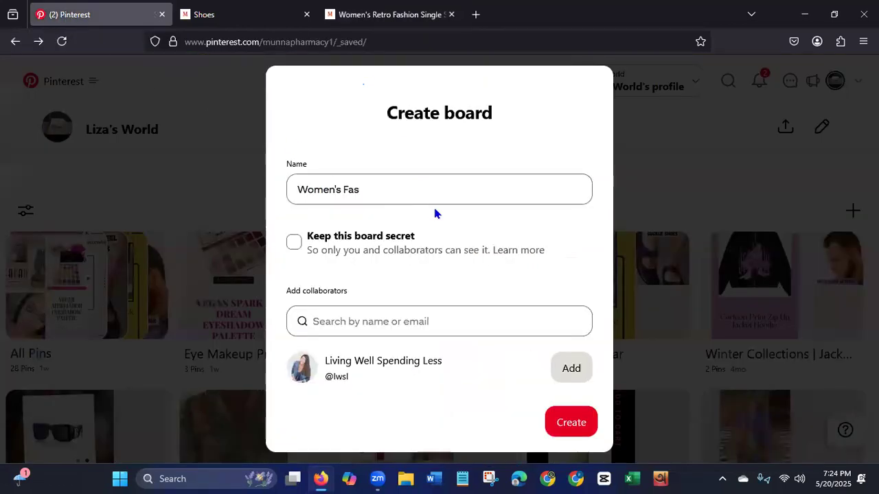
Complete the board name as "Women's Fashion Shoes", and create the board without saving any of the suggested pins.
click(377, 186)
text(hion Shoes)
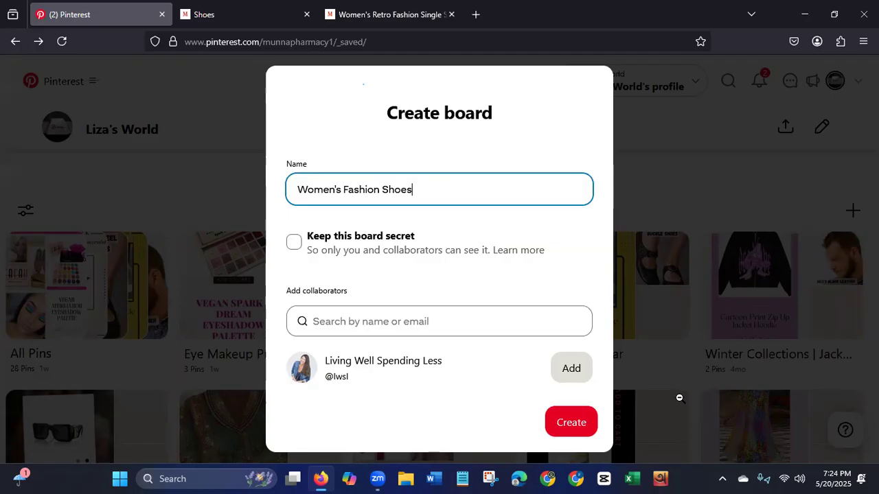
click(572, 422)
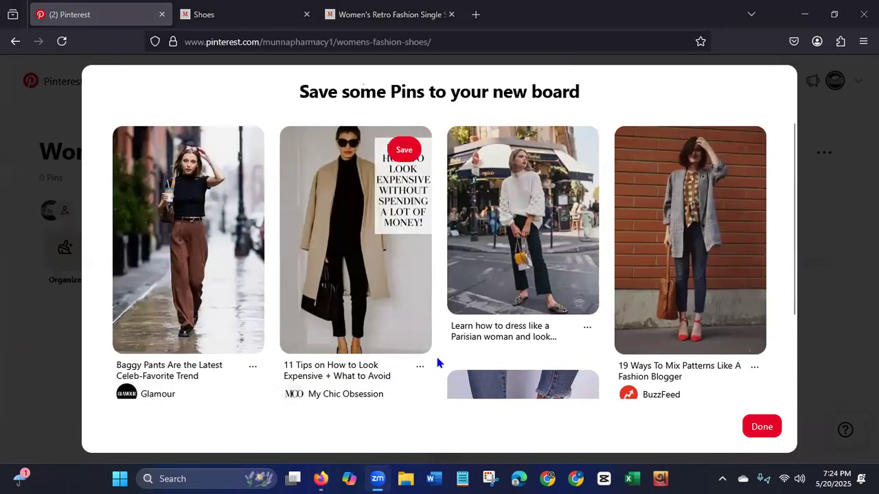
scroll(797, 295, down, 1)
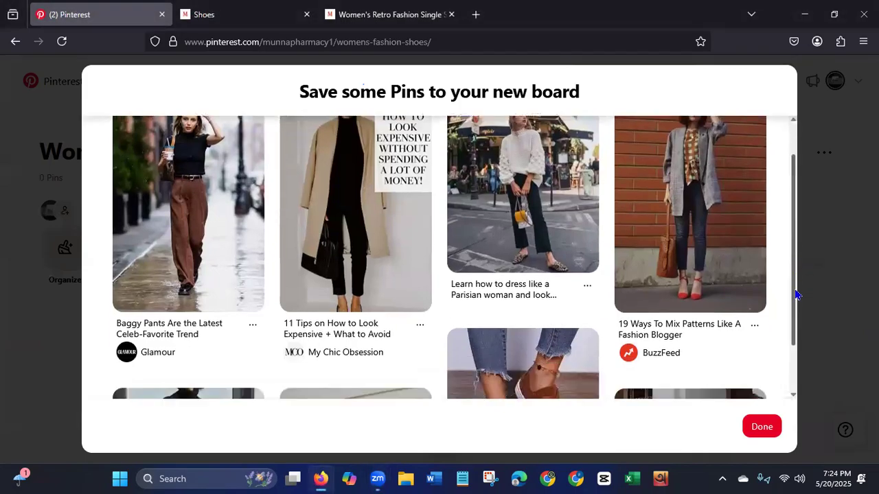
scroll(796, 295, down, 2)
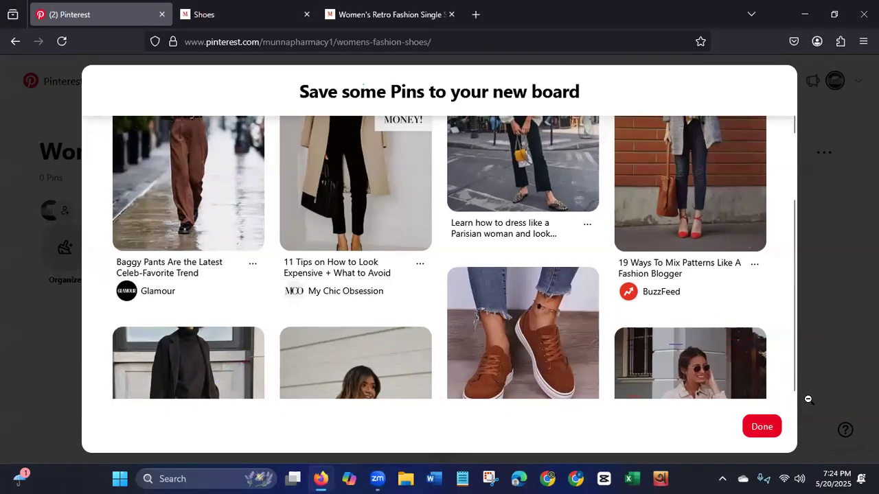
click(760, 429)
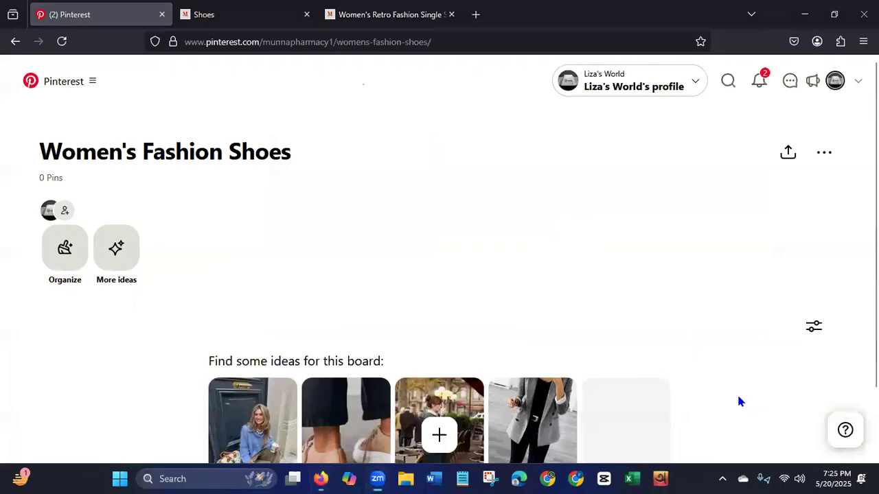
Highlight the new board's title, and check it against the store's Shoes collection from its heading down to the page footer.
double_click(44, 150)
drag(186, 152, 318, 149)
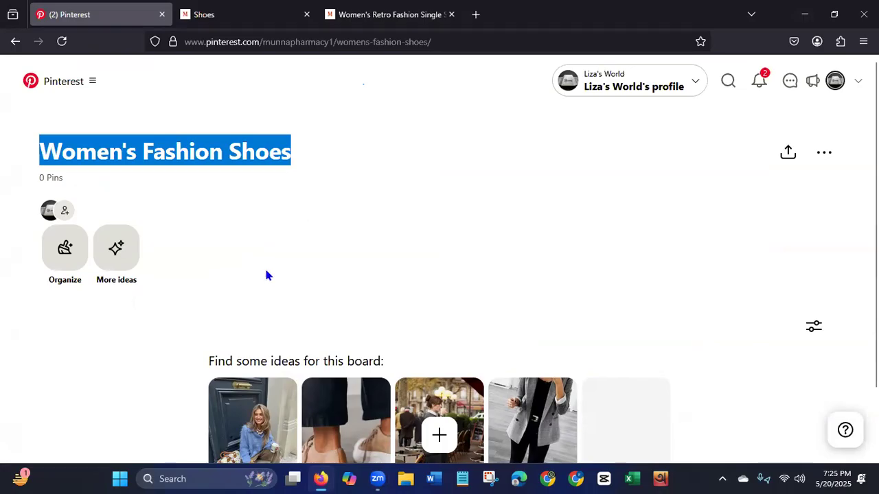
click(237, 14)
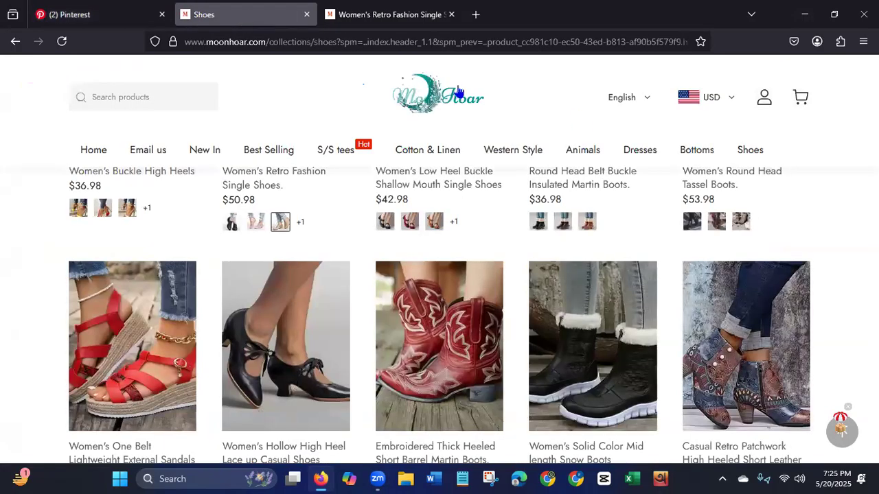
scroll(439, 309, up, 5)
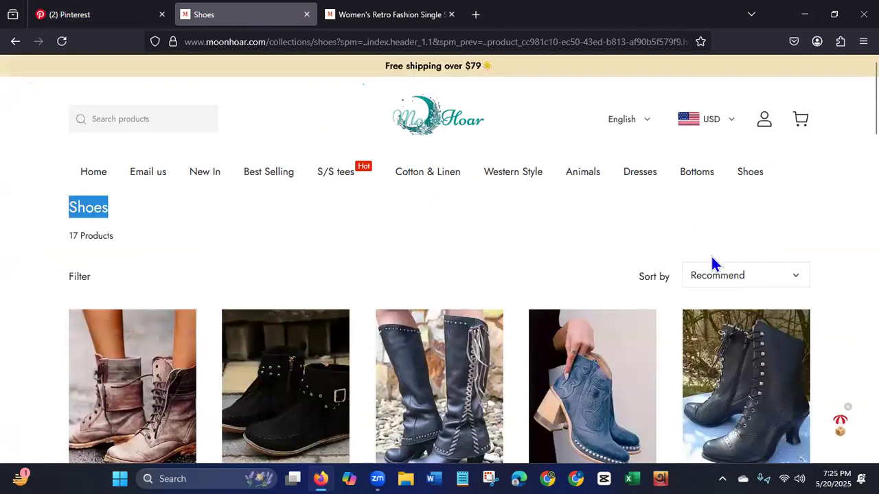
scroll(439, 275, down, 15)
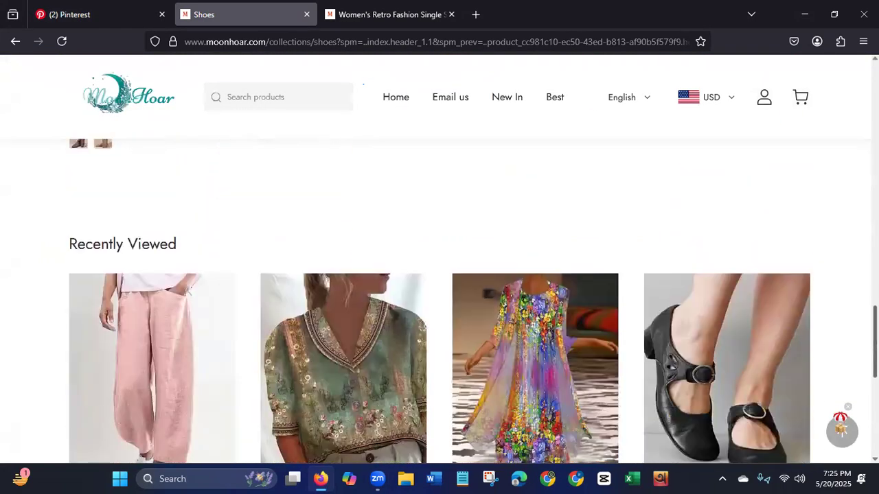
scroll(439, 309, down, 4)
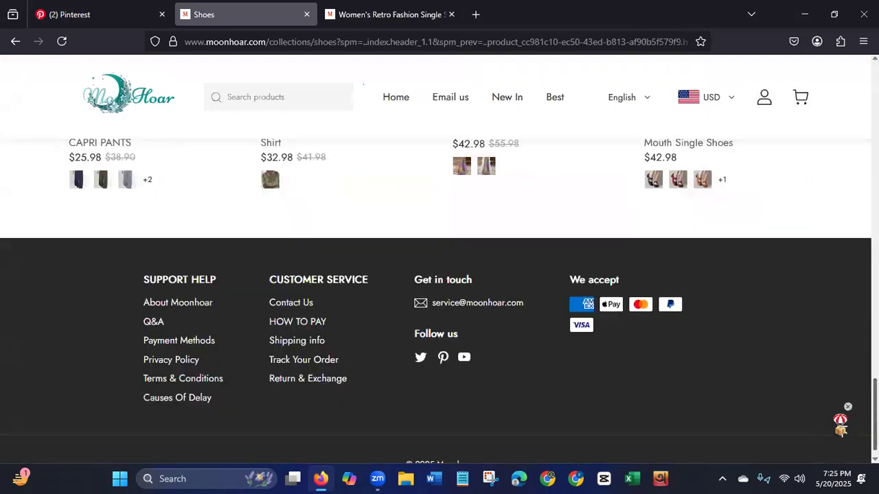
scroll(439, 309, up, 4)
scroll(241, 297, up, 15)
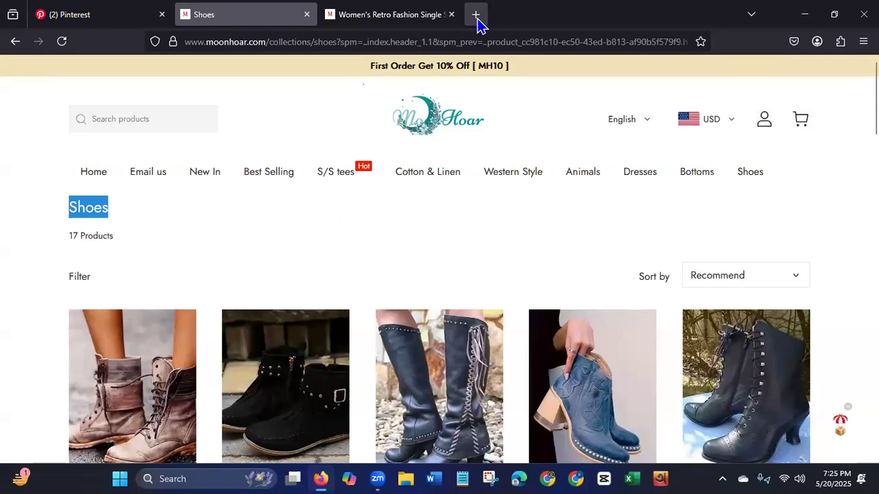
Copy the title "Women's Fashion Shoes" from the new board's page on Pinterest.
click(76, 15)
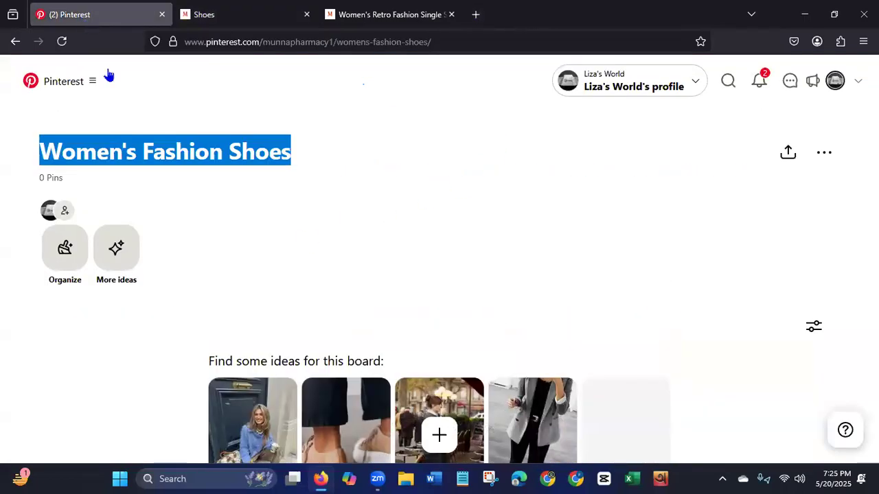
right_click(160, 152)
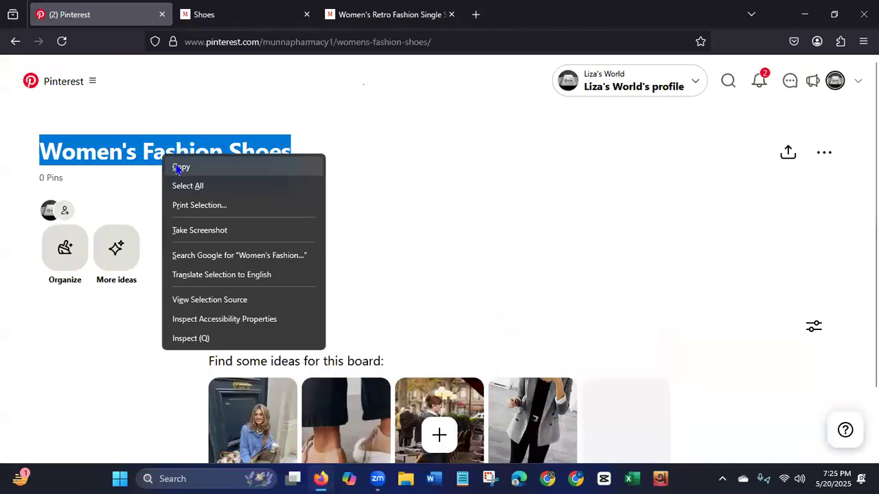
click(177, 167)
Switch to ChatGPT without logging in, and ask it to "write a Pinterest board description within 500 characters about Women's Fashion Shoes".
click(473, 15)
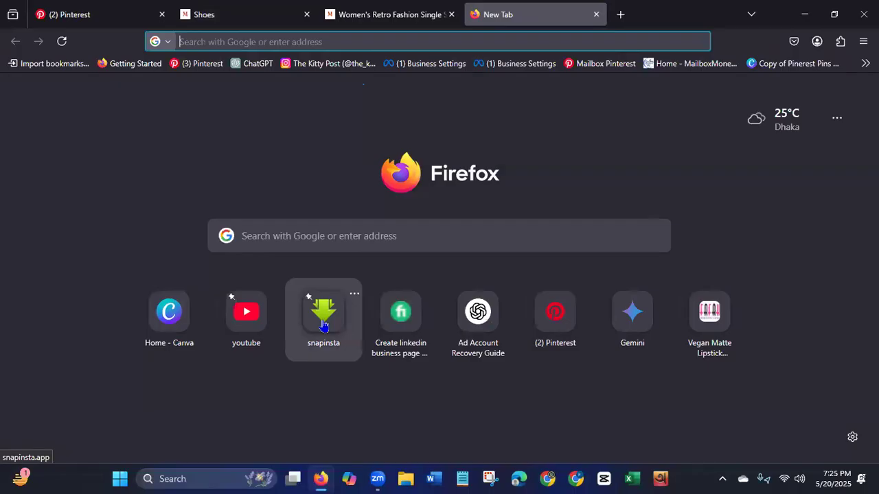
click(247, 63)
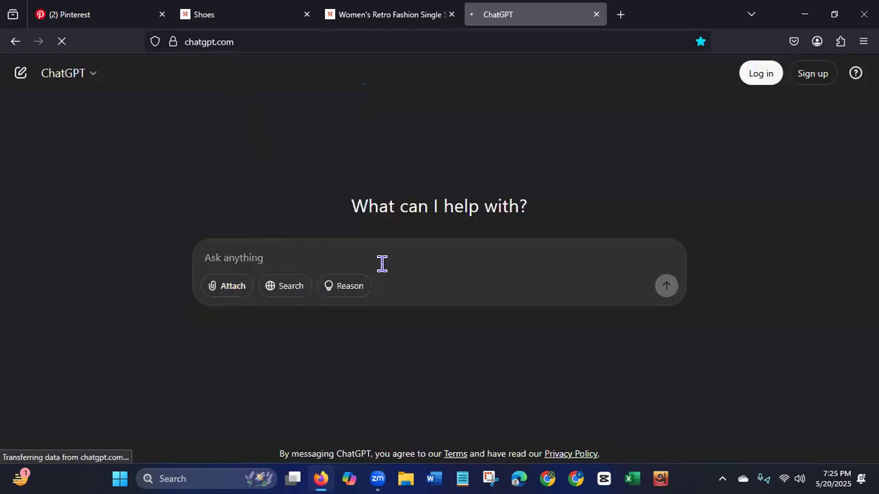
text(wri)
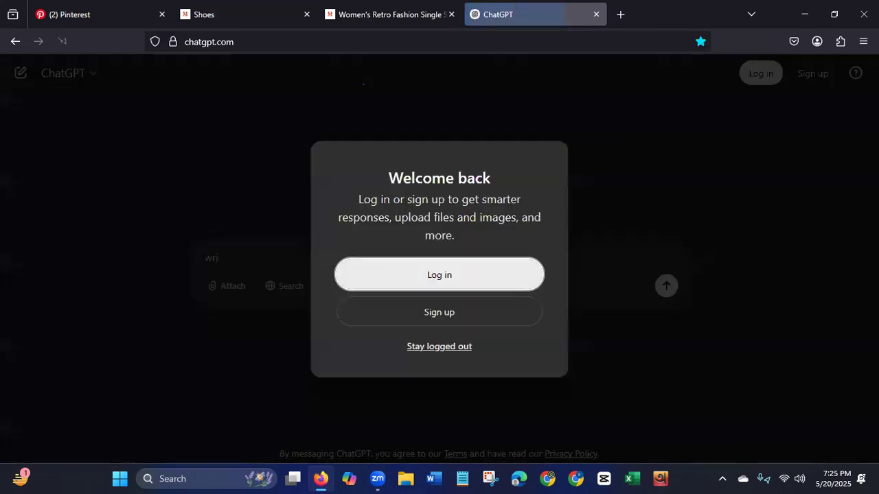
click(416, 348)
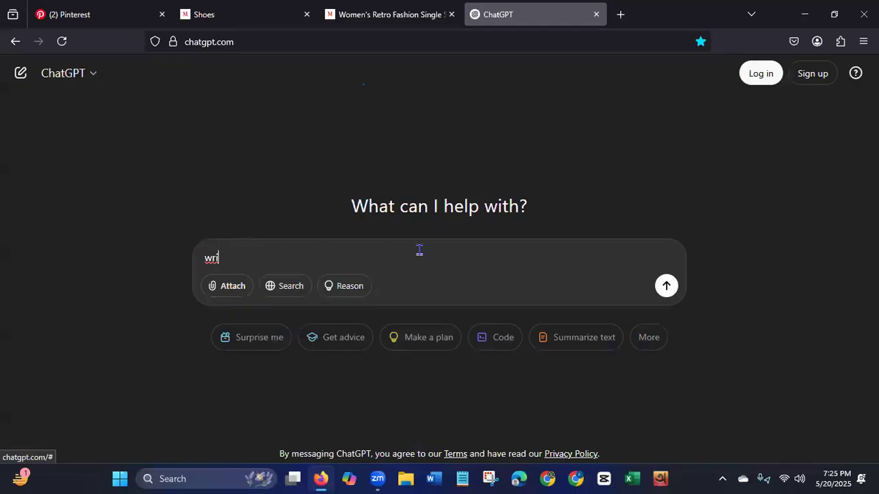
text(te a Pinterest )
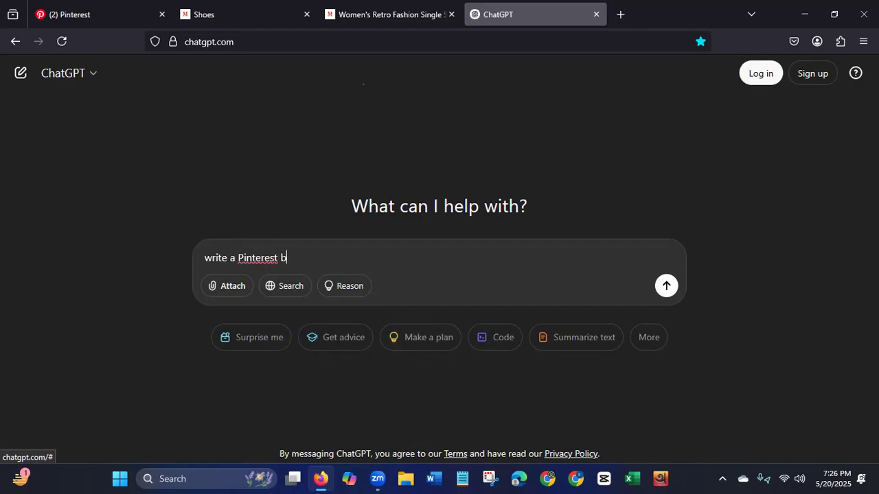
text(board description)
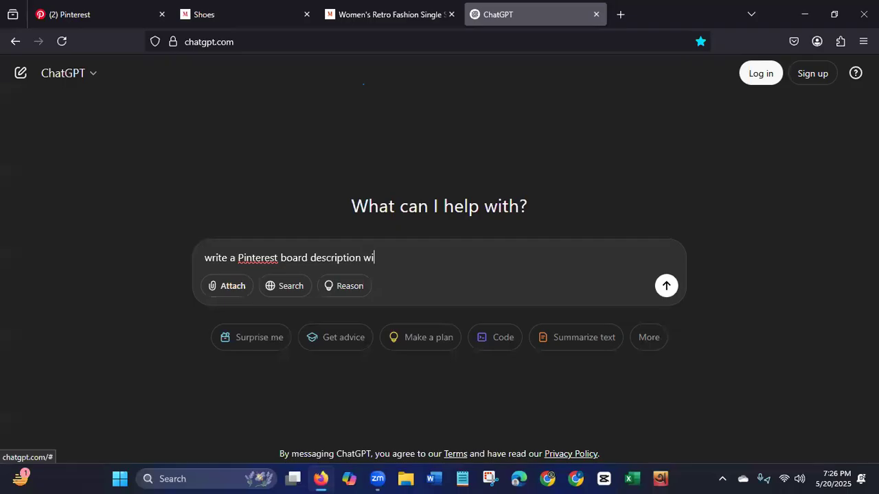
text(within 500 characters)
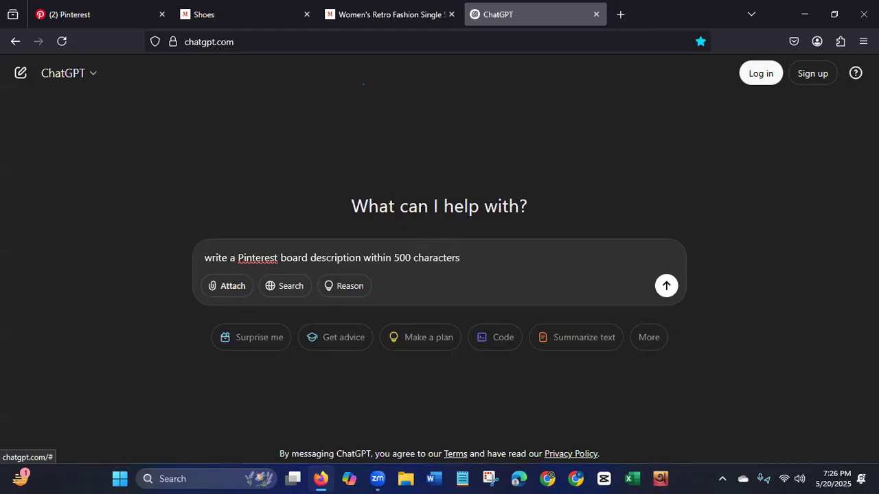
text( about Women's Fashion Shoes)
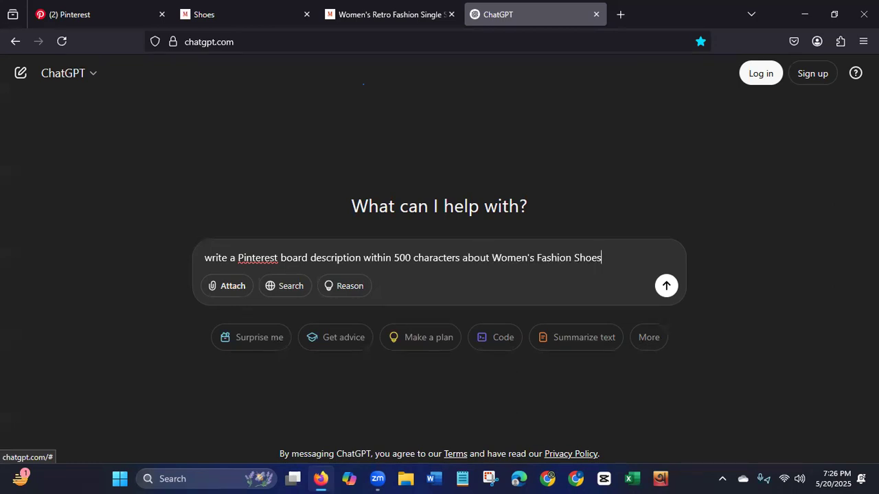
click(666, 287)
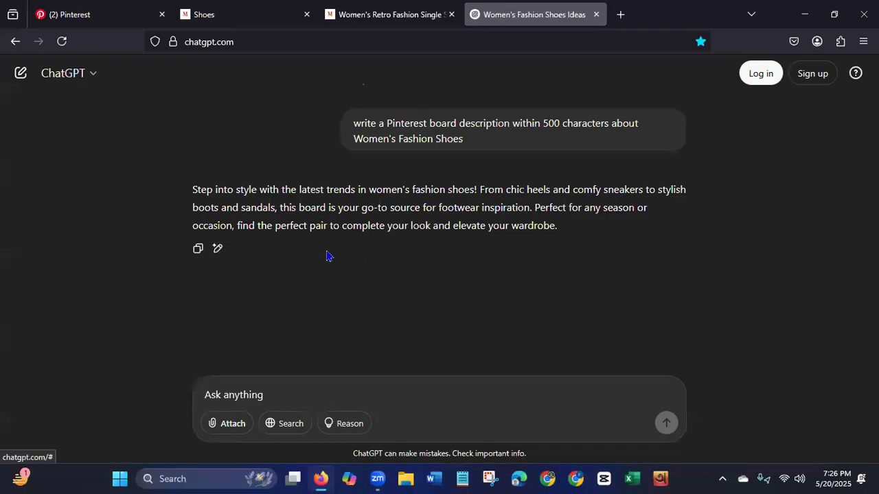
Copy ChatGPT's answer into the description of the Women's Fashion Shoes board on Pinterest, and save the board.
click(199, 250)
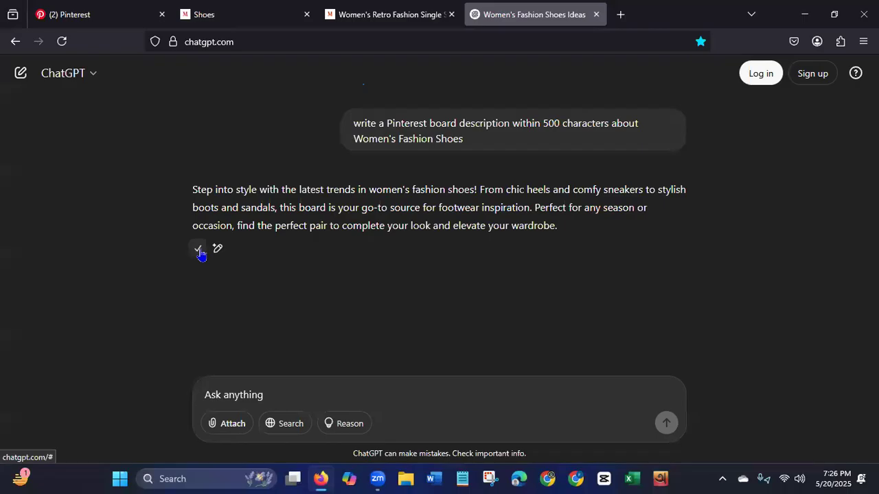
click(69, 17)
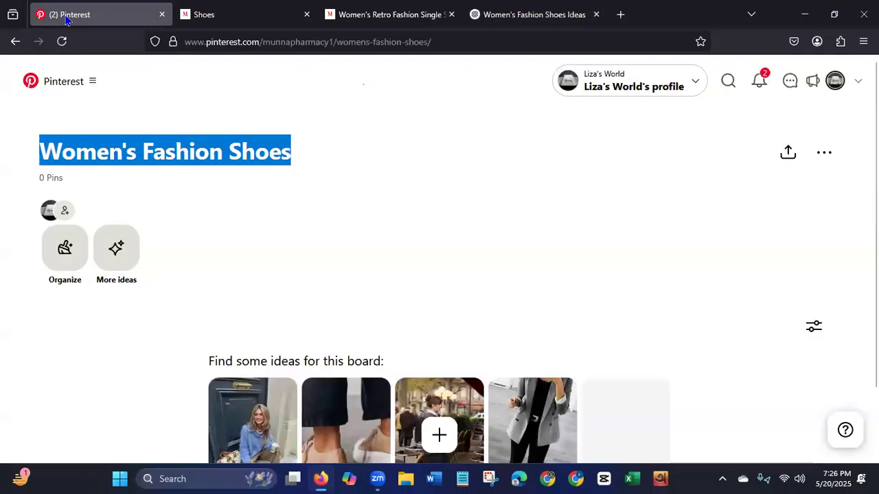
click(824, 158)
click(689, 214)
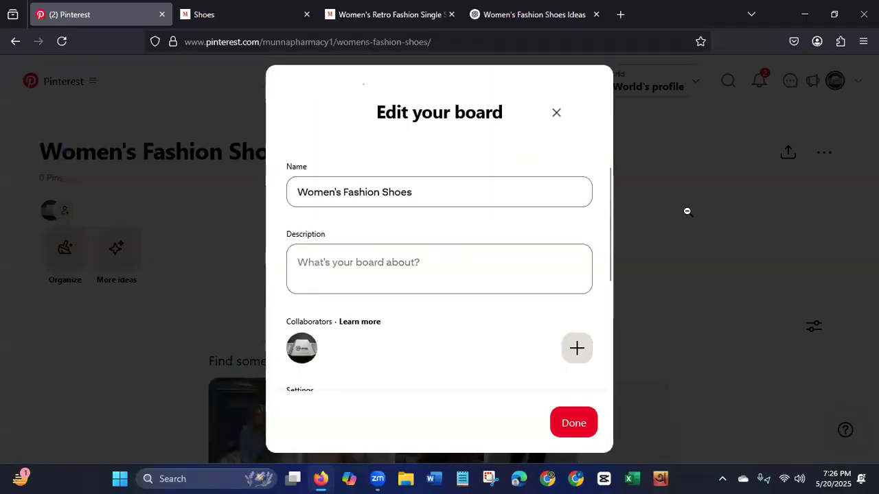
click(402, 269)
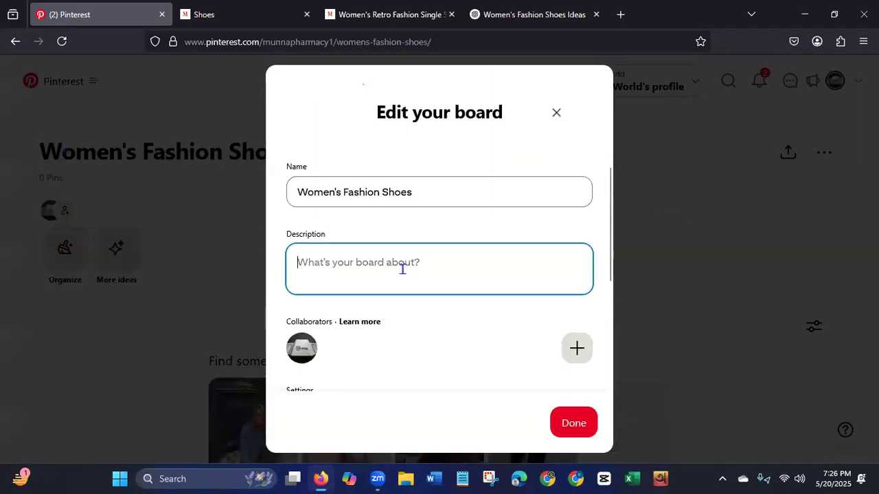
key(ctrl+v)
key(BackSpace)
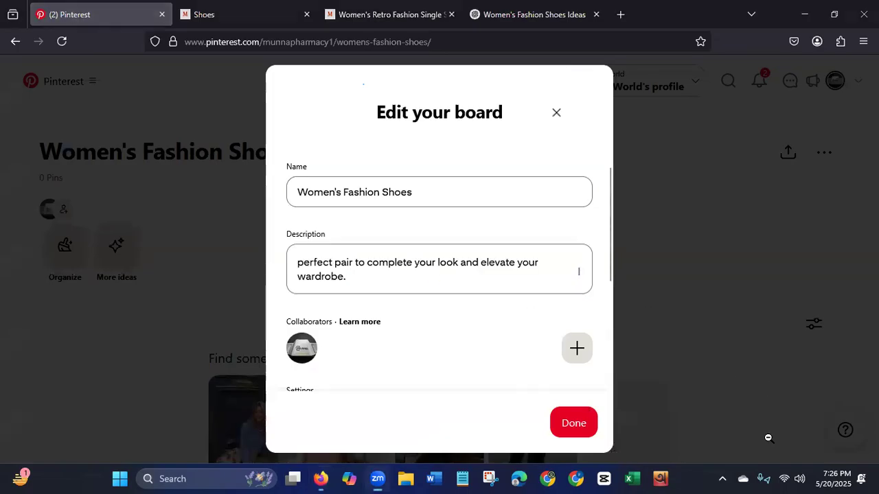
click(582, 430)
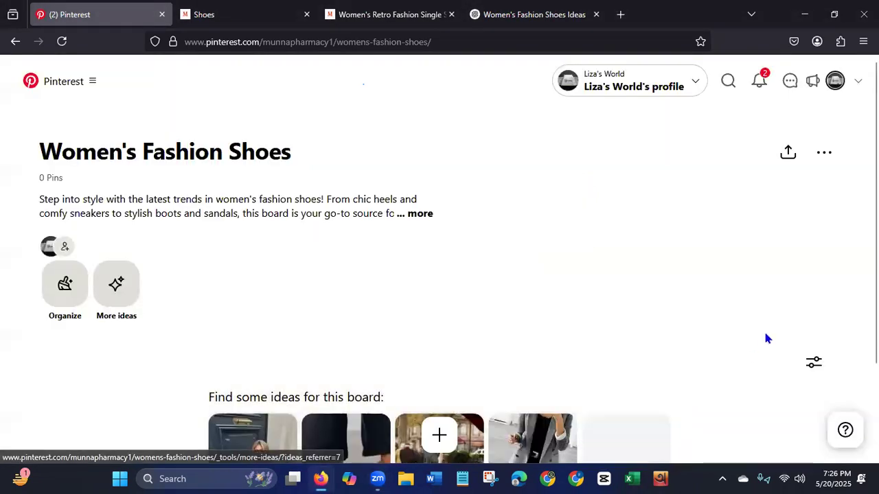
Expand the board's full description, highlight "women's fashion shoes" in it, and return to the profile's saved boards.
click(422, 214)
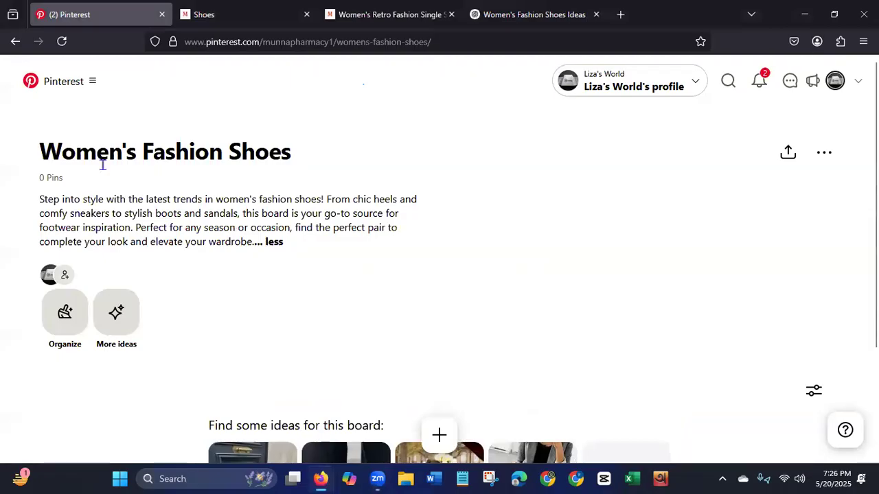
drag(214, 199, 320, 192)
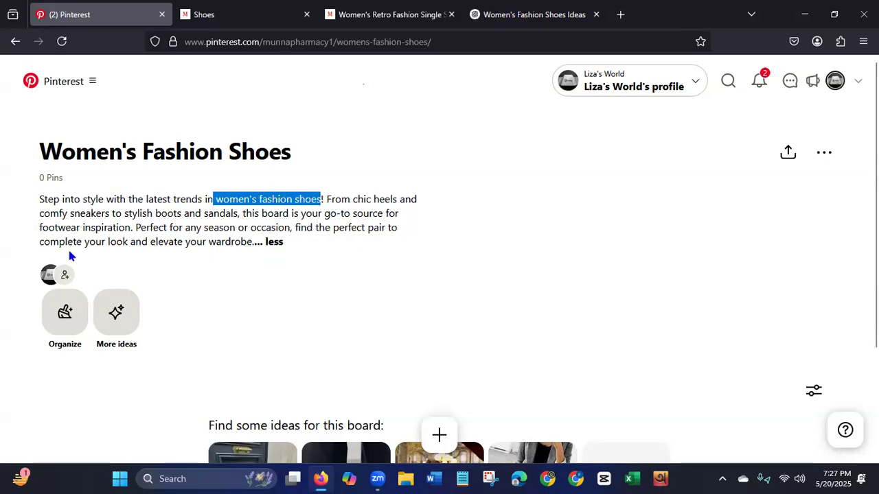
click(386, 264)
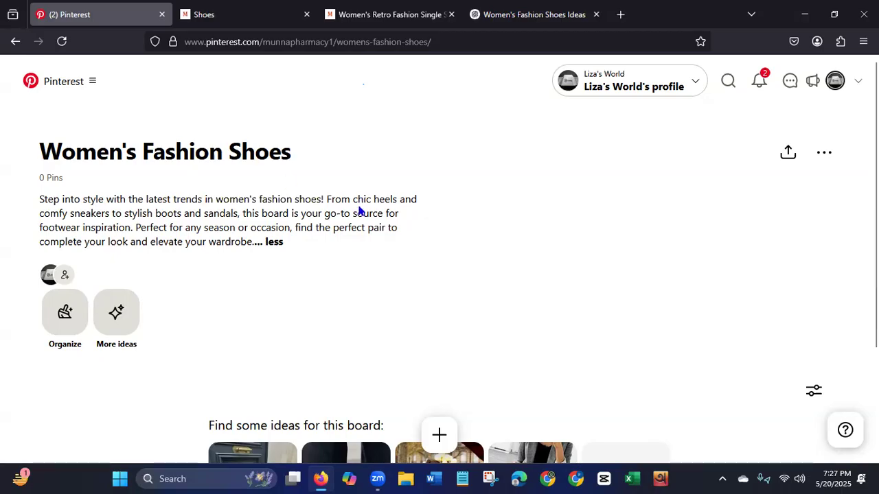
click(15, 43)
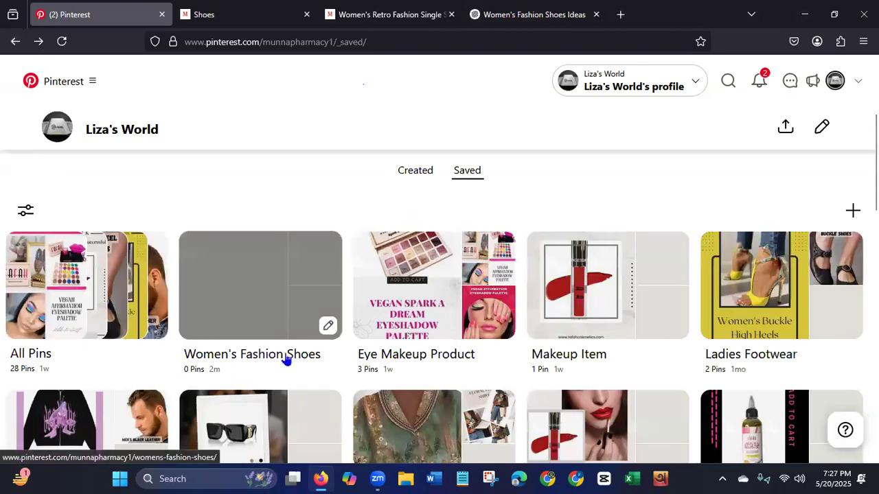
Close ChatGPT, switch to Canva and create a blank Pinterest Pin (2:3) design, closing the Canva home page.
click(515, 17)
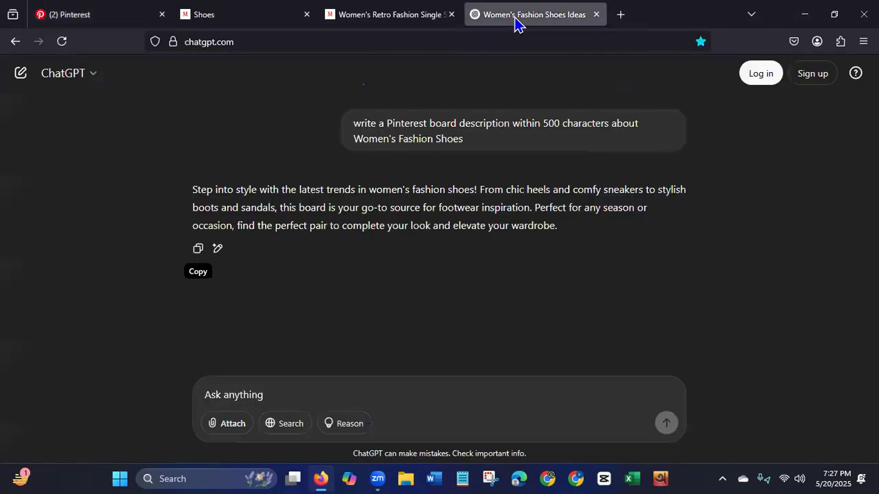
click(596, 15)
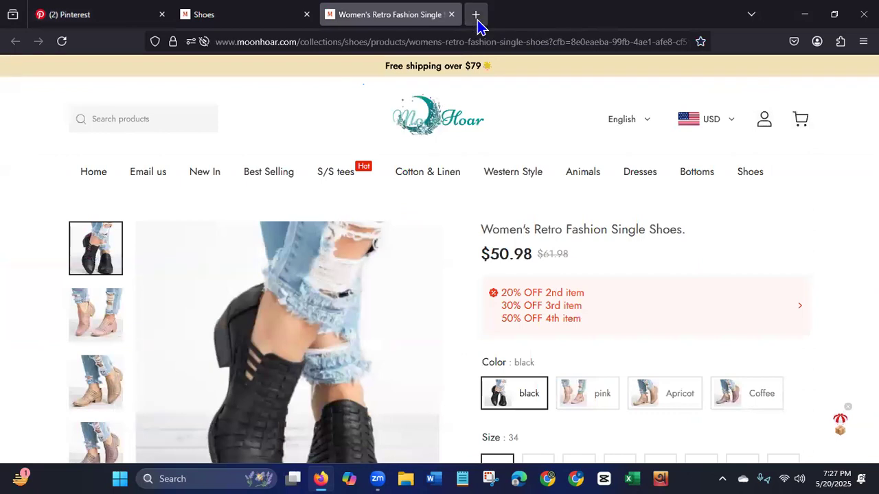
click(475, 15)
click(166, 320)
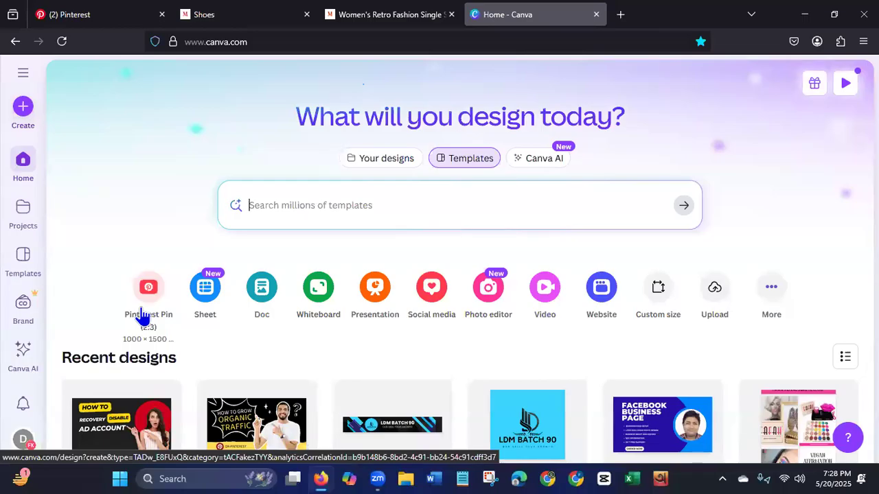
click(142, 315)
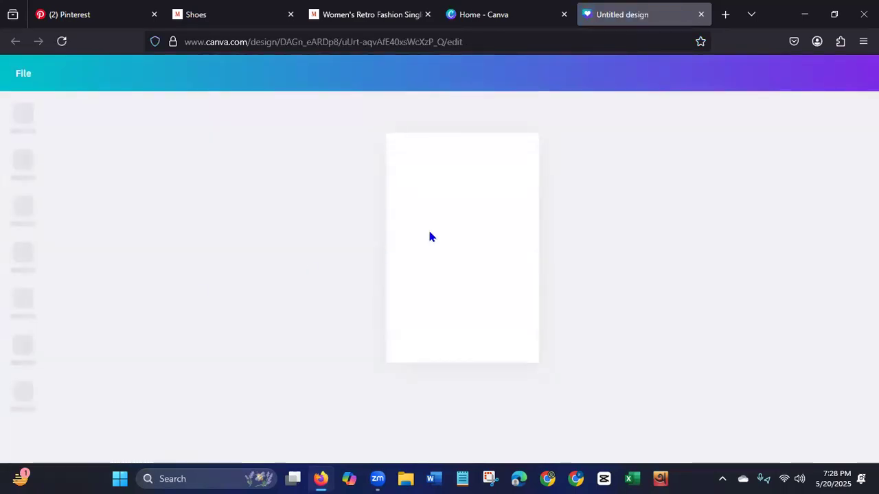
click(564, 15)
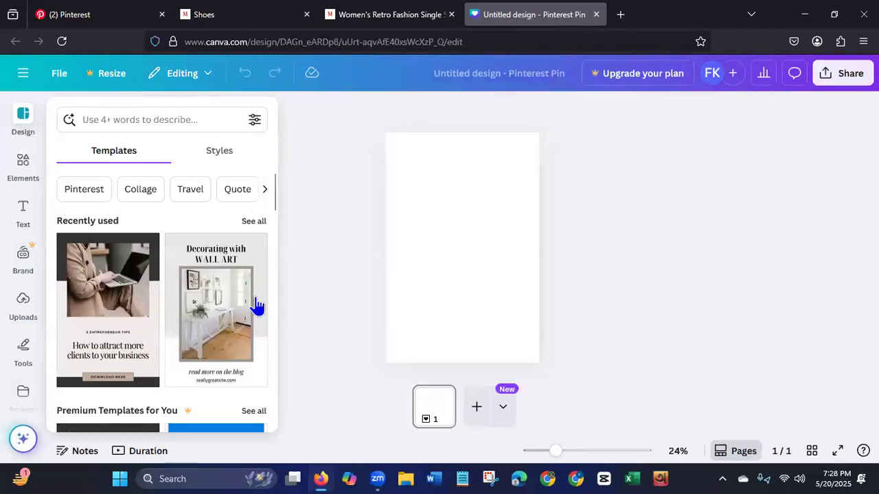
Search the templates for "product" and apply the Black and White Minimal Product Sale Pinterest Pin template to the blank page.
drag(274, 199, 295, 183)
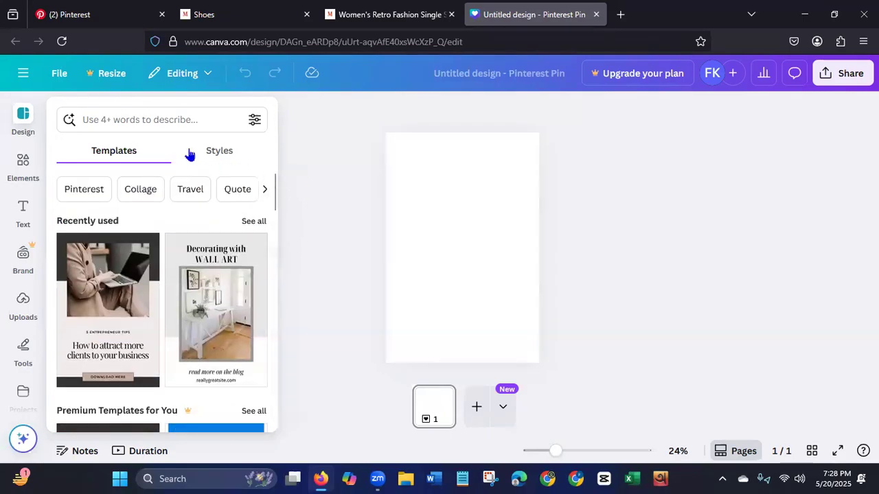
click(124, 115)
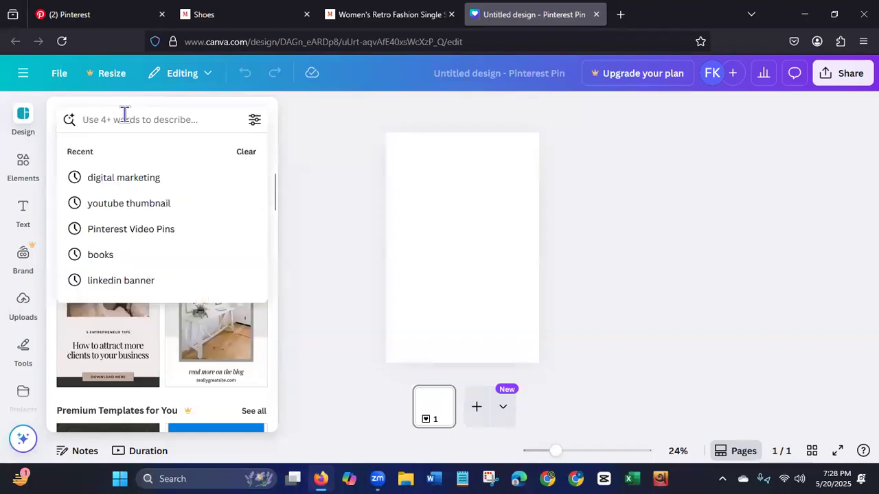
text(pro)
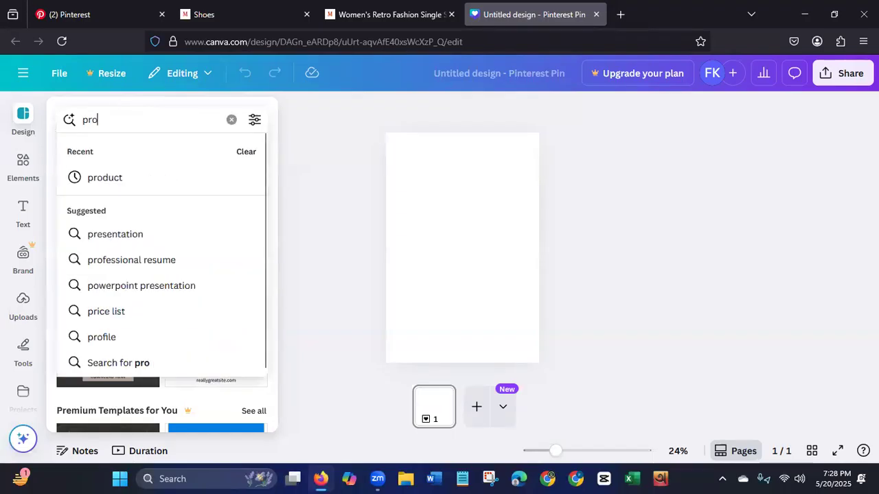
text(duct)
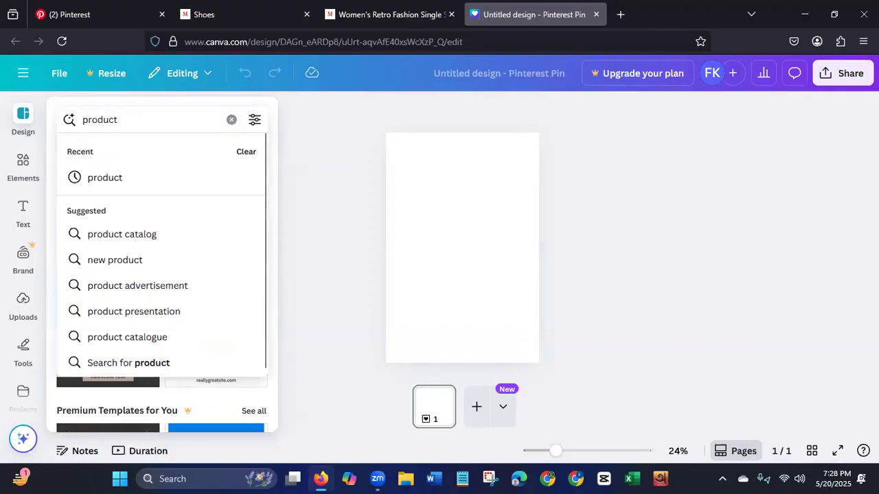
key(Return)
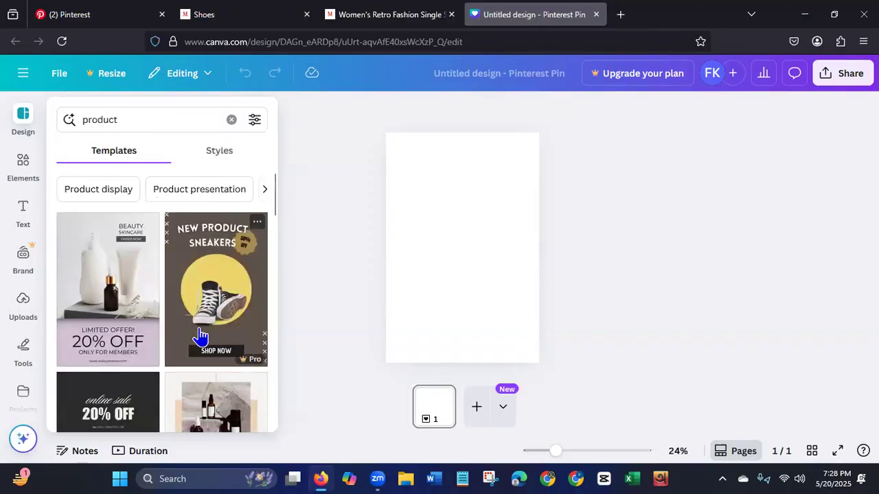
drag(273, 203, 268, 222)
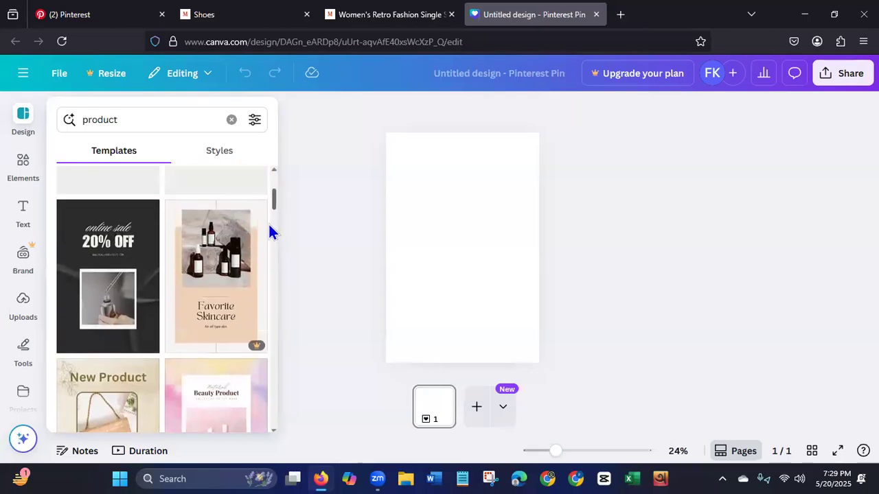
click(93, 357)
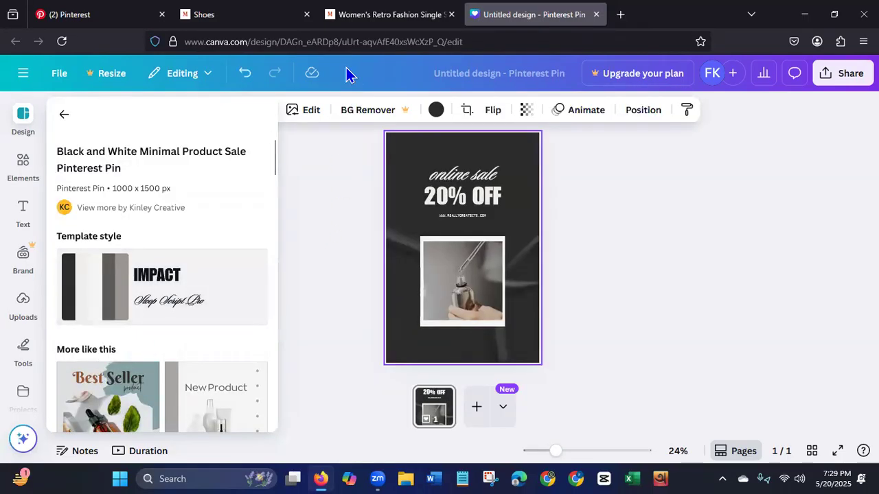
Switch to the store's Women's Retro Fashion Single Shoes product page and copy the main photo of the black shoes.
click(373, 21)
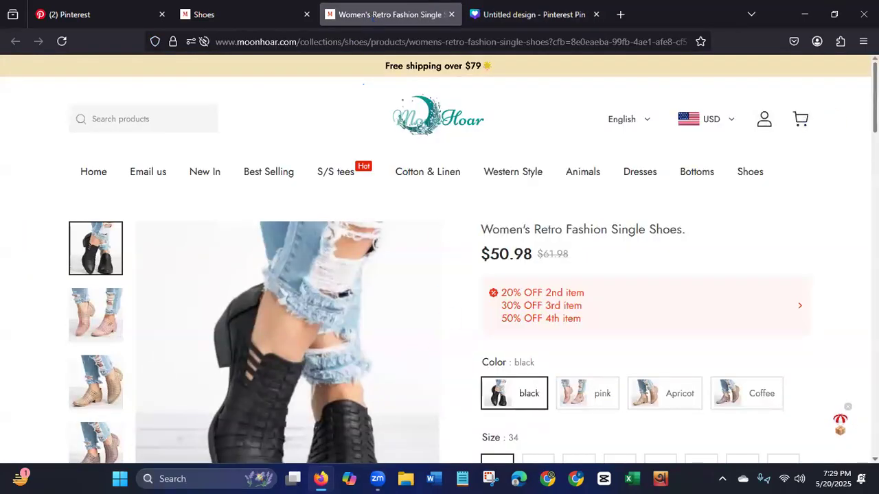
scroll(868, 137, down, 3)
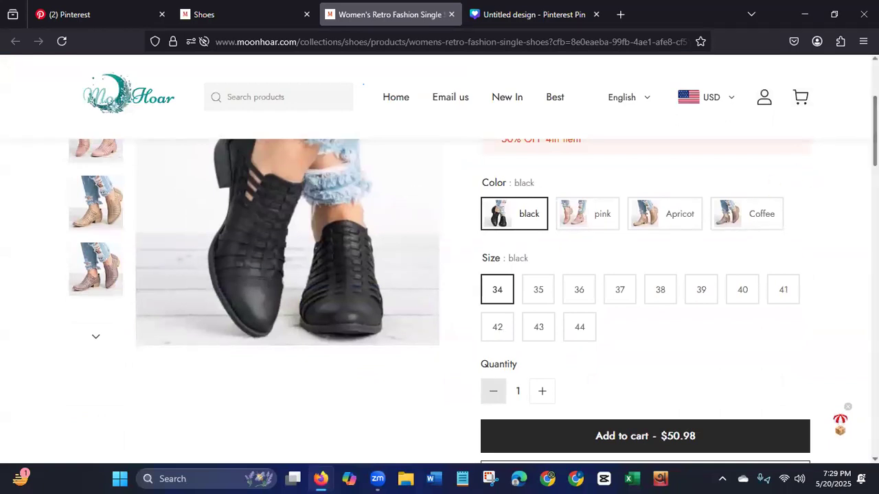
scroll(875, 130, up, 1)
scroll(872, 137, up, 2)
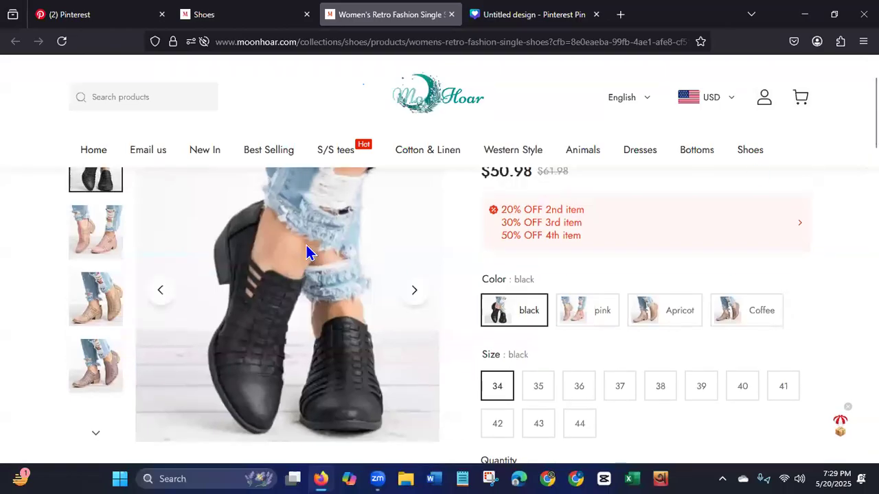
right_click(307, 251)
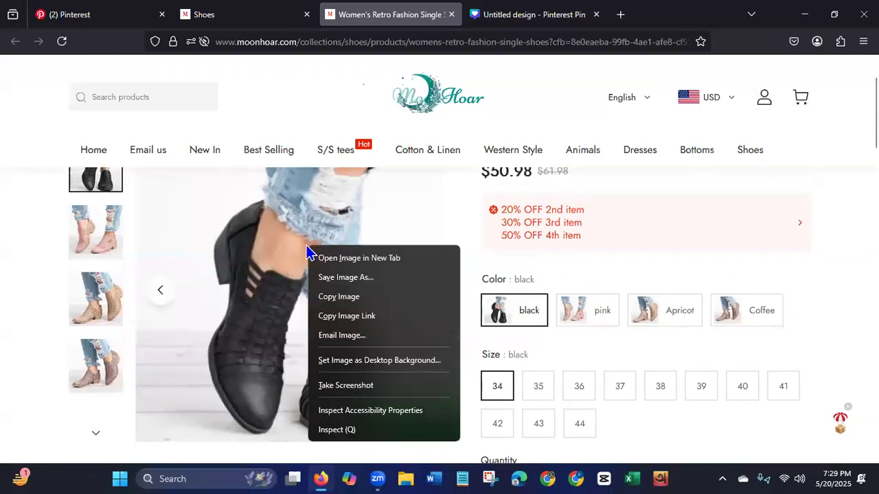
click(342, 300)
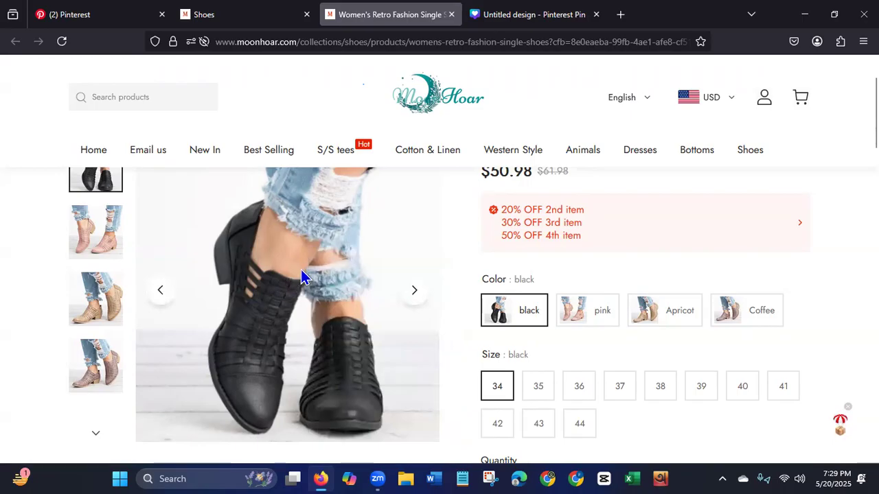
Paste the black shoe photo into the Canva design and place it in the template's picture frame, replacing the bottle photo.
click(532, 19)
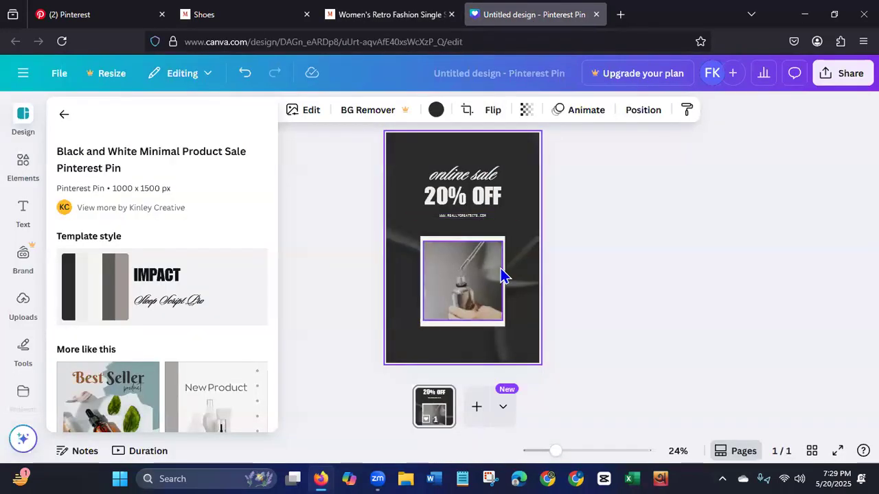
key(ctrl+v)
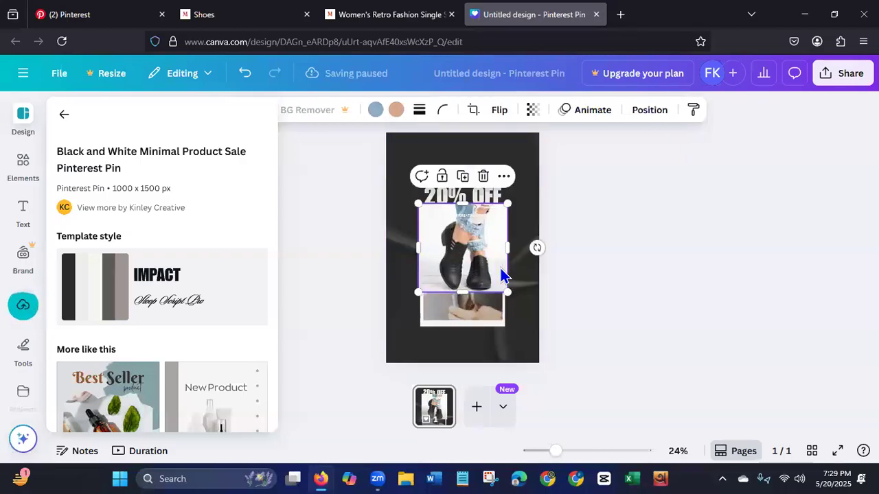
drag(480, 254, 481, 266)
drag(480, 267, 480, 272)
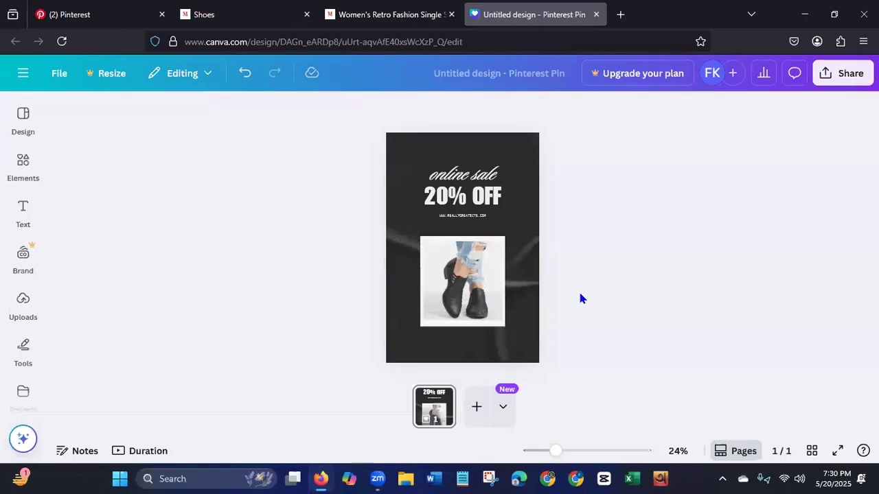
Copy the product title "Women's Retro Fashion Single Shoes" from the store page.
click(384, 14)
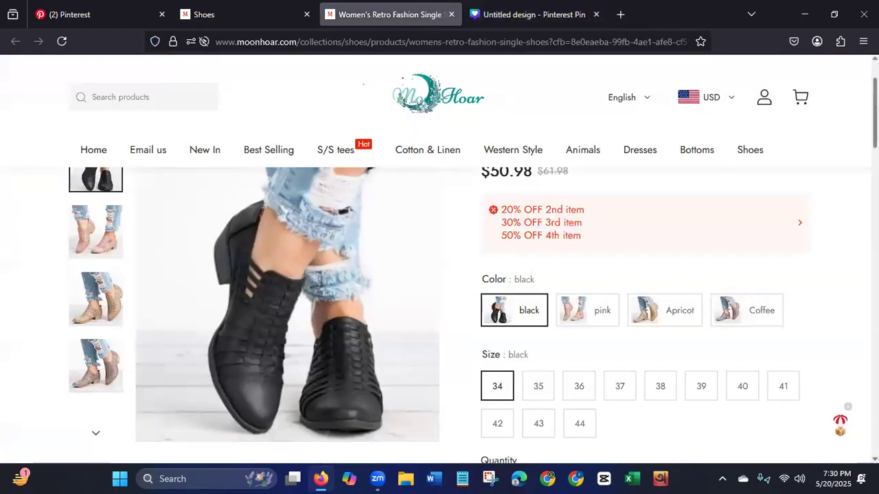
scroll(598, 226, up, 2)
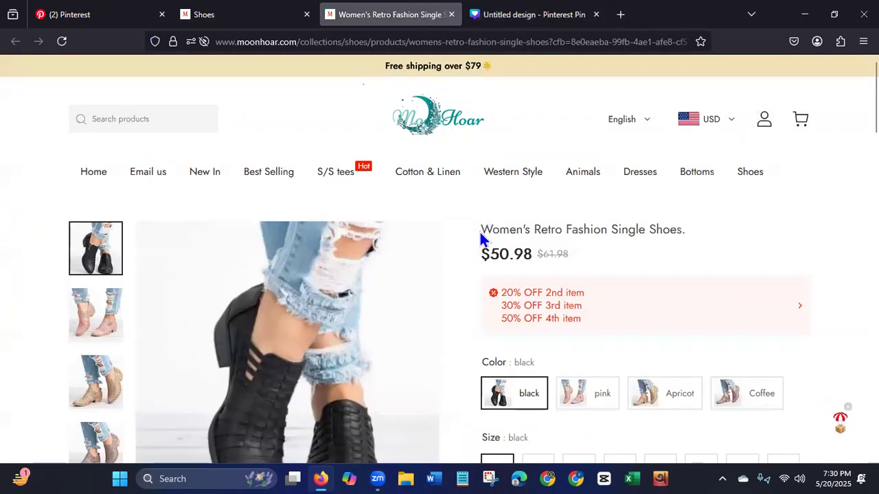
drag(481, 230, 660, 229)
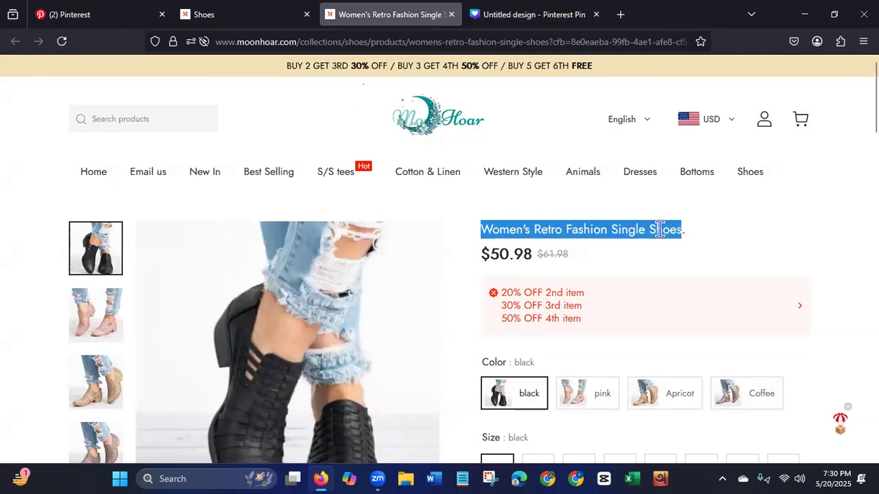
right_click(659, 230)
click(665, 231)
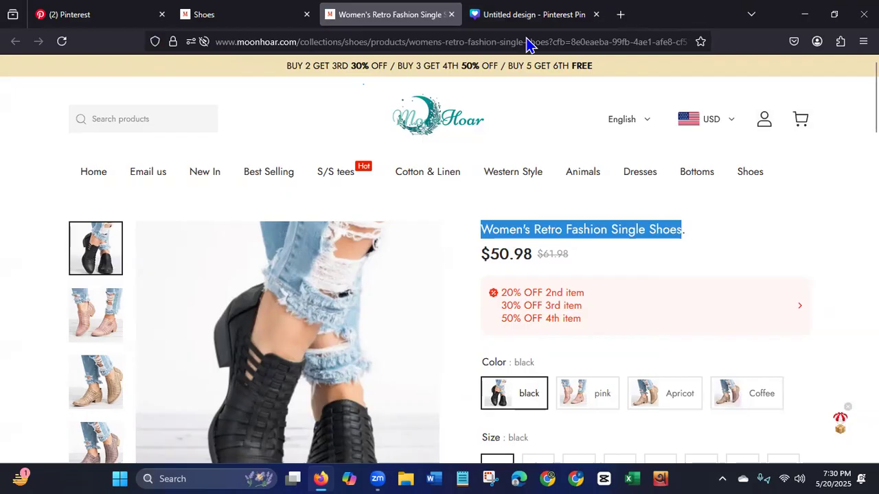
Switch to the Canva design and replace the "online sale" heading with the copied title "Women's Retro Fashion Single Shoes".
click(530, 14)
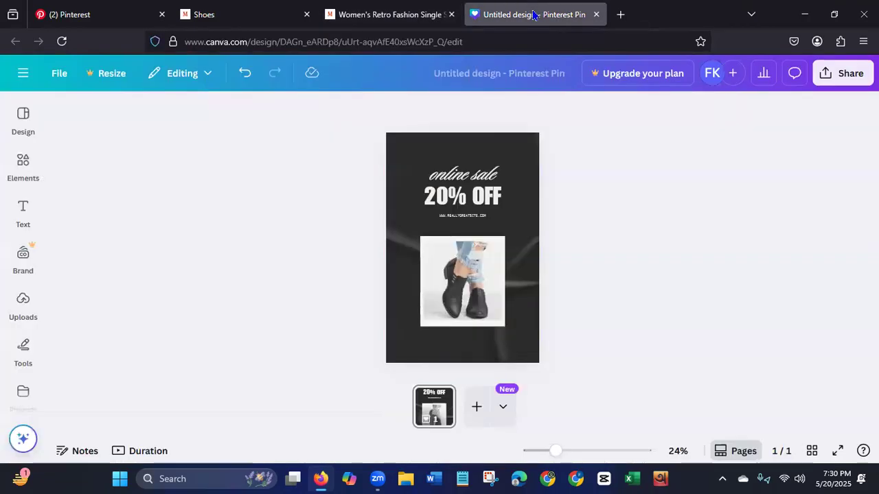
click(516, 178)
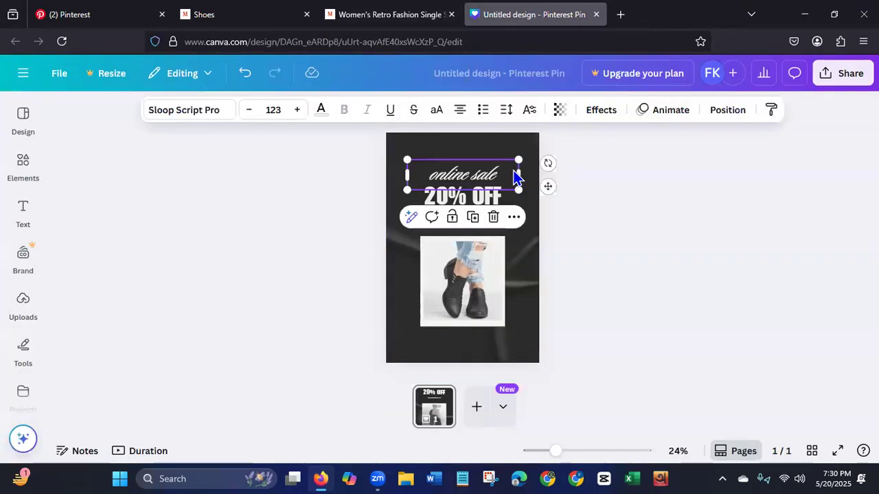
click(515, 175)
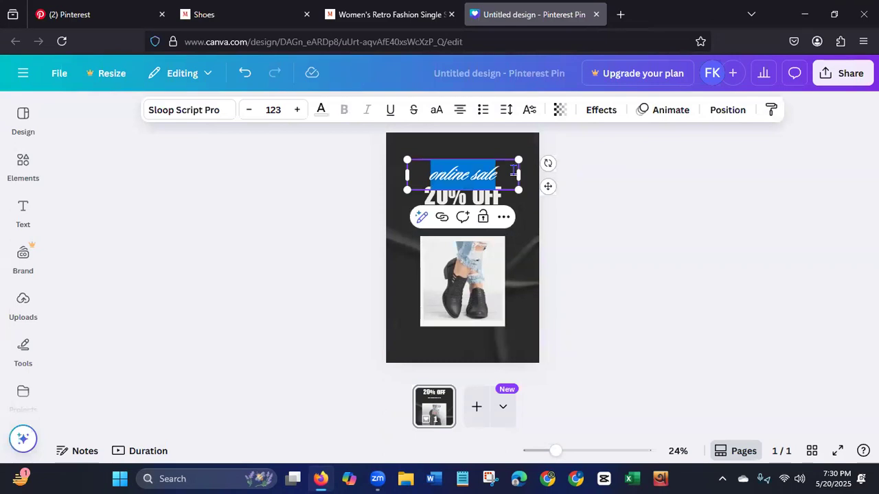
key(BackSpace)
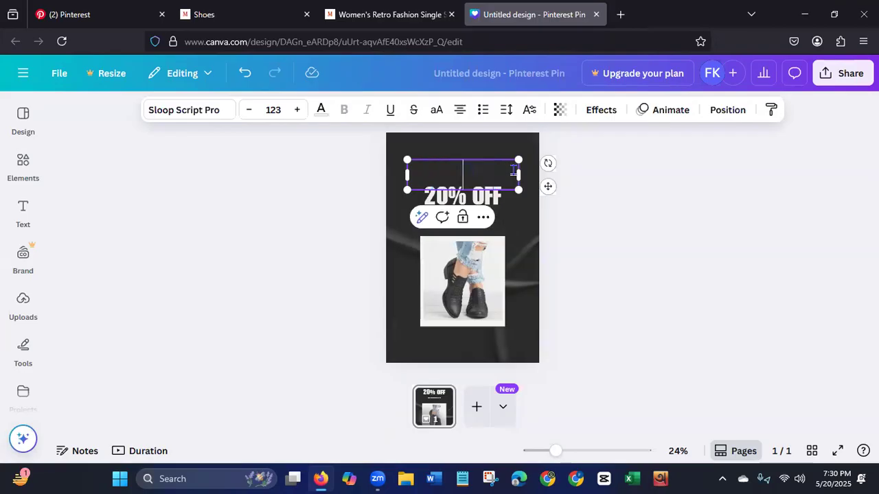
key(ctrl+v)
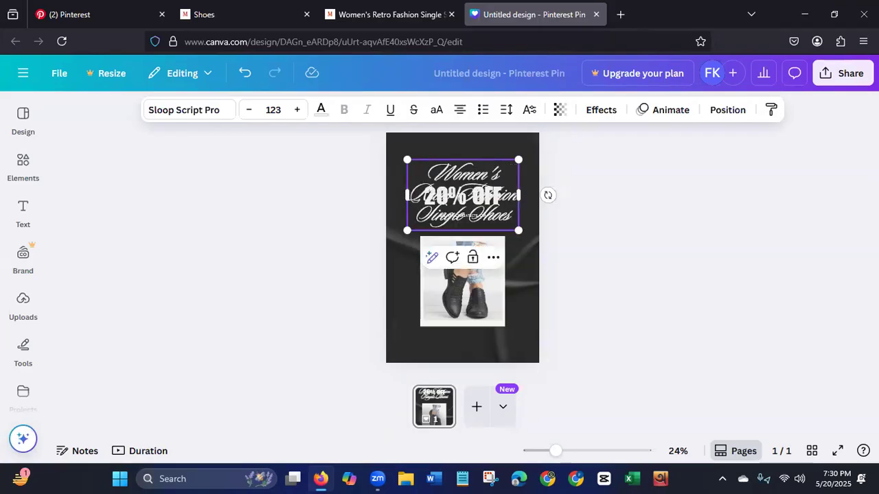
click(336, 223)
Move the product title down over the photo and place the "20% OFF" text below the photo.
click(464, 179)
drag(464, 178, 462, 275)
click(467, 200)
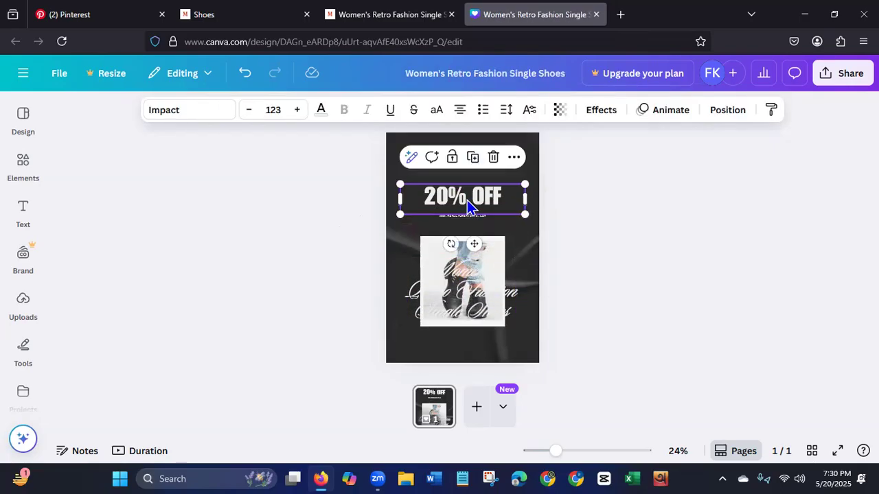
drag(466, 199, 456, 347)
Move the product title back above the photo near the pin's upper edge and resize it to two lines at about font size 92.1.
drag(452, 278, 352, 168)
drag(426, 173, 432, 182)
drag(358, 195, 401, 183)
drag(464, 172, 461, 168)
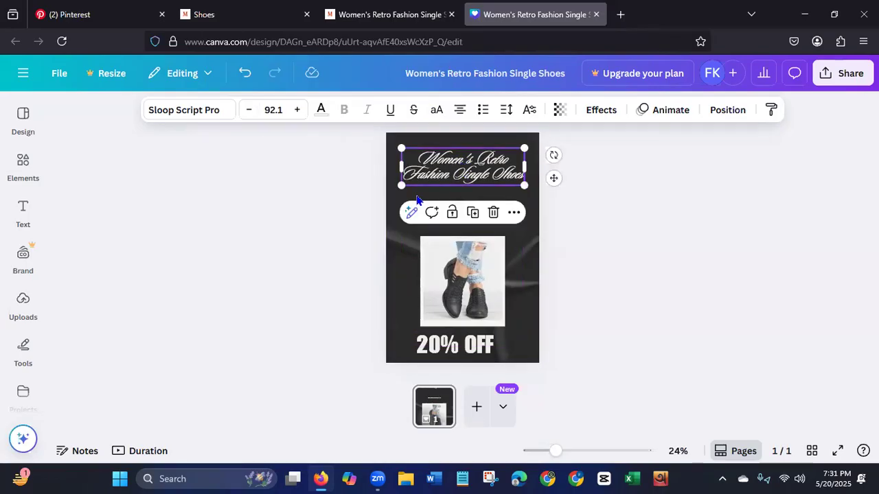
click(318, 255)
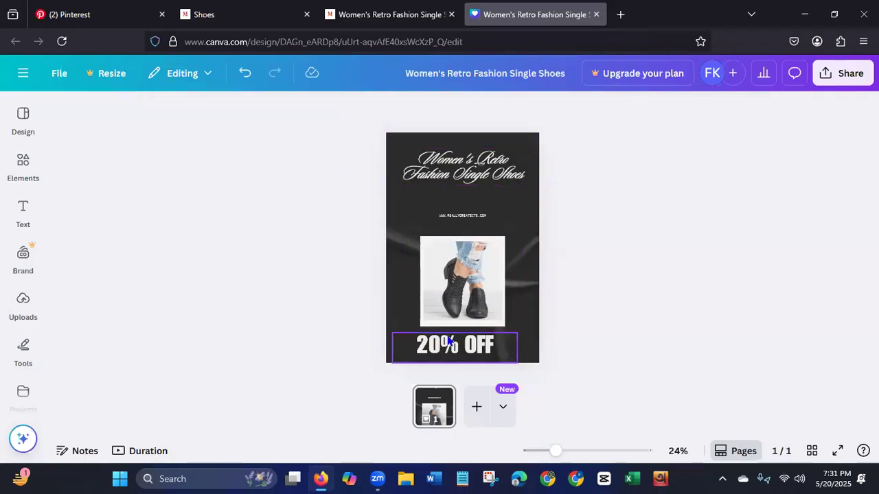
click(358, 19)
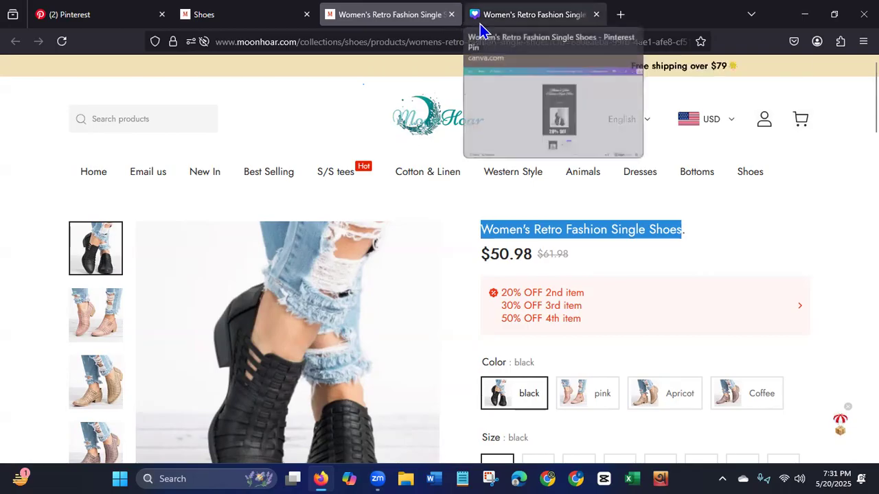
click(505, 20)
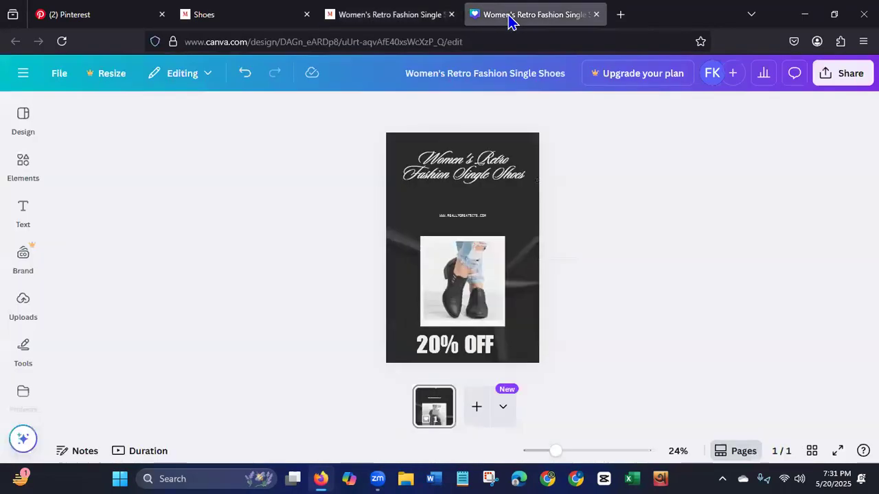
double_click(491, 217)
key(BackSpace)
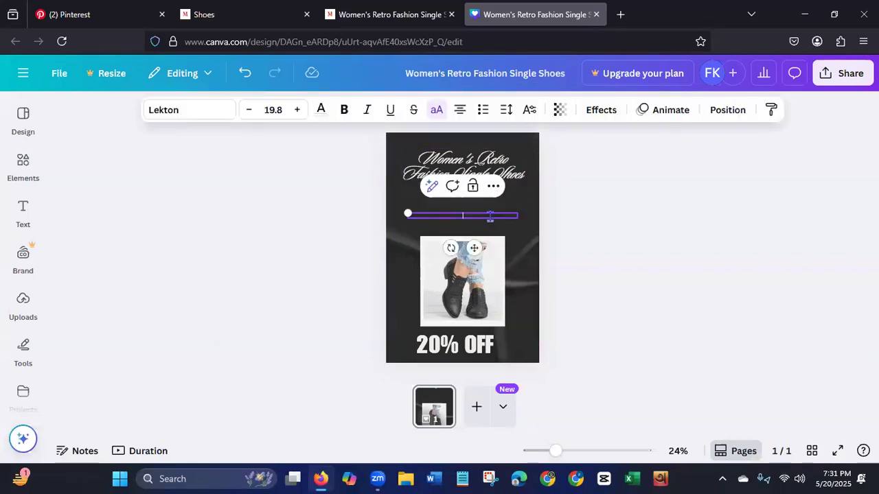
text(4)
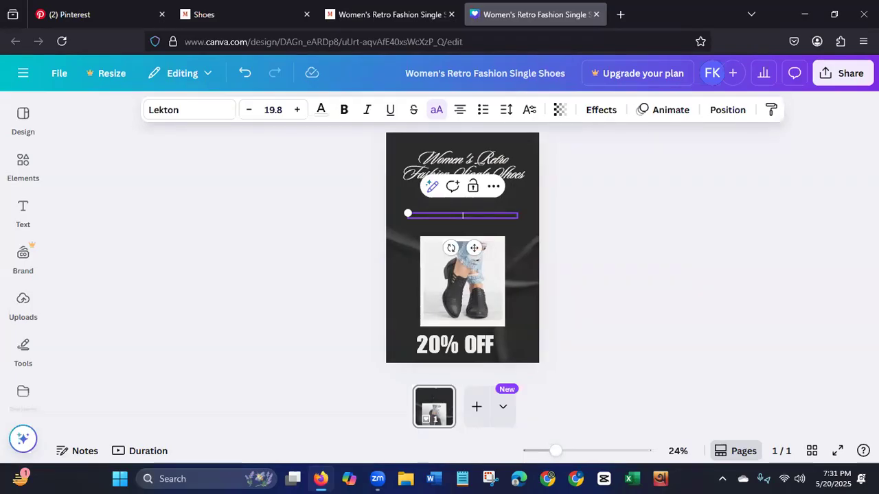
text(4r.com)
Enlarge the website address to about font size 29.9 and position it centred between the title and the photo.
drag(408, 213, 352, 211)
drag(445, 246, 472, 241)
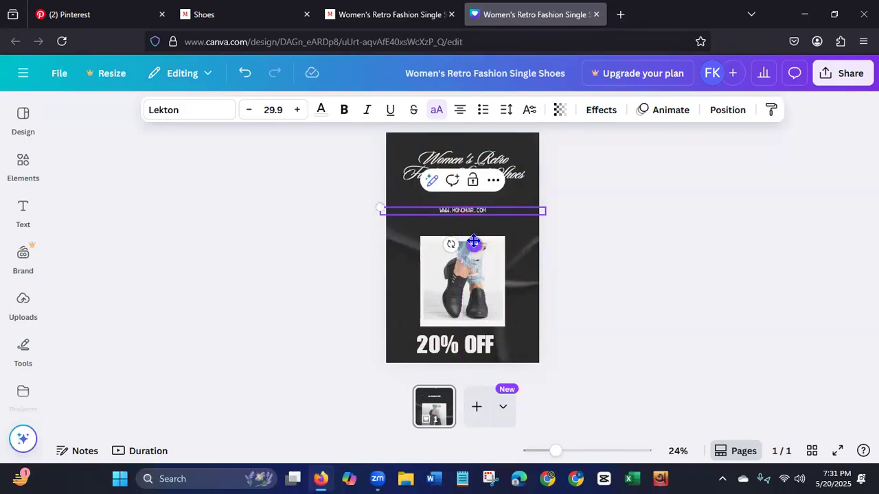
click(321, 277)
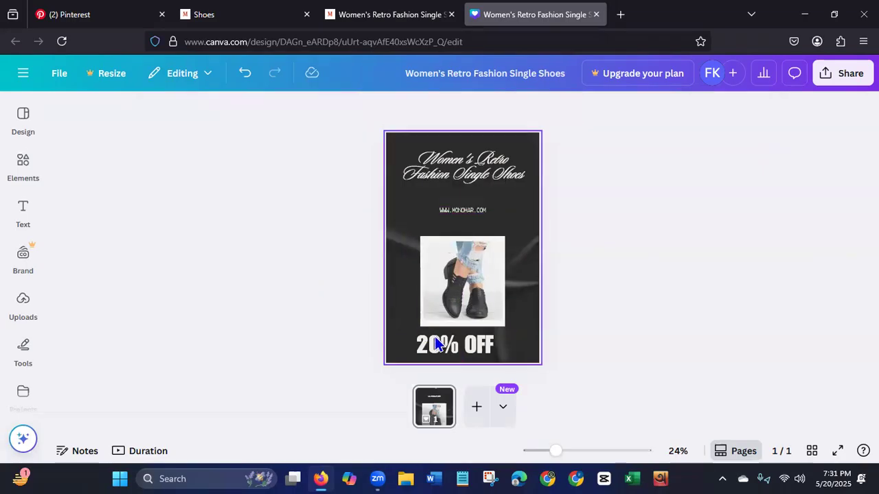
Replace the "20% OFF" text below the photo with "ADD TO CART".
click(459, 346)
click(496, 344)
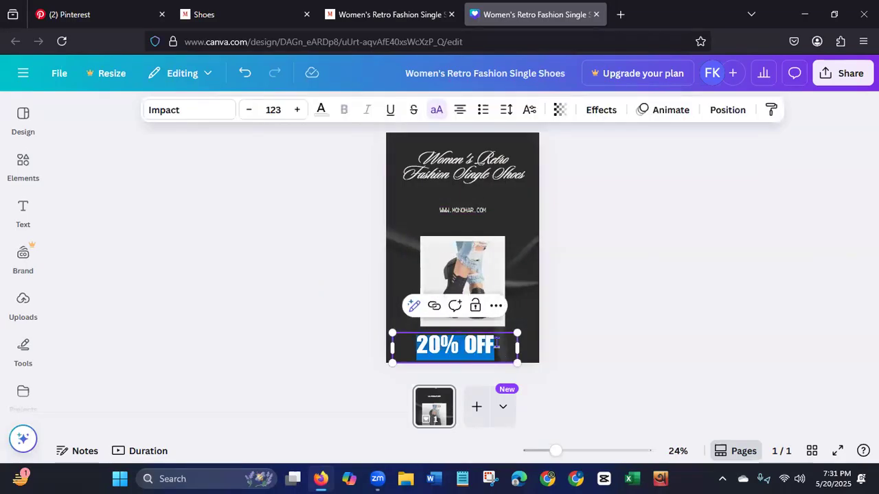
key(BackSpace)
text(A)
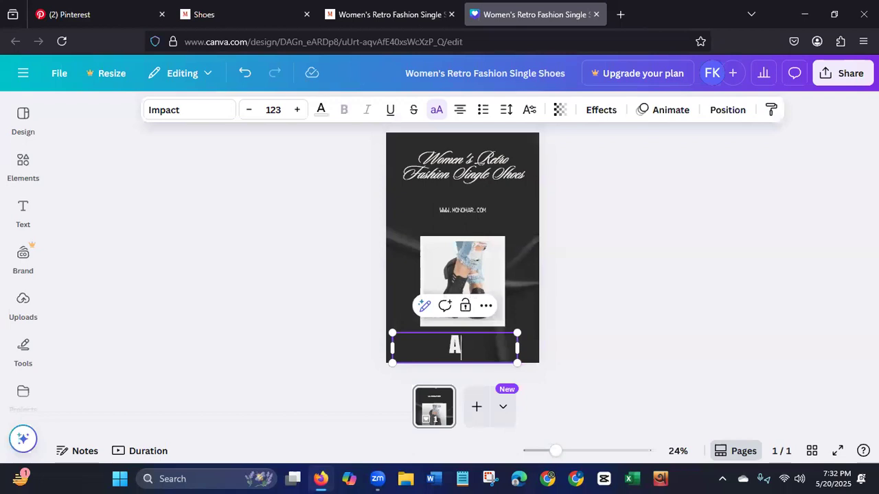
text(DD T)
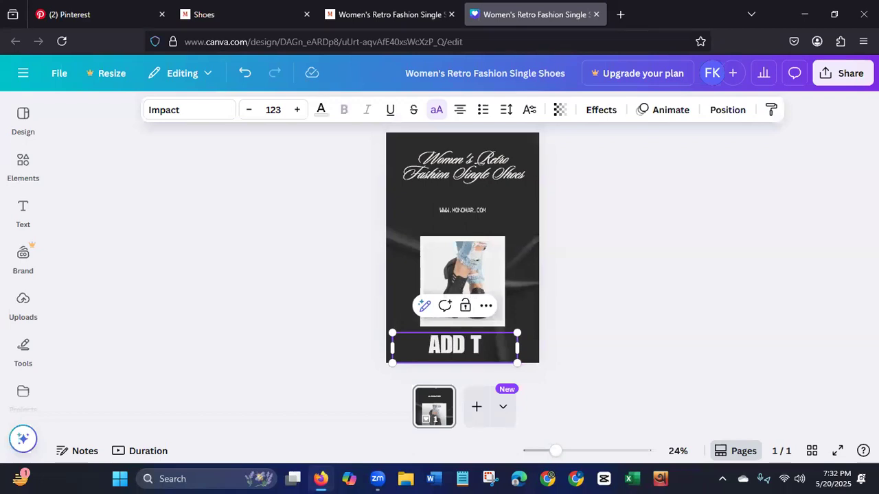
text(O CART)
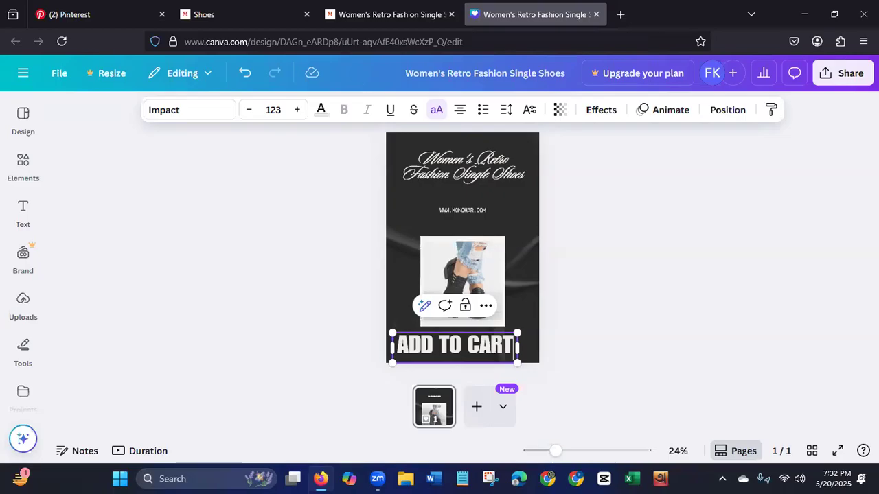
Lower the website address slightly, then shrink "ADD TO CART" to about font size 83.6 and place it between the title and the address.
click(457, 211)
drag(473, 245, 473, 254)
click(450, 349)
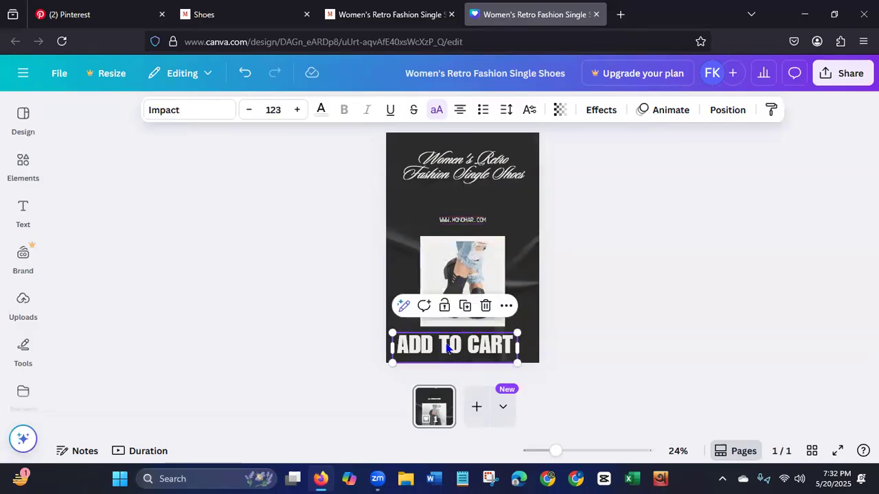
drag(394, 361, 432, 351)
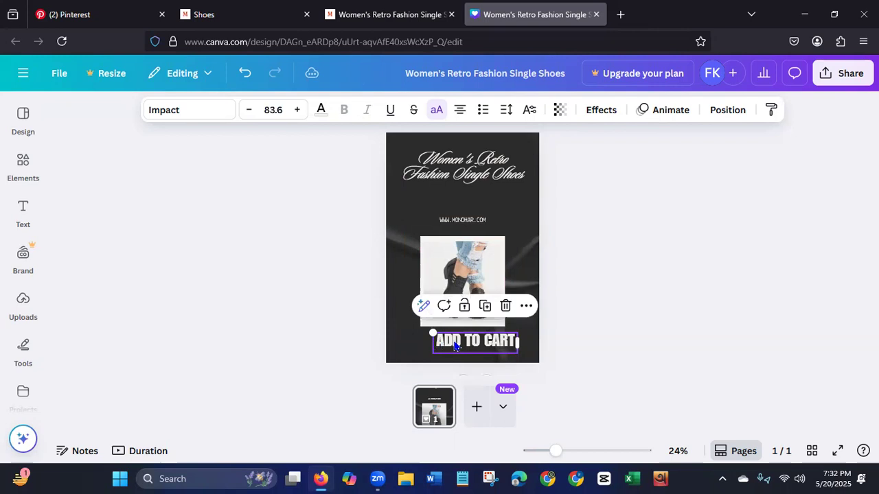
drag(485, 343, 471, 198)
click(328, 277)
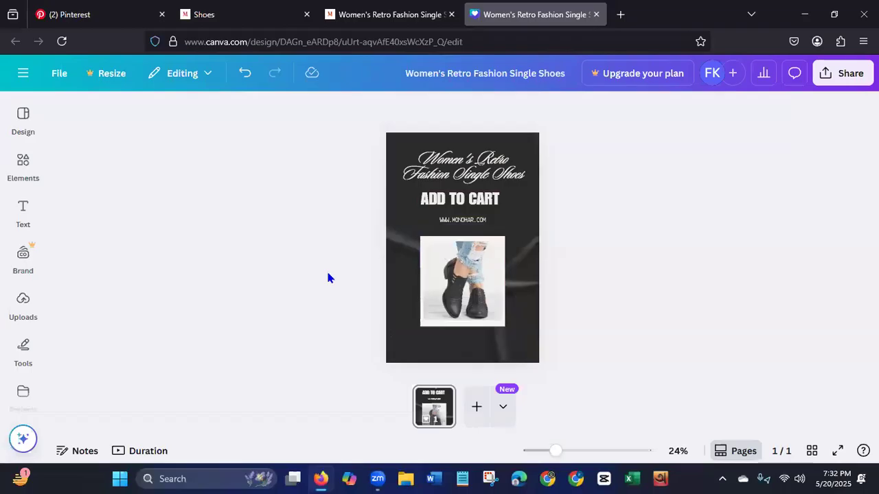
Move the website address below the photo, centred, and lower "ADD TO CART" slightly toward the photo.
click(463, 220)
drag(473, 252, 473, 373)
click(314, 340)
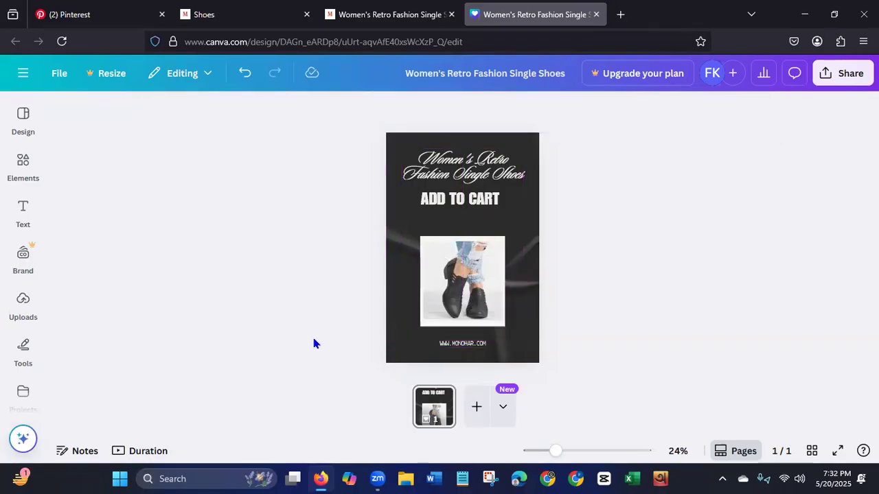
click(468, 205)
drag(468, 205, 467, 208)
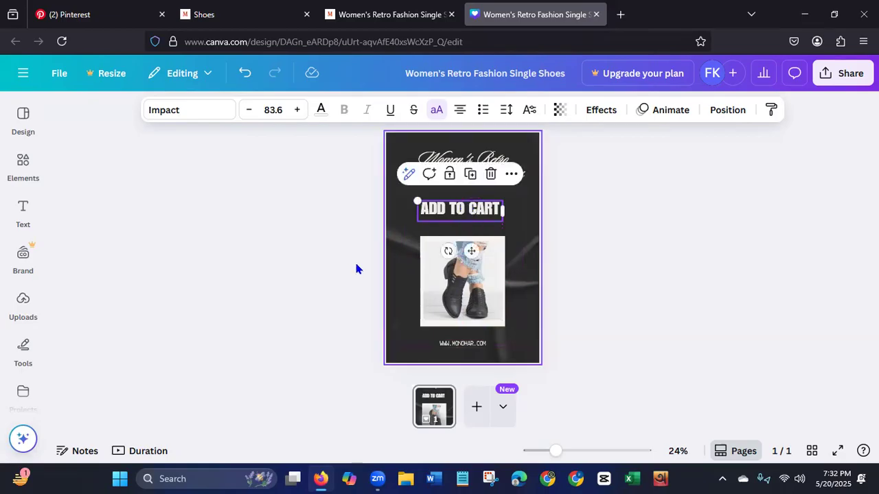
Download the finished pin design as a JPG file at size 1 and quality 80.
click(349, 271)
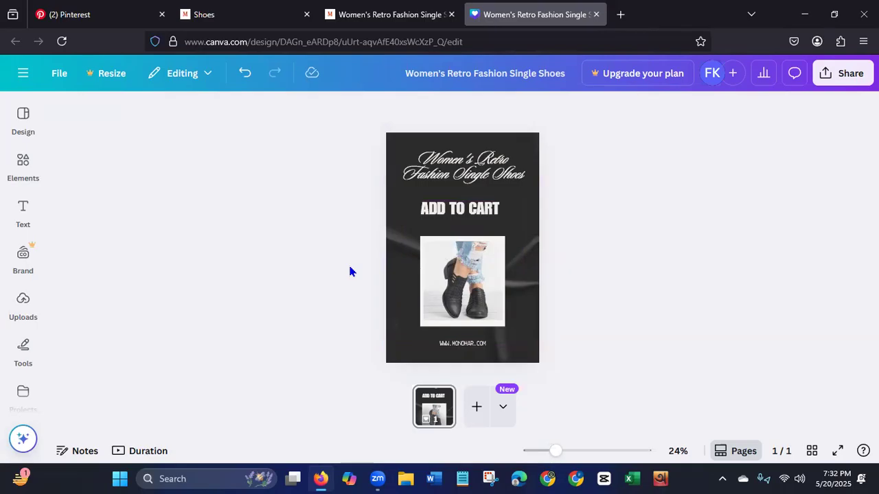
click(858, 81)
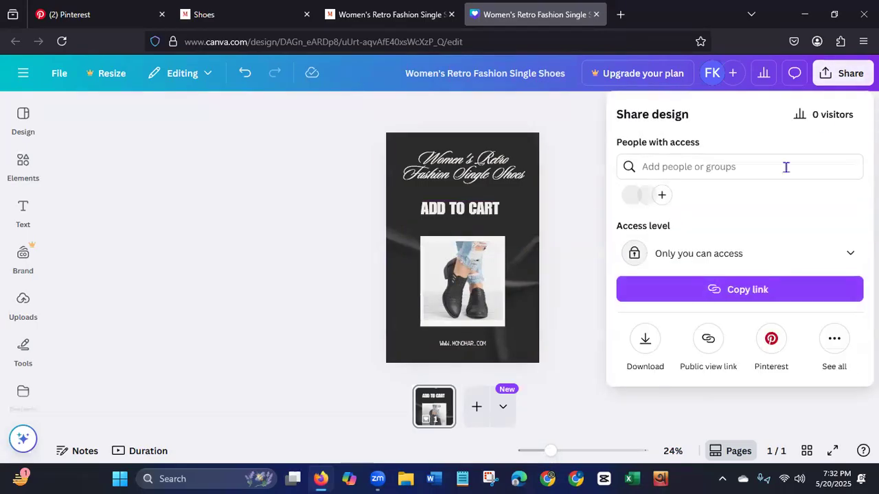
click(645, 344)
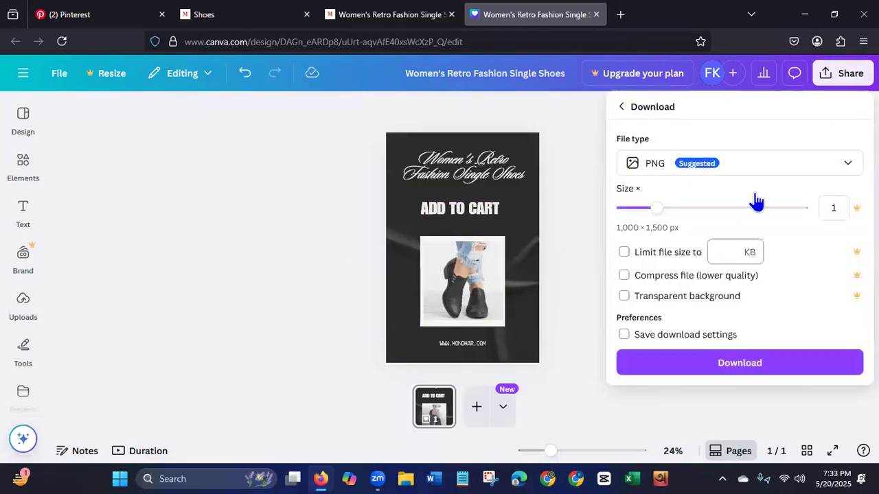
click(785, 166)
click(676, 209)
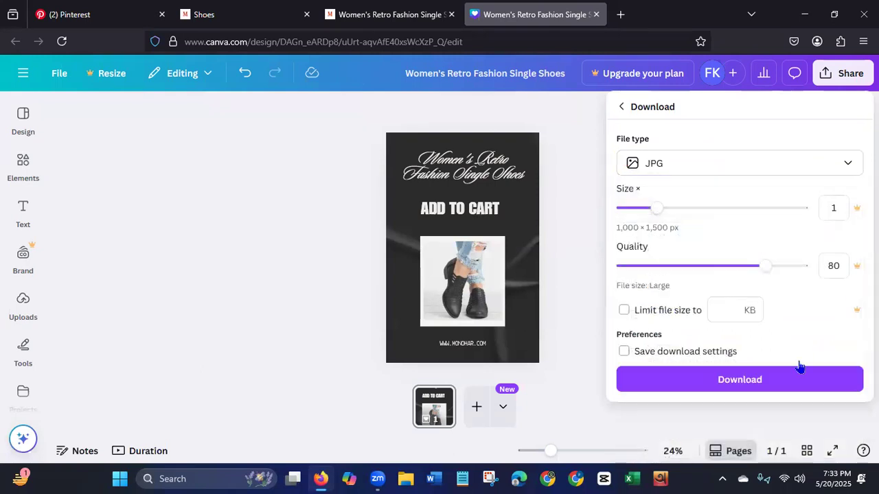
click(739, 386)
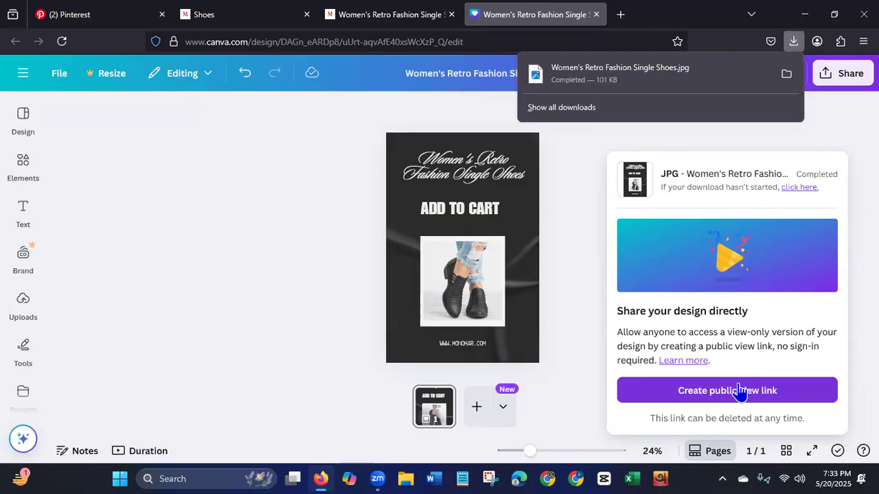
Switch to Pinterest, start a new pin and upload the image "Women's Retro Fashion Single Shoes" from Downloads.
click(74, 21)
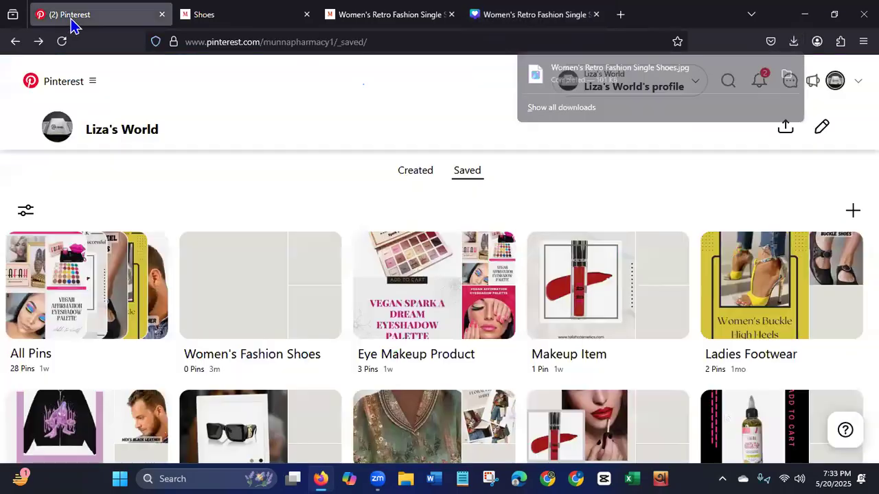
click(854, 211)
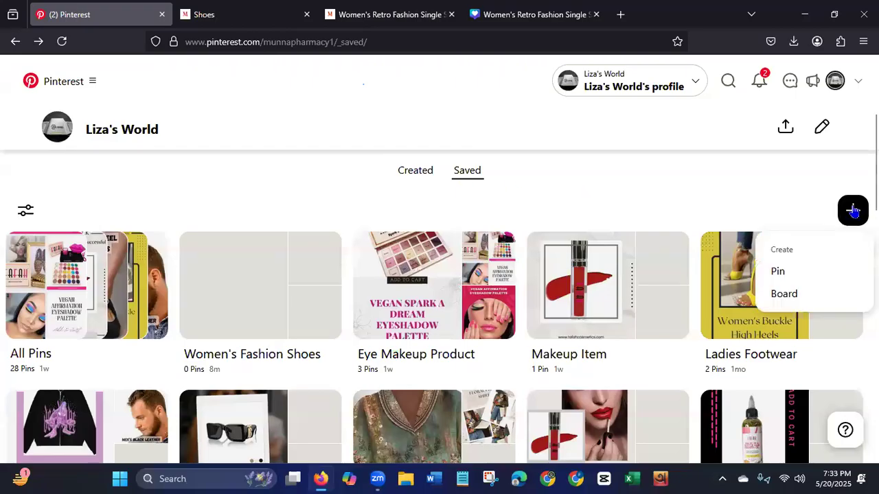
click(782, 273)
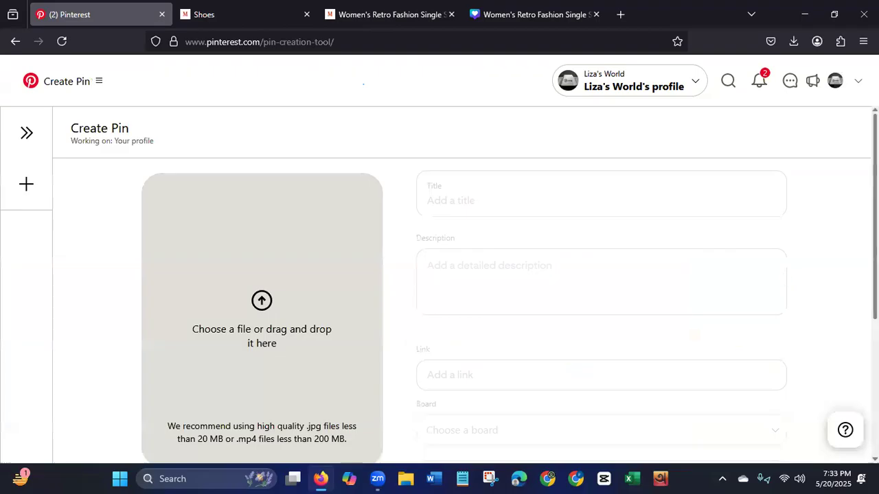
scroll(783, 275, down, 2)
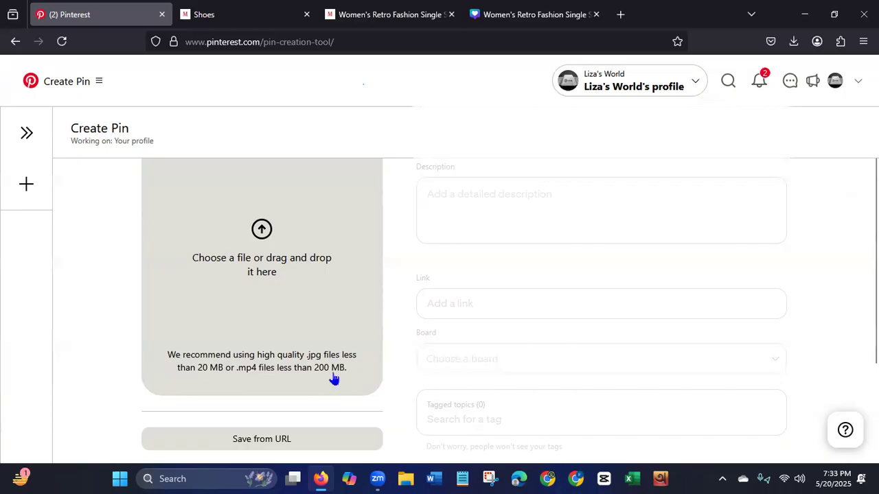
click(261, 230)
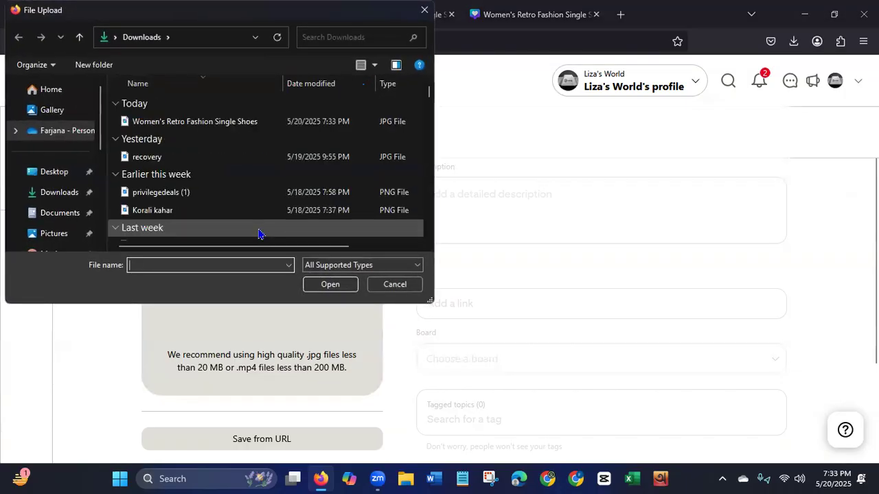
click(232, 122)
click(329, 283)
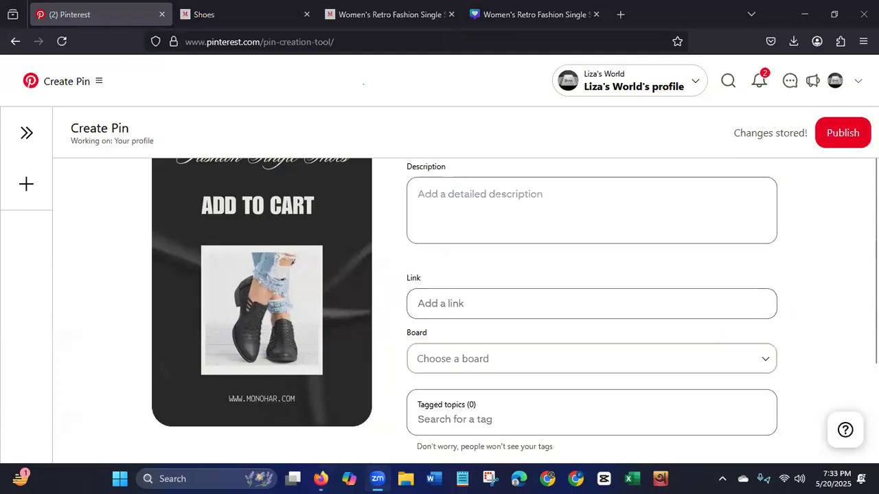
Enter "Women's Retro Fashion Single Shoes" as the pin's title.
scroll(261, 309, up, 1)
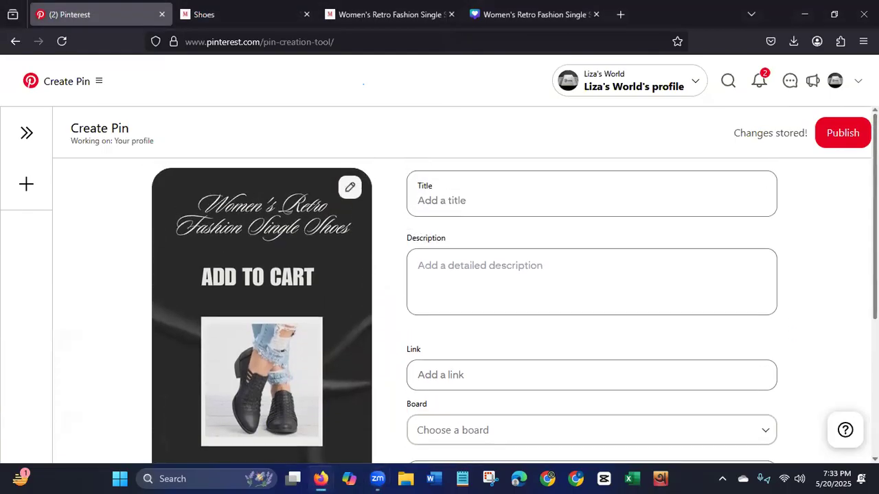
click(504, 206)
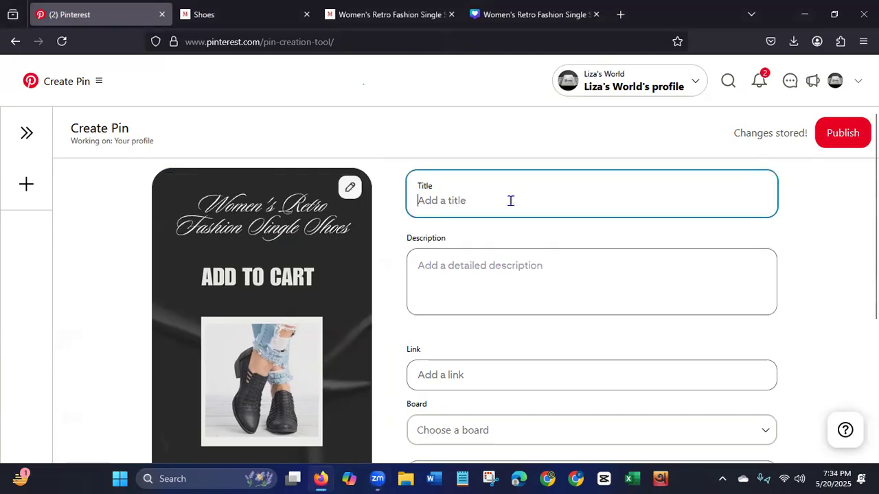
text(Women's Retro Fashion Single Shoes)
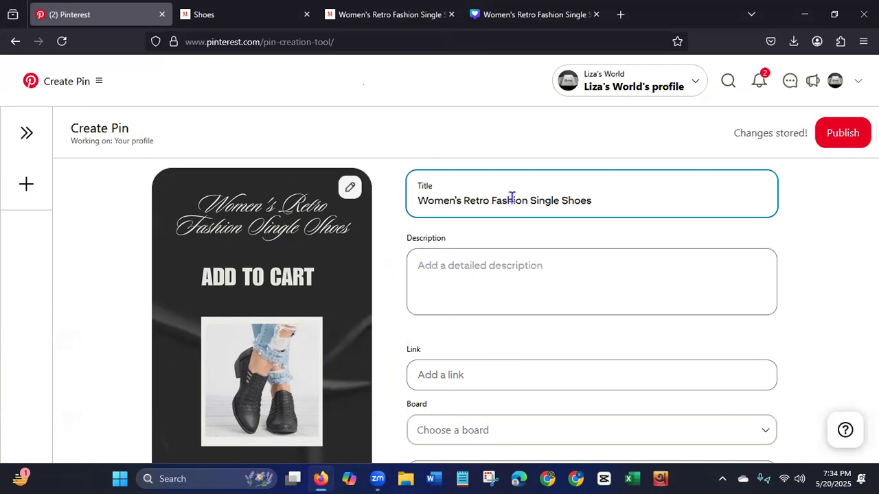
Append "| $50.98" to the pin title, copying the prices from the store's product page and leaving out the crossed-out one.
click(404, 19)
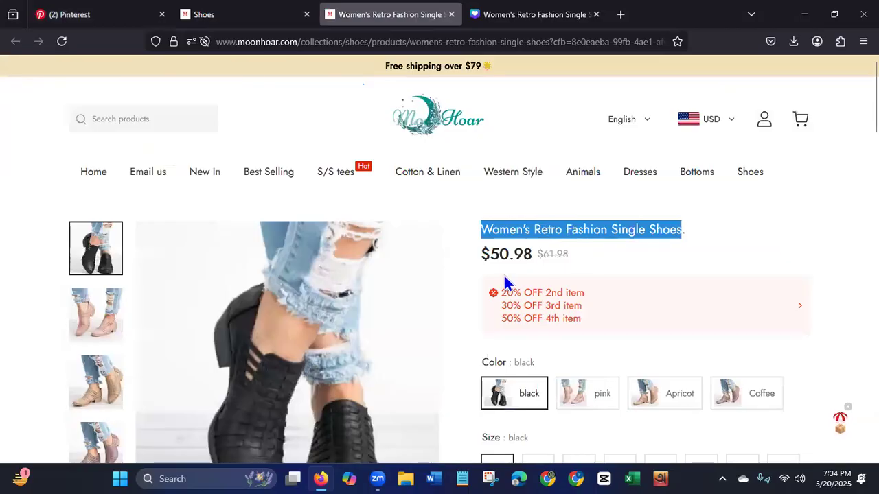
drag(483, 254, 544, 255)
right_click(545, 254)
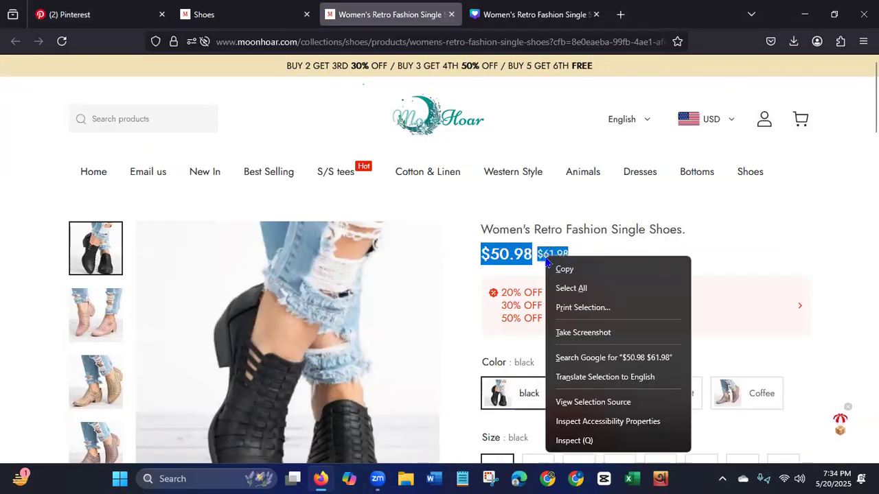
click(554, 269)
click(93, 16)
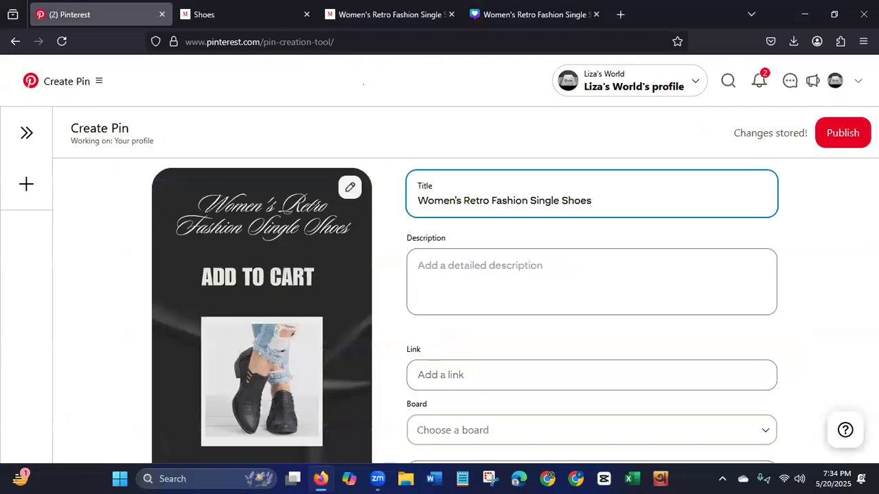
text(|)
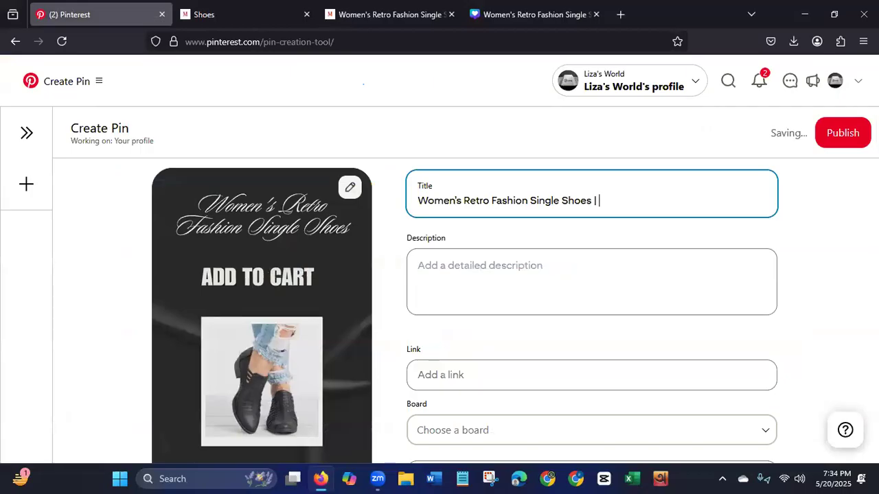
key(ctrl+v)
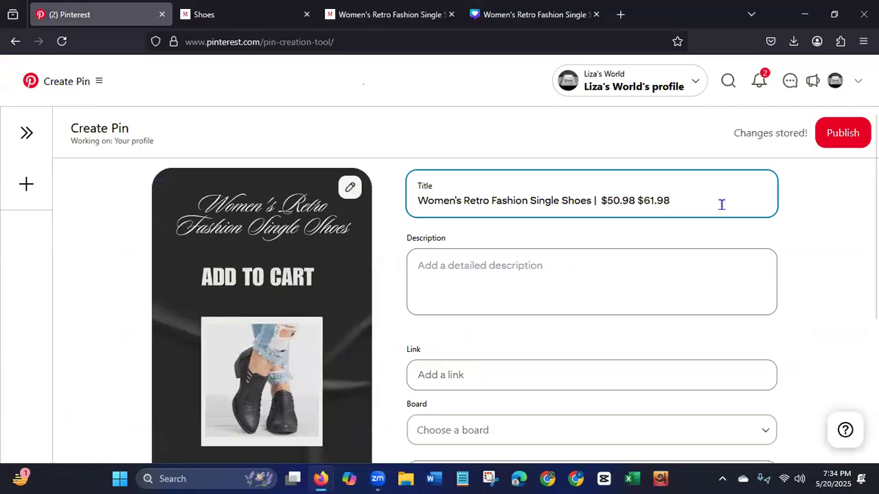
drag(673, 200, 646, 198)
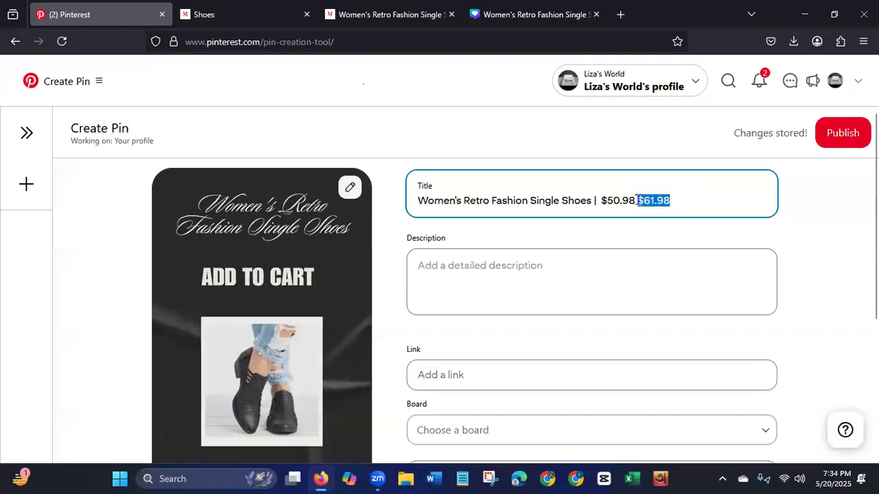
key(BackSpace)
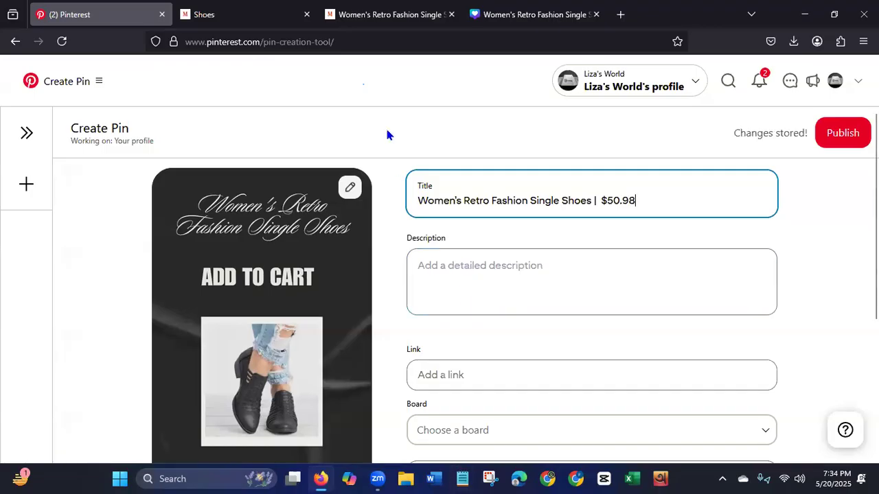
Copy the product description, from Material through the measurement and color note, from the store page into the pin's description.
click(404, 19)
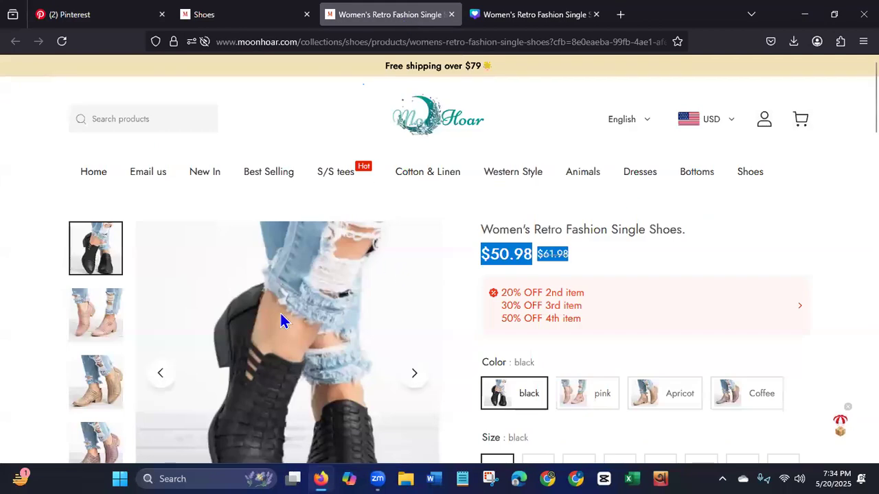
scroll(439, 275, down, 7)
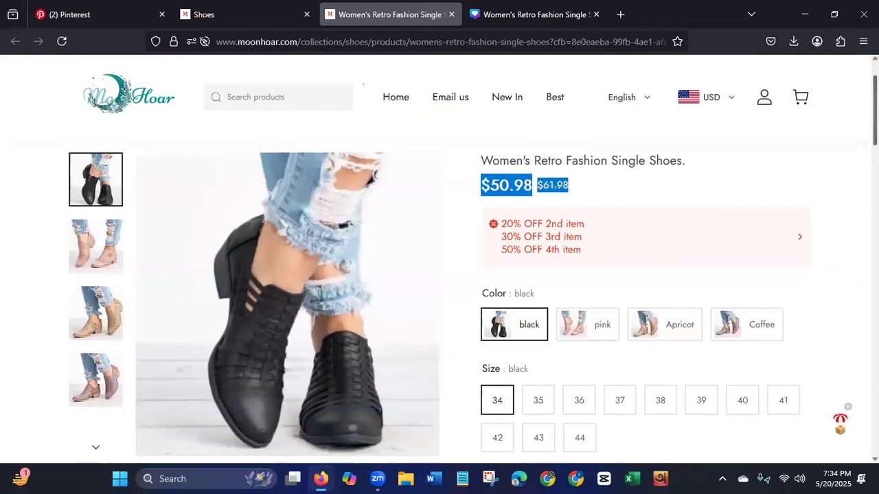
scroll(439, 302, down, 3)
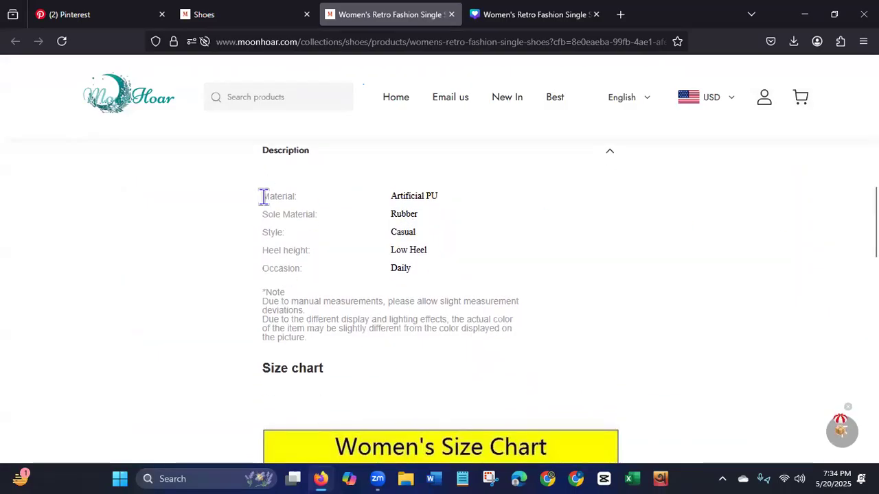
drag(264, 197, 322, 342)
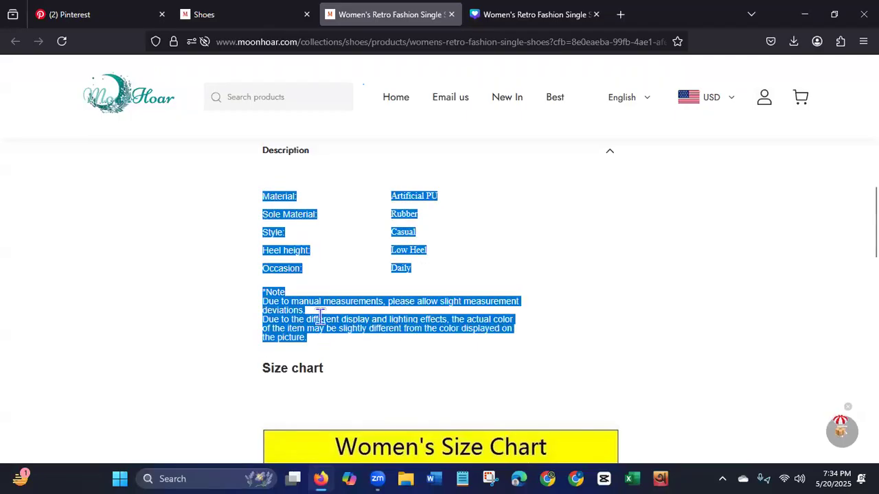
right_click(320, 316)
click(364, 131)
click(94, 20)
click(543, 280)
key(ctrl+v)
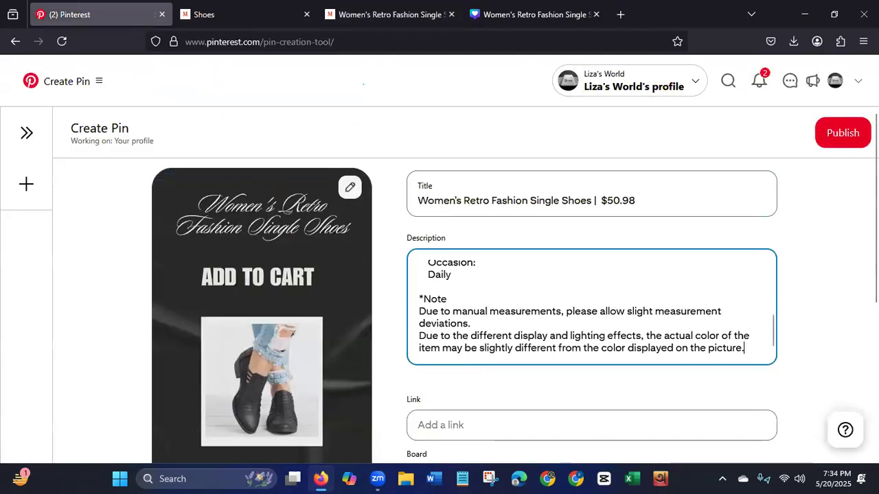
Remove the blank space before "Material:" at the start of the pin description and check the text to its end.
drag(773, 334, 773, 273)
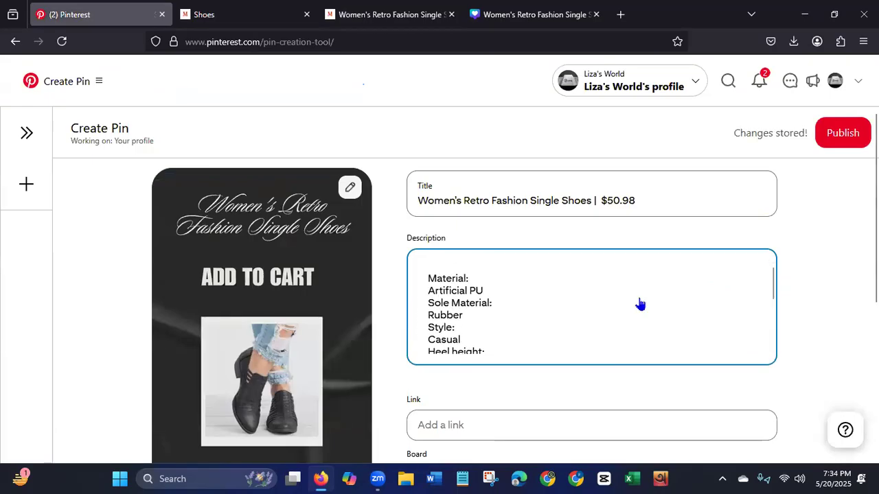
key(BackSpace)
key(BackSpace)
key(BackSpace)
key(BackSpace)
key(BackSpace)
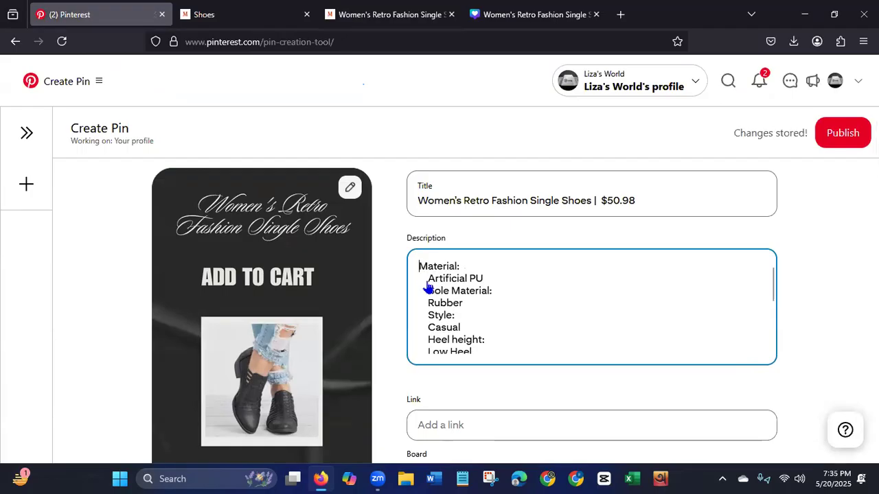
drag(773, 286, 771, 336)
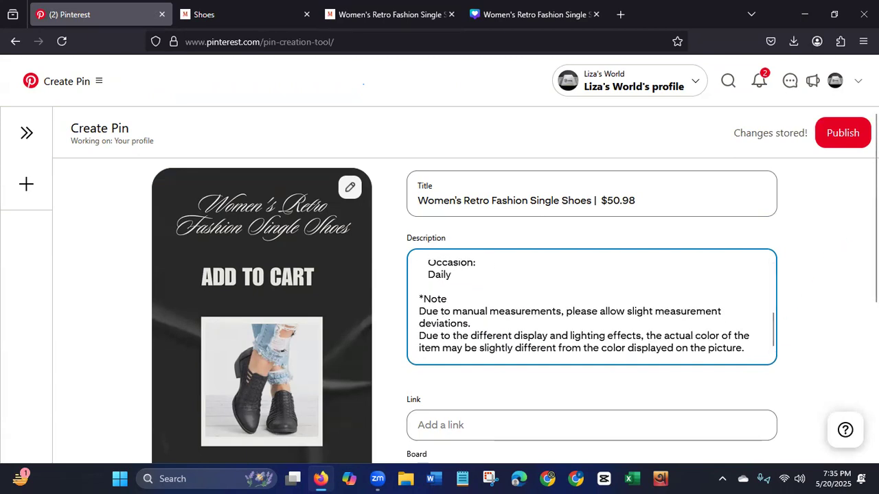
Copy the web address of the Women's Retro Fashion Single Shoes store page into the pin's link.
scroll(482, 307, down, 3)
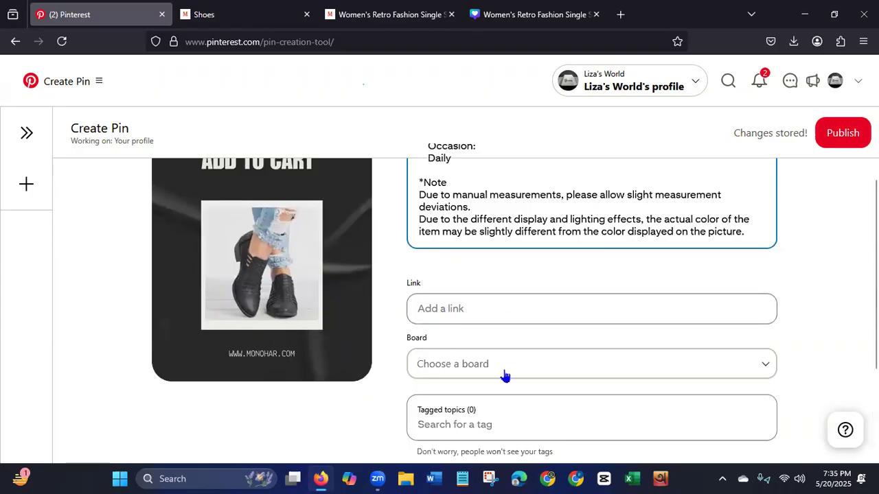
click(390, 14)
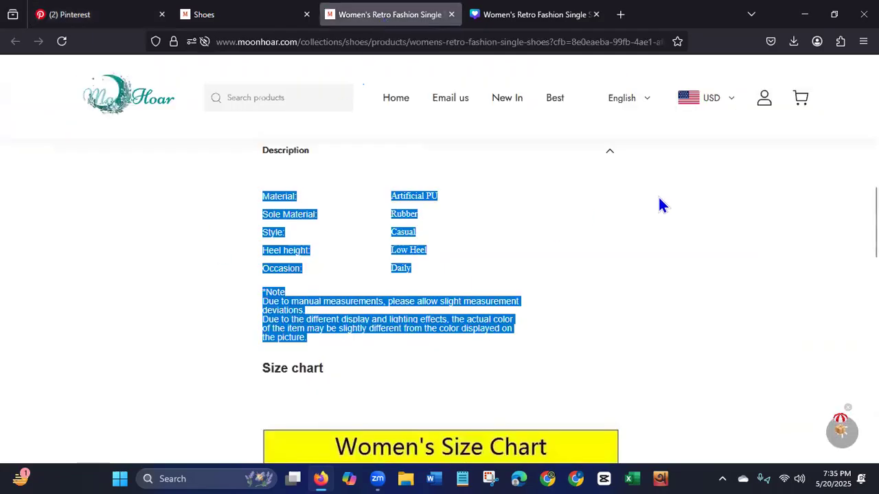
scroll(156, 369, up, 10)
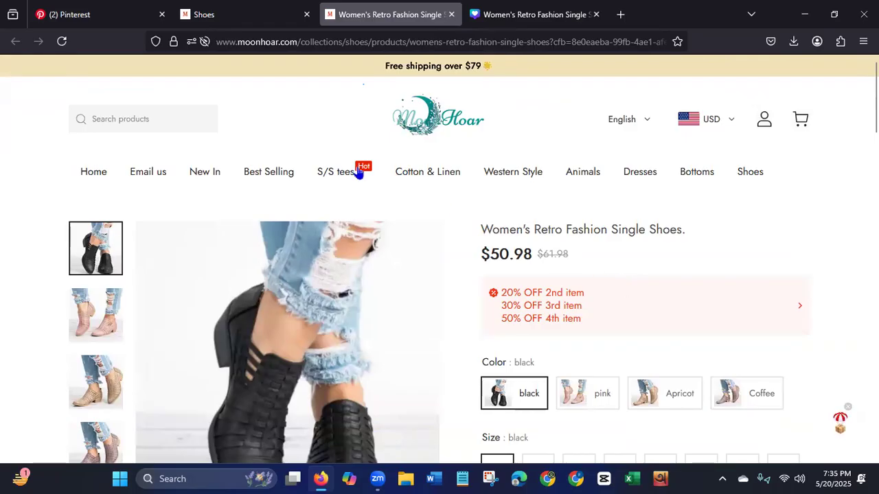
click(223, 41)
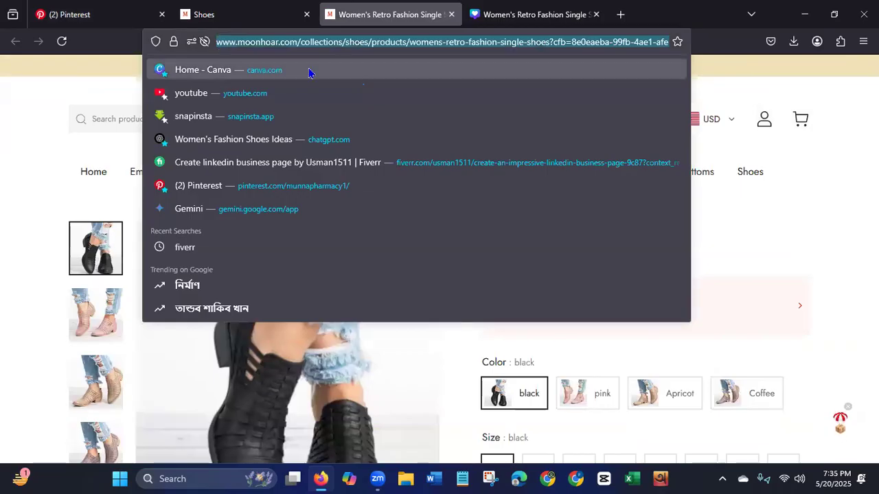
click(68, 14)
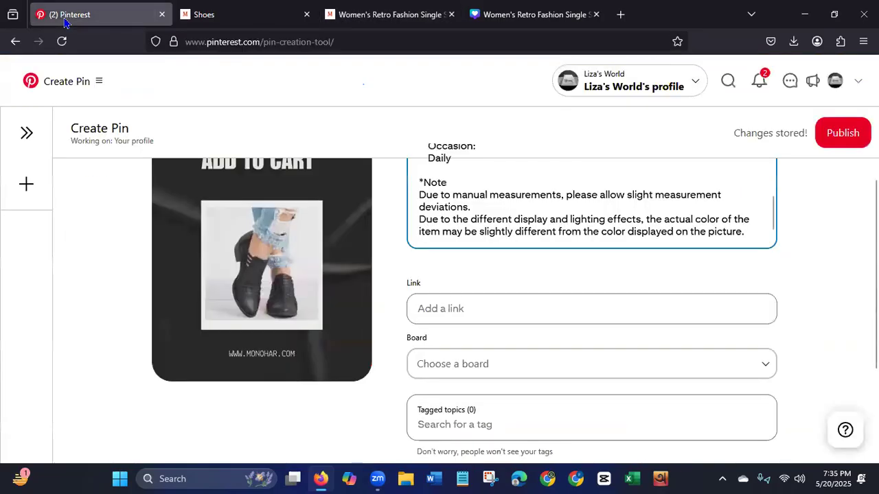
click(479, 309)
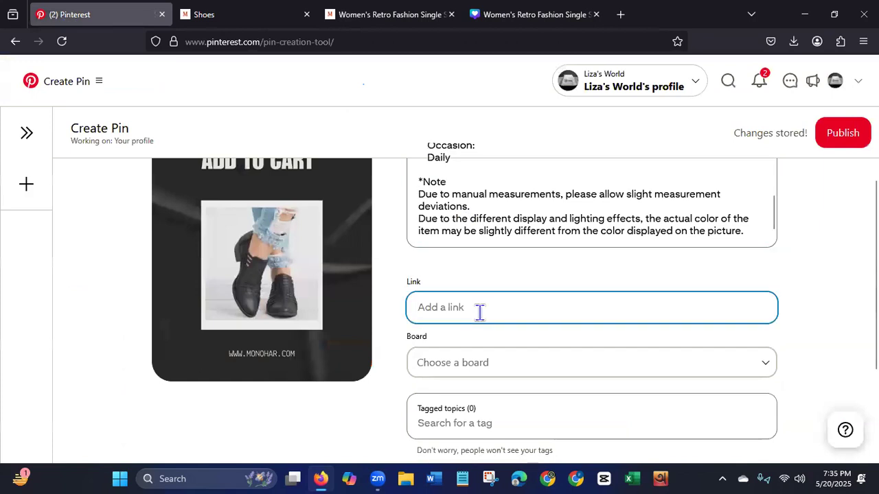
key(ctrl+v)
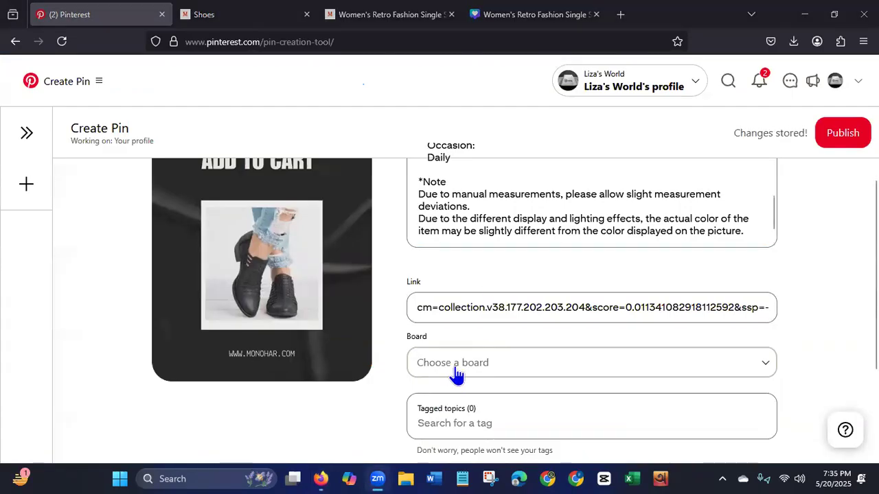
Assign the pin to the "Women's Fashion Shoes" board.
click(743, 369)
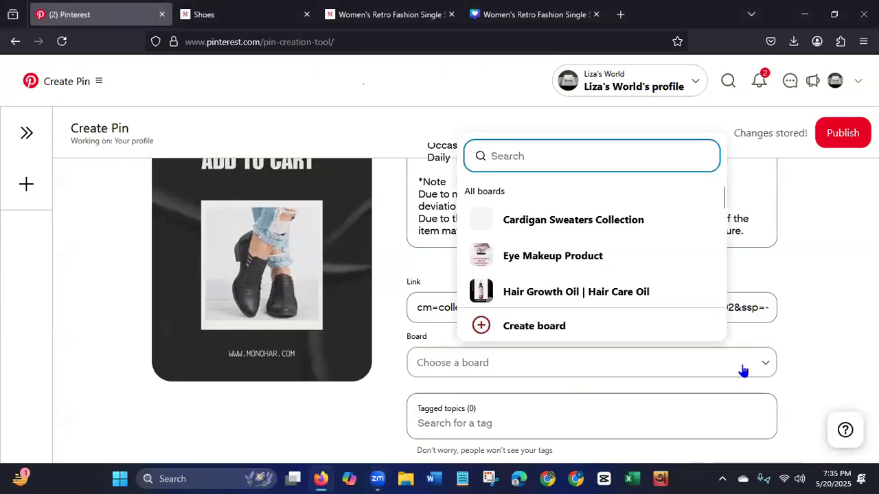
drag(723, 200, 712, 295)
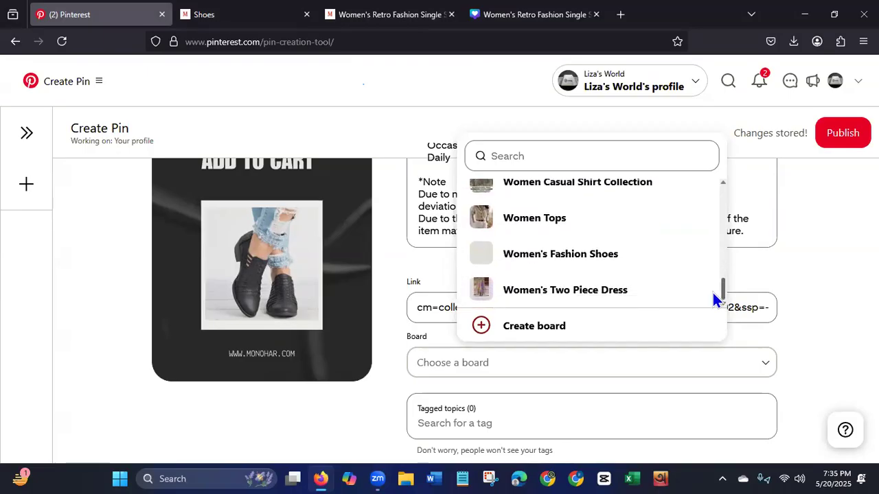
click(533, 261)
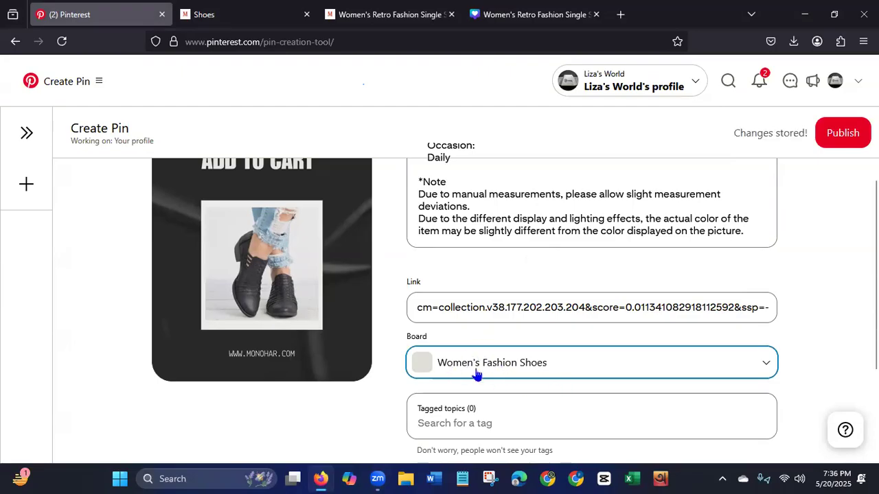
Search the tagged topics for "shoes" and add the "fashion shoes" tag to the pin.
scroll(874, 297, down, 3)
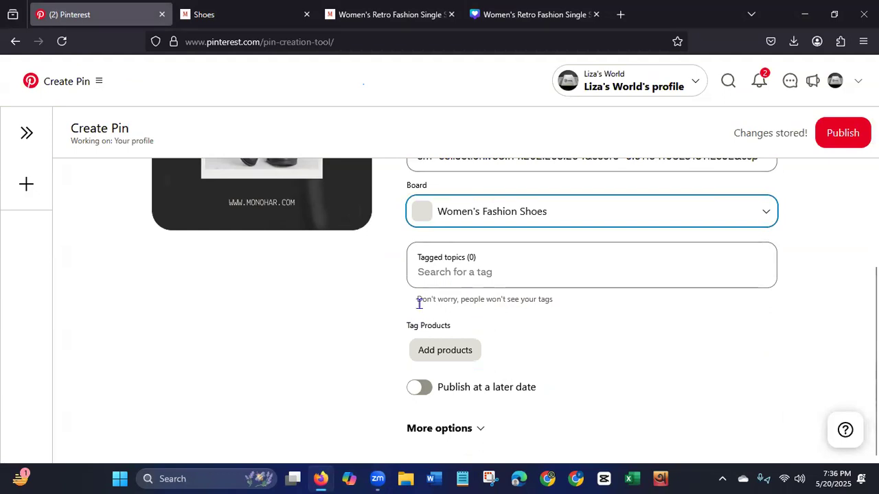
click(494, 280)
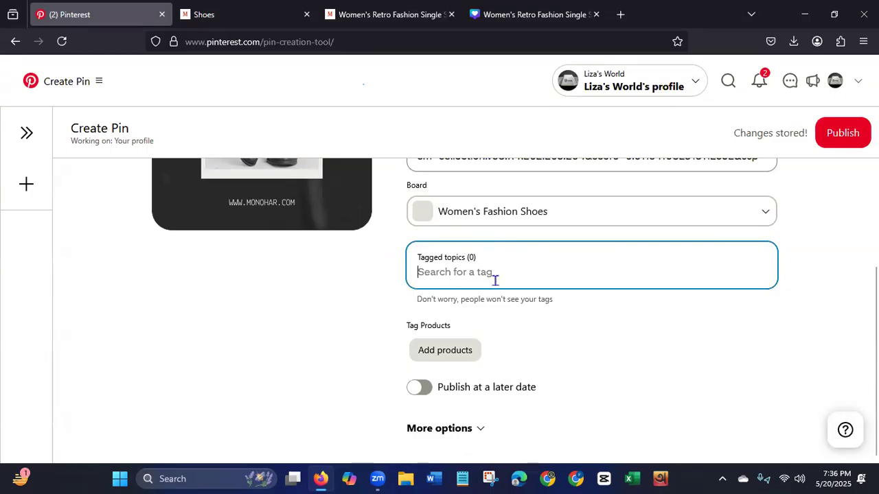
text(shoes)
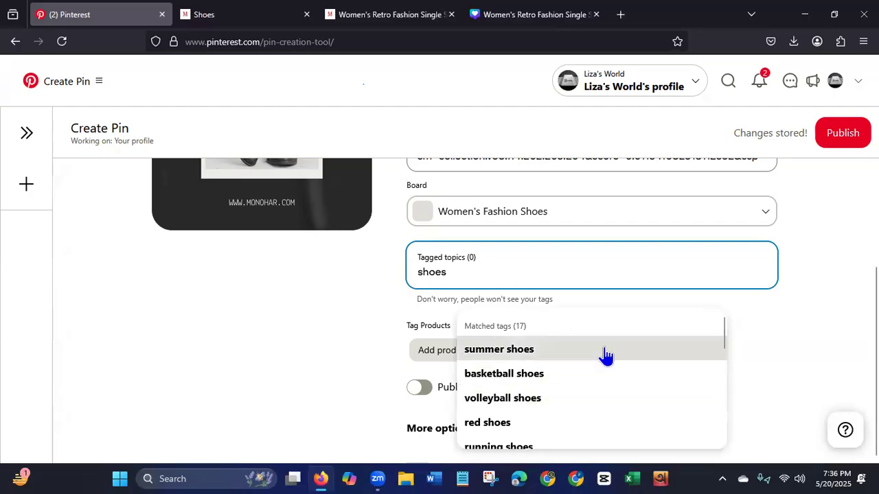
click(724, 340)
drag(724, 340, 719, 377)
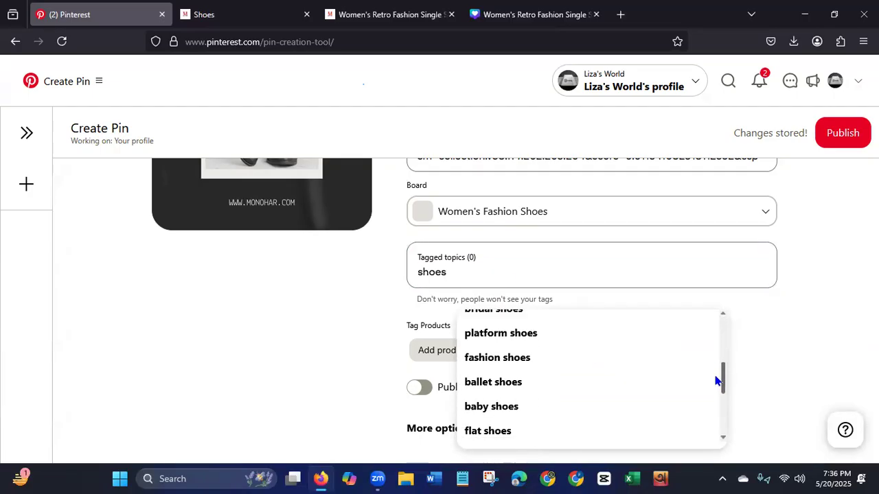
click(526, 358)
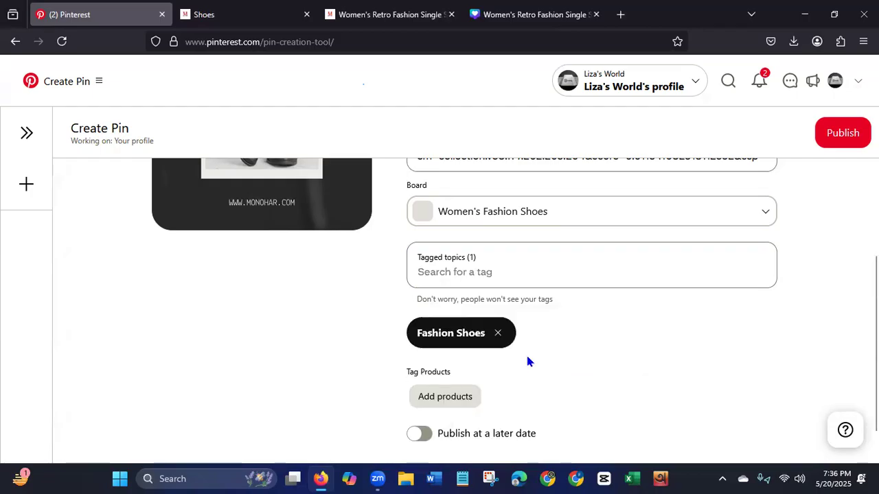
click(475, 272)
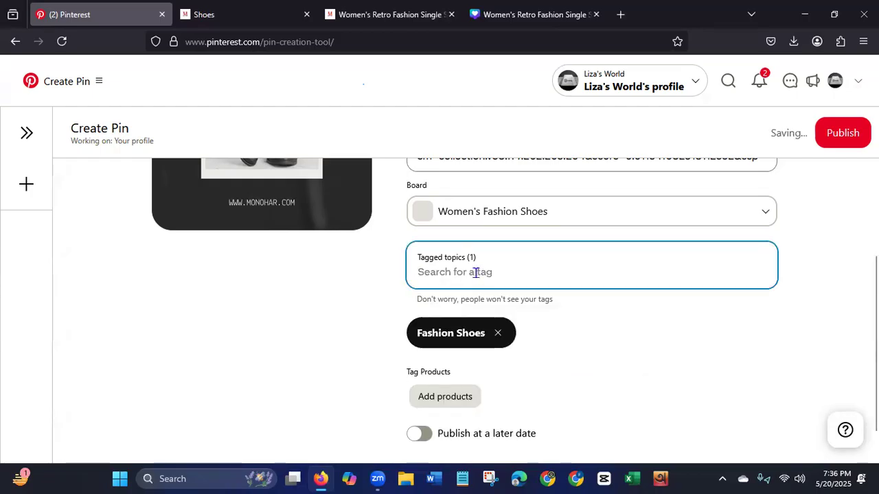
text(sh)
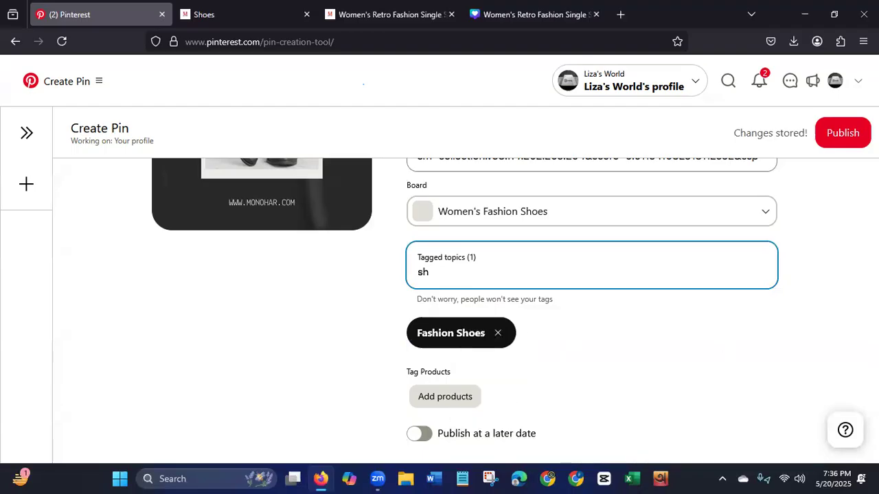
text(oes)
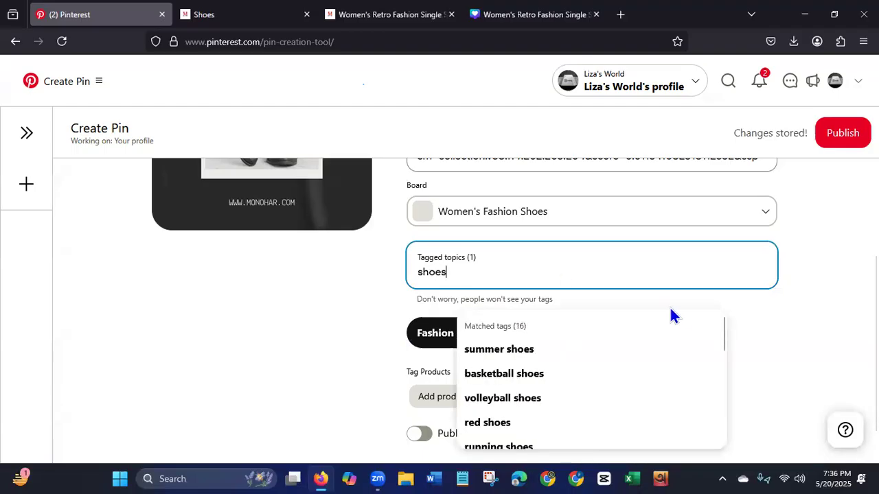
drag(720, 334, 714, 412)
scroll(712, 406, down, 1)
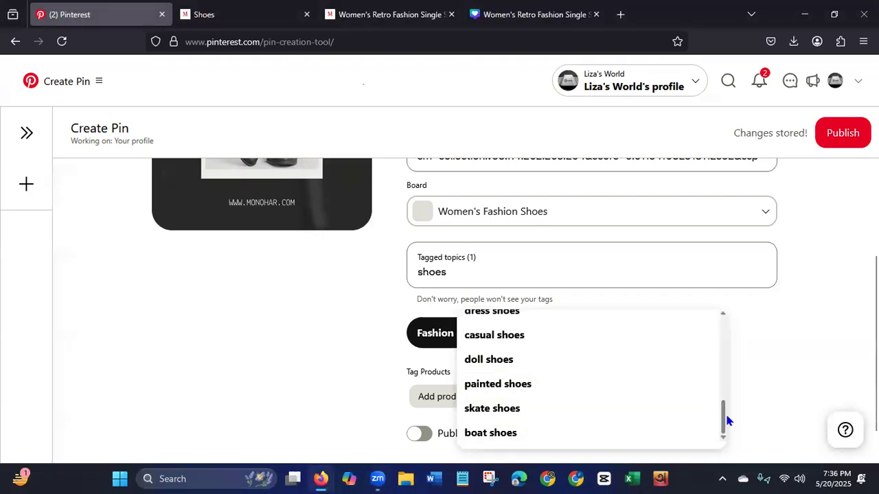
drag(723, 422, 724, 317)
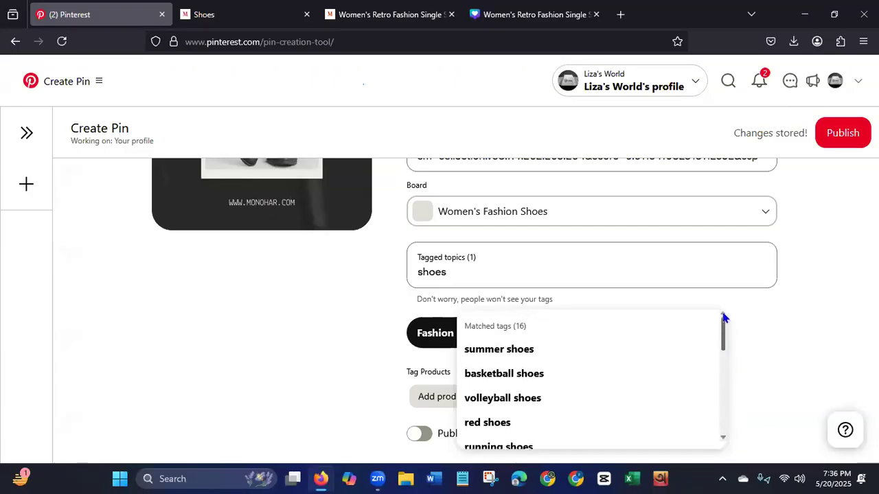
click(368, 327)
click(470, 271)
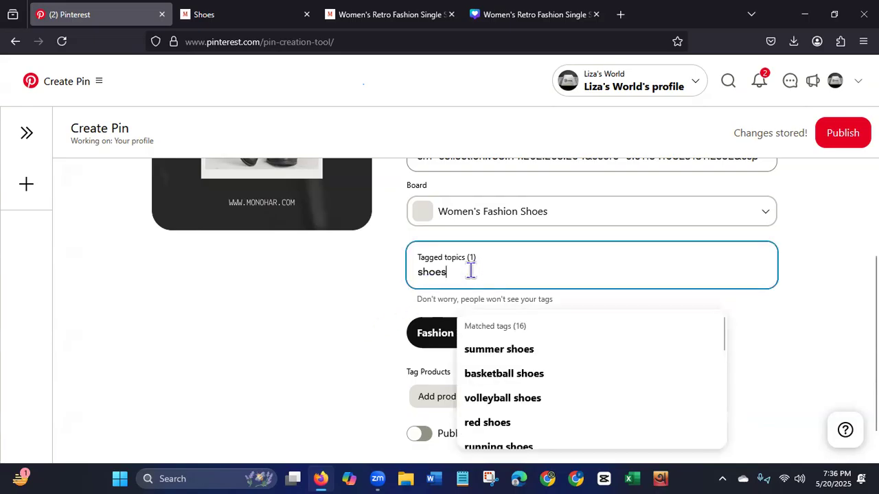
drag(470, 271, 400, 269)
key(BackSpace)
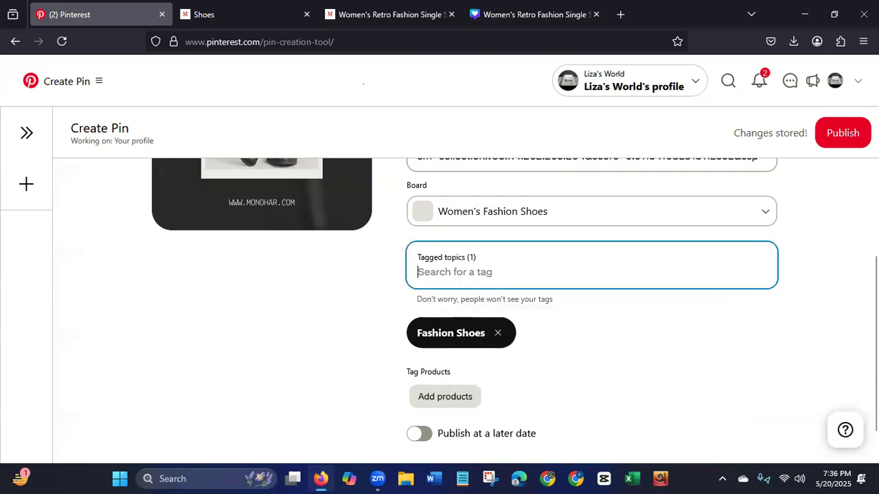
Search the tagged topics for "footwear", add the "heels" tag, and publish the pin.
text(foo)
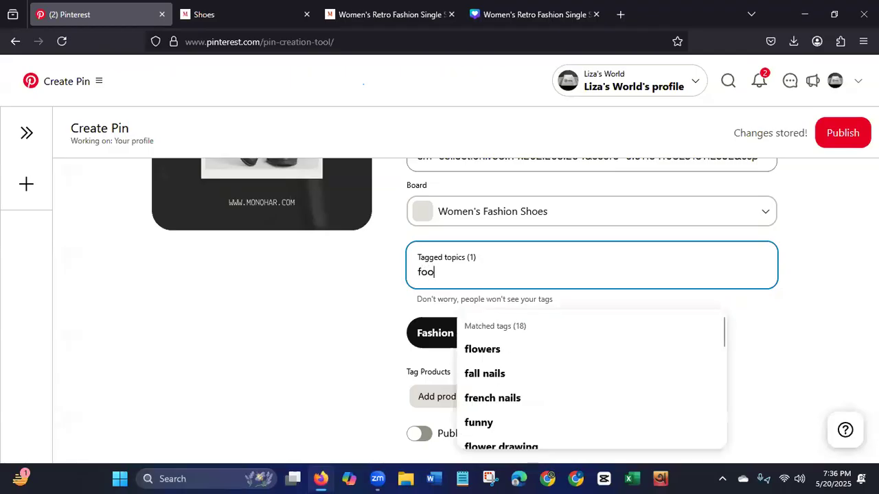
text(twear)
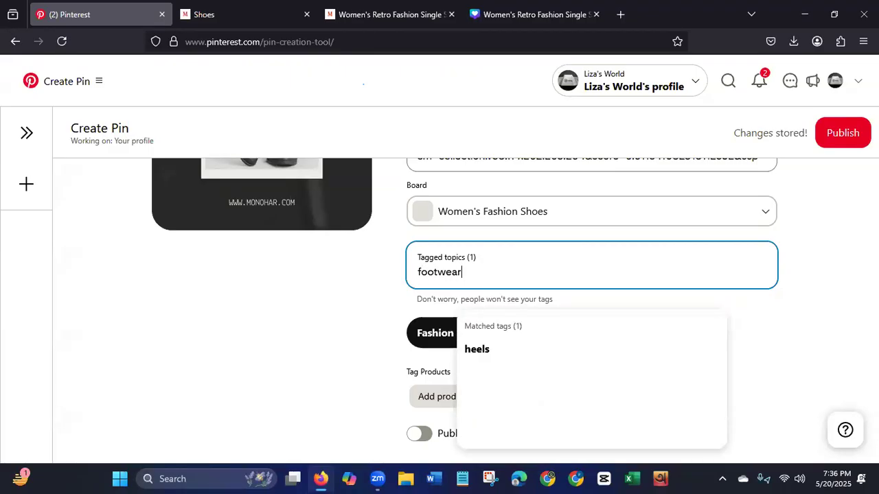
click(481, 355)
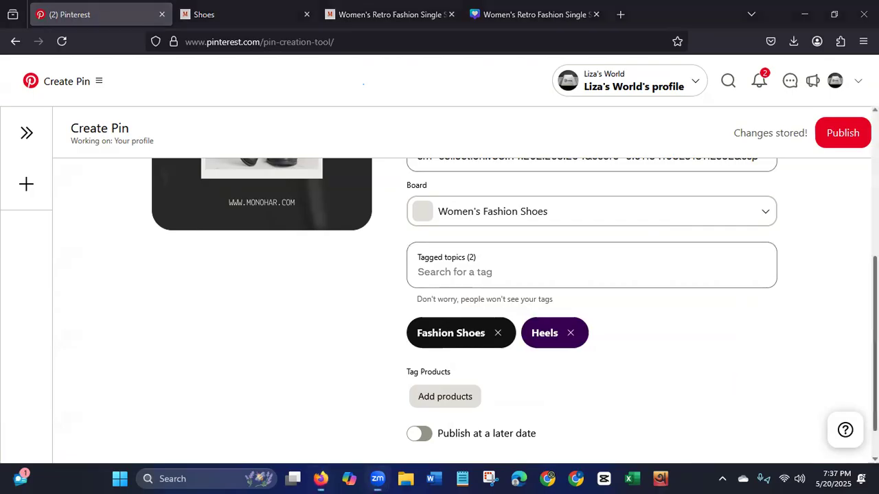
scroll(729, 380, down, 1)
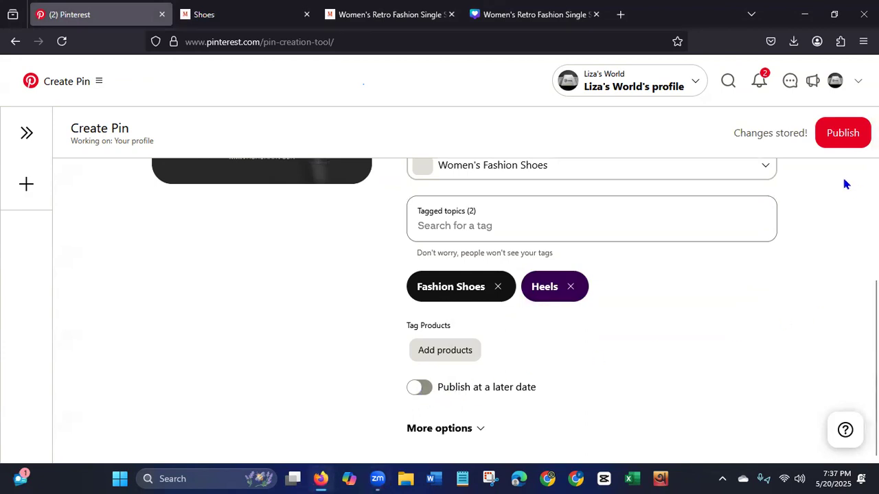
click(847, 136)
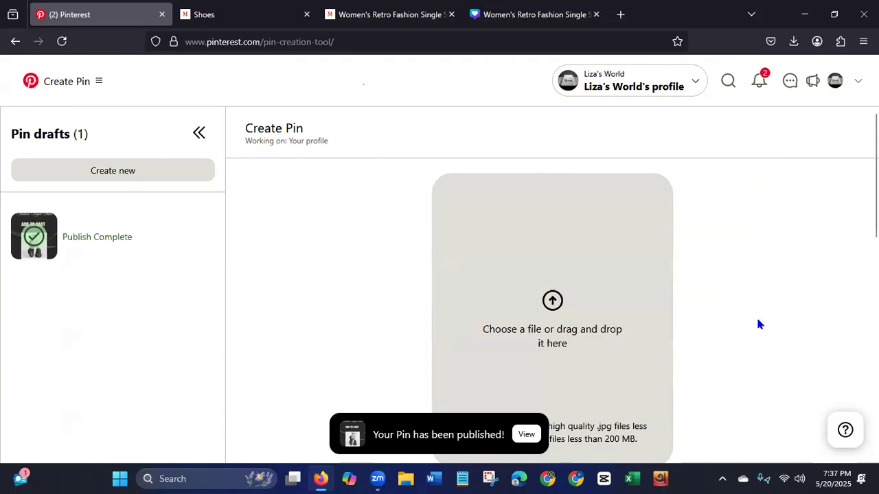
Return to the profile's saved boards, refresh them, and look into the "Women's Fashion Shoes" board for the published pin.
click(15, 41)
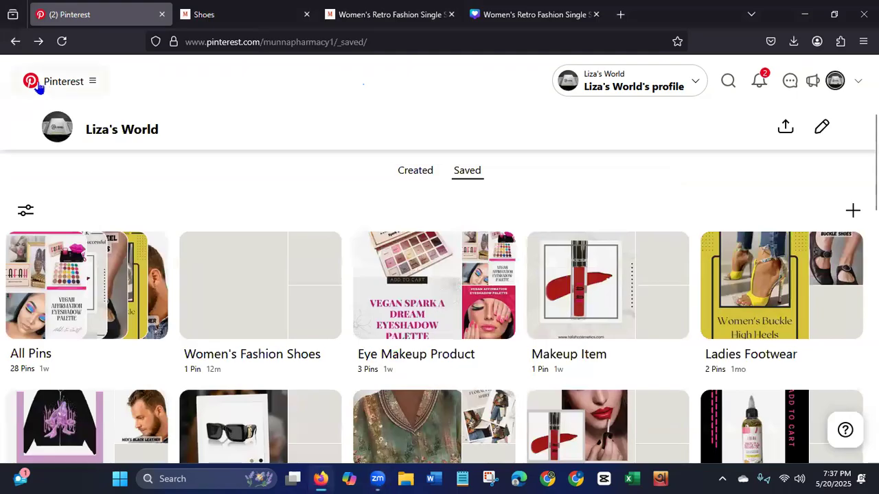
click(61, 43)
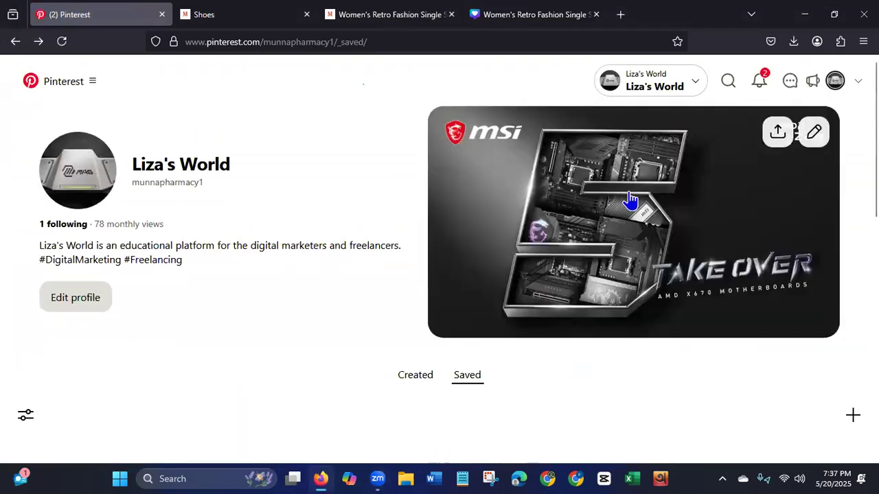
scroll(364, 336, down, 4)
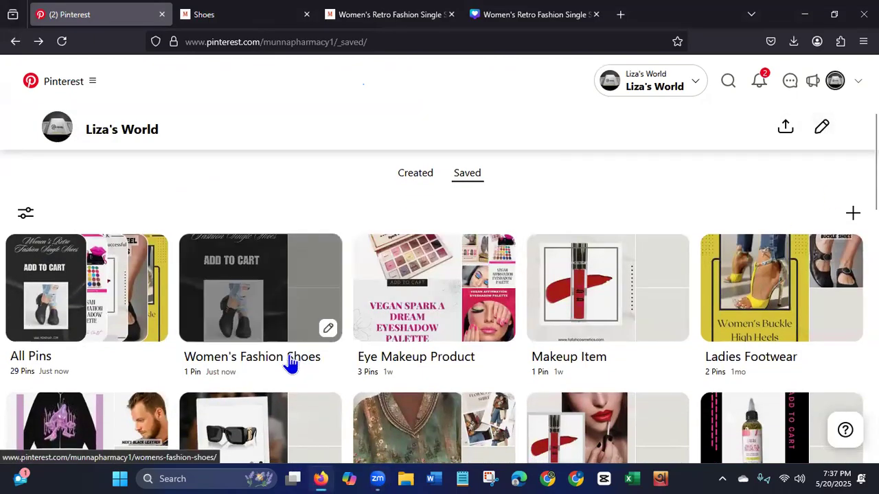
click(291, 364)
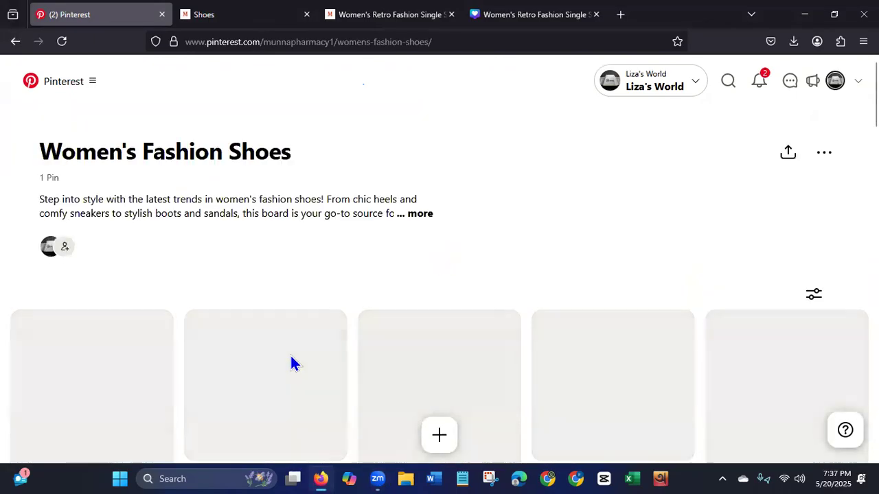
click(15, 41)
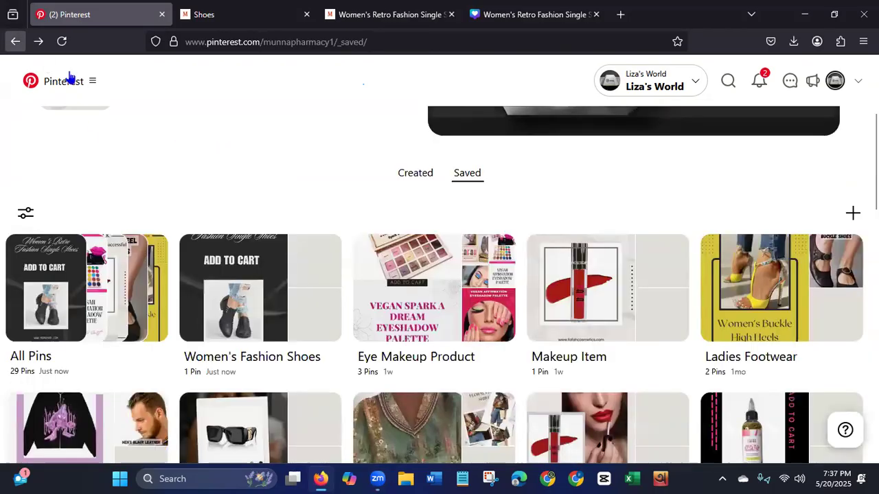
Open the new Women's Retro Fashion Single Shoes pin from the profile's created pins and check its title, description and site link.
click(430, 181)
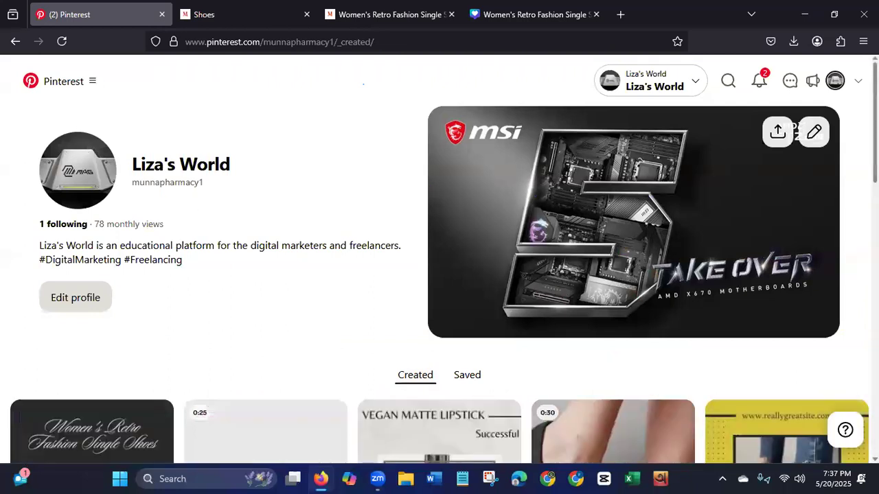
scroll(93, 288, down, 3)
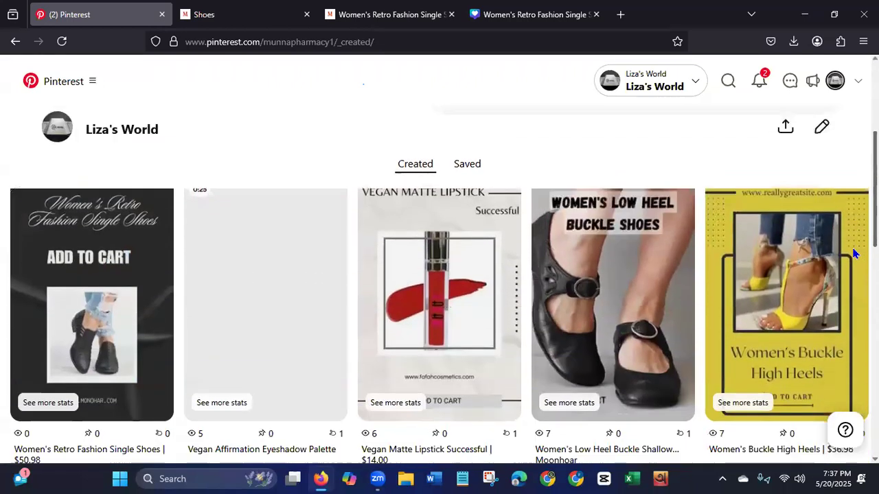
click(93, 288)
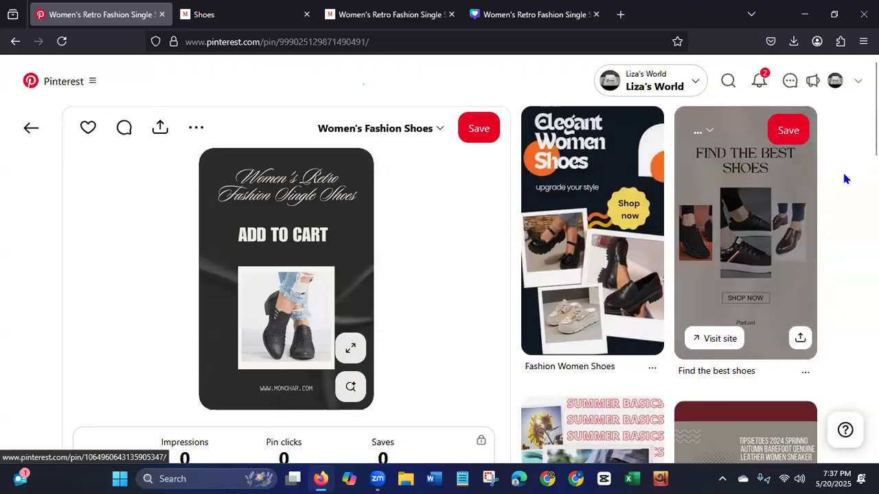
scroll(470, 263, down, 4)
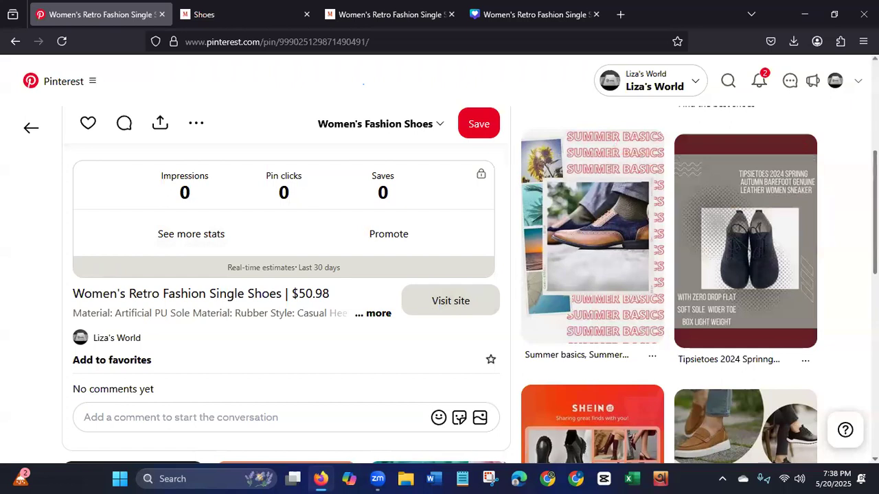
Examine the published Women's Retro Fashion Single Shoes pin and its related pins, and return to the profile's created pins.
scroll(852, 304, down, 5)
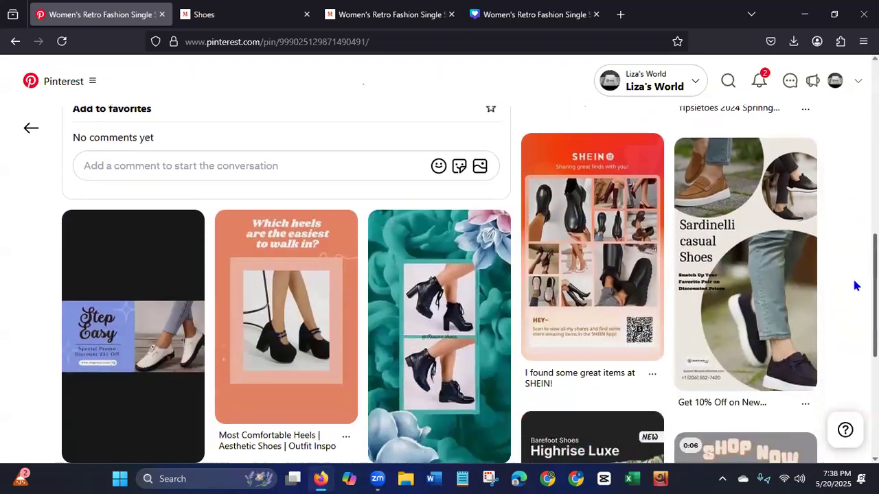
scroll(851, 303, down, 3)
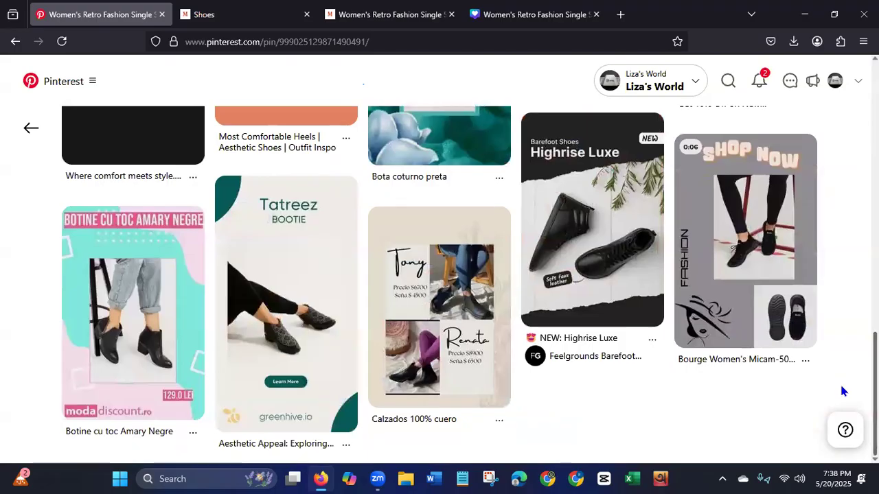
scroll(844, 357, up, 8)
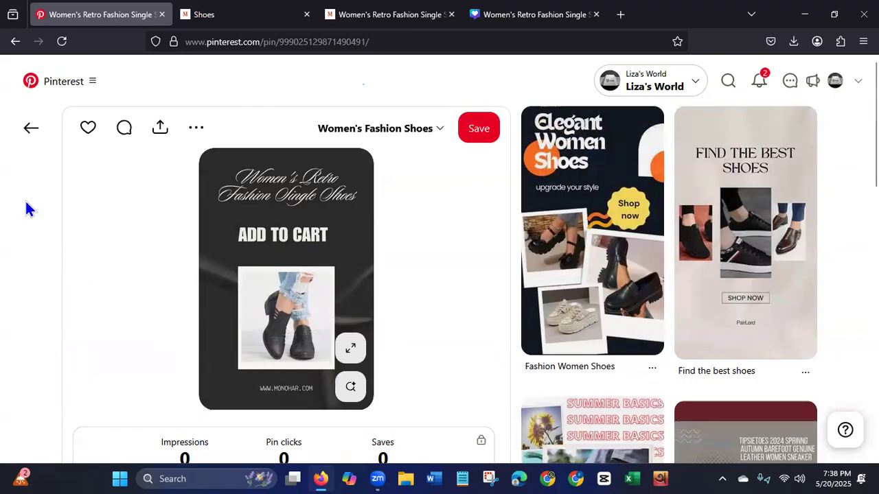
click(29, 130)
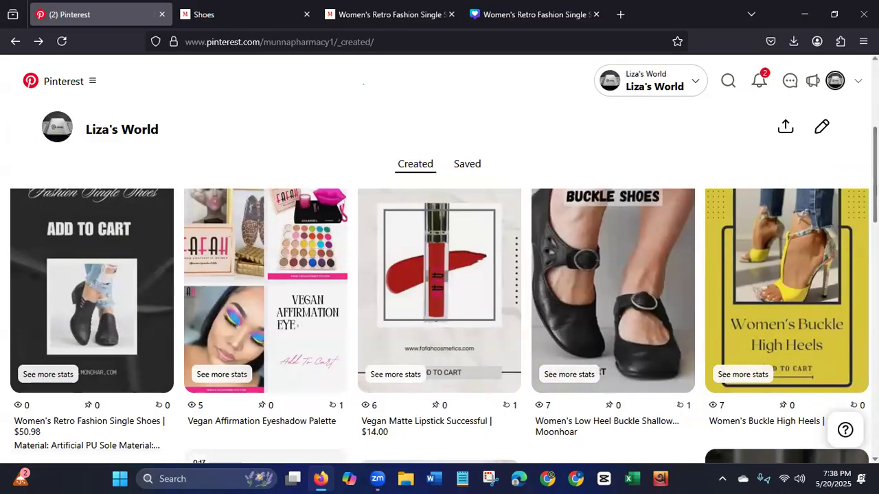
scroll(439, 306, up, 3)
scroll(795, 185, down, 3)
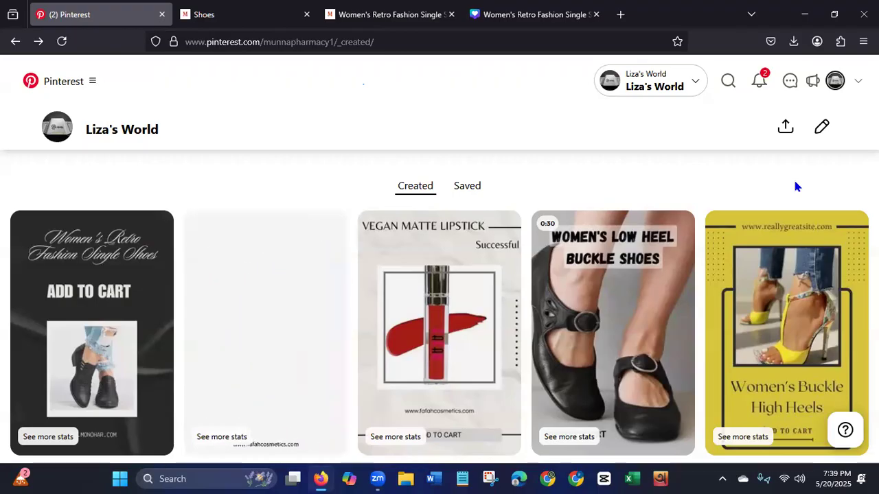
View the Women's Retro Fashion Single Shoes product page, and go back to Pinterest to browse the profile's created pins.
click(379, 17)
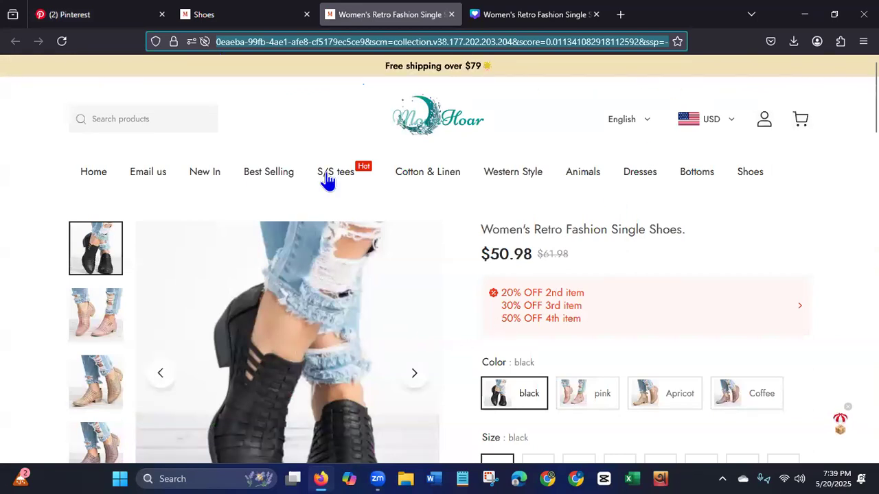
click(81, 20)
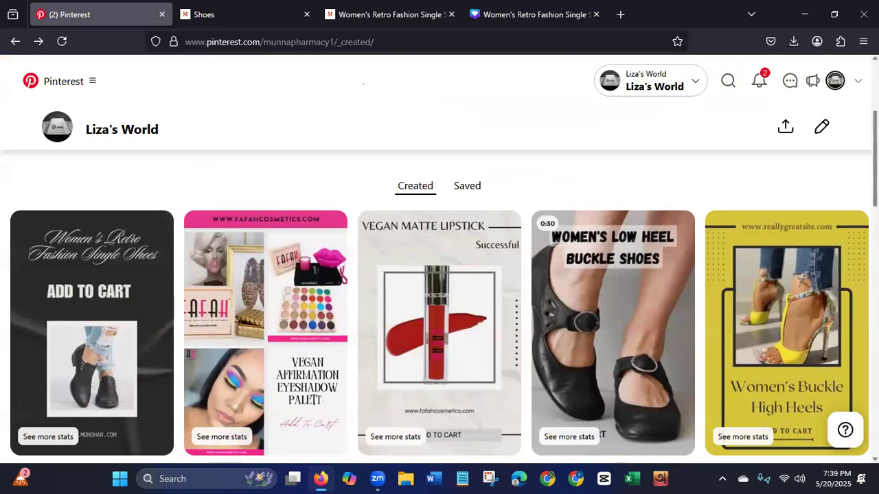
scroll(439, 275, up, 3)
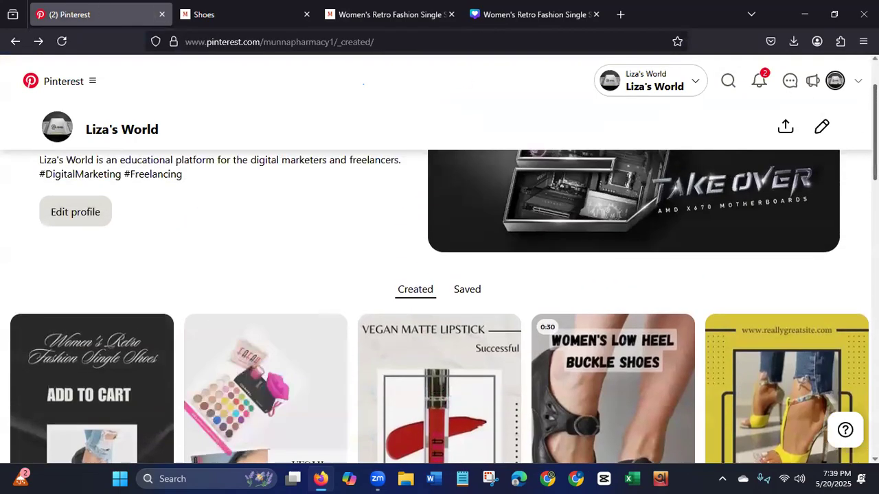
scroll(439, 274, down, 2)
scroll(439, 309, down, 2)
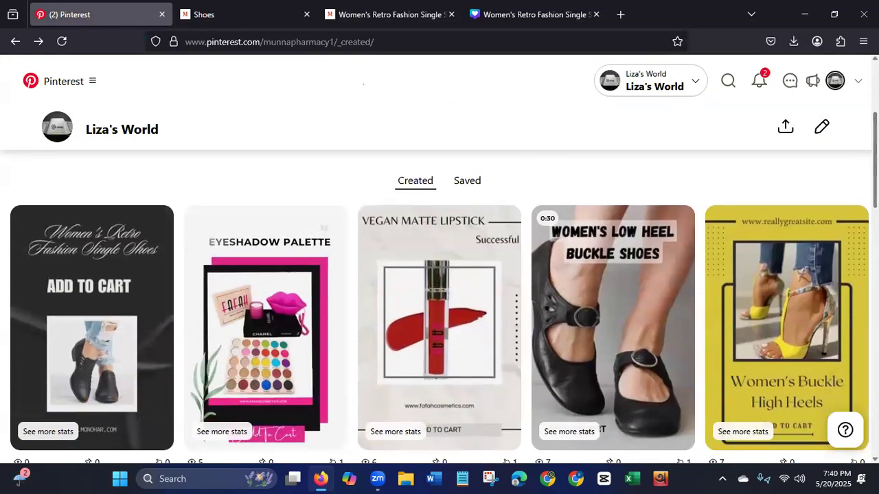
scroll(440, 323, down, 4)
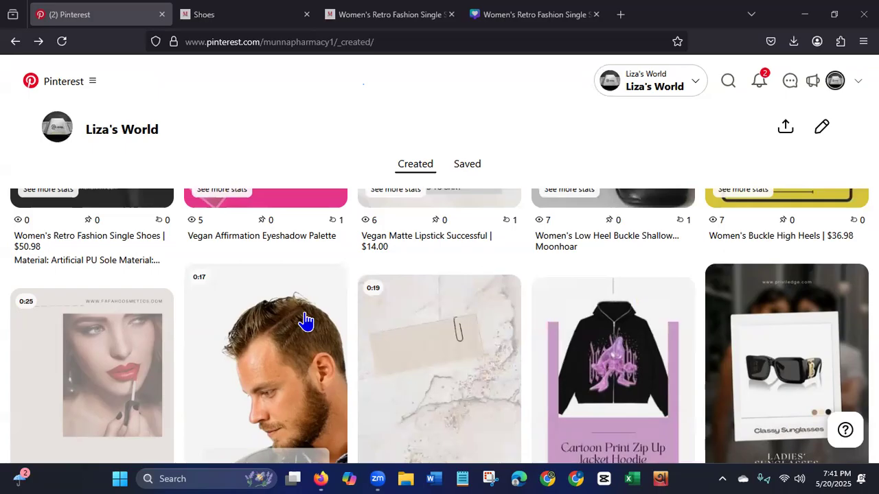
Revisit the shoes' product page, switch to the pin design in Canva and dismiss its completed-download panel.
click(382, 18)
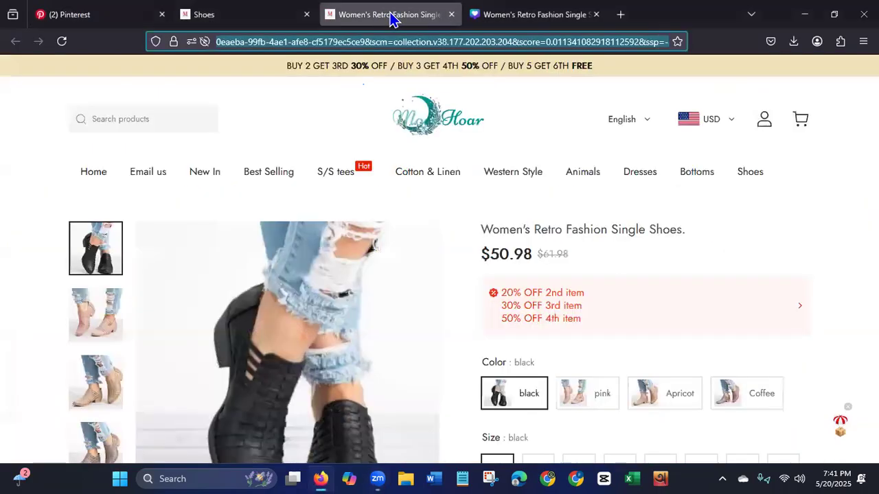
click(522, 15)
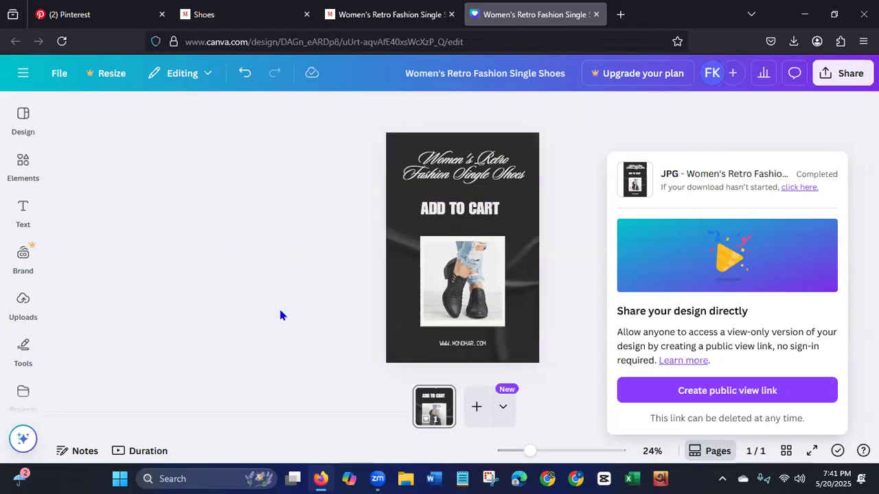
click(306, 280)
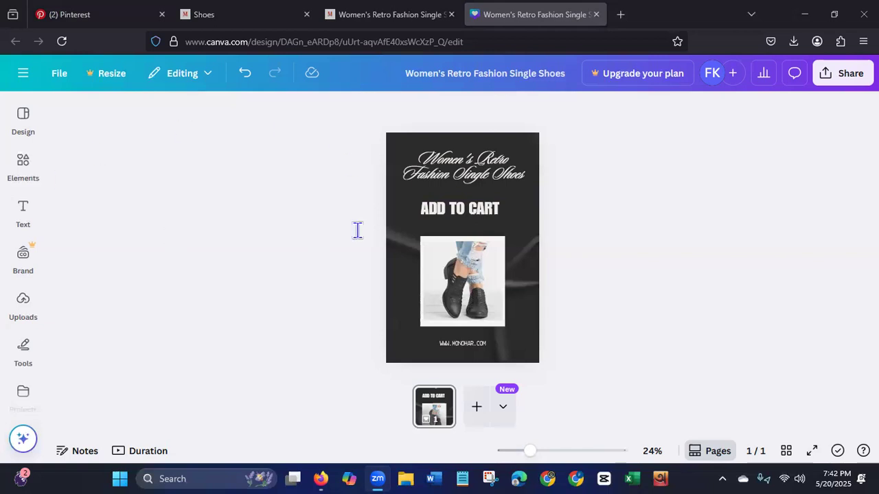
Switch back to Pinterest and review the profile header together with the created pins.
click(84, 21)
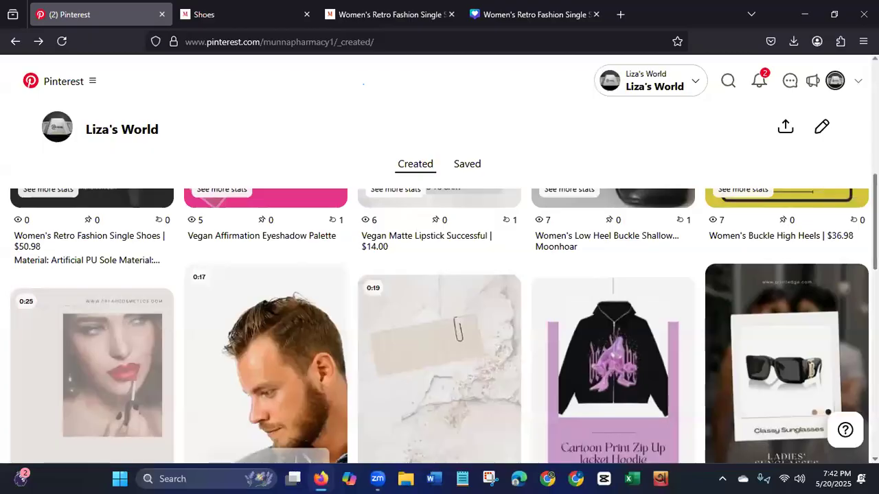
scroll(439, 323, up, 5)
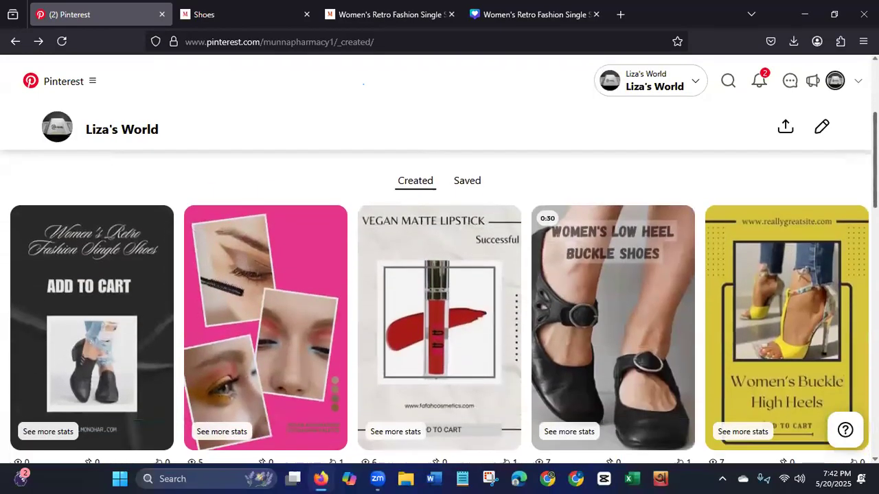
scroll(439, 323, down, 1)
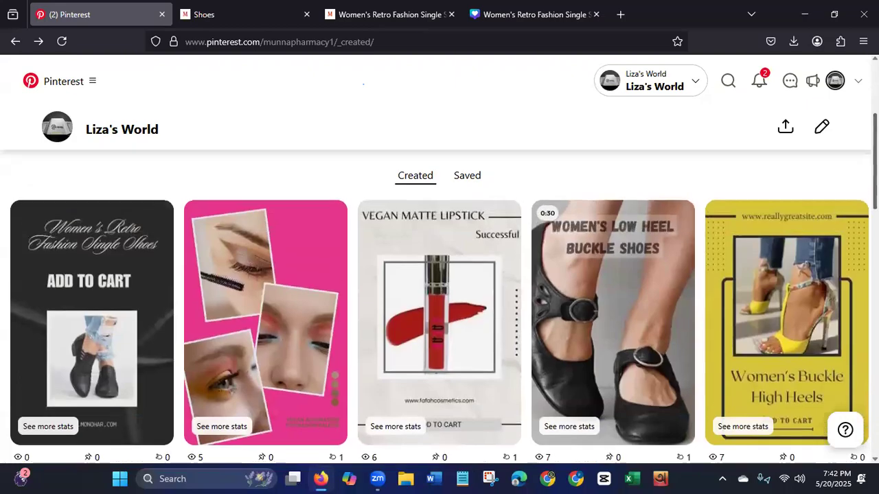
scroll(440, 323, up, 4)
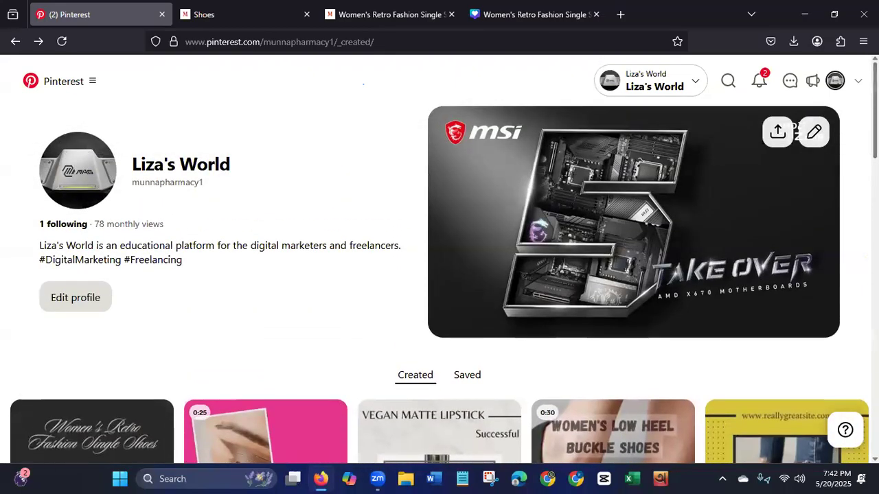
scroll(440, 323, down, 2)
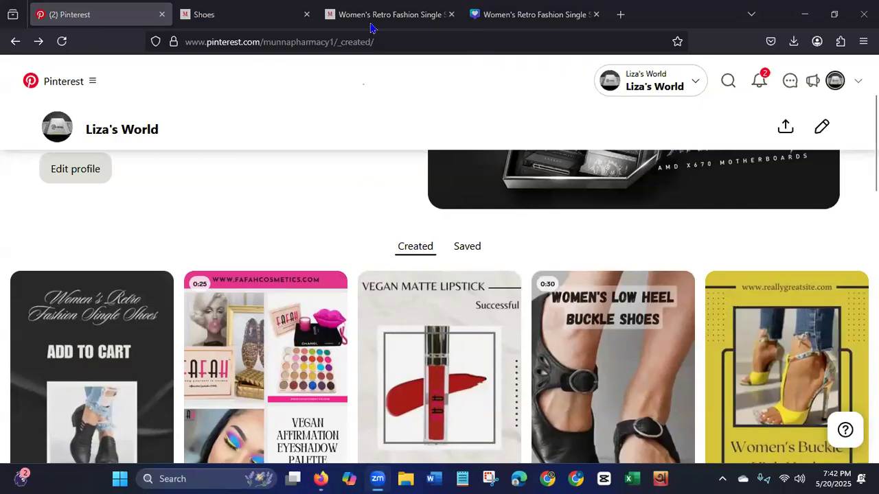
Close the Women's Retro Fashion Single Shoes product page and open the Dresses collection on the Moonhoar store.
click(452, 15)
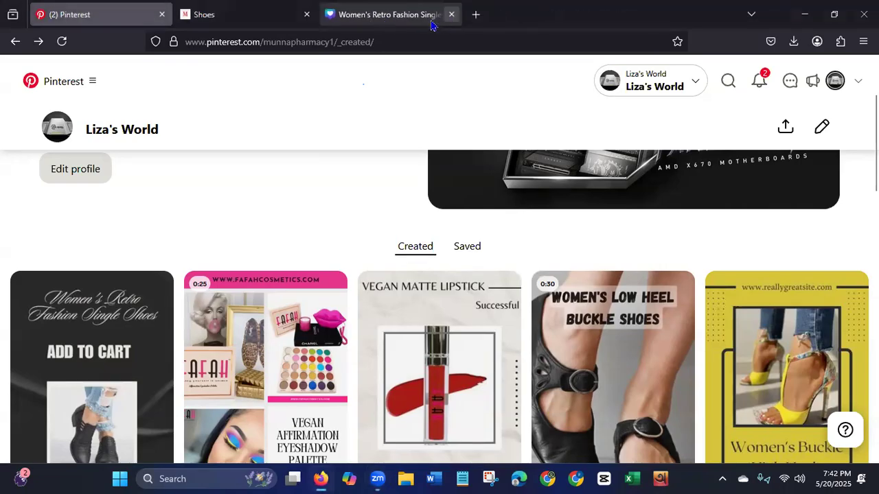
click(246, 18)
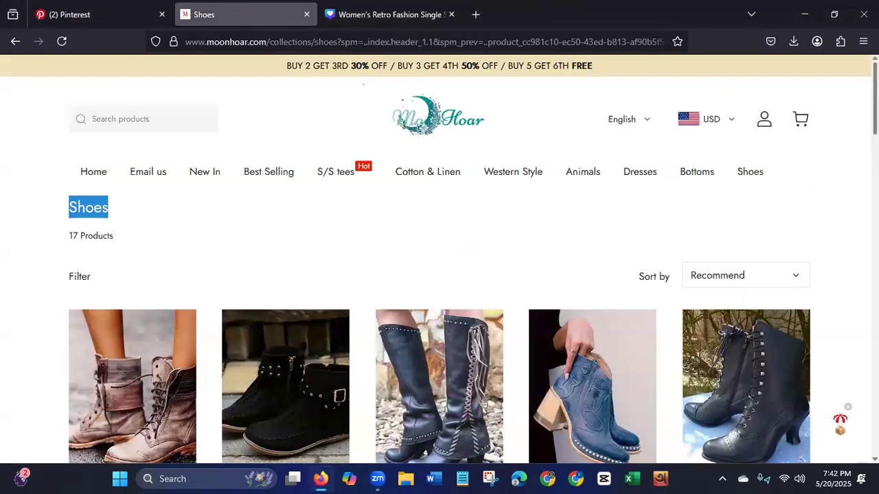
click(641, 179)
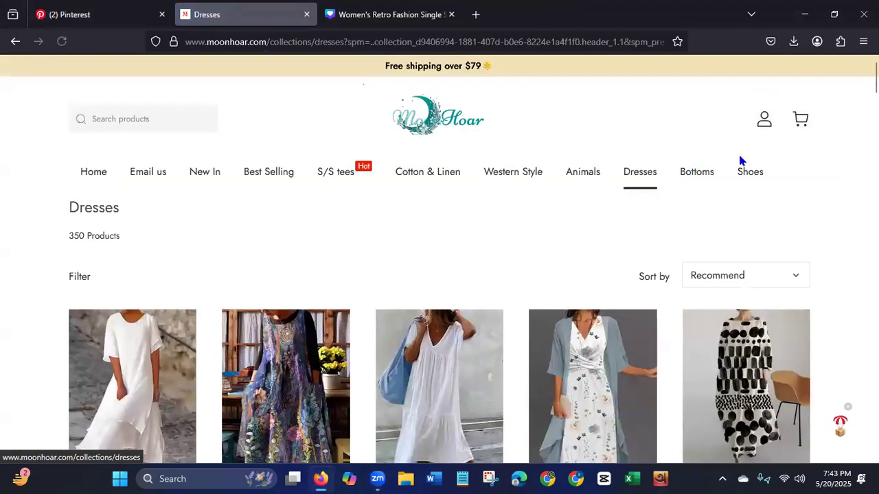
Browse the Dresses collection on the Moonhoar store for a dress to feature in a pin.
scroll(363, 84, down, 3)
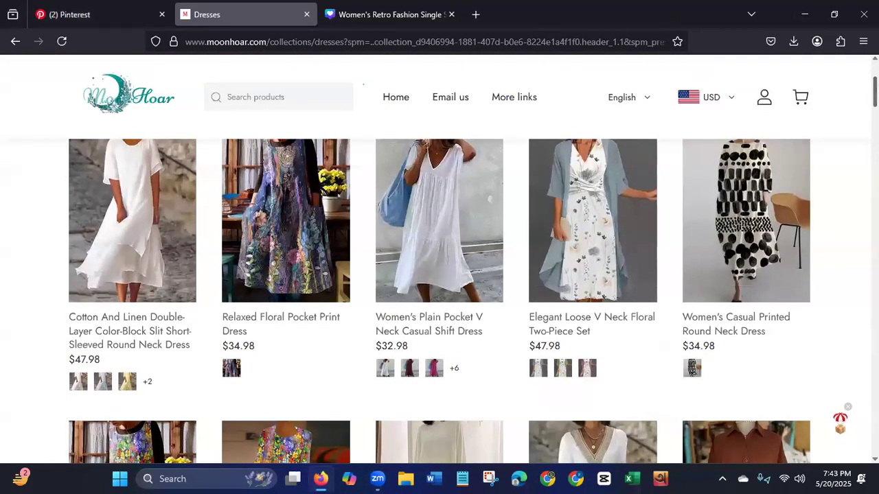
scroll(362, 84, down, 3)
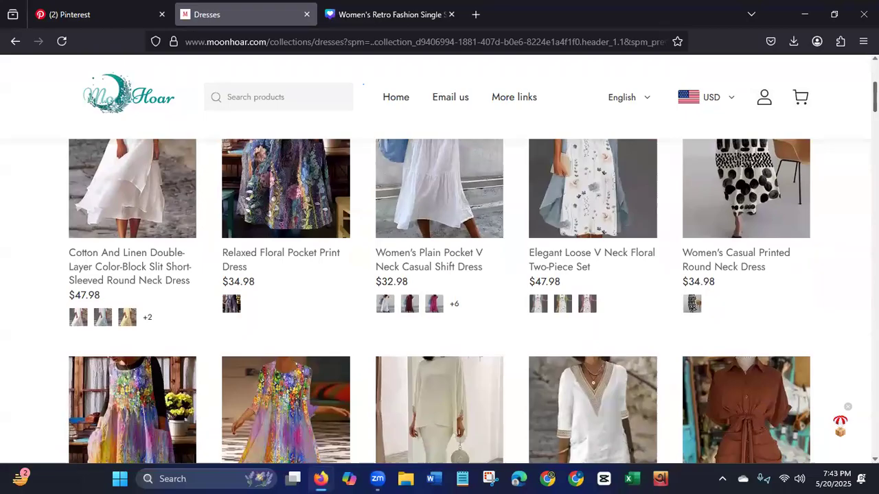
scroll(364, 84, down, 2)
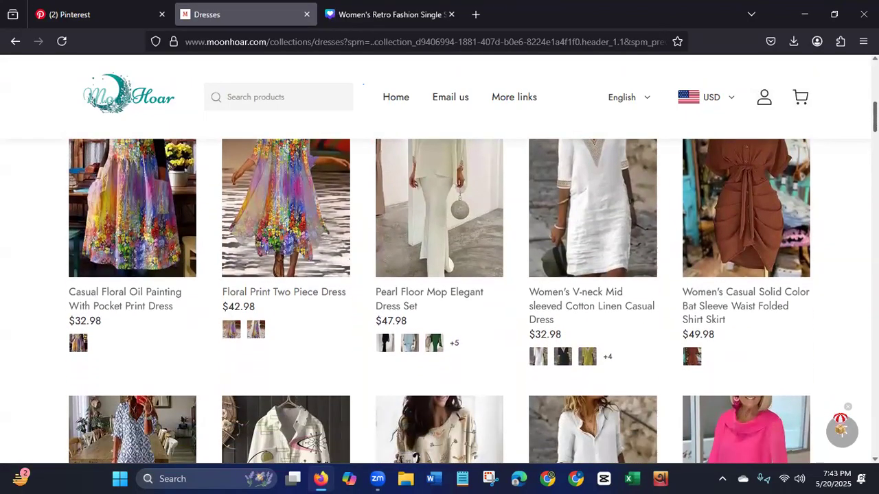
scroll(439, 302, down, 3)
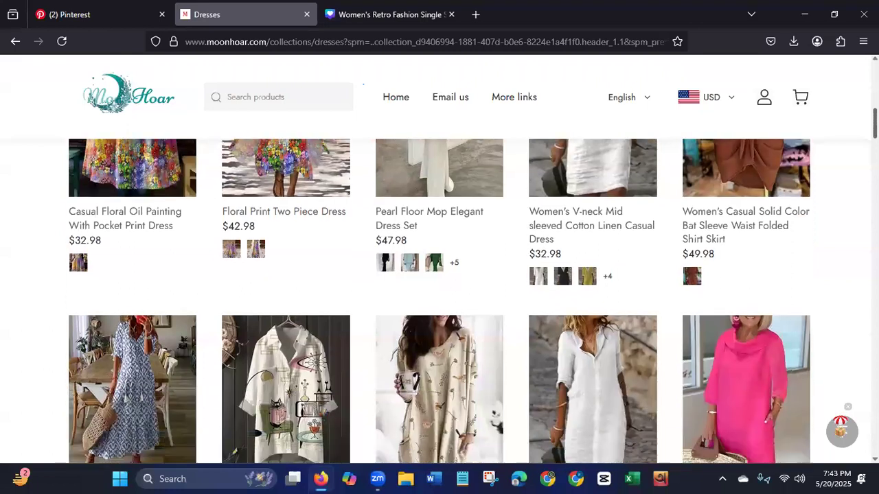
scroll(439, 302, down, 2)
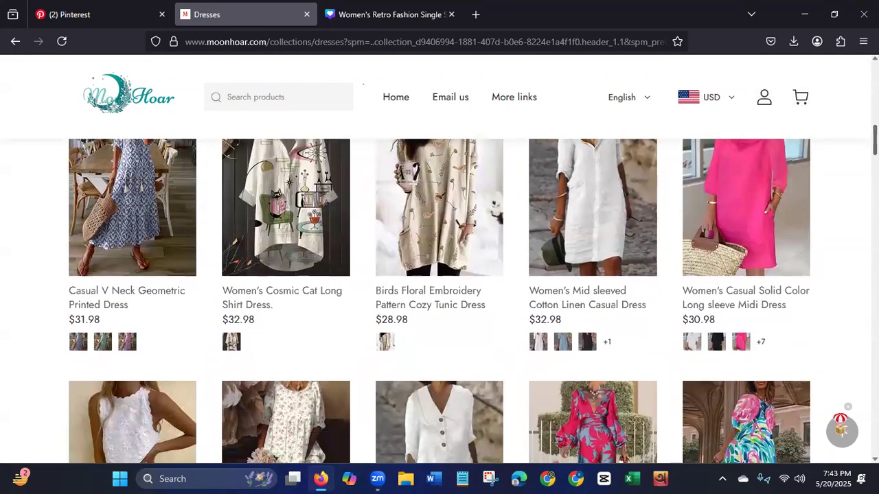
scroll(439, 302, down, 3)
scroll(856, 184, down, 5)
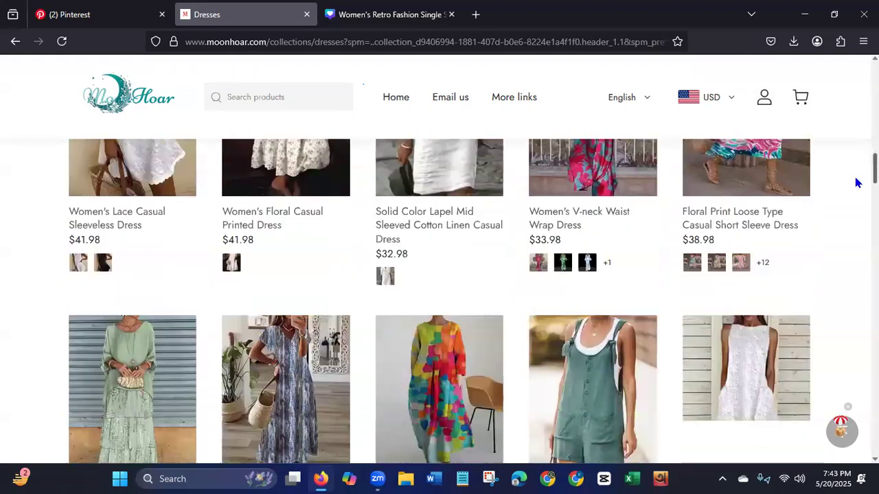
scroll(855, 190, down, 7)
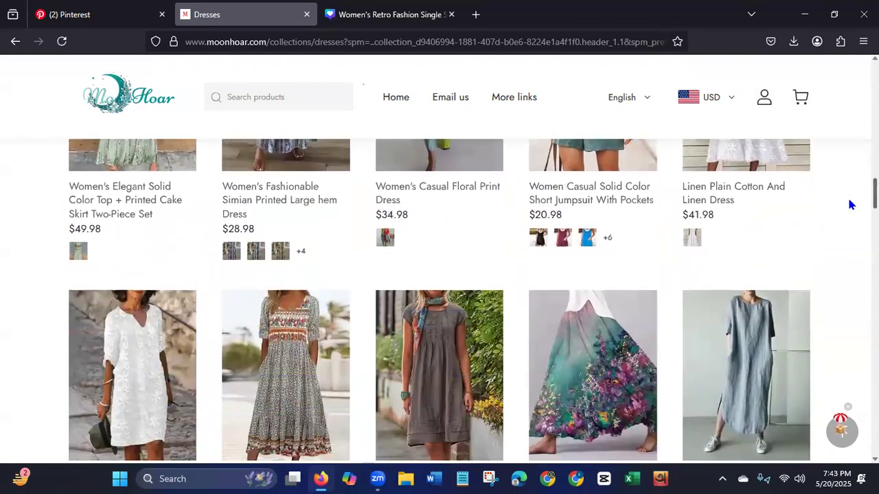
scroll(840, 226, down, 2)
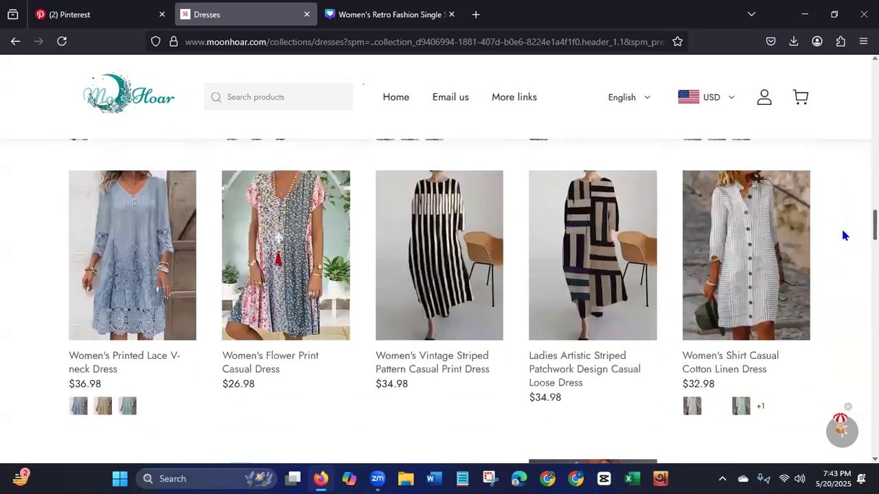
scroll(841, 227, down, 3)
scroll(842, 252, down, 2)
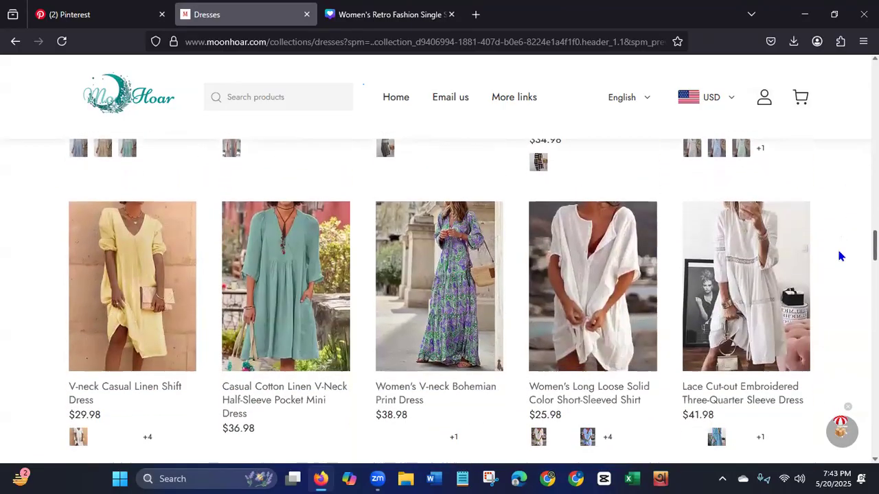
scroll(841, 256, down, 4)
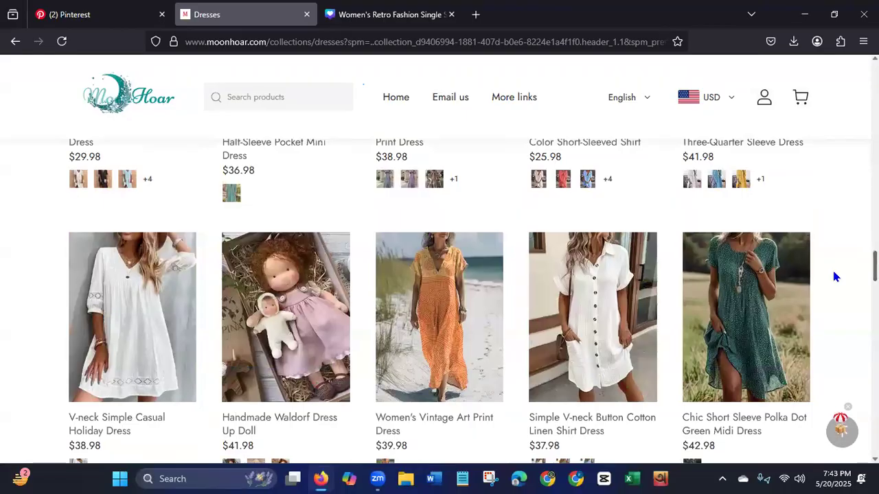
scroll(833, 271, down, 1)
scroll(832, 282, down, 3)
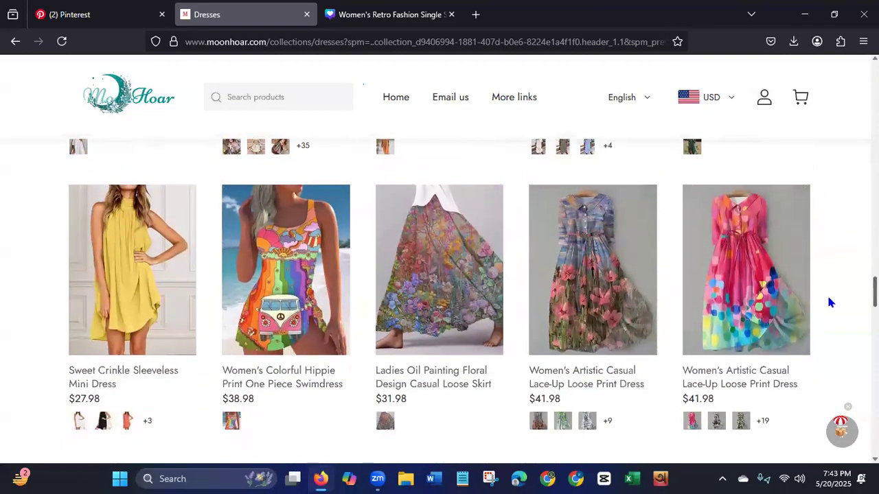
Return to the earlier dresses in the collection and open the Casual V Neck Geometric Printed Dress product page.
scroll(828, 287, up, 6)
scroll(836, 253, up, 8)
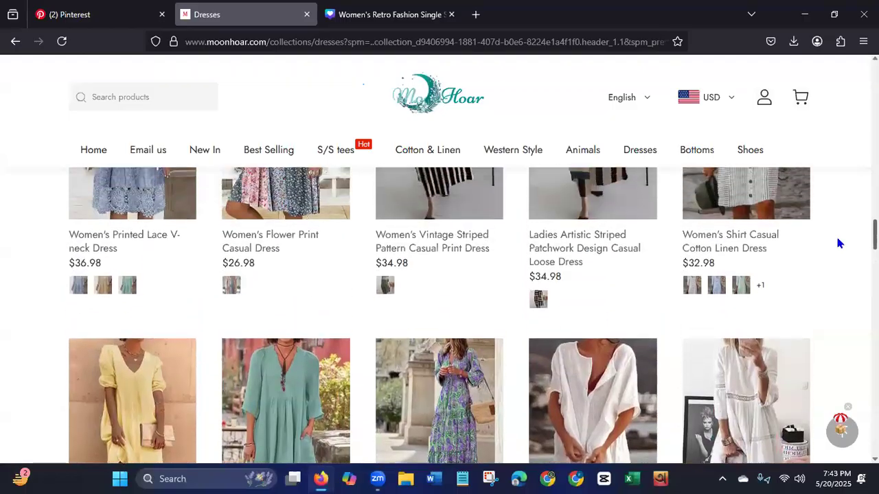
scroll(843, 206, up, 5)
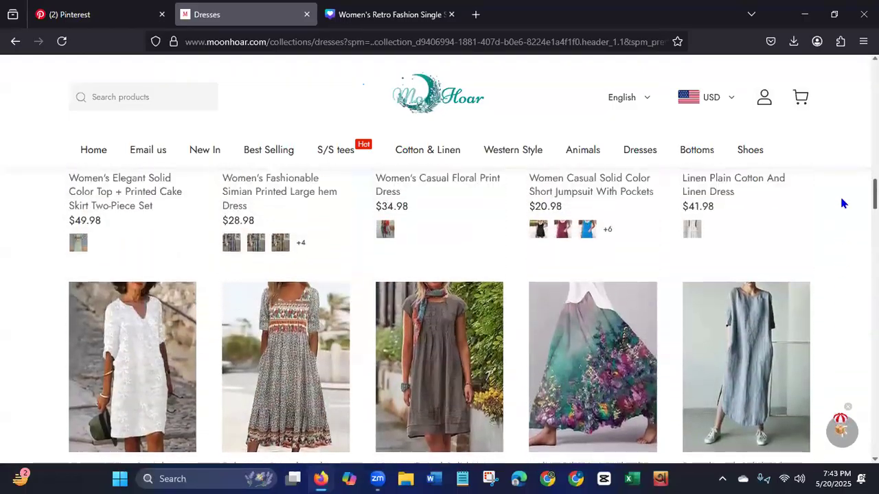
scroll(844, 180, up, 7)
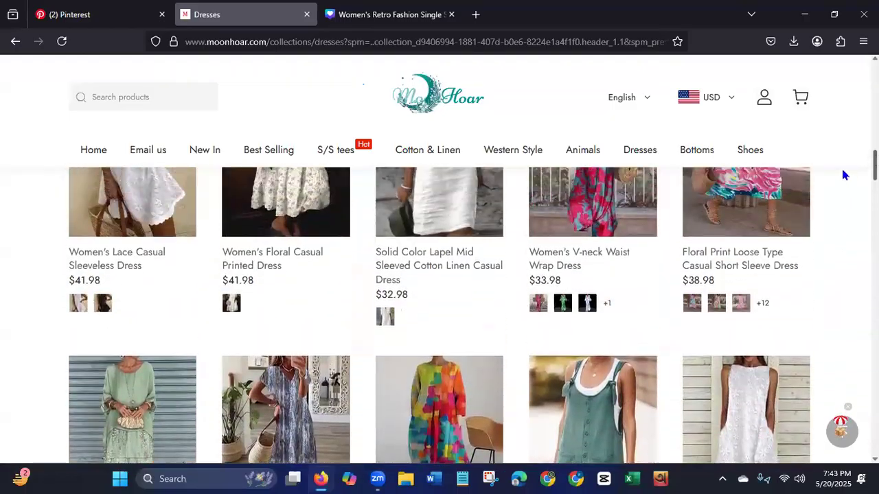
scroll(847, 149, up, 2)
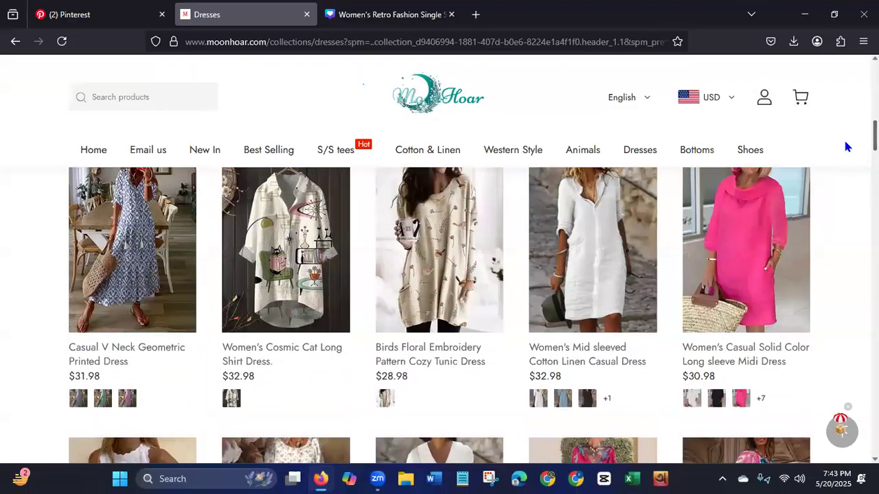
scroll(843, 141, down, 1)
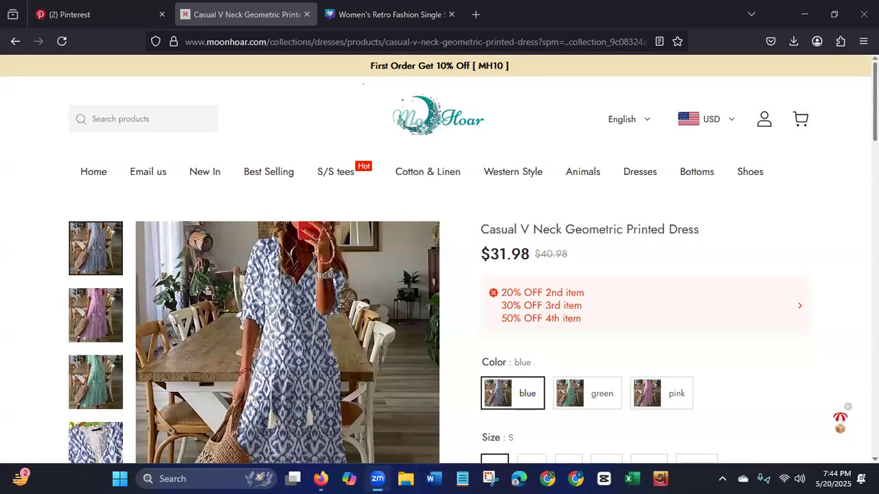
Examine the dress's photos, colour and size options, product details and size table.
scroll(363, 83, down, 3)
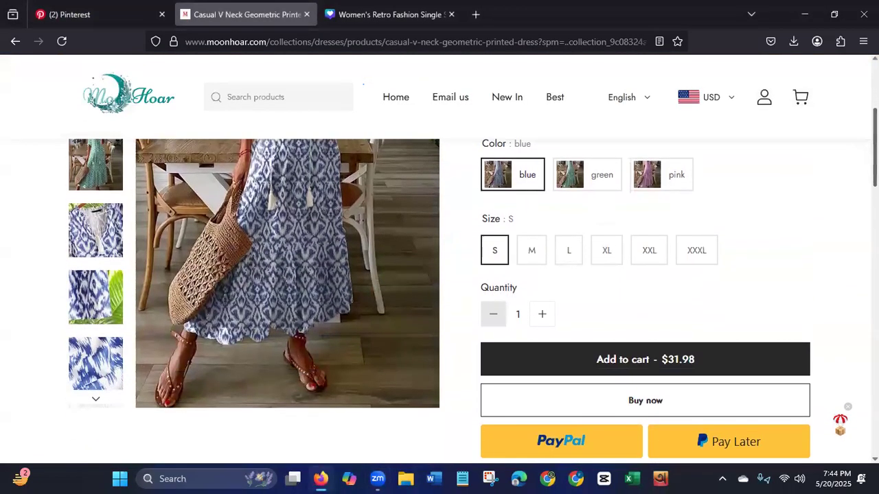
scroll(363, 83, down, 6)
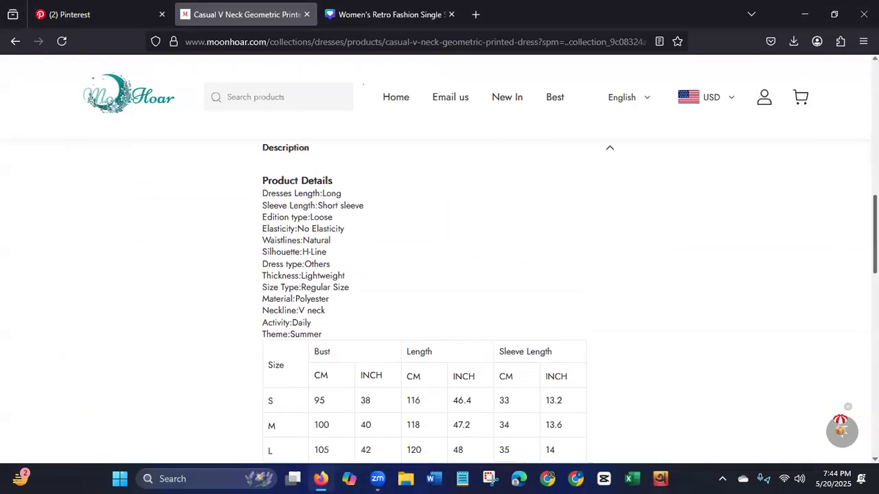
scroll(364, 83, up, 8)
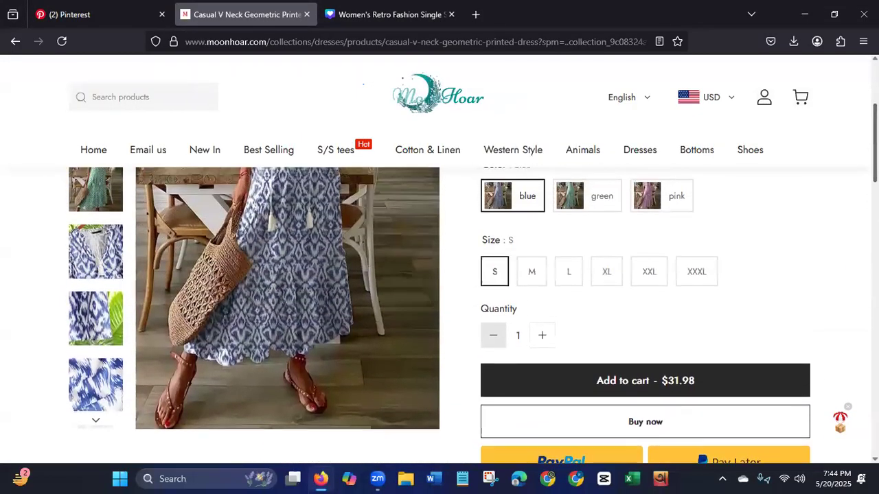
scroll(364, 83, up, 4)
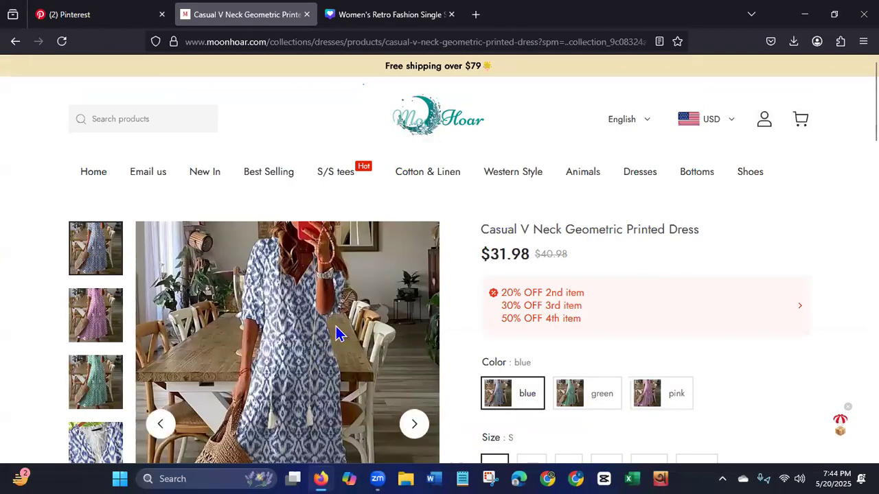
Switch to Pinterest and review all the saved boards on the profile.
click(92, 20)
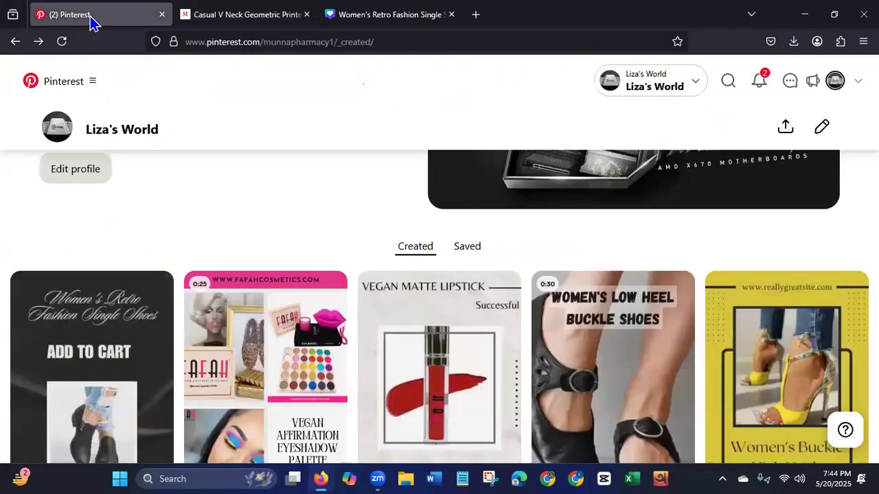
click(466, 249)
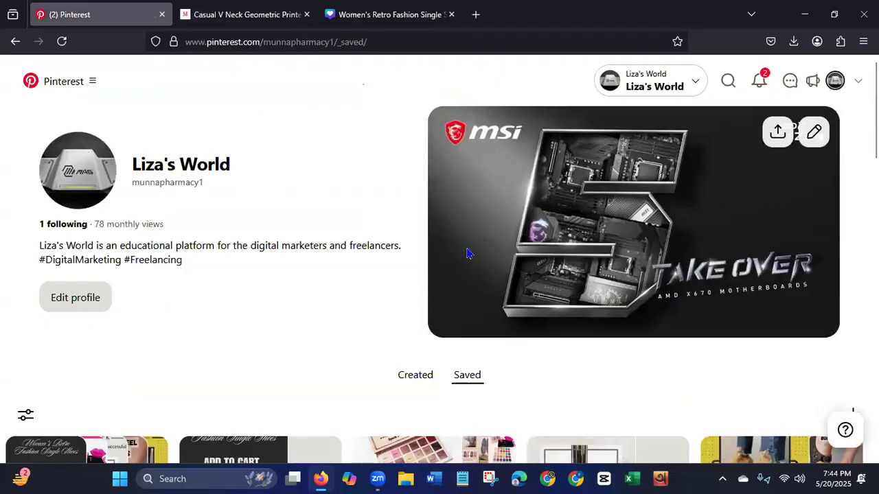
scroll(439, 261, down, 3)
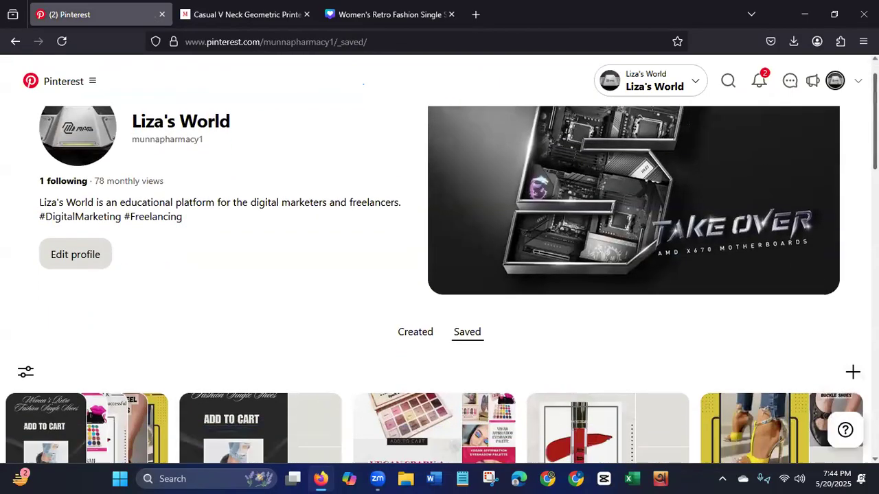
scroll(439, 309, down, 3)
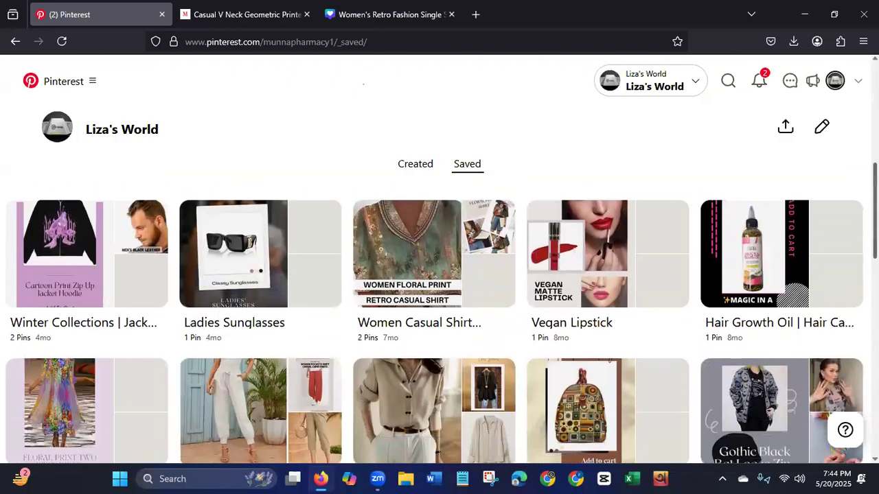
scroll(439, 313, down, 2)
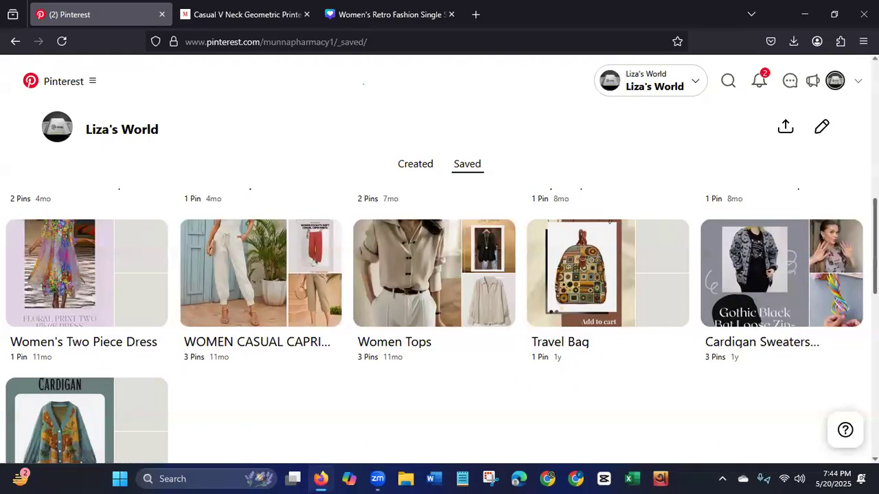
scroll(529, 258, up, 5)
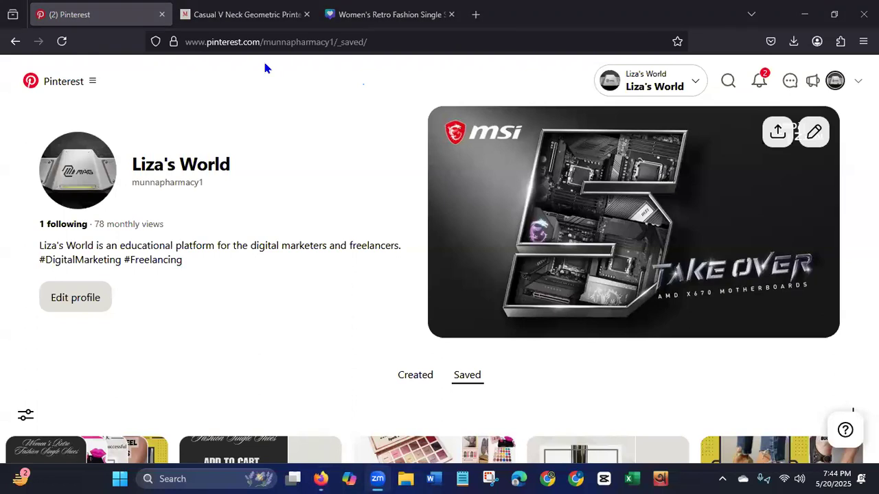
Go back to the Casual V Neck Geometric Printed Dress page and copy the main blue dress image.
click(239, 21)
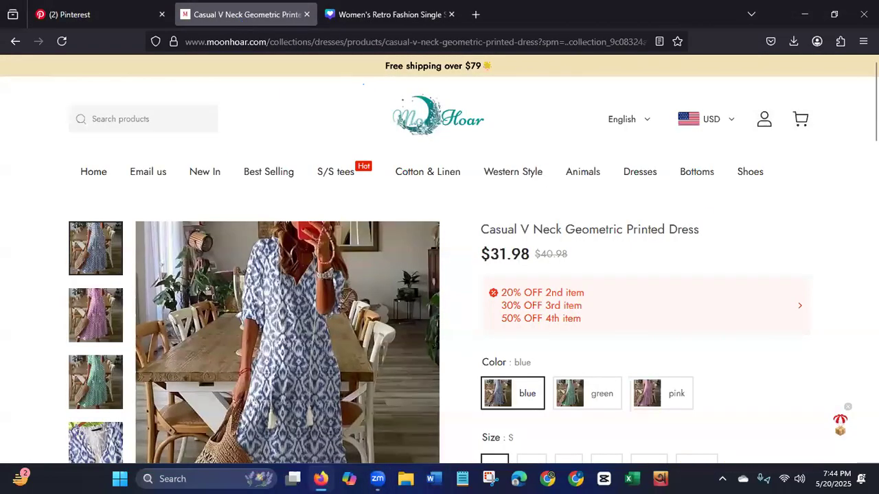
scroll(312, 283, down, 3)
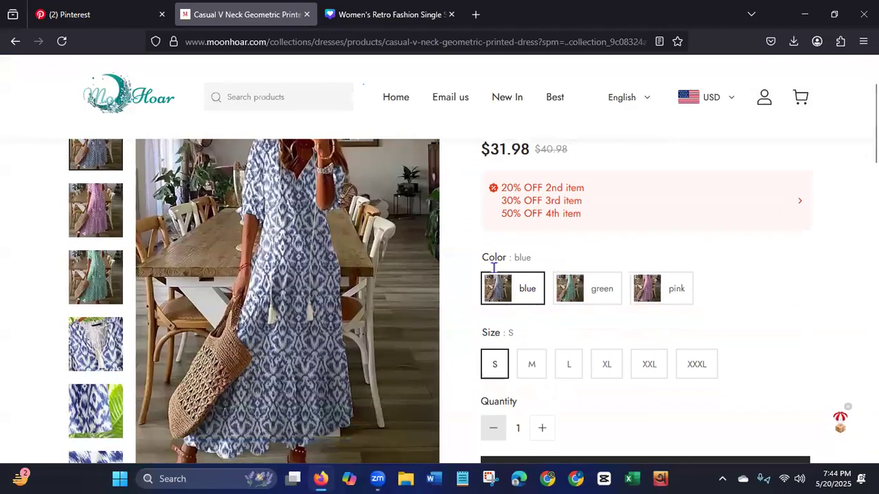
right_click(312, 279)
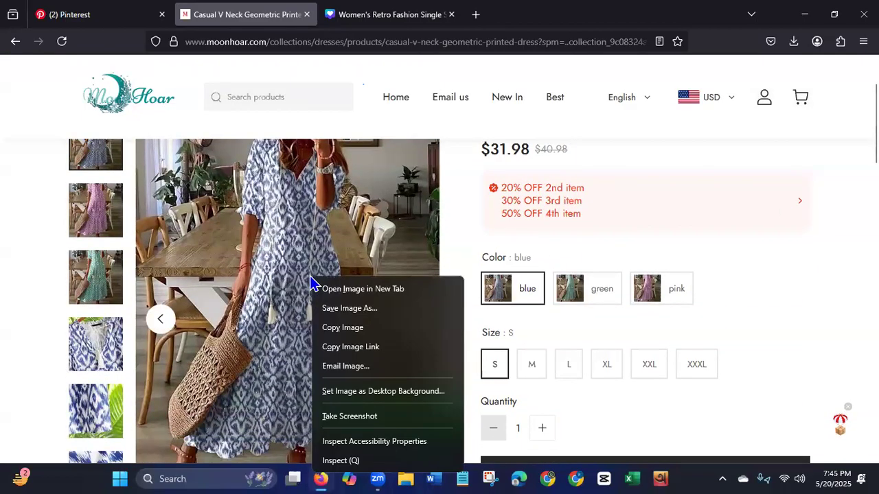
click(344, 327)
Switch to the Canva pin design, add a second page, and delete the dark background image from the first page.
click(391, 21)
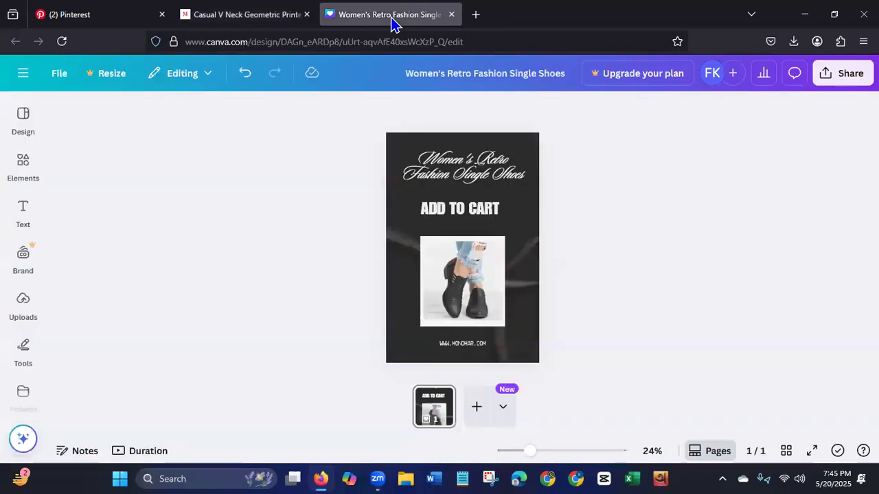
click(476, 404)
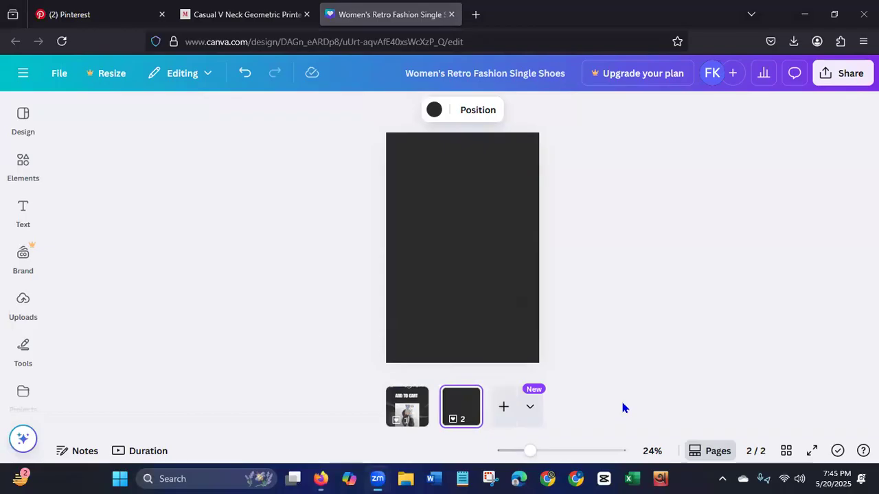
click(413, 413)
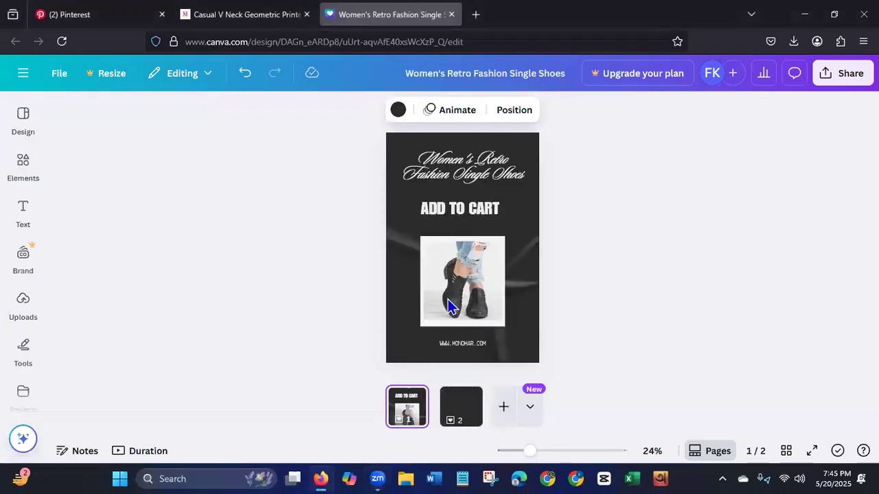
click(460, 256)
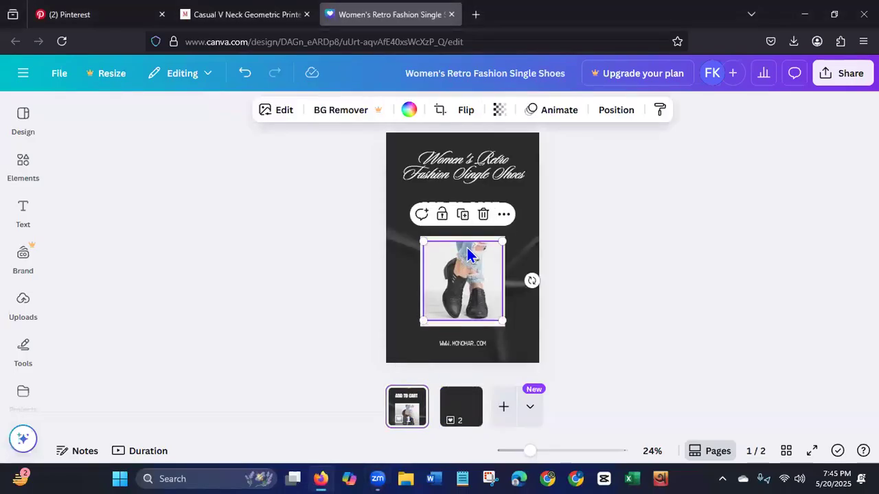
click(527, 216)
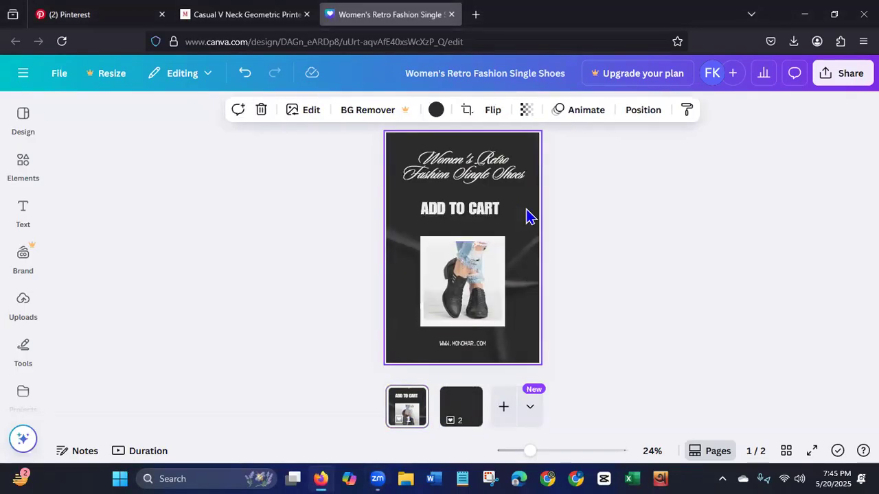
click(261, 111)
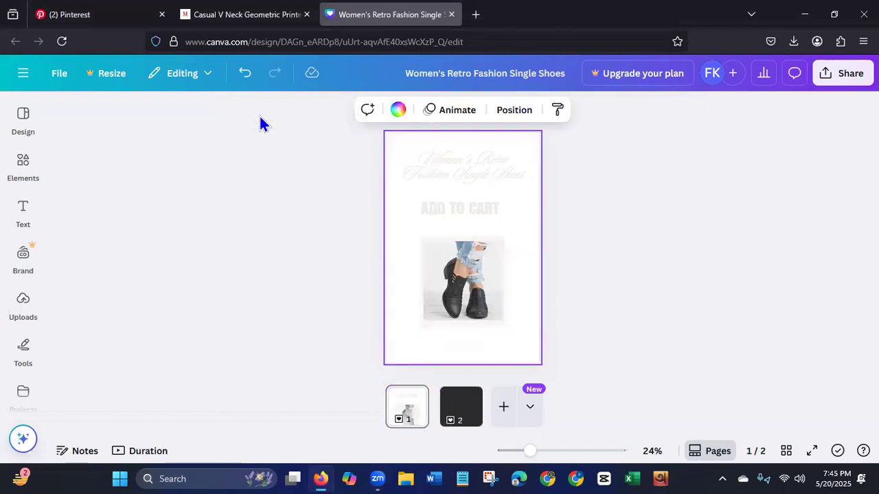
Delete the shoe photo, its frame, the "Women's Retro Fashion Single Shoes" title and the remaining text from the first page.
click(455, 297)
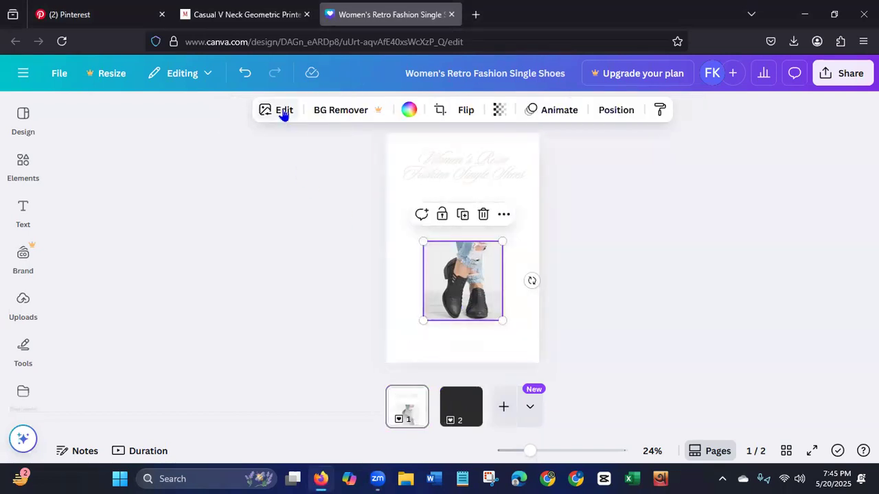
click(286, 282)
click(443, 271)
key(Delete)
key(Delete)
click(457, 296)
key(Delete)
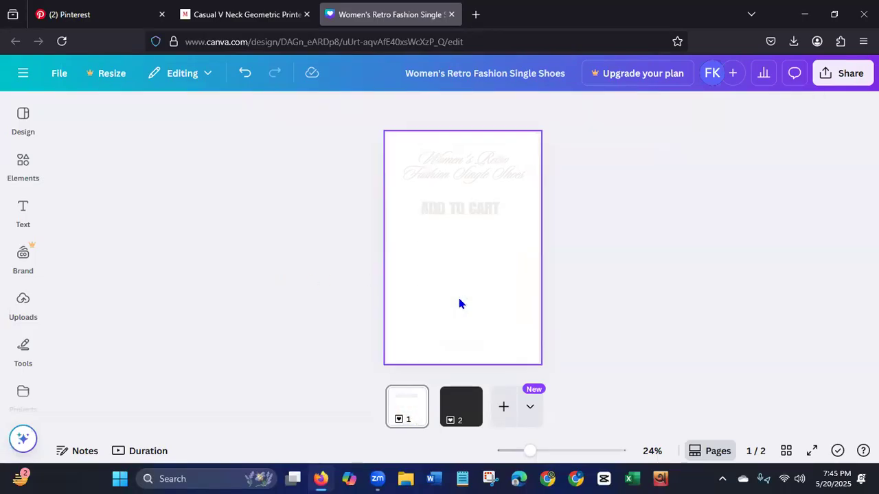
click(451, 347)
key(Delete)
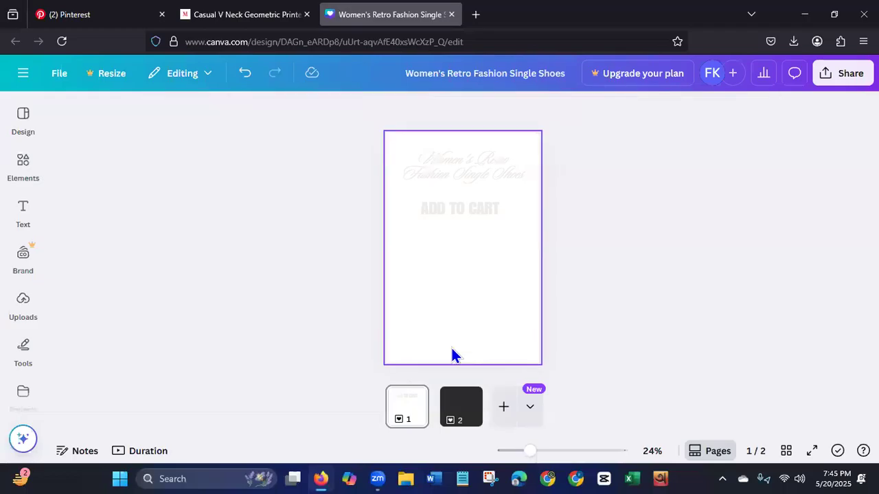
click(456, 173)
key(Delete)
click(464, 218)
key(Delete)
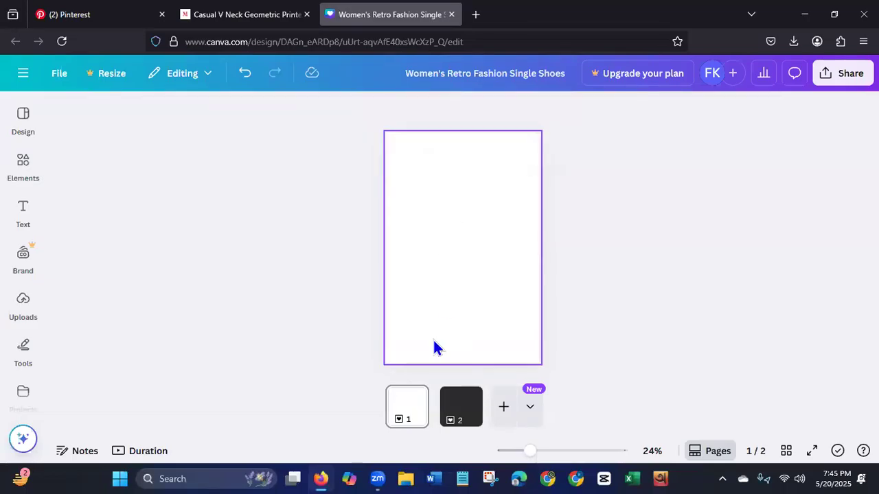
Delete the emptied first page so only the dark page is kept.
click(416, 397)
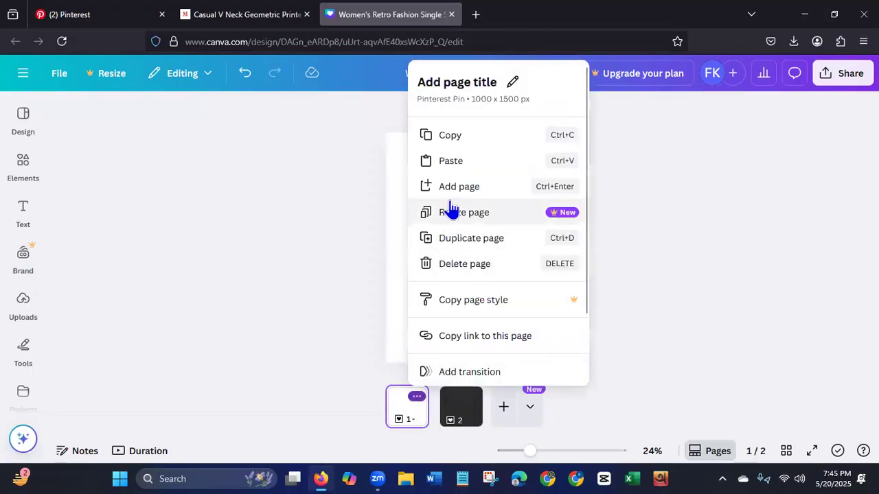
click(452, 265)
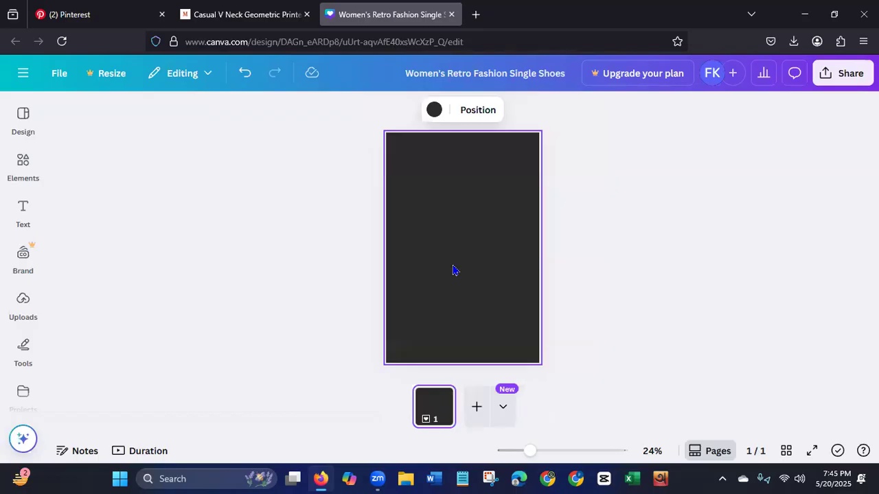
Browse the design templates, search them for "product", and apply the white "New Product Jewelry" template to the page.
click(25, 127)
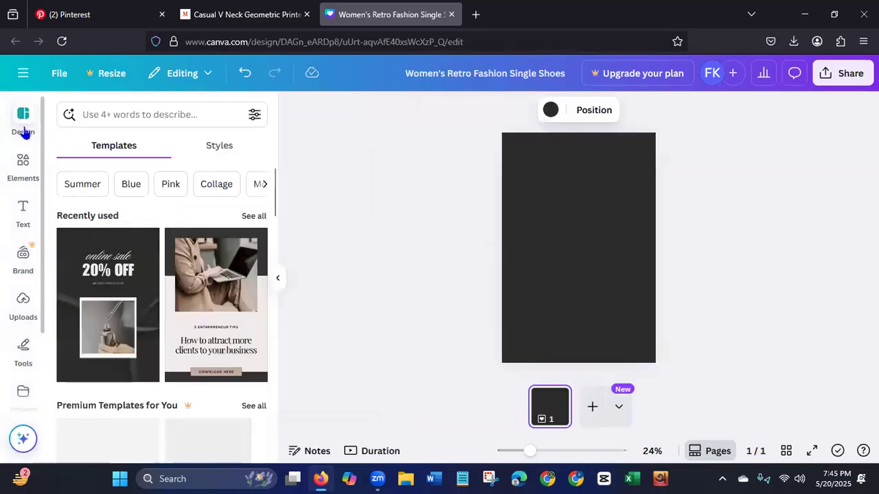
drag(273, 189, 274, 427)
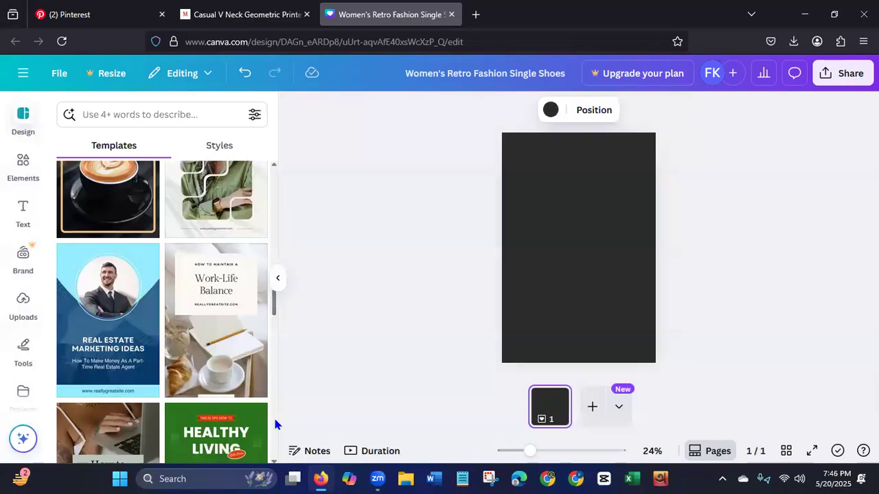
drag(276, 309, 271, 368)
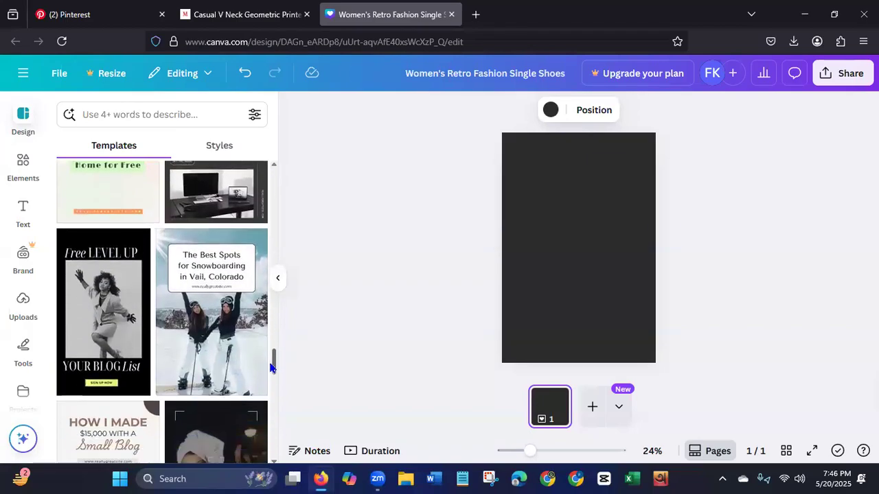
scroll(271, 368, down, 2)
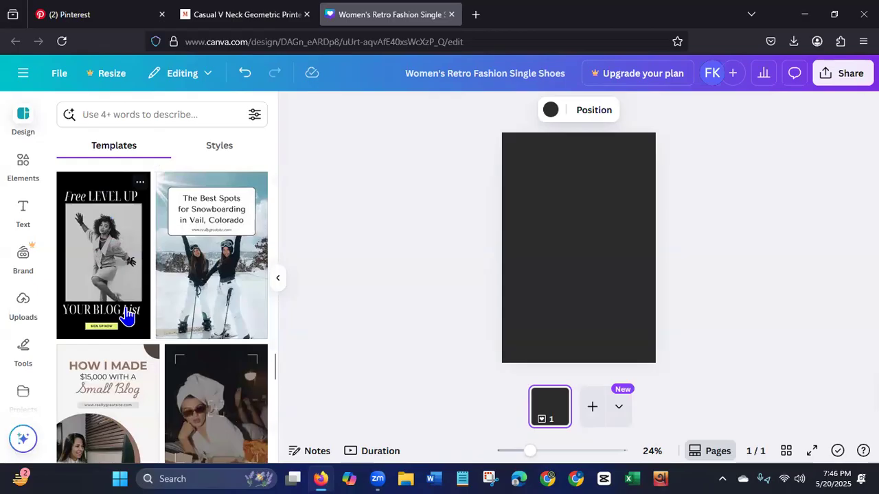
drag(274, 371, 262, 427)
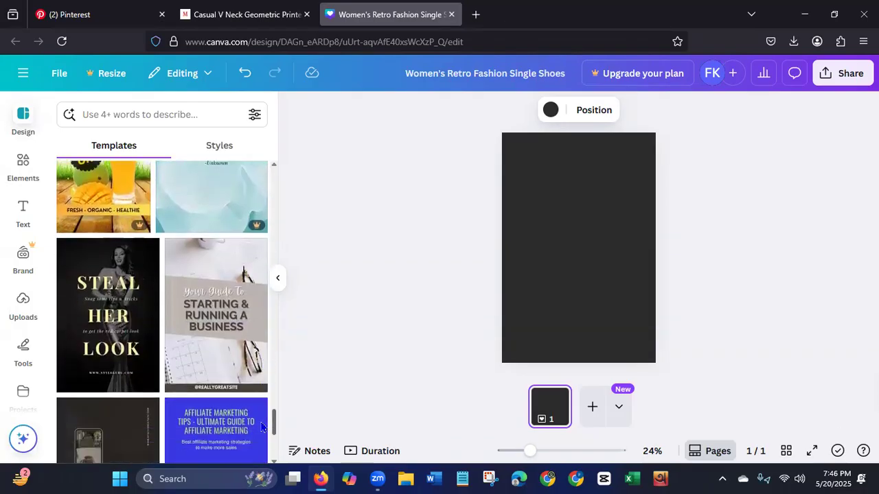
click(159, 115)
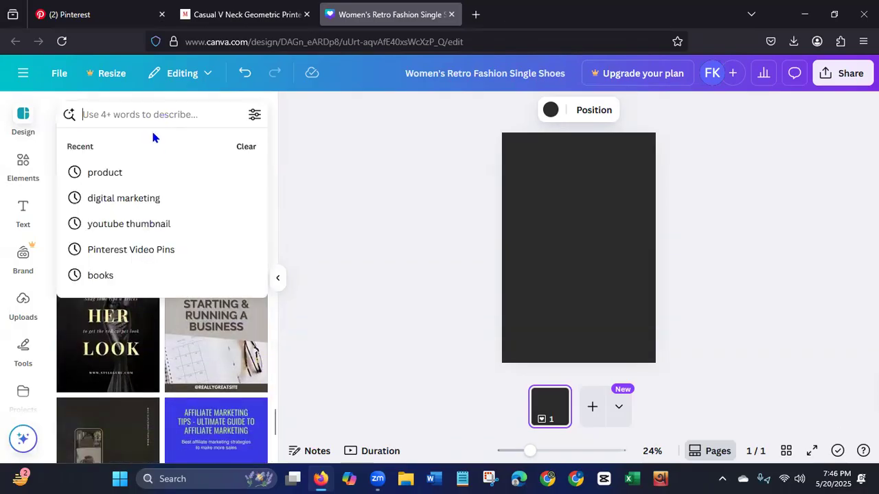
click(118, 173)
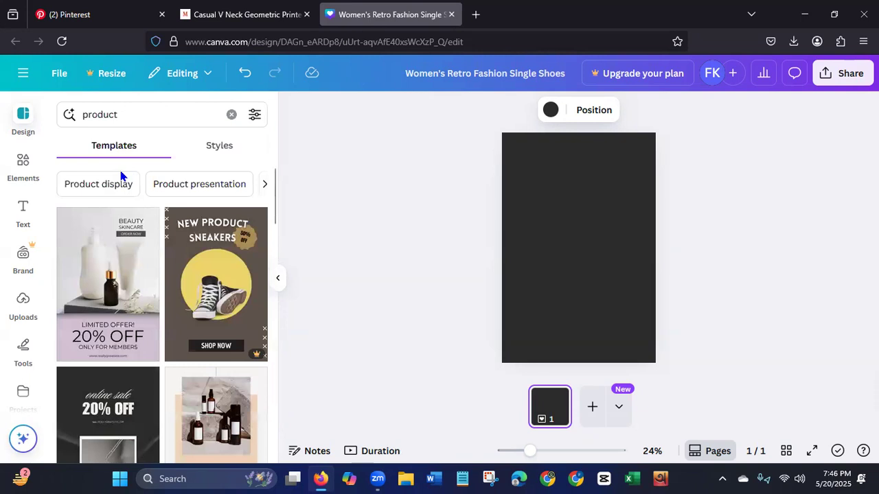
drag(275, 183, 273, 409)
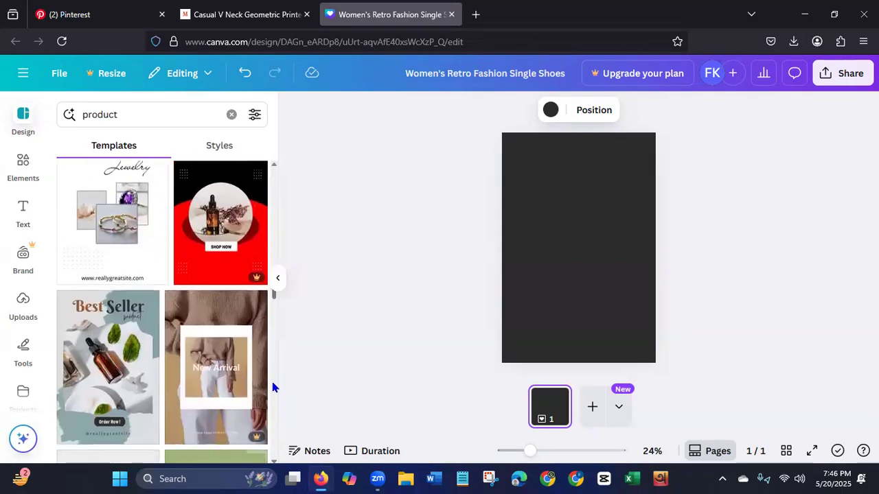
mouse_move(274, 294)
mouse_down()
mouse_move(275, 398)
mouse_move(283, 284)
mouse_up()
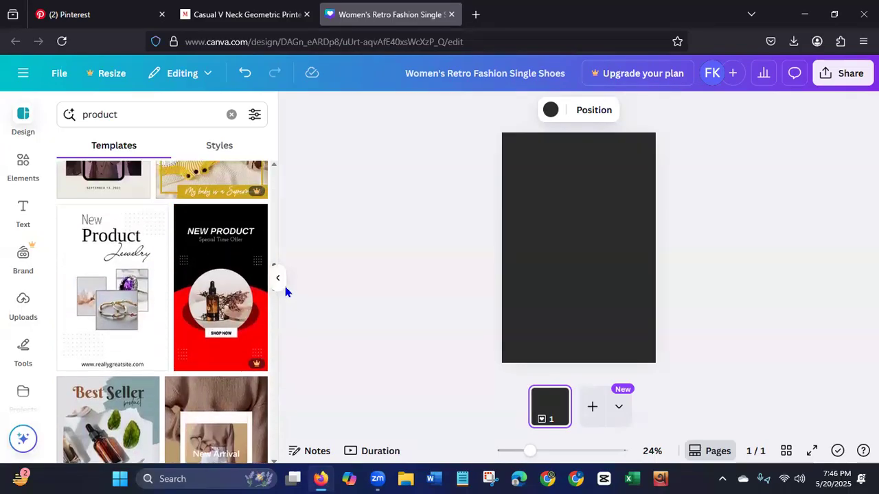
click(112, 343)
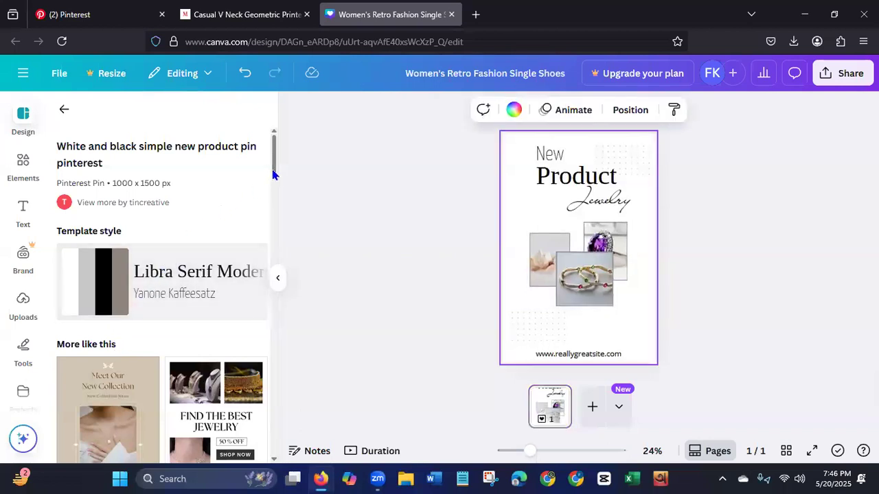
Add a second page and apply the similar cream and brown "Find the Best Jewelry" template to it.
drag(273, 177, 274, 329)
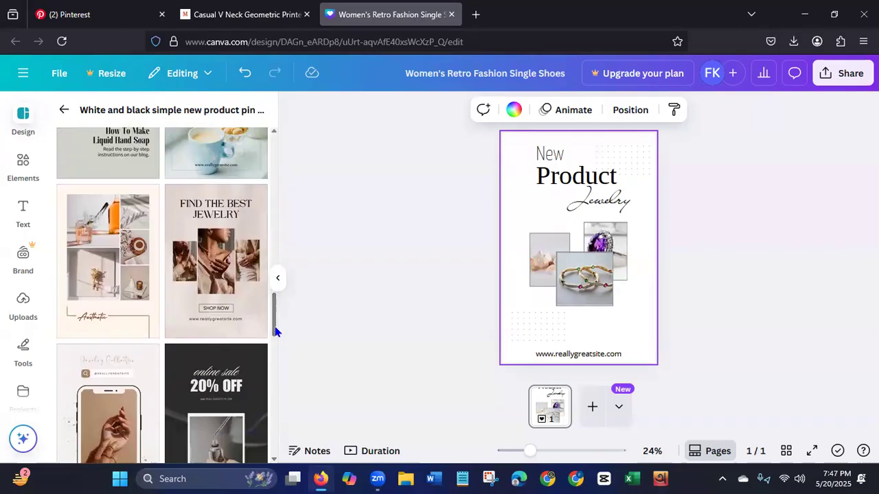
click(594, 409)
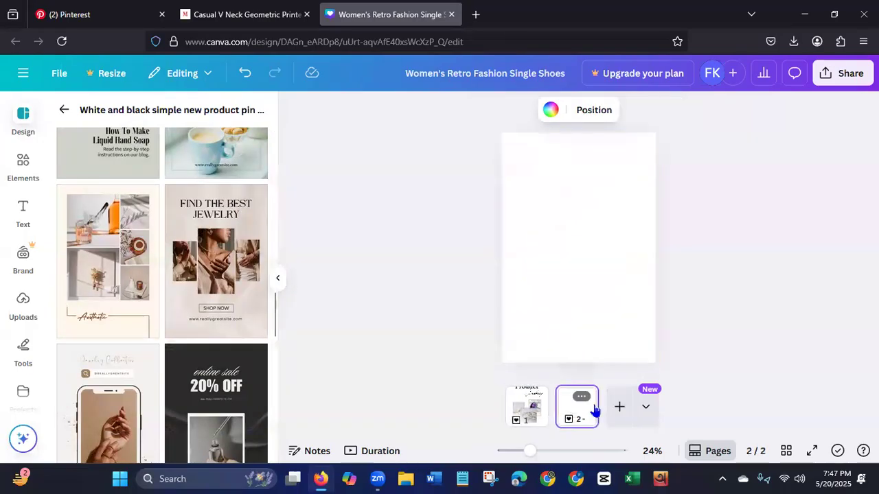
click(251, 328)
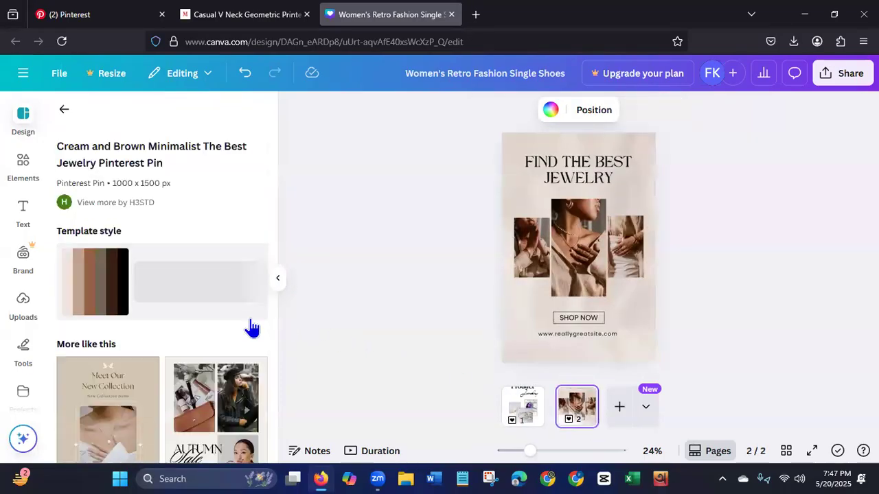
click(502, 253)
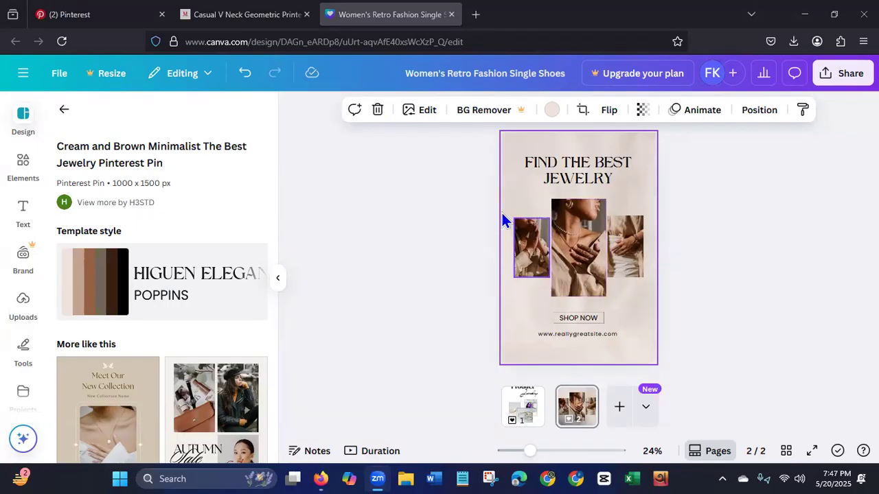
Copy the enlarged blue dress image from the Moonhoar product page and place it in the pin's central photo frame in Canva.
click(240, 19)
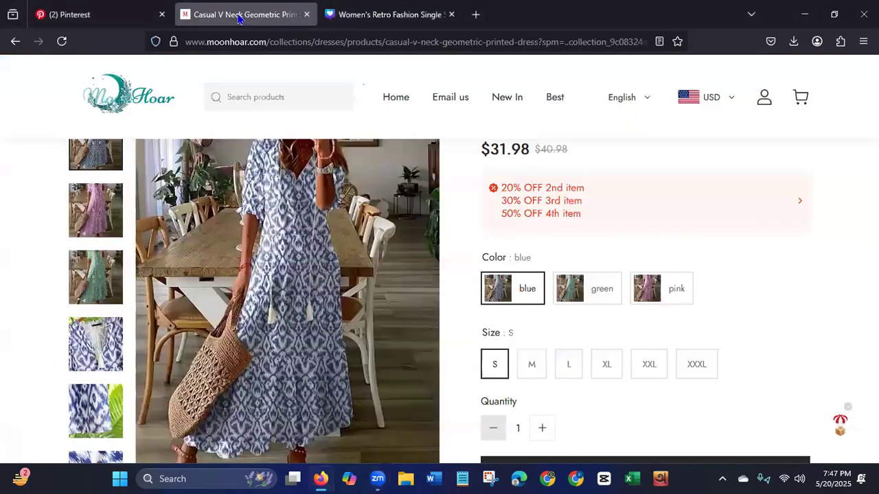
click(315, 254)
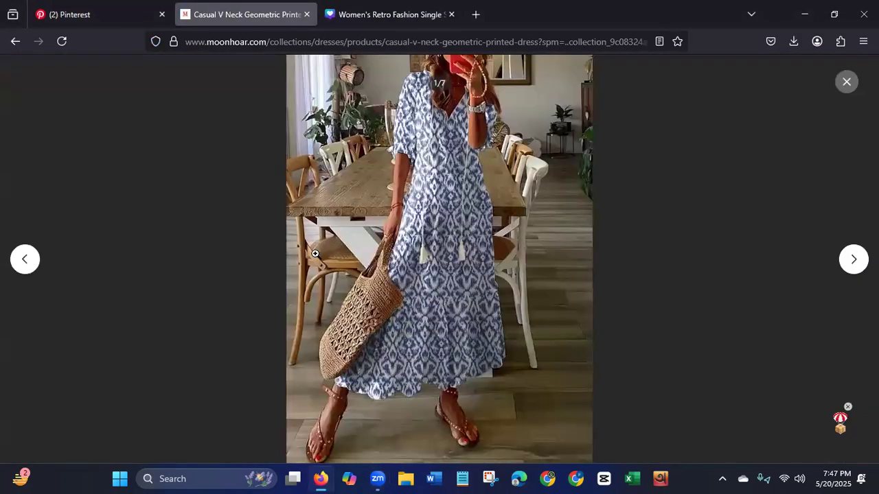
right_click(416, 195)
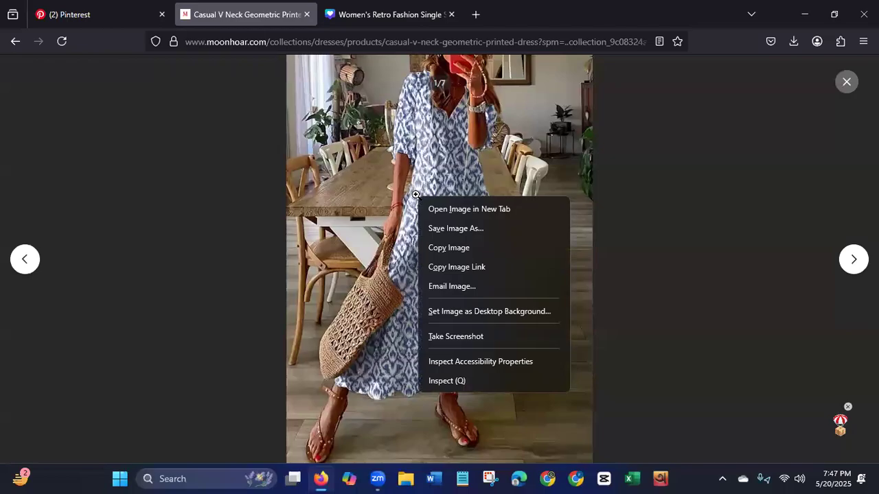
click(440, 248)
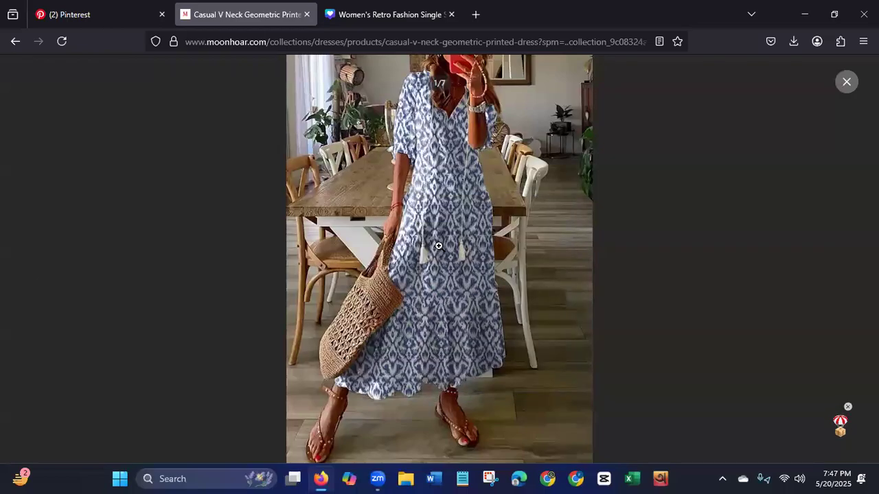
click(398, 21)
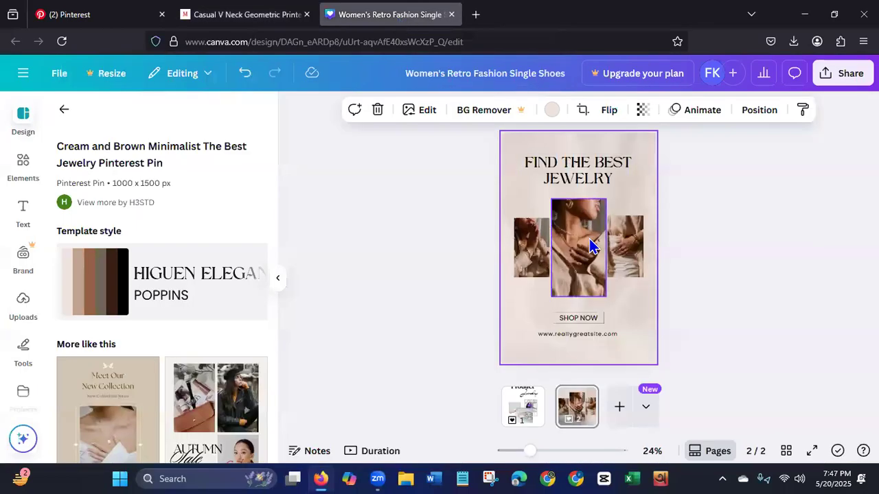
key(ctrl+v)
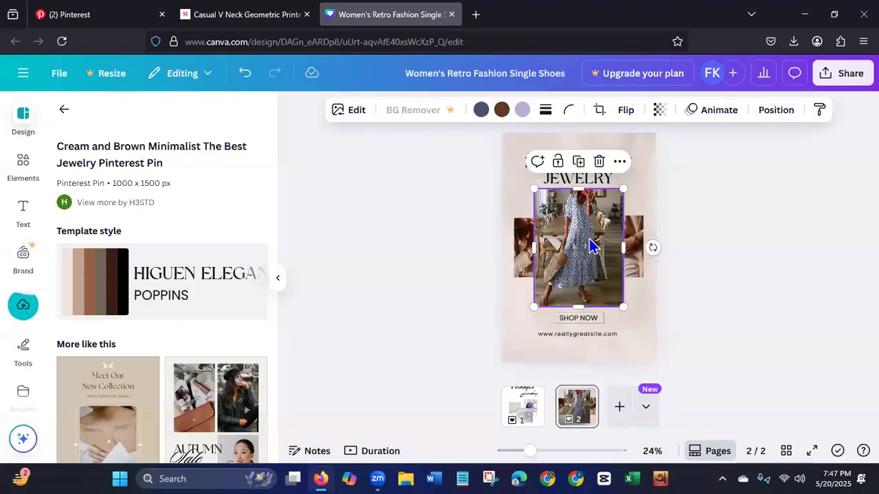
drag(592, 246, 583, 266)
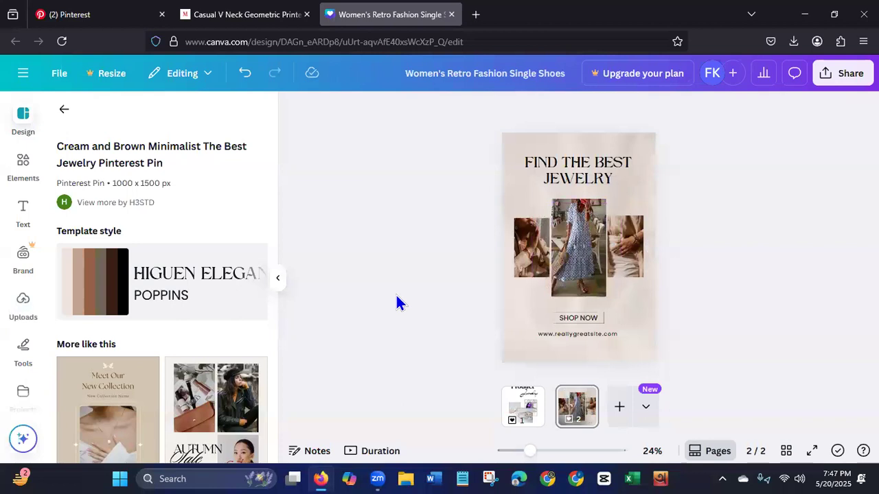
Copy the pink dress image from the product page and place it in the right-hand photo frame of the Canva pin.
click(258, 21)
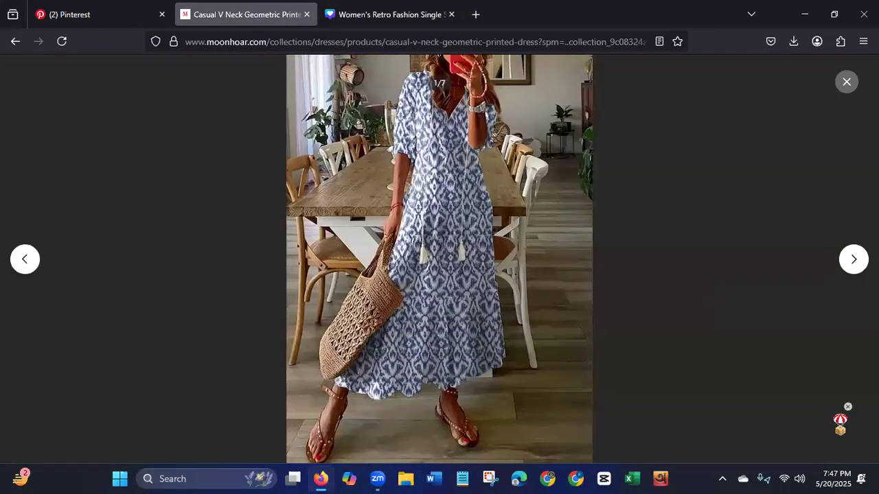
click(854, 259)
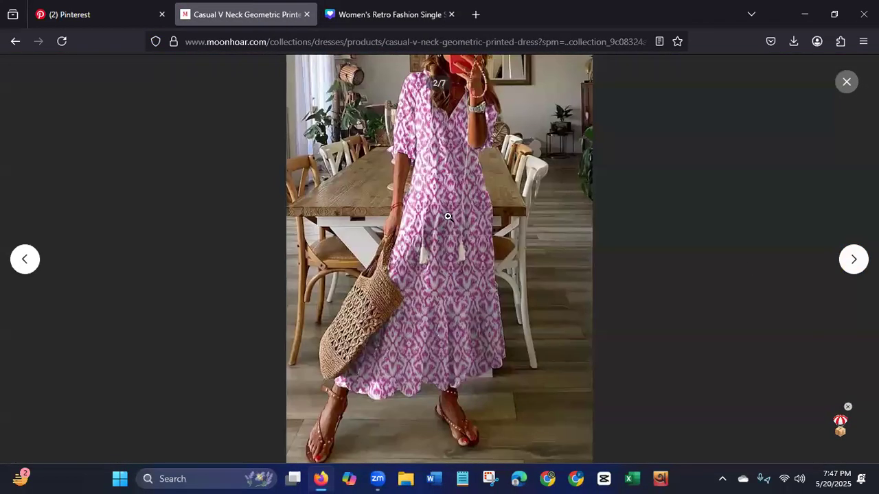
right_click(440, 202)
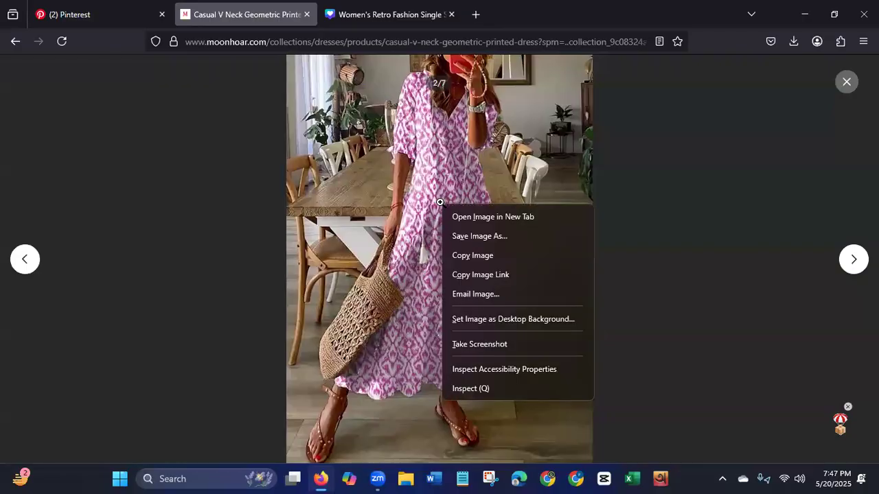
click(458, 255)
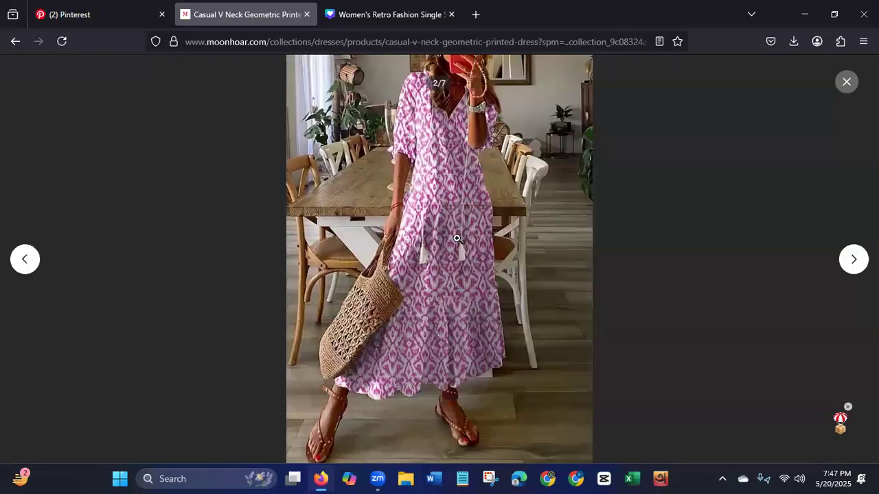
click(417, 19)
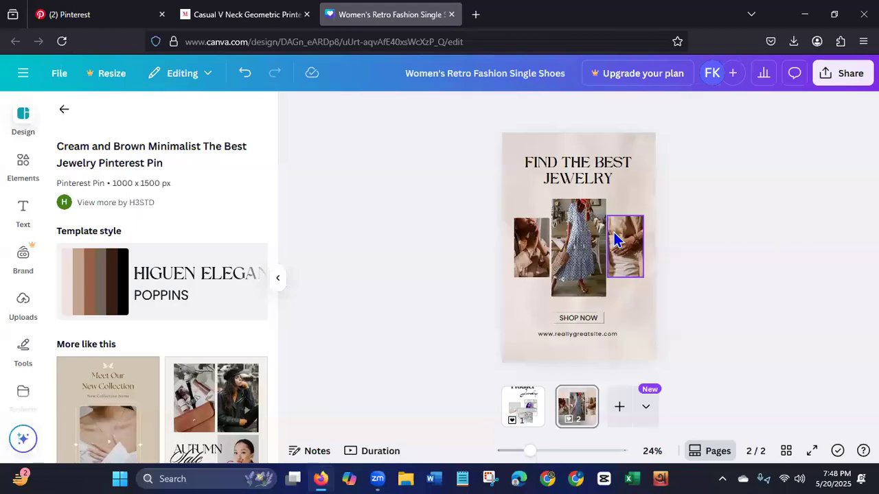
key(ctrl+v)
drag(584, 244, 622, 248)
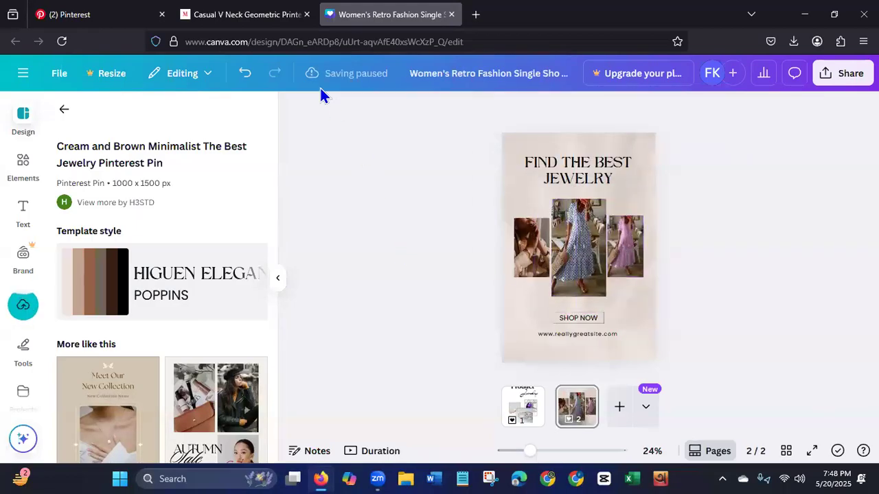
Copy the green dress image from the Moonhoar product page and place it in the left-hand photo frame of the Canva pin.
click(251, 16)
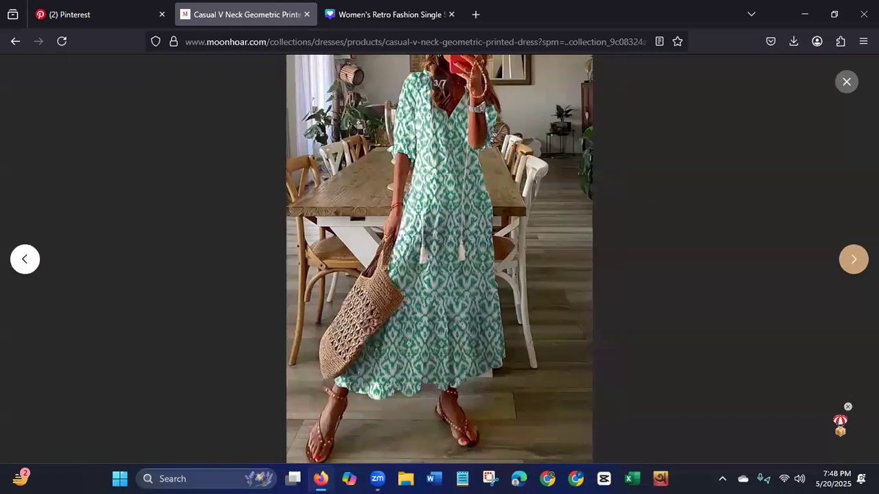
right_click(456, 238)
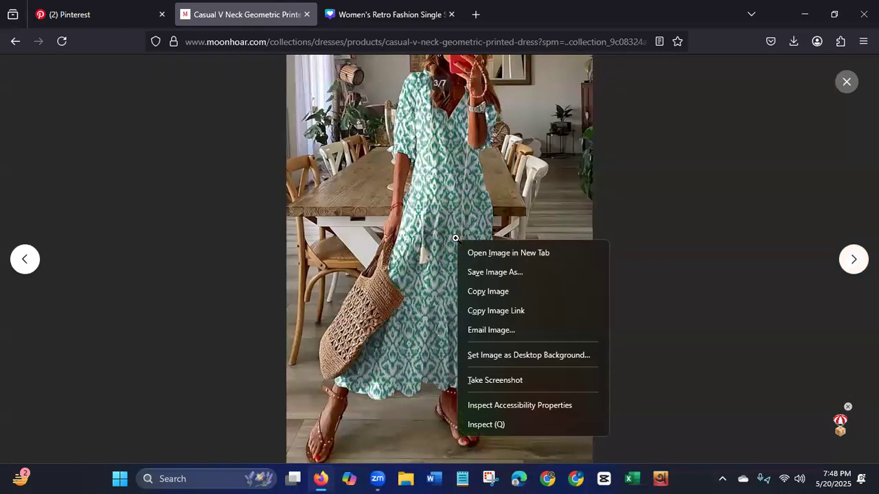
click(526, 294)
click(407, 27)
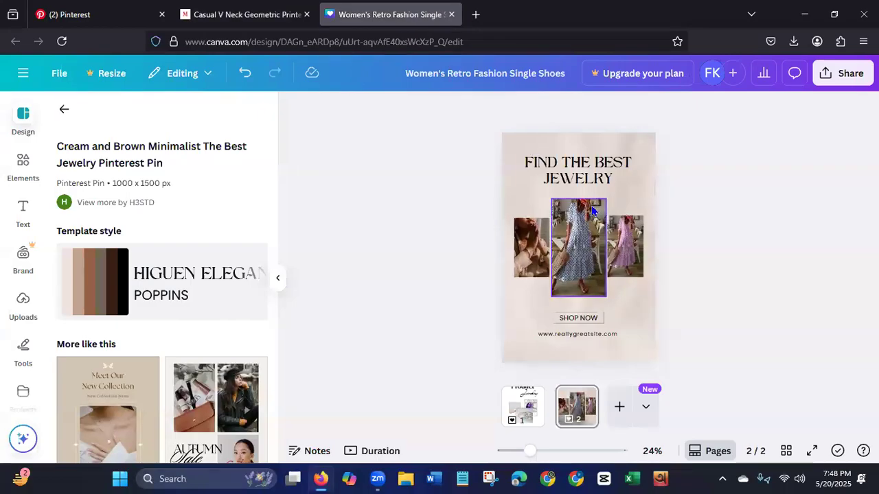
key(ctrl+v)
drag(587, 232, 529, 266)
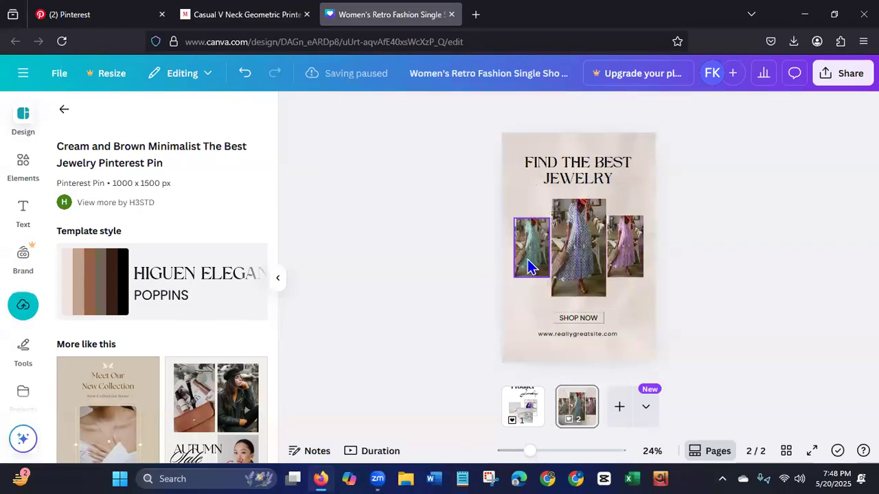
Copy the title "Casual V Neck Geometric Printed Dress" from the product page and replace the pin's headline in Canva with it.
click(234, 24)
click(847, 83)
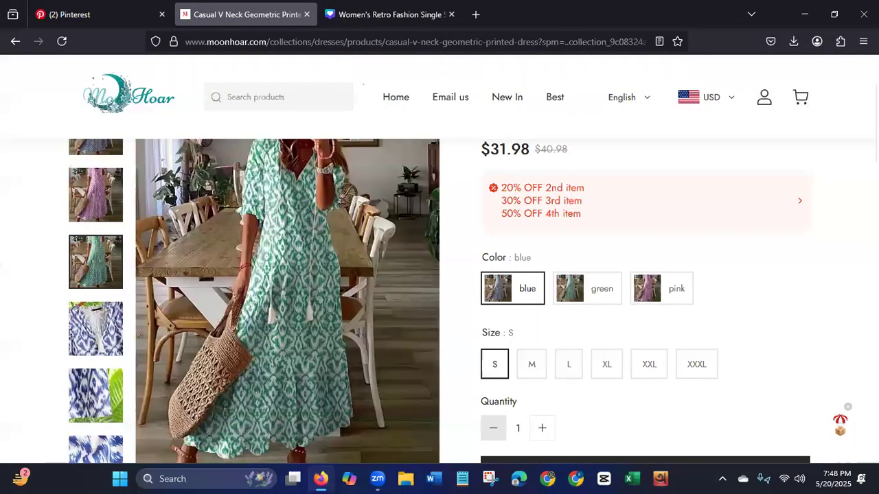
scroll(537, 218, up, 3)
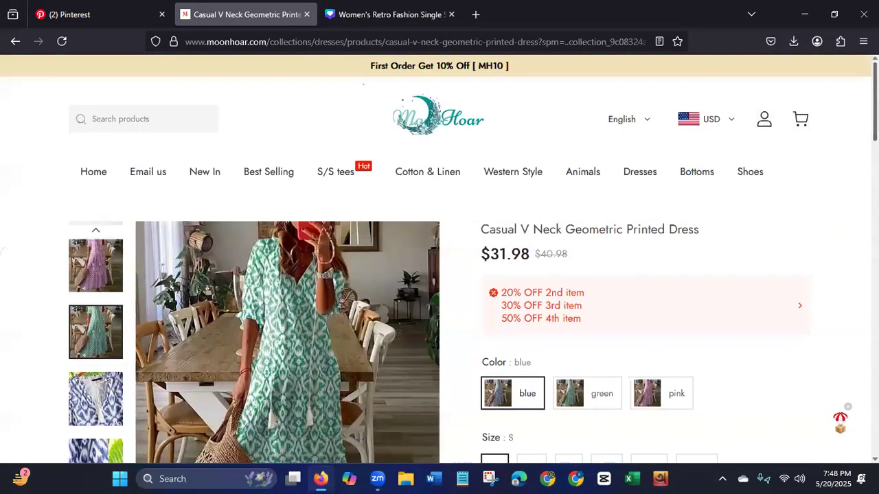
drag(479, 229, 698, 248)
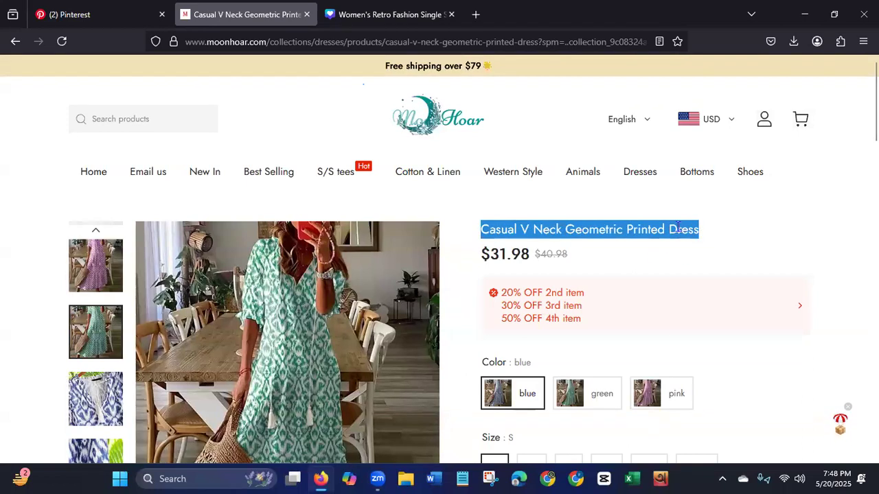
right_click(689, 241)
click(695, 242)
click(398, 15)
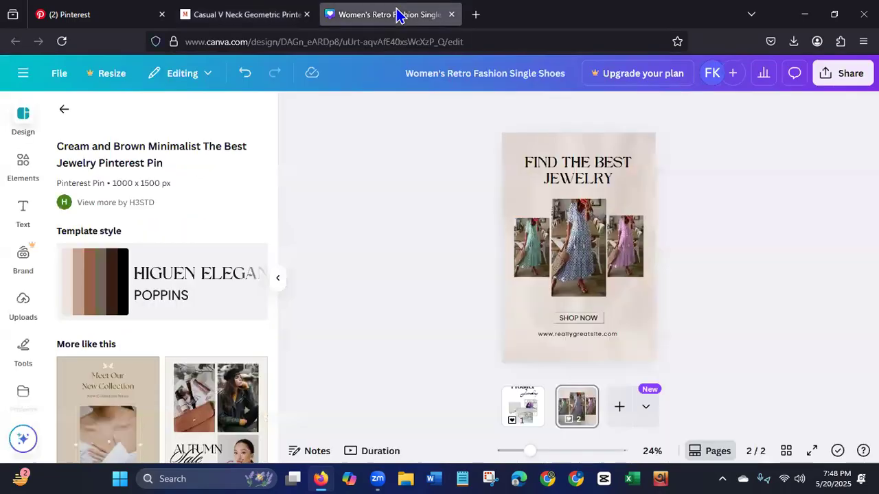
double_click(612, 179)
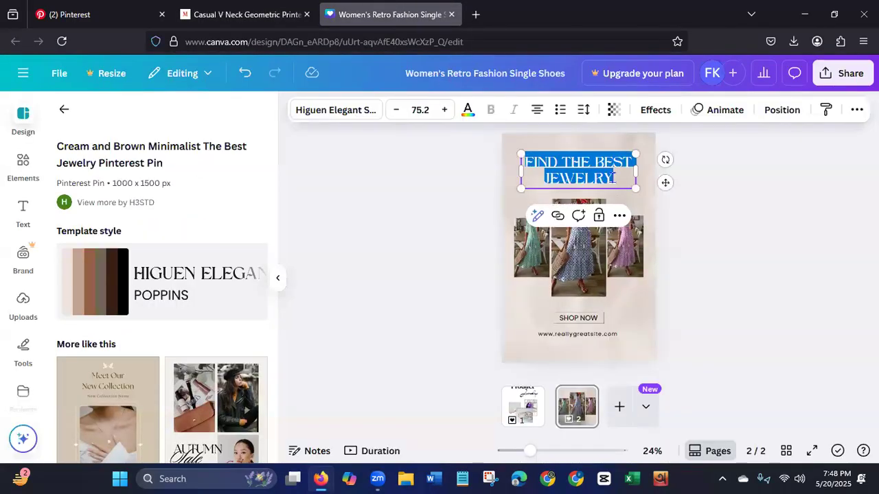
key(BackSpace)
key(ctrl+v)
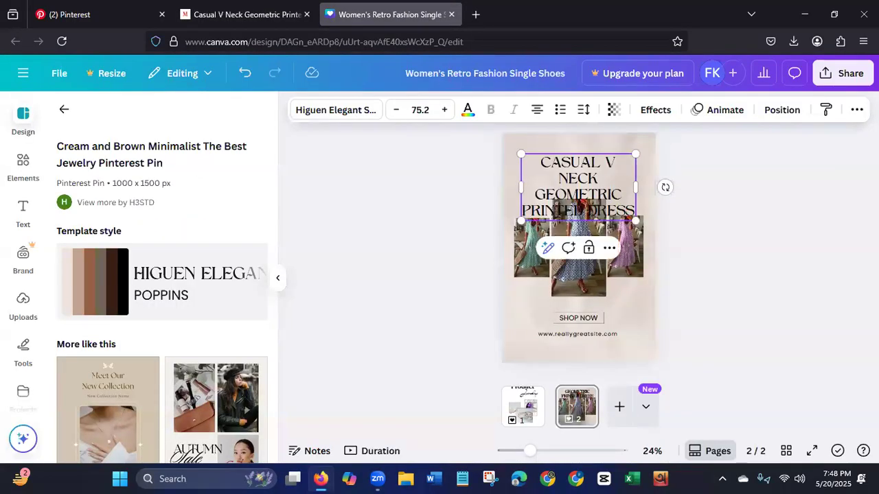
Widen the headline's text box to fit three lines and move it up, centred above the dress photos.
drag(521, 187, 501, 189)
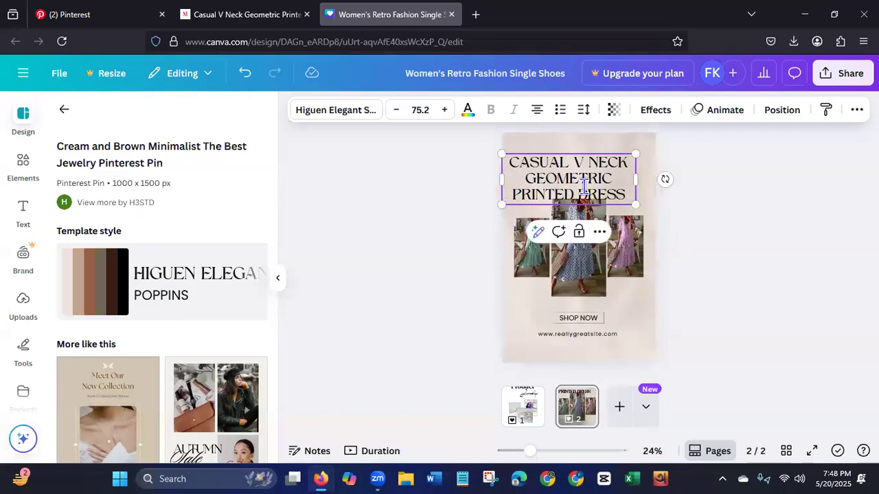
drag(598, 189, 608, 175)
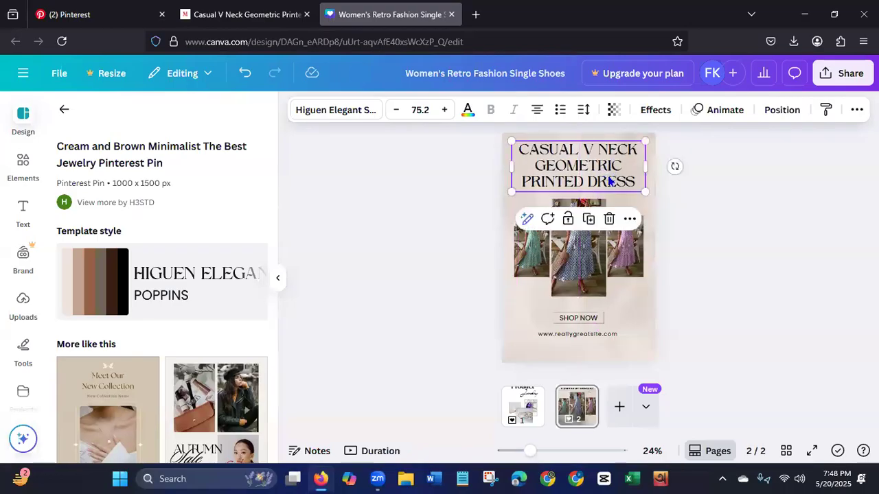
click(428, 315)
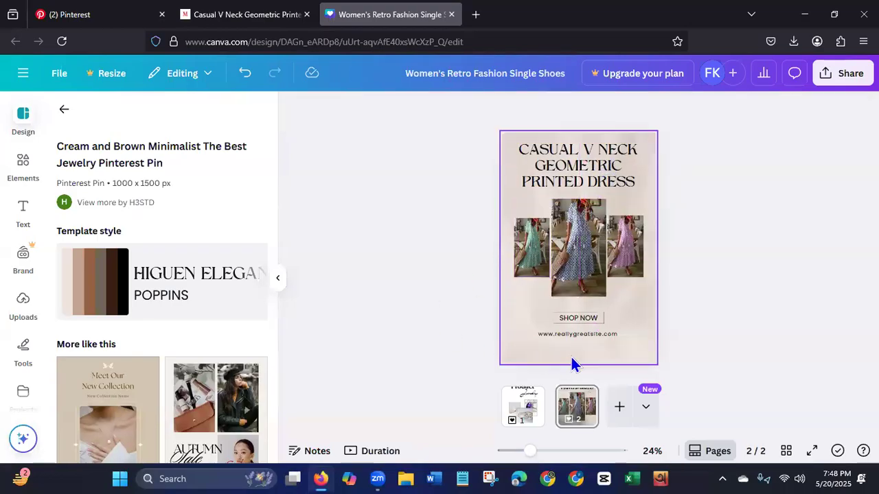
click(615, 336)
double_click(616, 337)
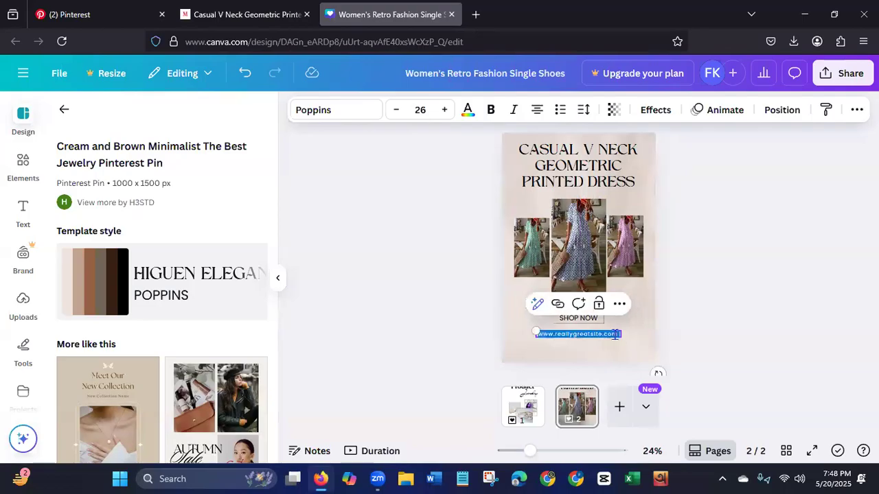
key(BackSpace)
text(www)
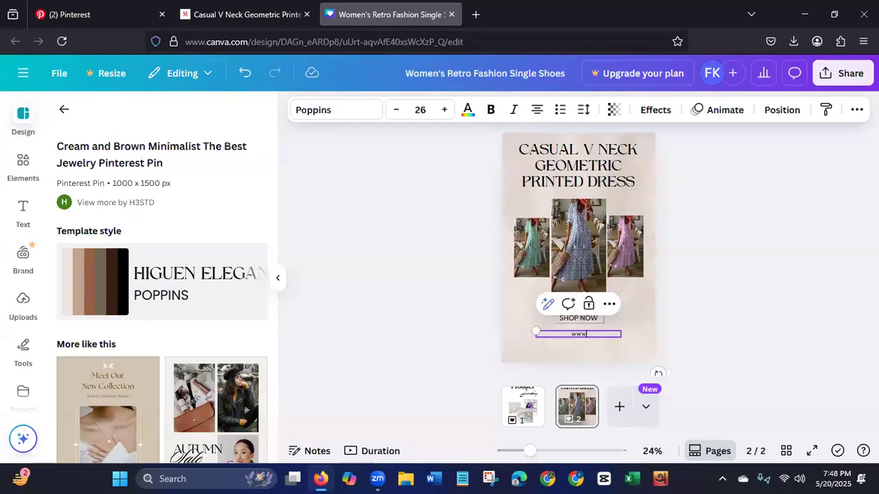
text(.monohar.com)
click(447, 345)
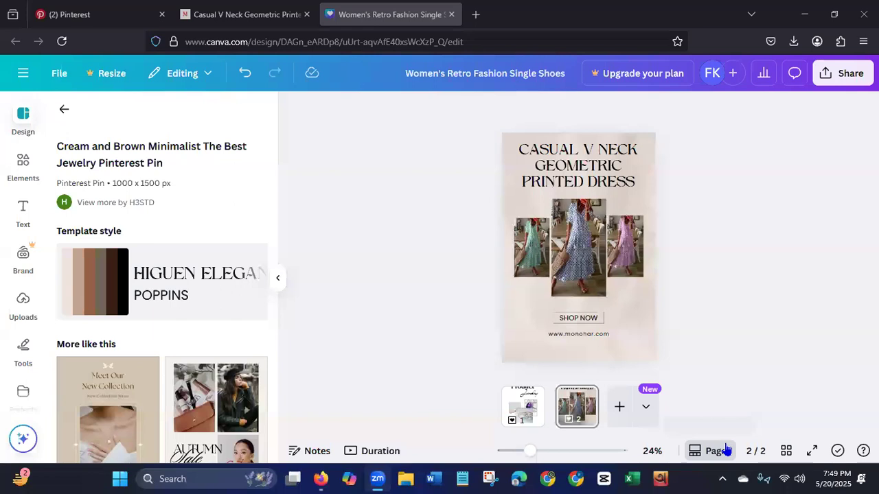
Try dark blue and light grey photo colours on the pin's background, settling on the lightest cream from the background image's palette.
click(511, 326)
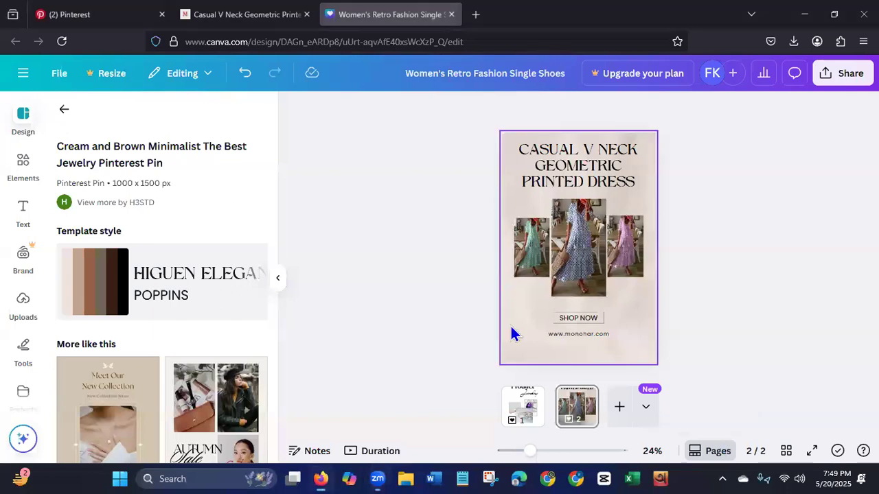
click(553, 111)
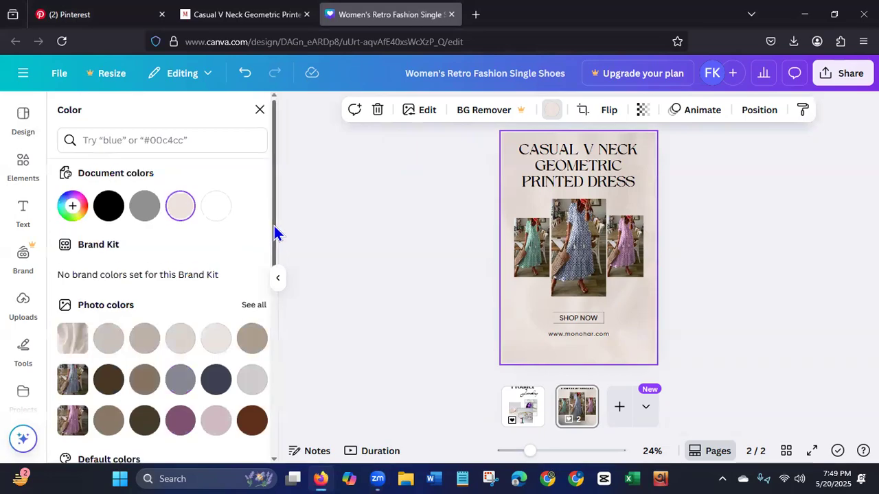
drag(276, 233, 273, 273)
click(217, 303)
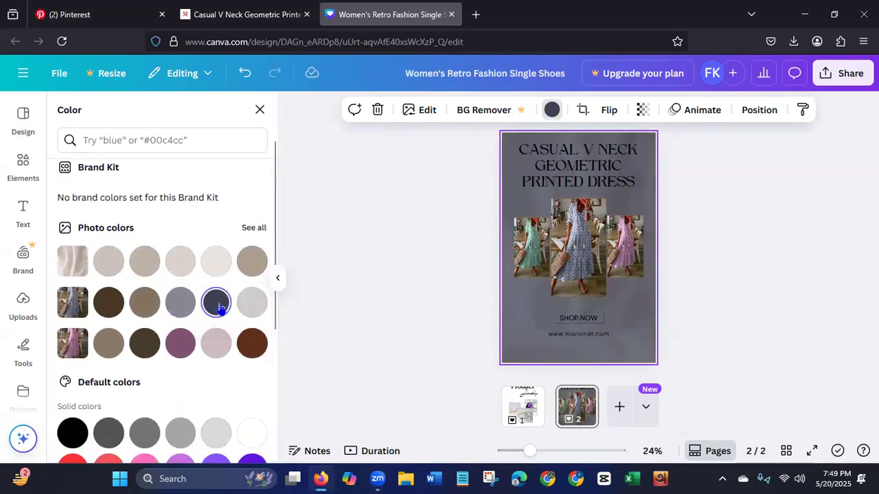
click(251, 304)
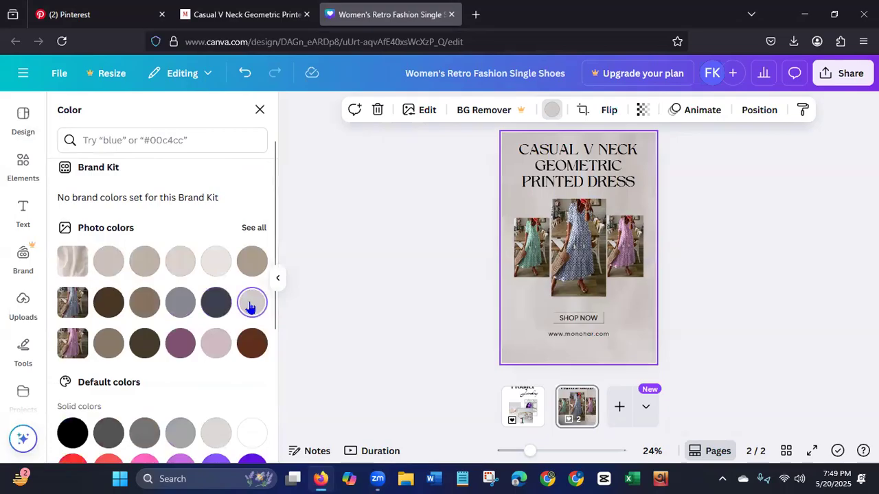
click(220, 268)
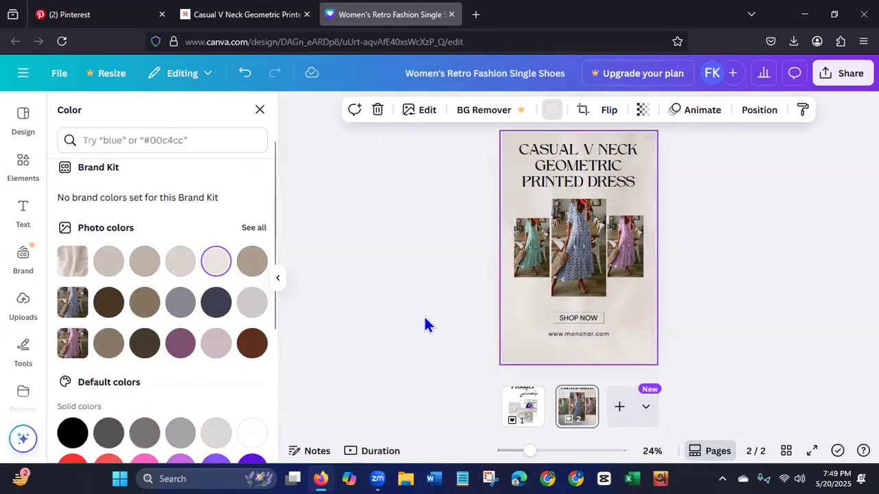
Delete the first page with the "New Product Jewelry" design and duplicate the remaining dress pin page.
click(539, 399)
click(534, 398)
click(474, 357)
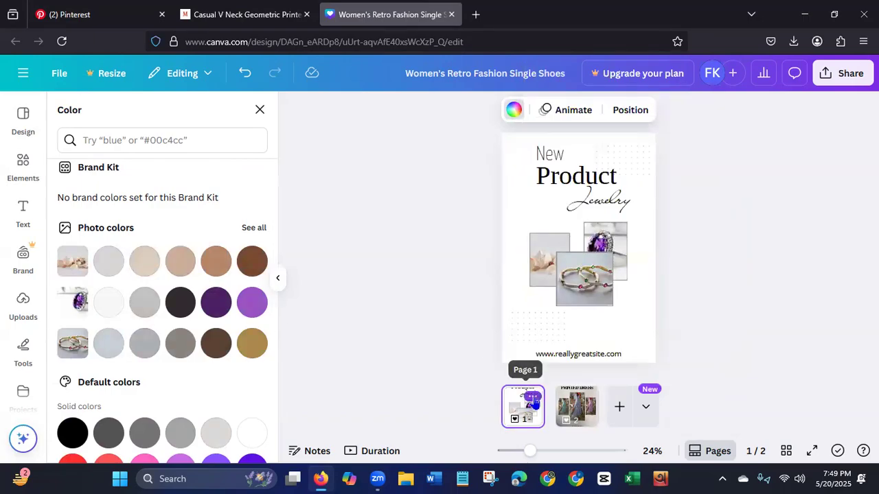
click(533, 397)
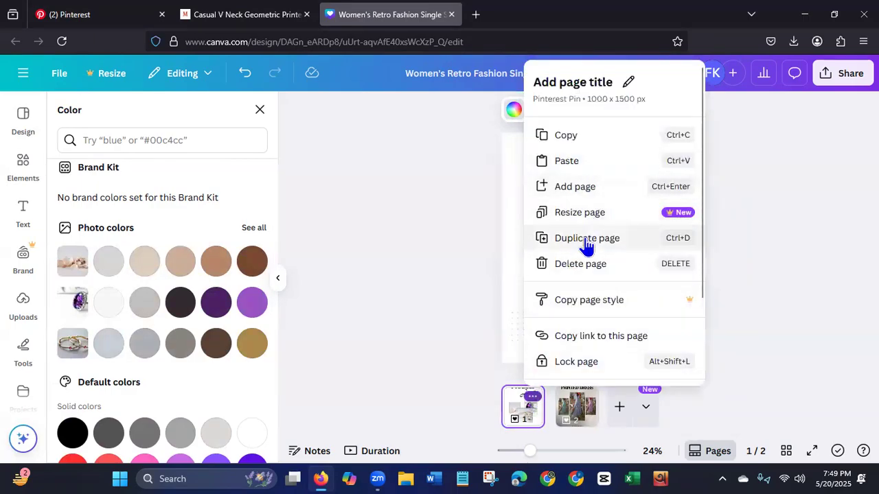
click(584, 266)
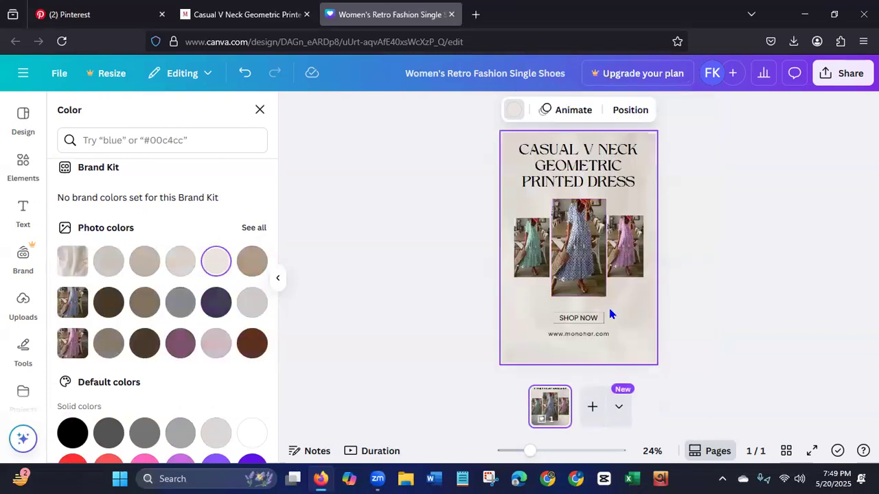
click(560, 397)
click(597, 241)
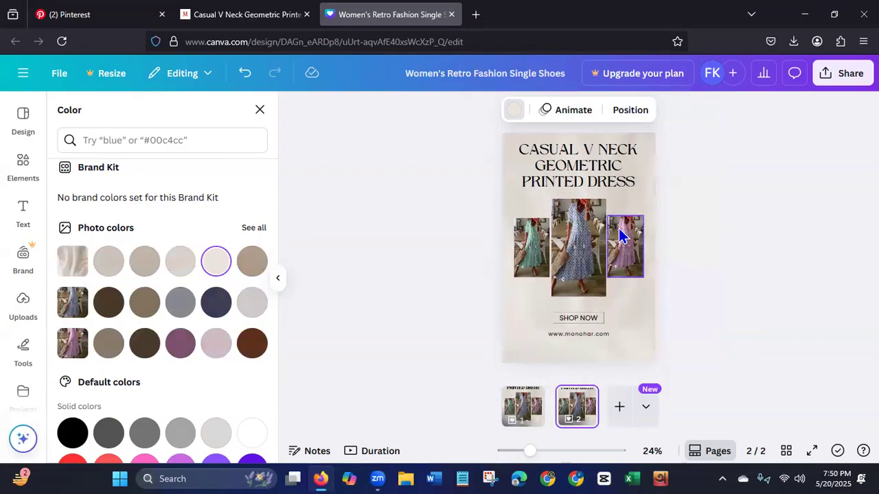
Delete the pink and green dress photos together with their frames from the duplicated page.
click(627, 248)
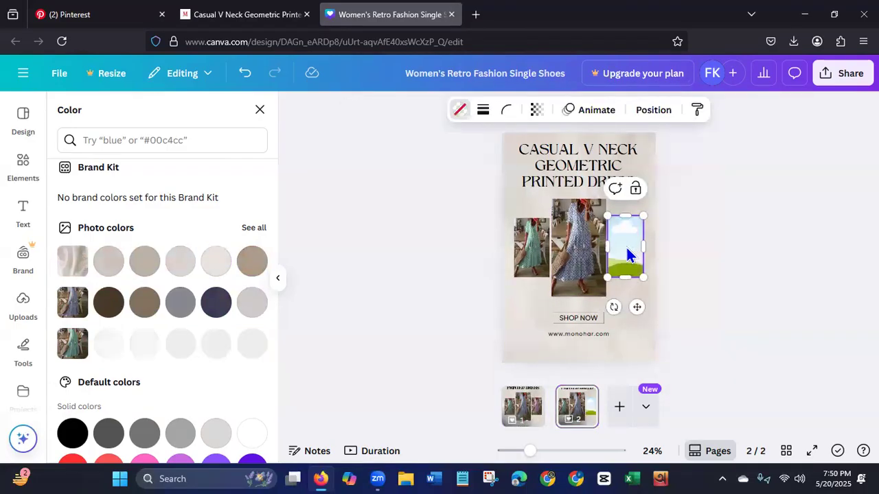
key(Delete)
click(521, 260)
key(Delete)
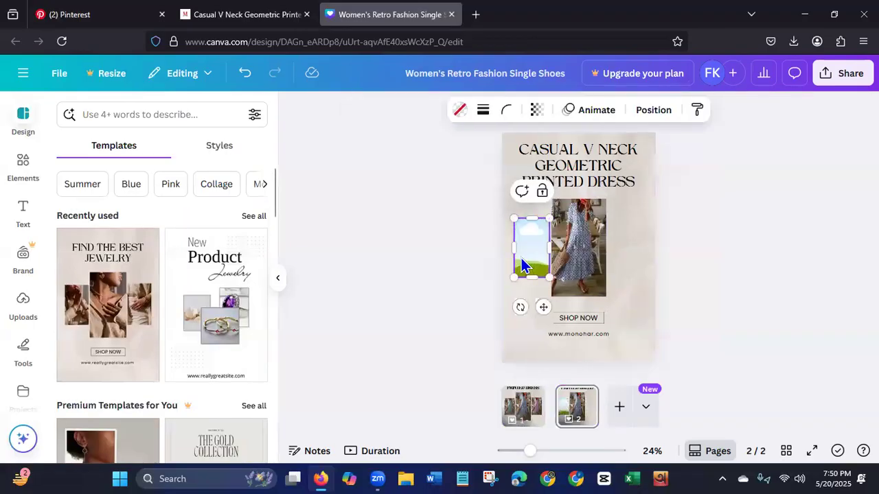
key(Delete)
Enlarge the blue dress photo's frame and centre it between the headline and SHOP NOW, adjusting its height to show the whole dress.
click(579, 260)
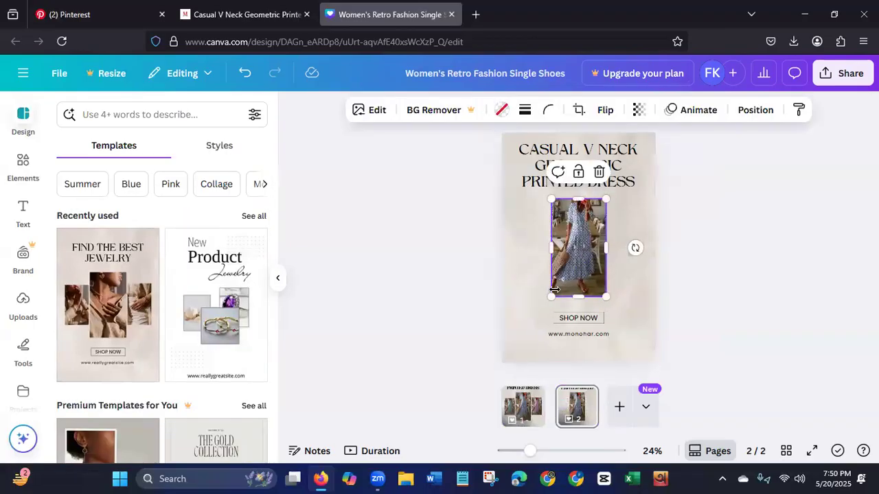
drag(553, 295, 522, 305)
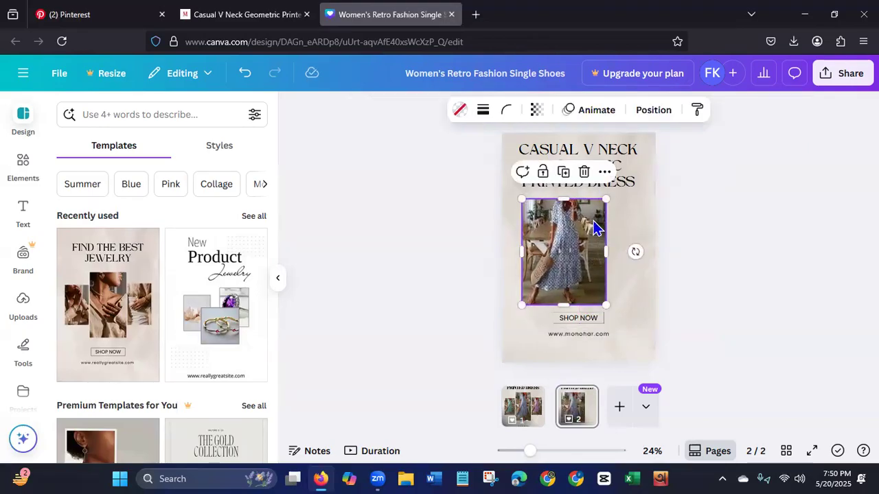
mouse_move(605, 199)
mouse_down()
mouse_move(619, 199)
mouse_move(613, 207)
mouse_up()
drag(580, 261, 591, 258)
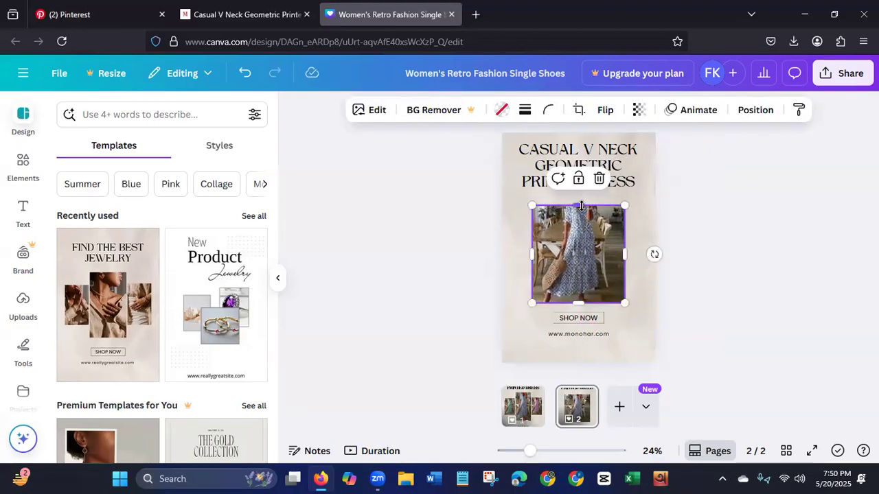
drag(578, 205, 583, 188)
drag(582, 246, 581, 255)
click(449, 256)
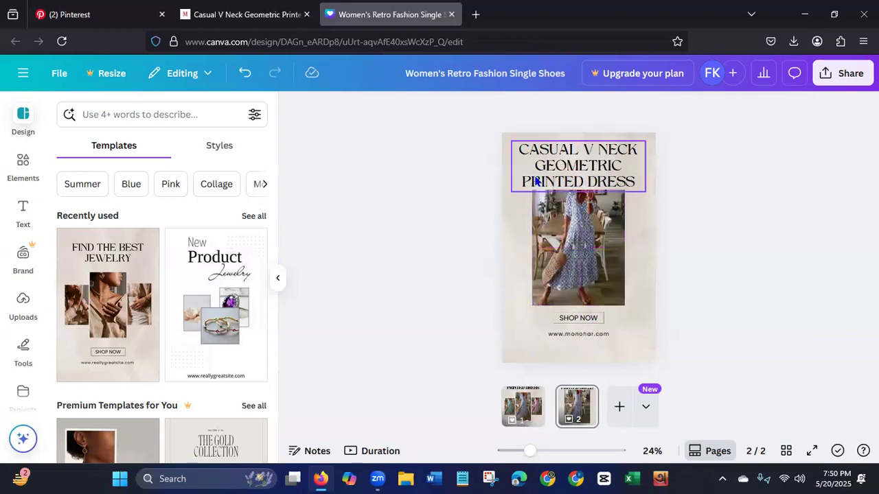
Shrink the second page's headline to a font size of about 45.5 and centre it in two lines above the photo.
click(556, 168)
drag(644, 191, 595, 160)
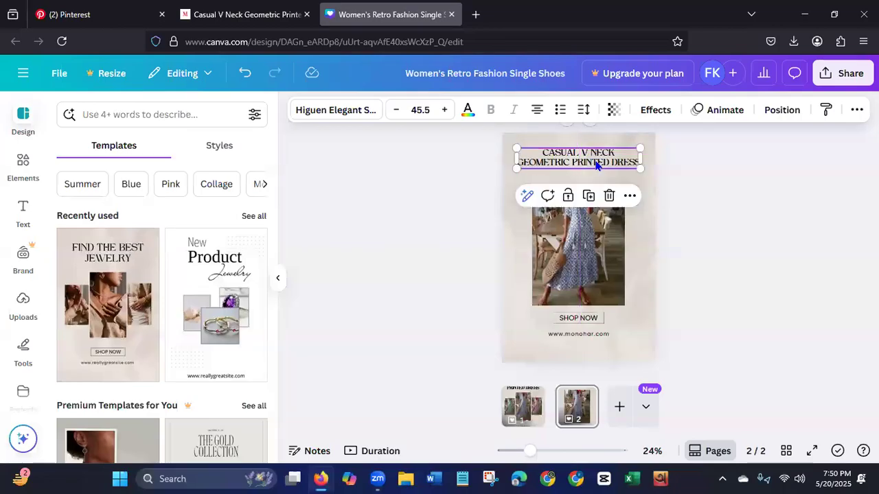
click(459, 268)
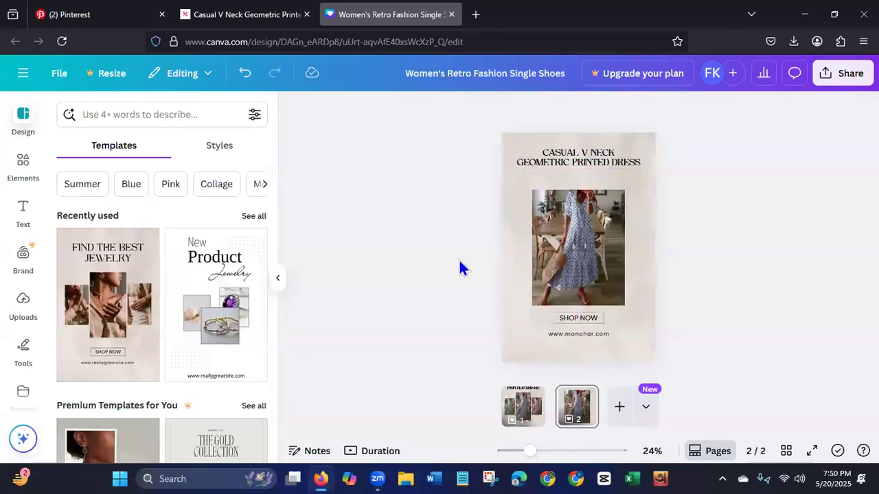
Recolor the second page's fabric background to black, trying the dress photo's brown and grey tones first.
click(512, 331)
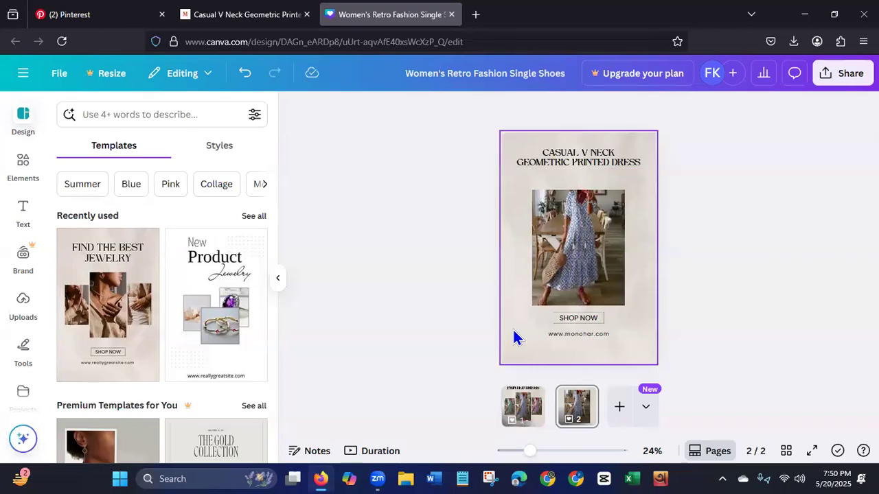
click(551, 111)
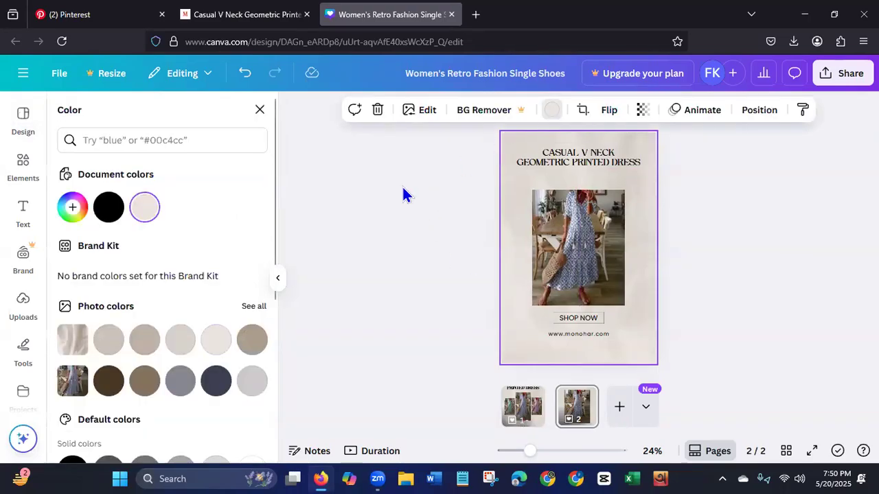
drag(274, 226, 273, 300)
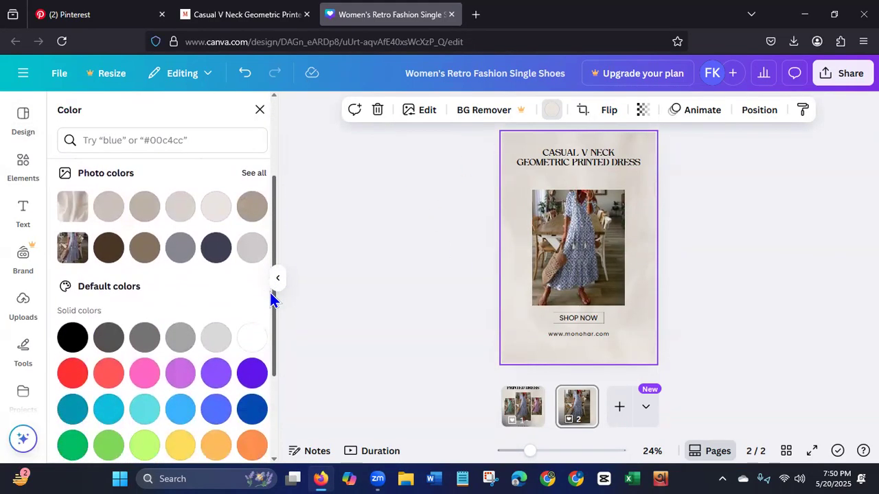
click(117, 256)
click(146, 261)
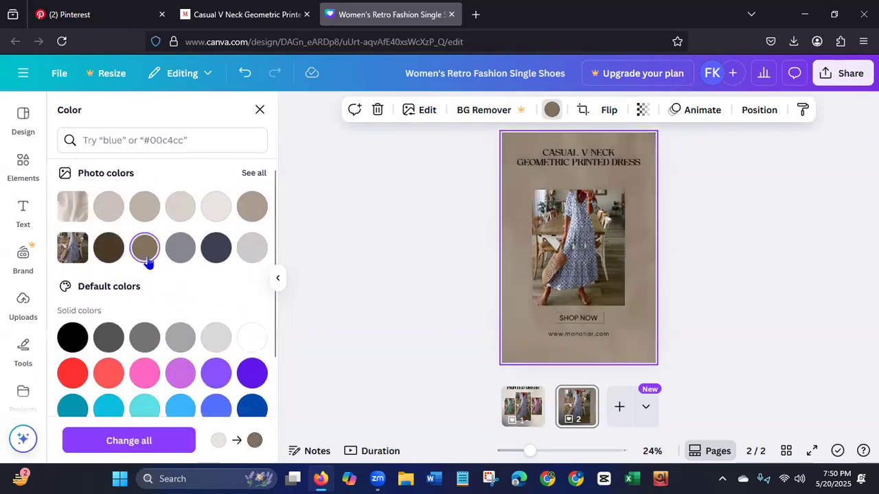
click(177, 260)
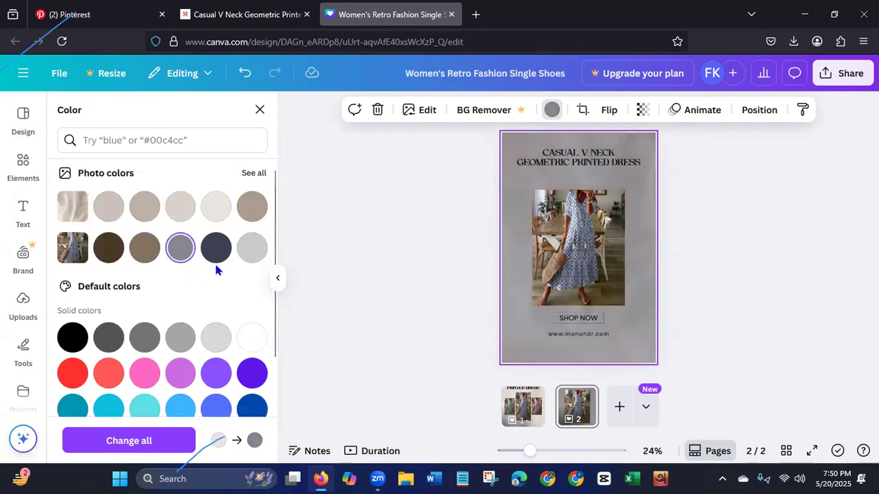
drag(274, 308, 274, 231)
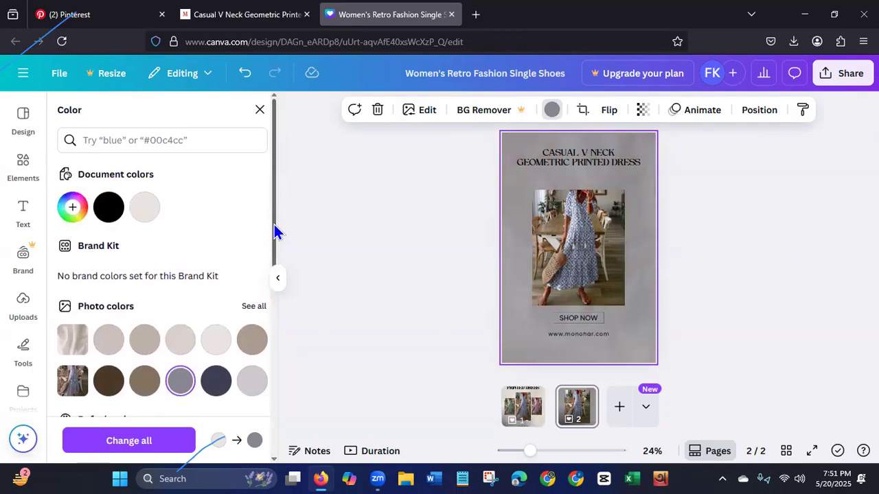
click(110, 210)
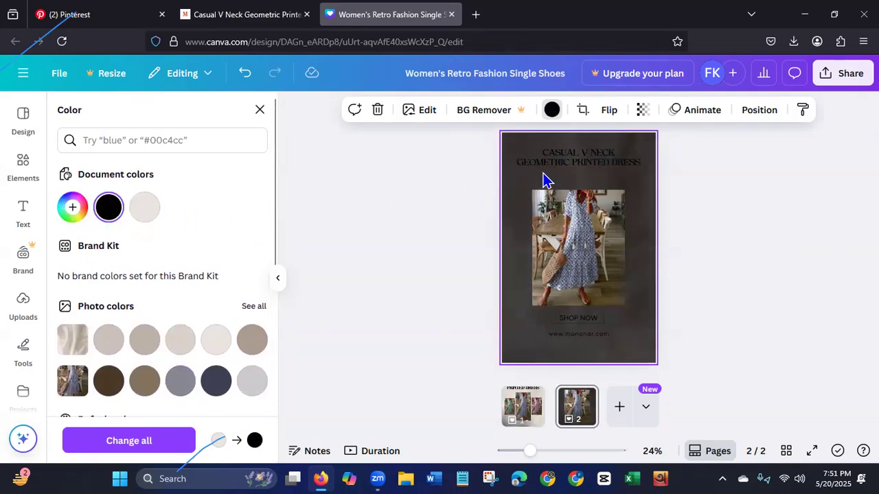
Change the headline, website address and SHOP NOW text on the dark page to white.
click(561, 163)
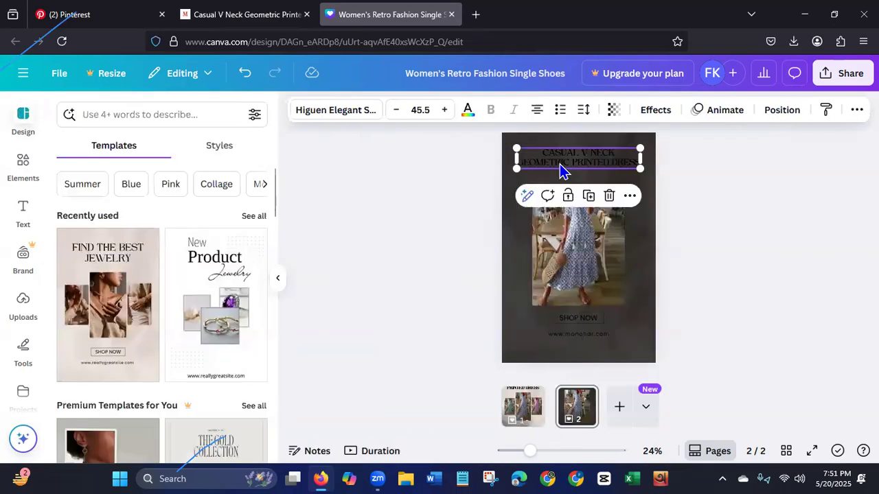
click(467, 113)
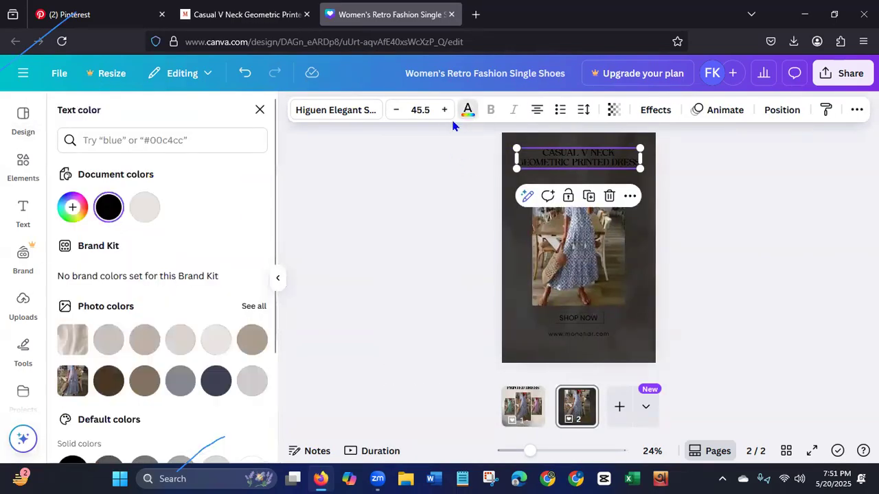
drag(275, 251, 274, 363)
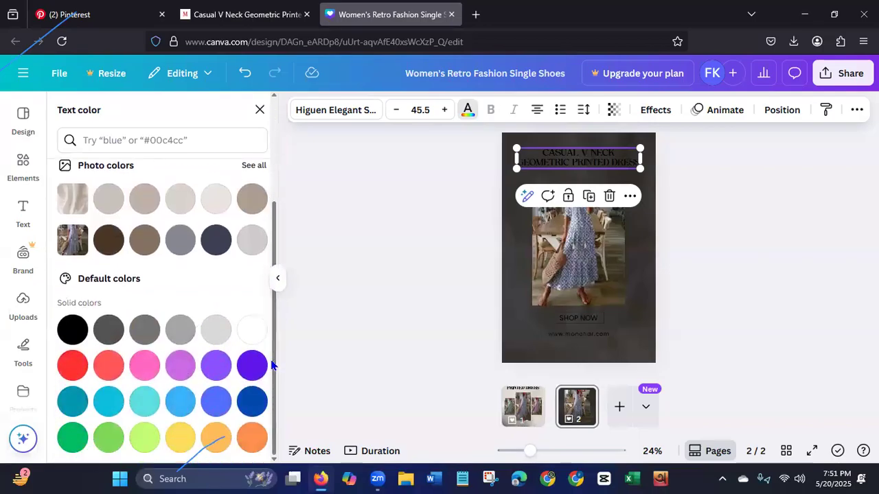
click(251, 332)
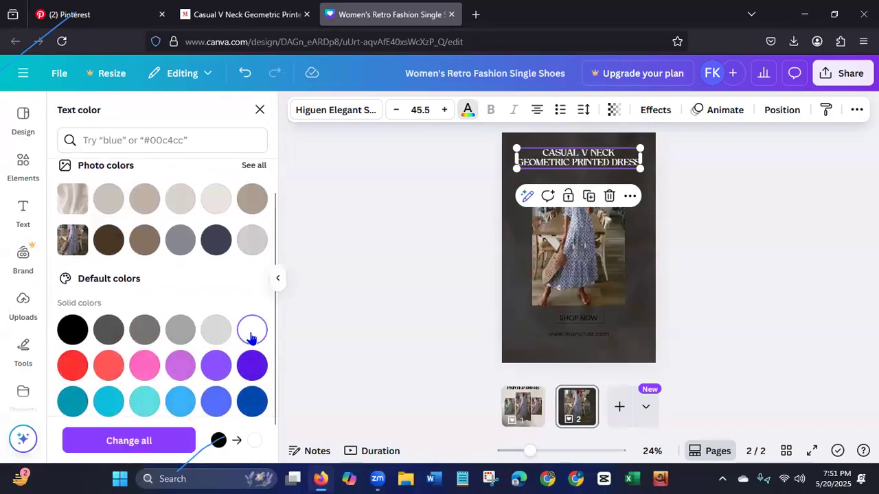
click(559, 334)
click(255, 332)
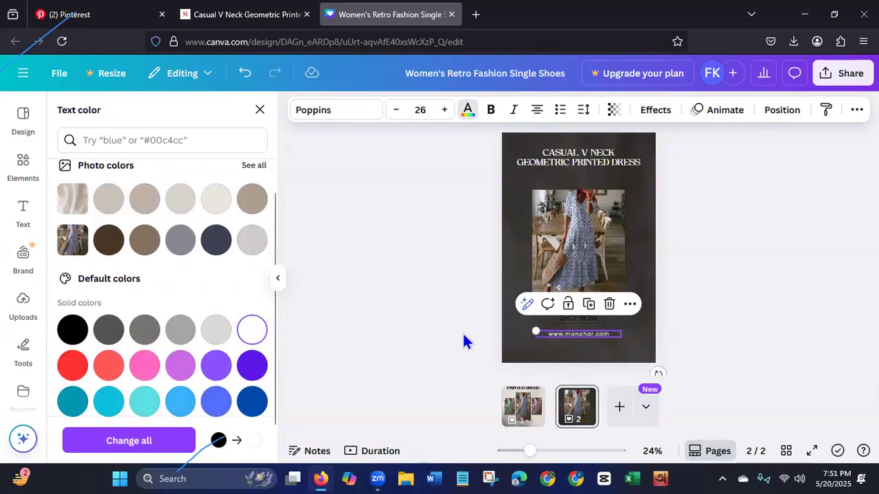
click(593, 319)
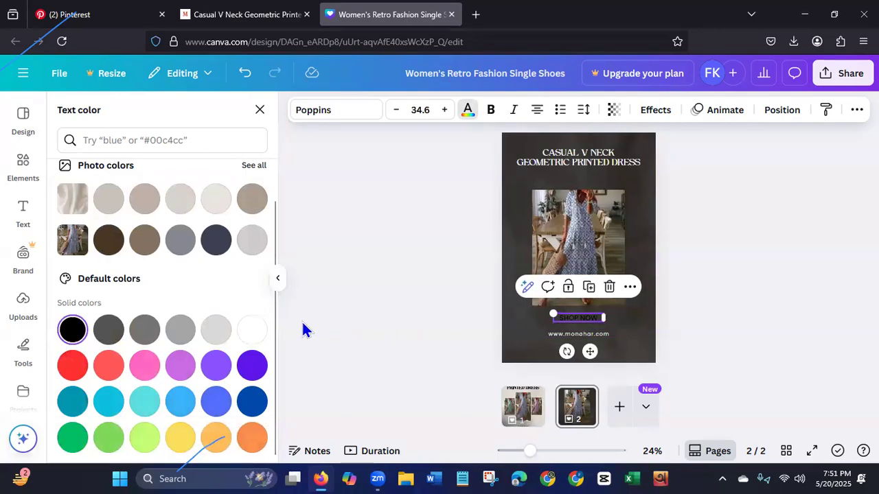
click(252, 331)
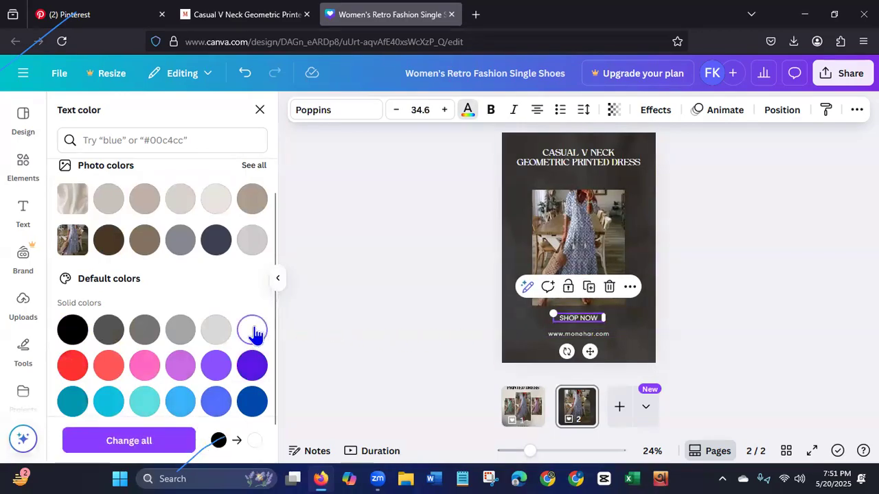
click(379, 315)
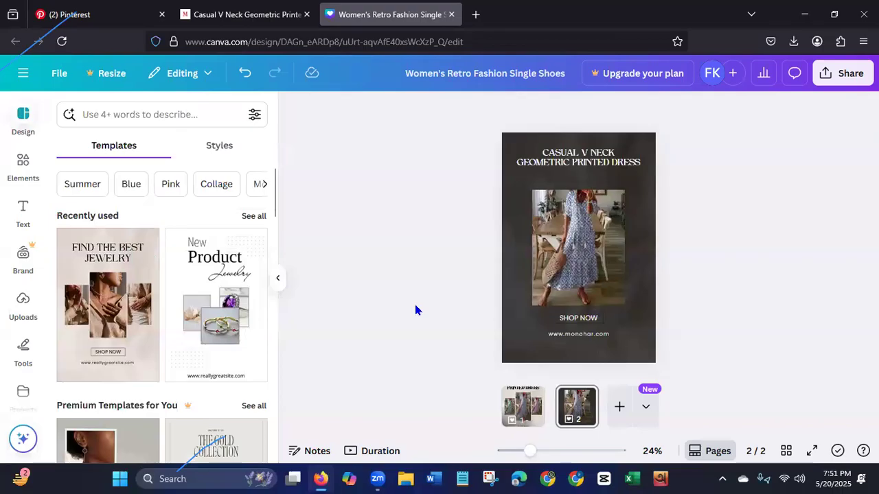
Duplicate the first page and delete the central blue dress photo with its frame from the copy.
right_click(537, 404)
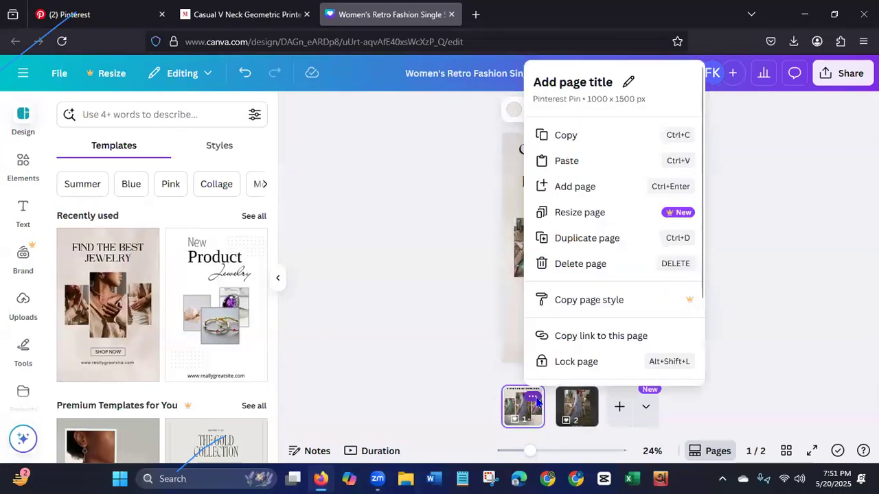
click(590, 239)
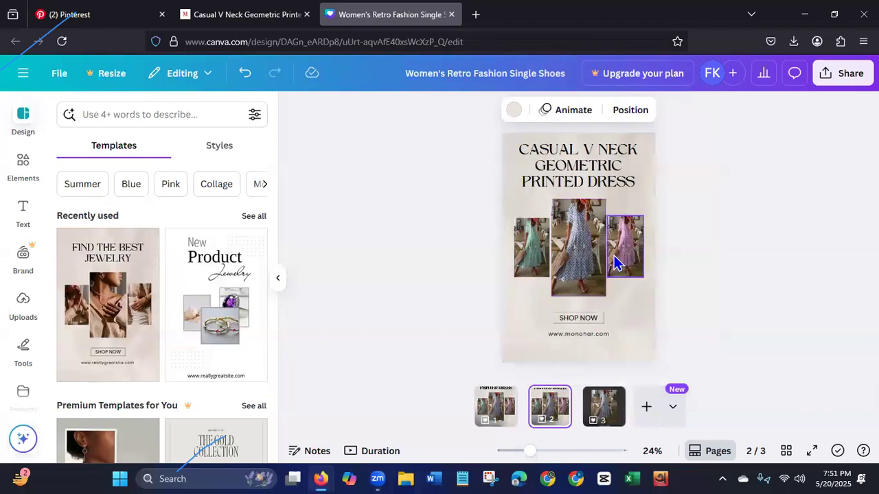
click(576, 266)
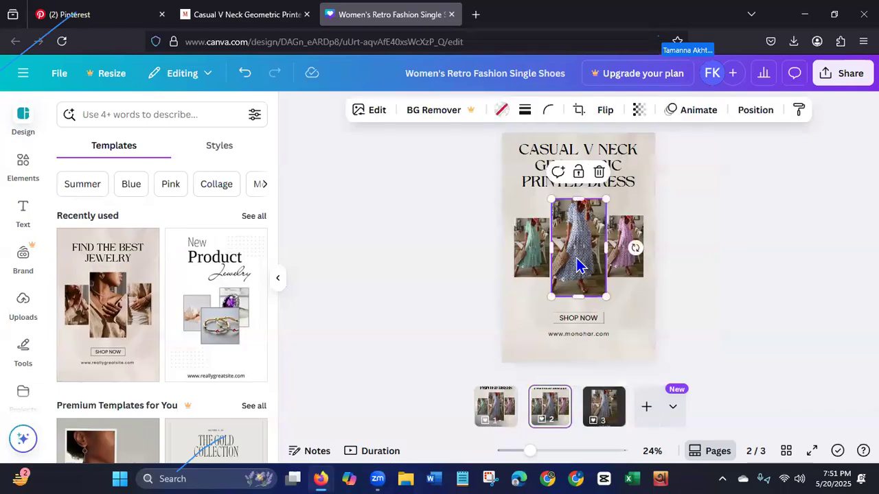
key(Delete)
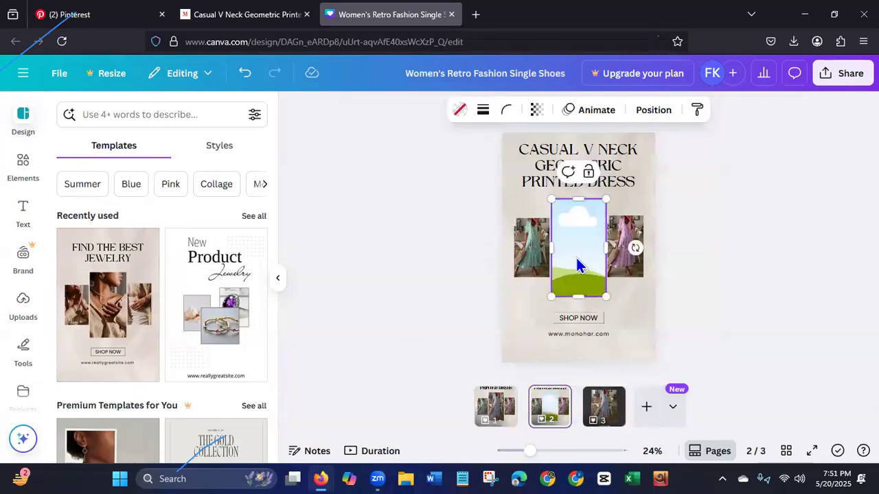
key(Delete)
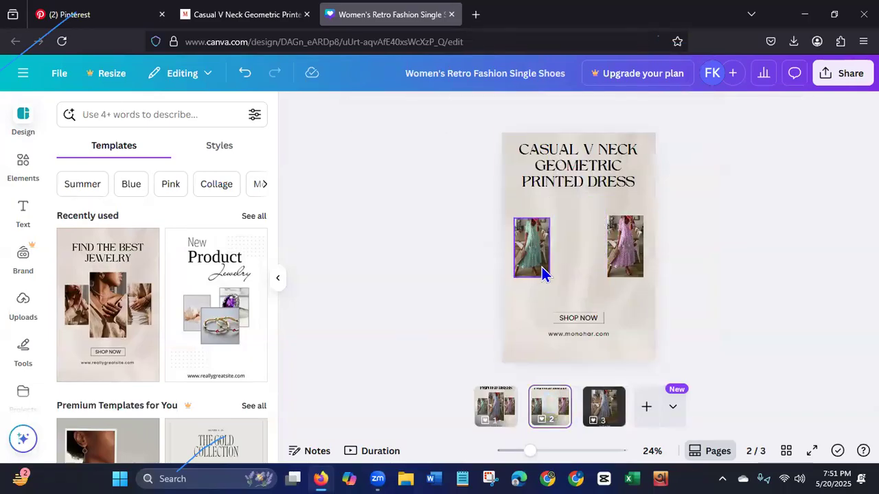
Enlarge the green and pink dress photos and stagger them side by side, with the green one higher and the pink one lower.
click(540, 271)
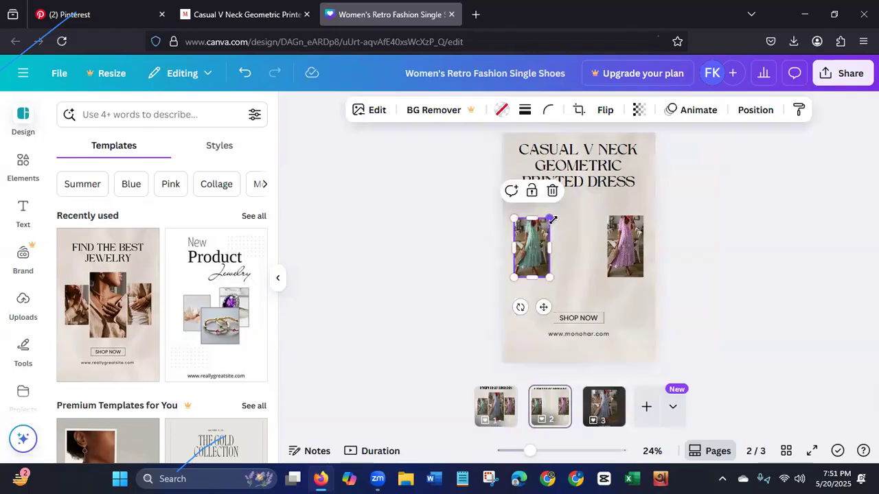
drag(552, 219, 550, 192)
drag(546, 234, 547, 247)
click(628, 255)
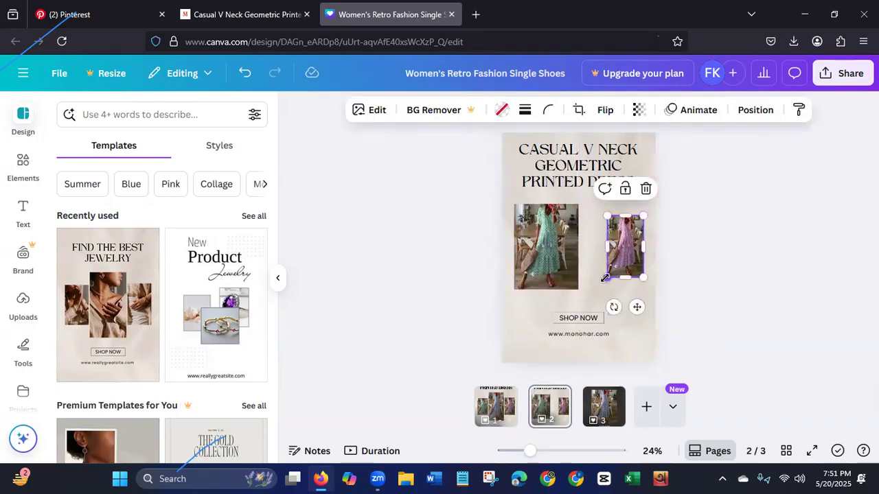
drag(605, 280, 584, 302)
drag(613, 270, 609, 274)
click(440, 292)
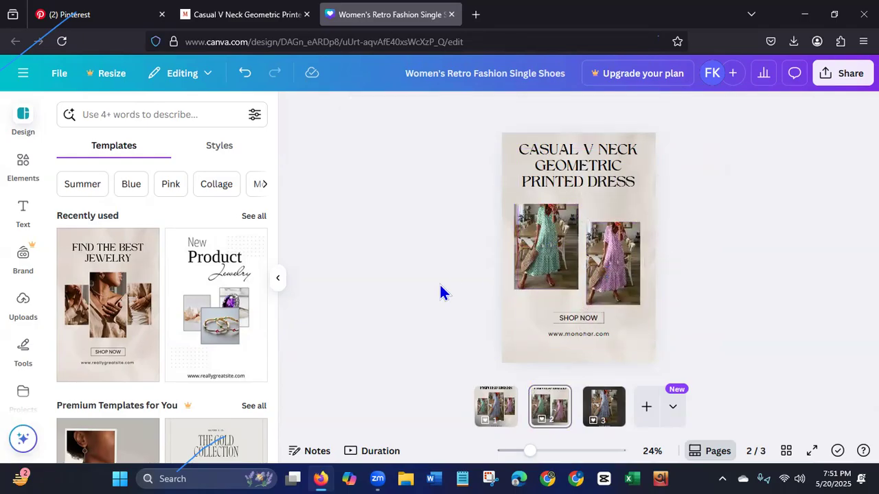
click(543, 255)
drag(542, 255, 541, 242)
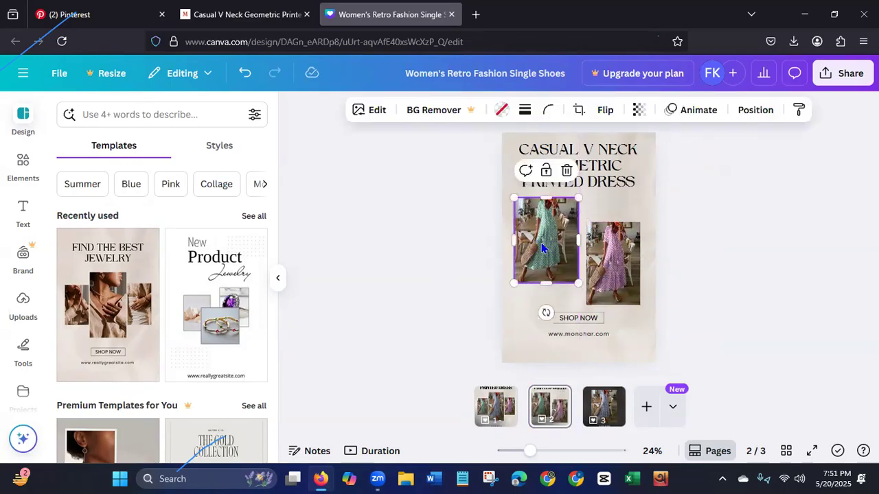
click(424, 294)
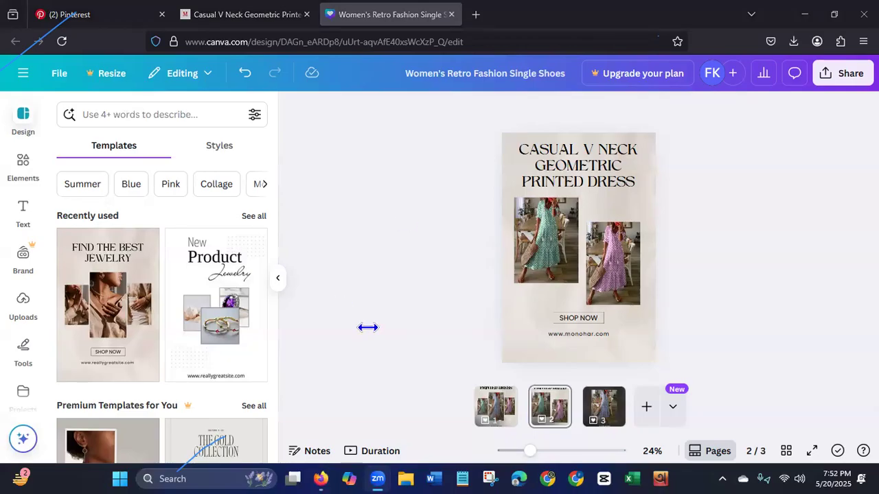
Duplicate the two-photo page and delete the green dress photo with its frame from the copy.
click(554, 397)
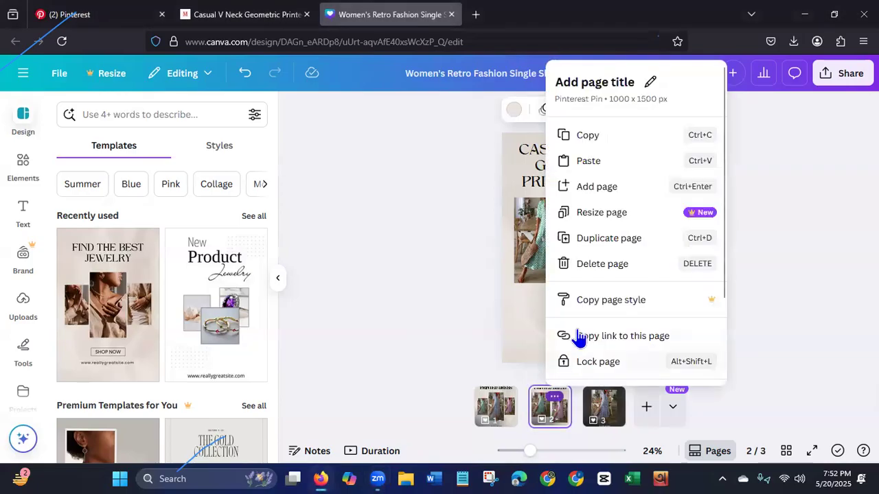
click(596, 240)
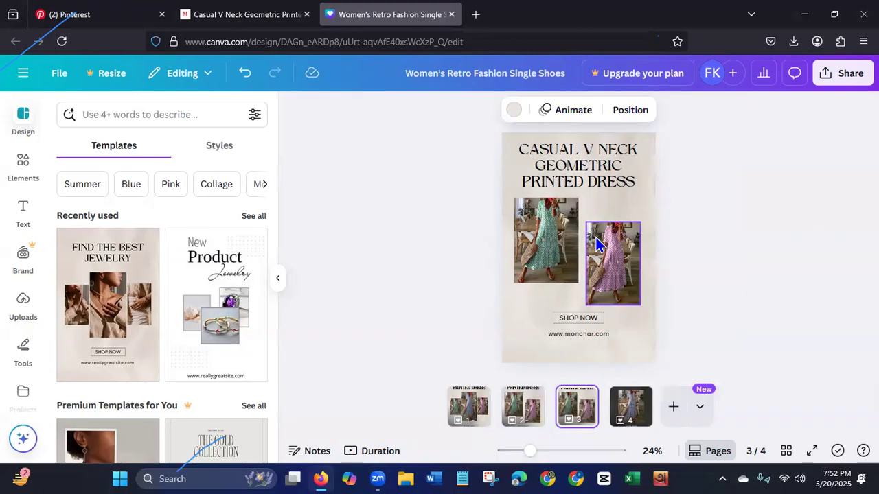
click(557, 264)
key(Delete)
key(Delete)
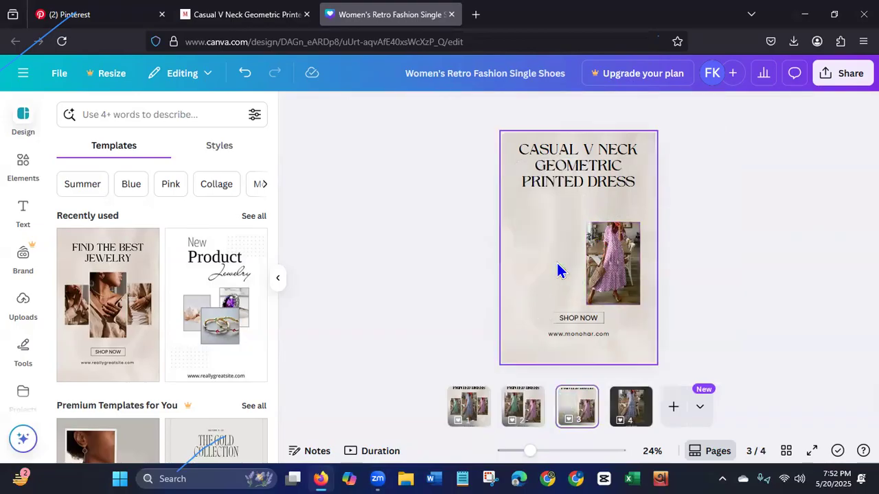
Move the third page's headline to the lower area and enlarge the pink dress photo to show the whole dress from the page's top edge.
click(608, 269)
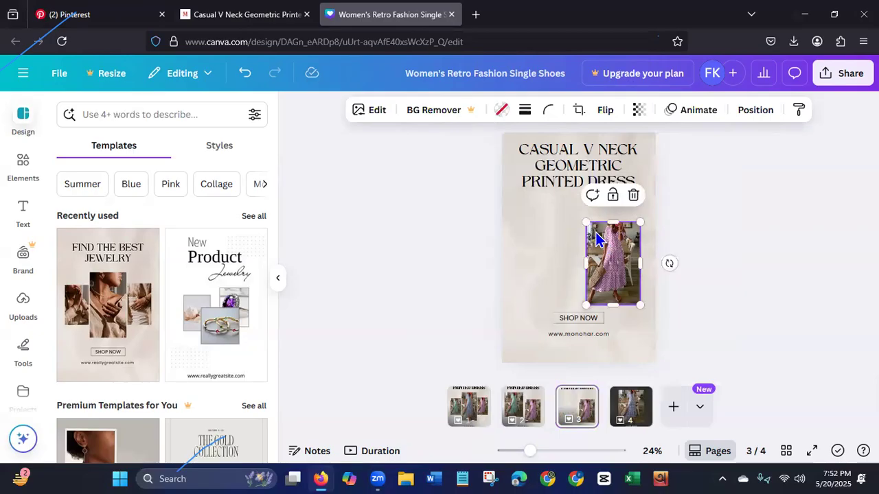
drag(558, 180, 548, 330)
click(609, 234)
drag(609, 234, 625, 148)
drag(600, 217, 525, 261)
drag(620, 206, 620, 221)
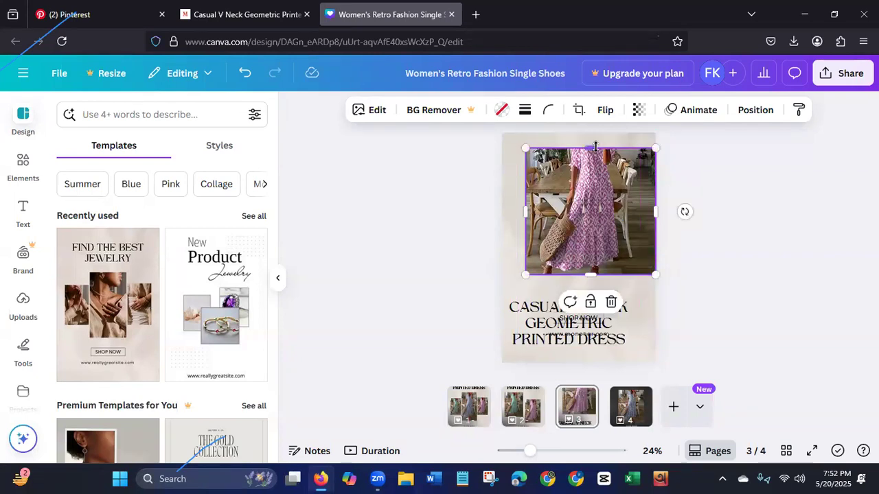
drag(595, 143, 595, 129)
drag(595, 200, 591, 229)
drag(592, 156, 592, 129)
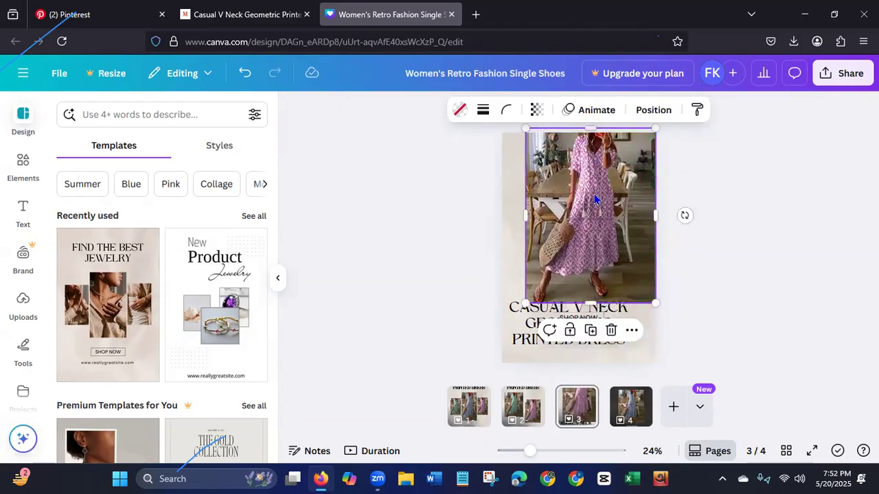
drag(595, 199, 595, 212)
drag(593, 143, 594, 133)
drag(571, 225, 560, 220)
click(403, 270)
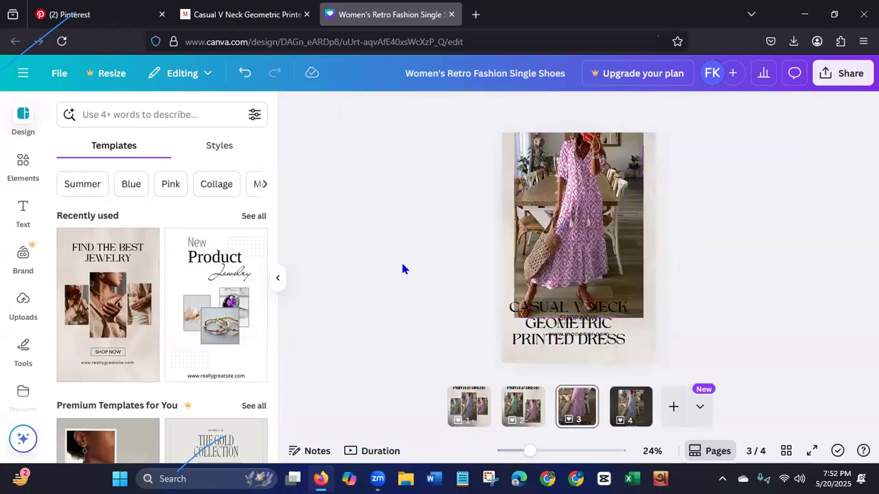
Delete the headline from the third page and move the website address slightly lower beneath the pink dress photo.
click(516, 333)
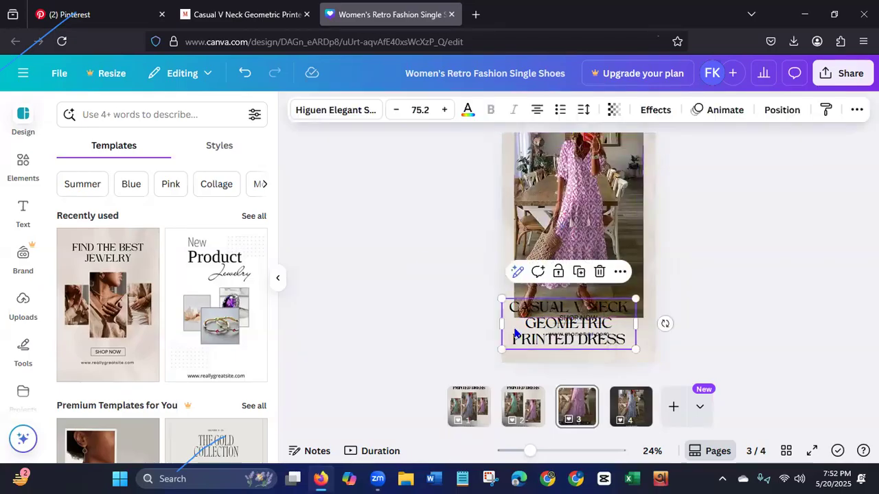
key(Delete)
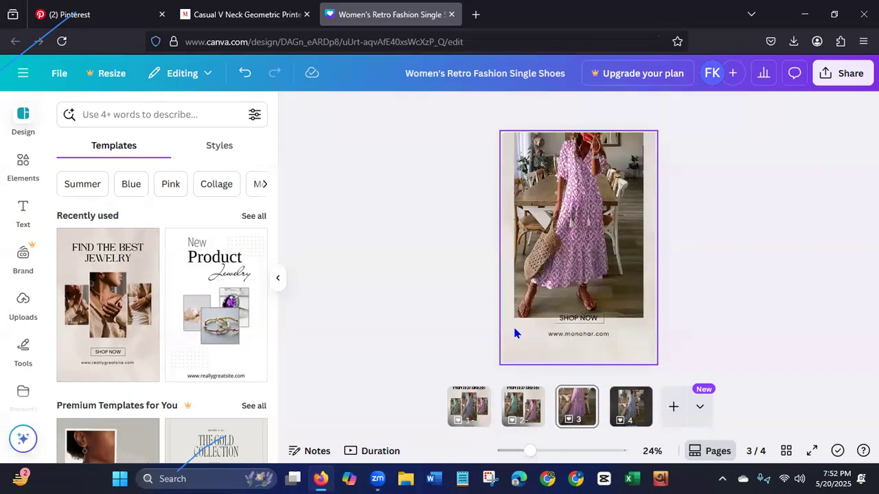
click(584, 337)
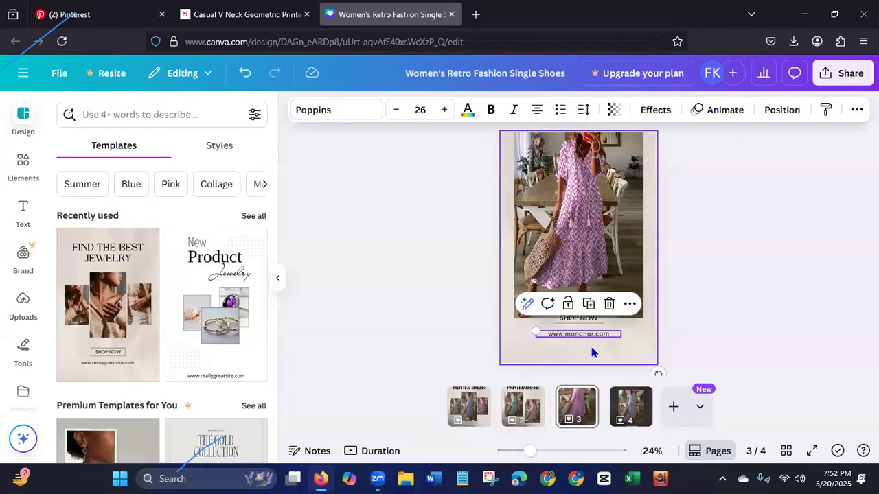
drag(595, 334, 594, 347)
click(447, 284)
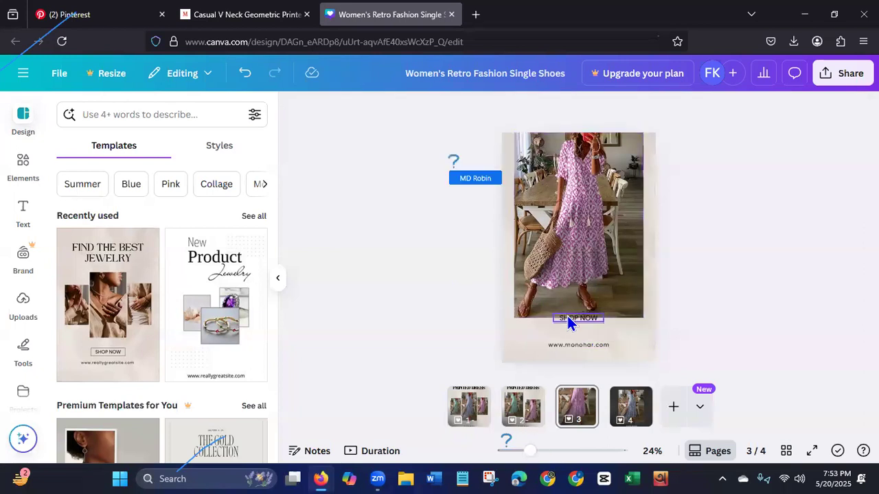
Move the SHOP NOW text and its outline box into the gap between the pink dress photo and the website address.
click(567, 316)
drag(588, 350, 588, 363)
click(454, 342)
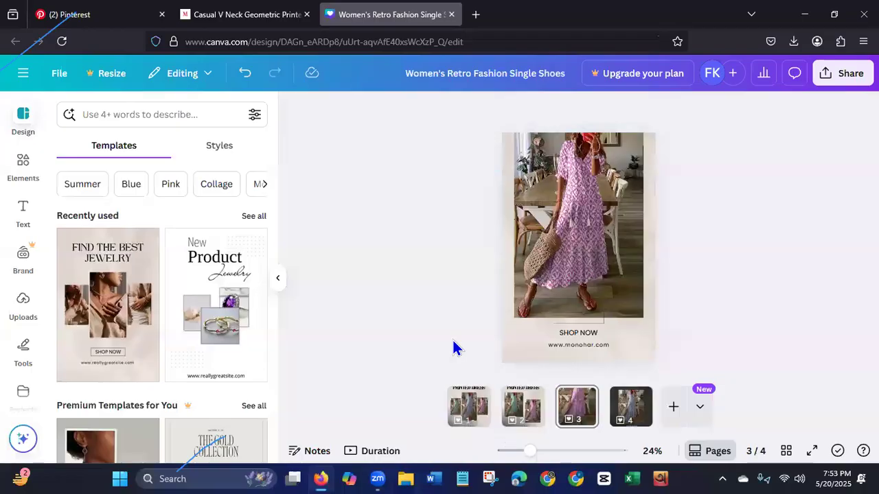
click(556, 320)
drag(588, 353, 589, 369)
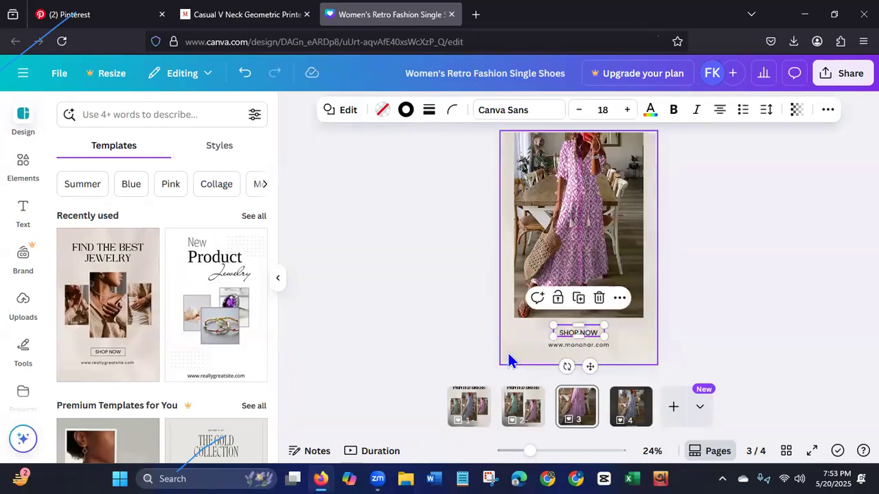
Recolour the third page's background with the purple taken from the dress photo's colours.
click(508, 353)
click(554, 111)
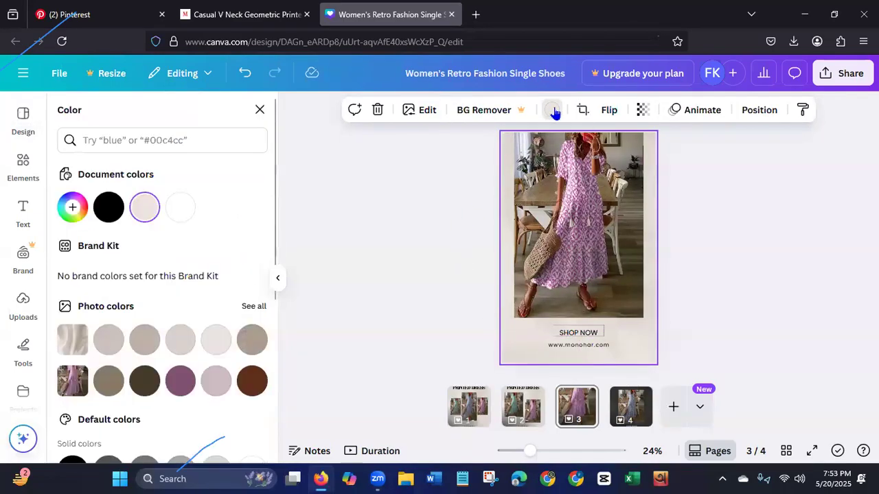
click(181, 388)
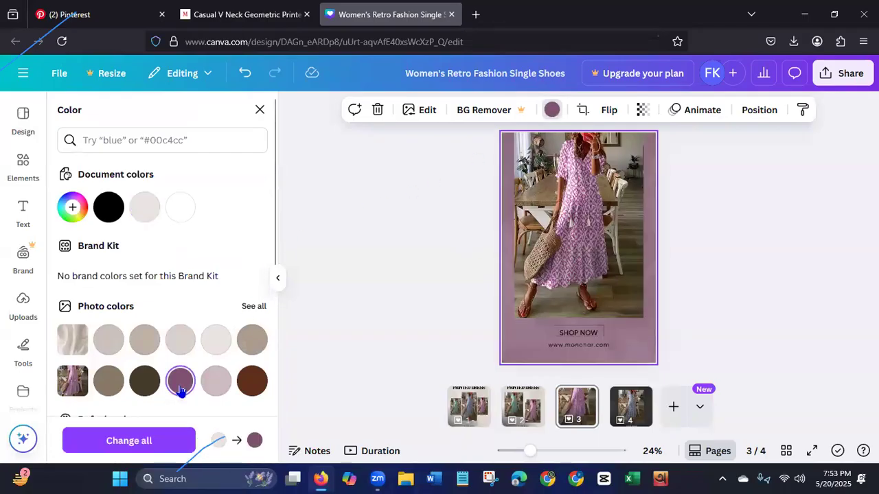
Set the website address and the SHOP NOW text on the purple page to white.
click(557, 347)
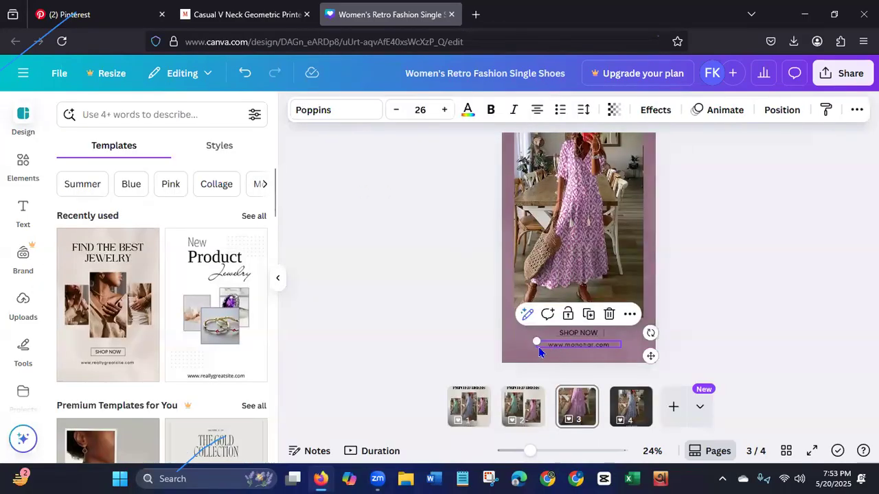
click(469, 110)
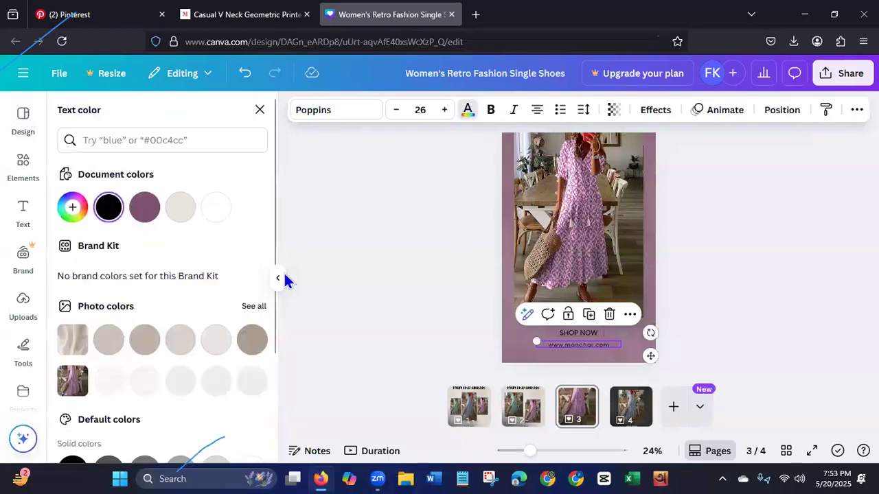
click(225, 215)
click(576, 335)
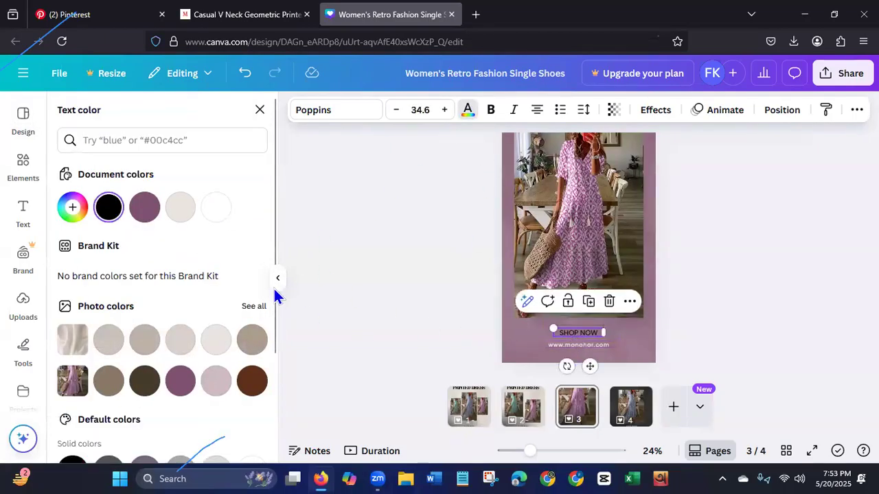
click(219, 216)
click(381, 318)
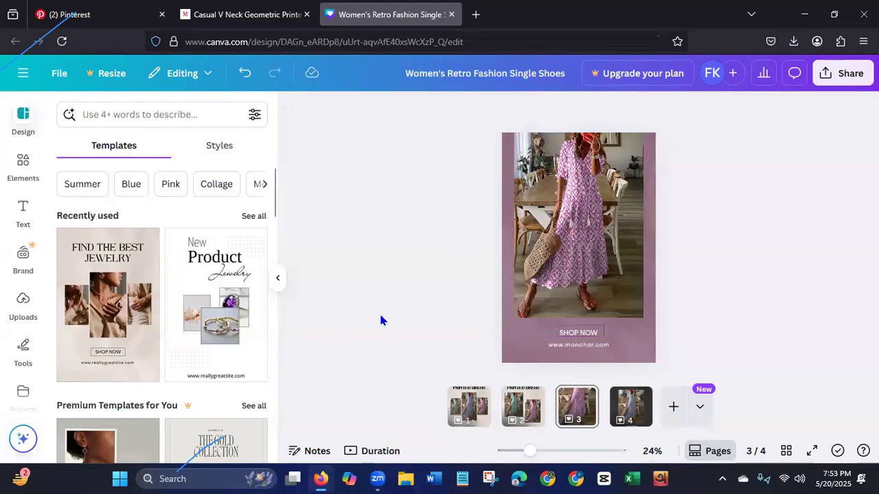
Adjust the outline box so it sits evenly around the SHOP NOW text.
click(602, 329)
drag(592, 365, 590, 369)
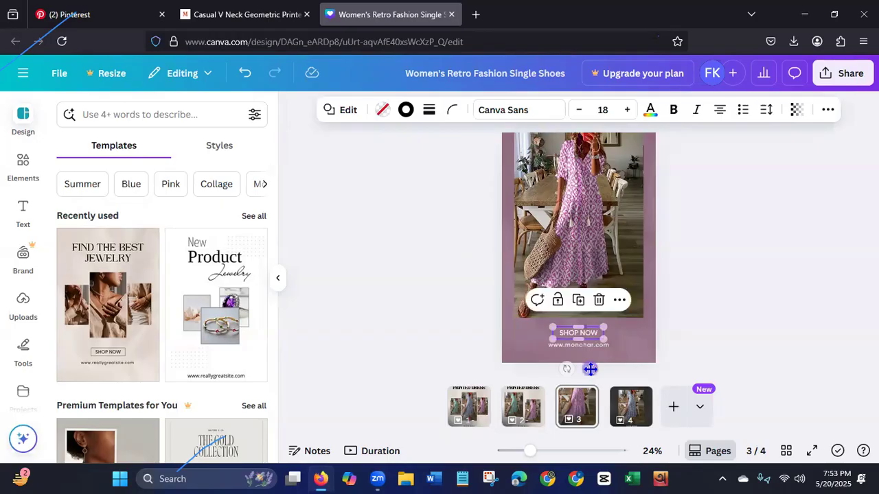
click(424, 305)
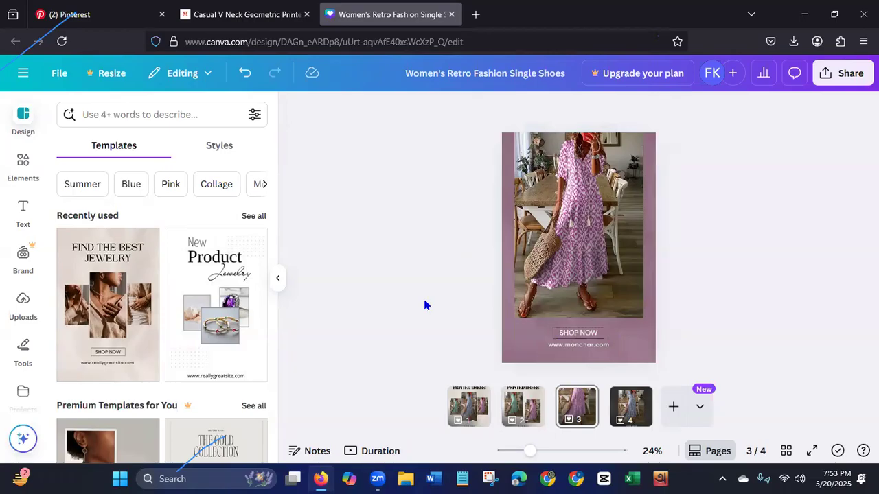
Duplicate the two-photo page and delete the pink dress photo with its frame from the copy.
click(535, 405)
right_click(536, 405)
click(568, 238)
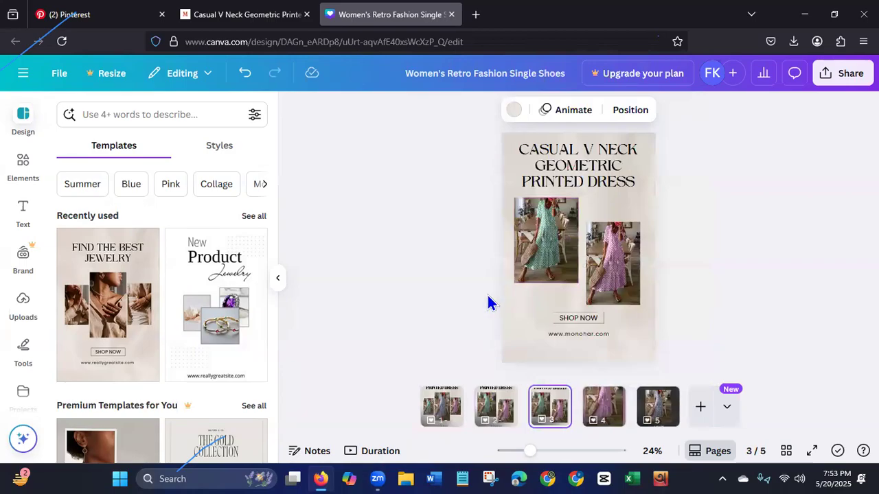
click(607, 274)
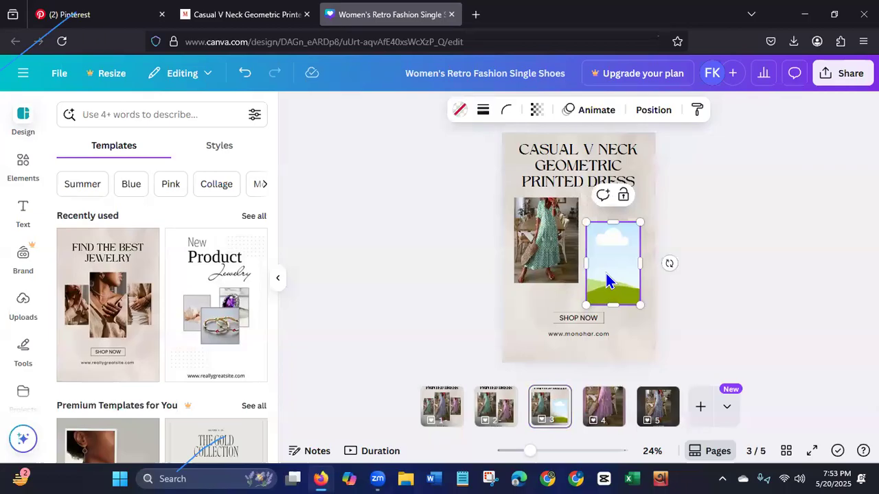
key(Delete)
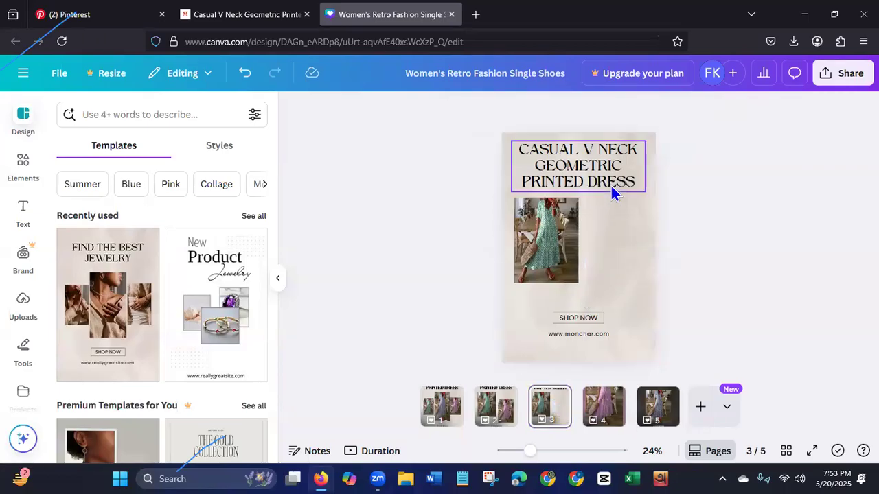
Move the green dress photo on the copied page towards the centre, just above SHOP NOW.
click(554, 254)
right_click(553, 253)
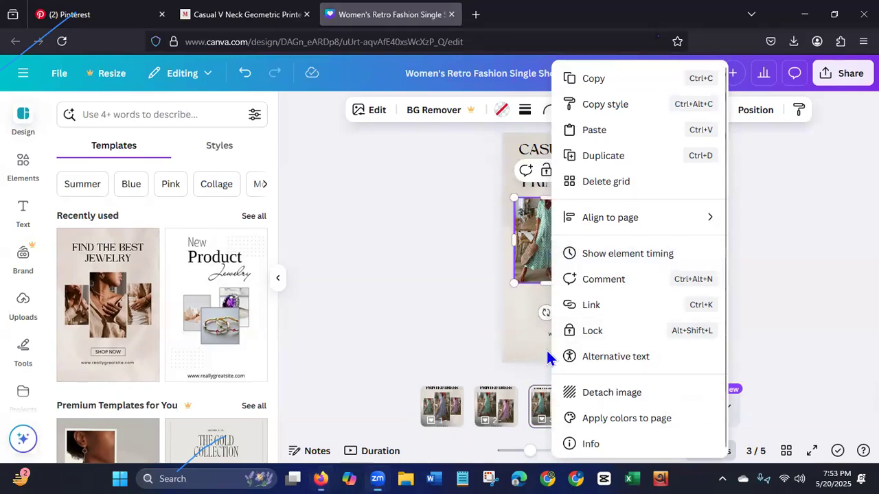
click(530, 254)
mouse_move(547, 255)
mouse_down()
mouse_move(570, 260)
mouse_move(562, 260)
mouse_up()
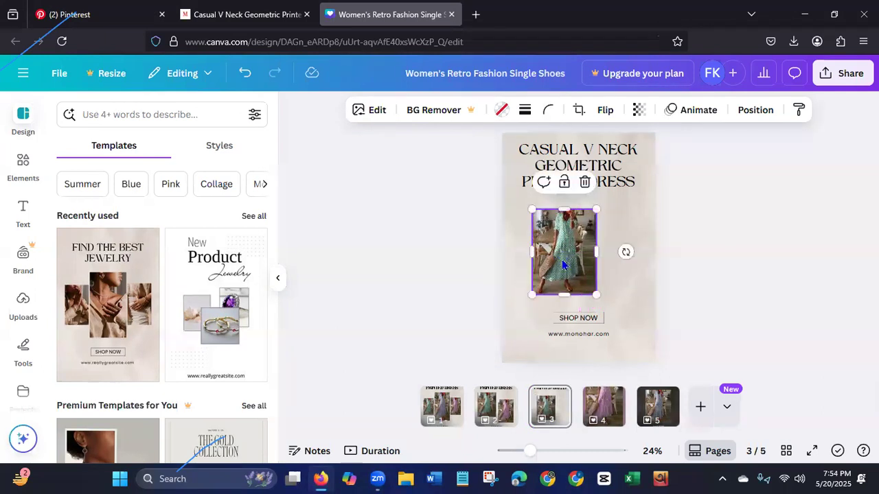
right_click(563, 263)
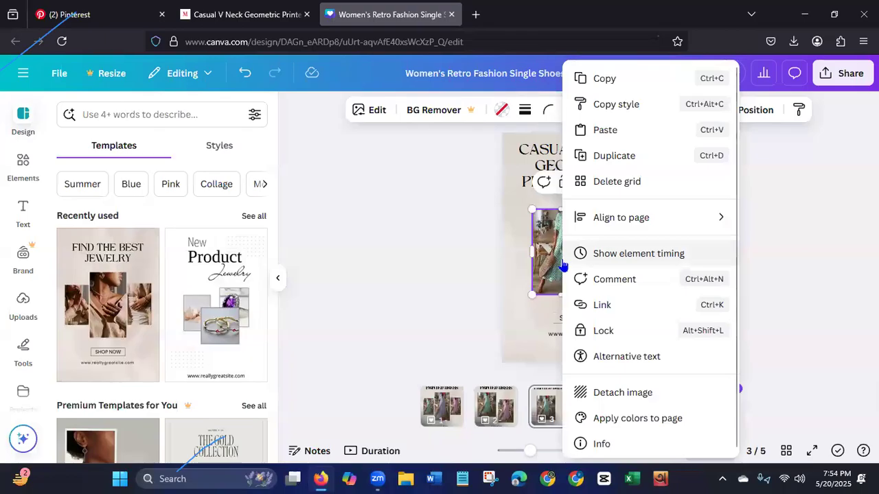
click(449, 290)
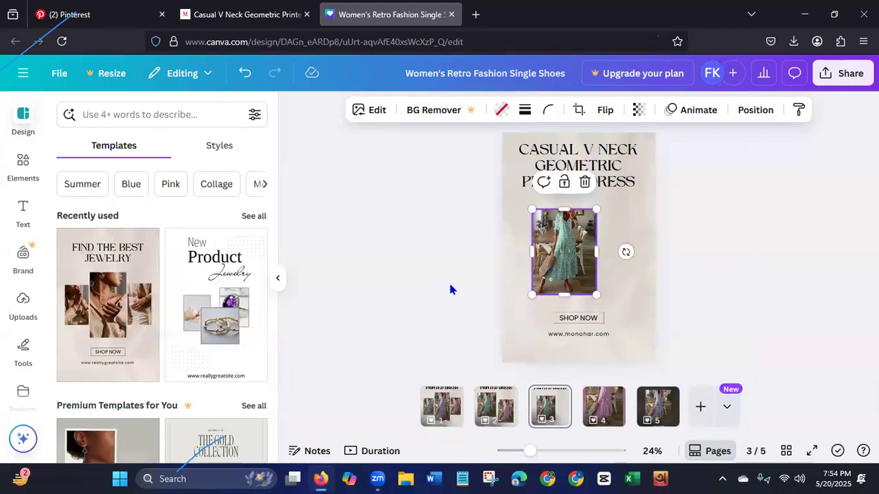
Delete the headline and the SHOP NOW element from the green dress page, and lower the website address, keeping it centred.
click(622, 185)
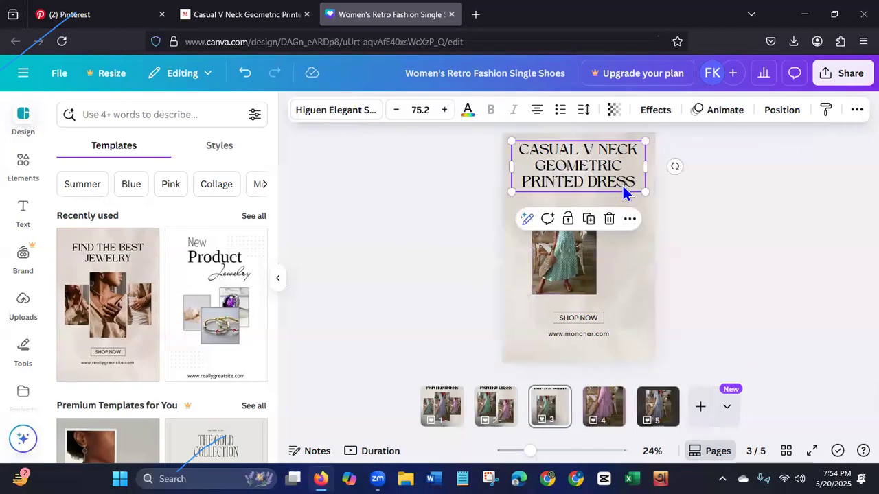
key(Delete)
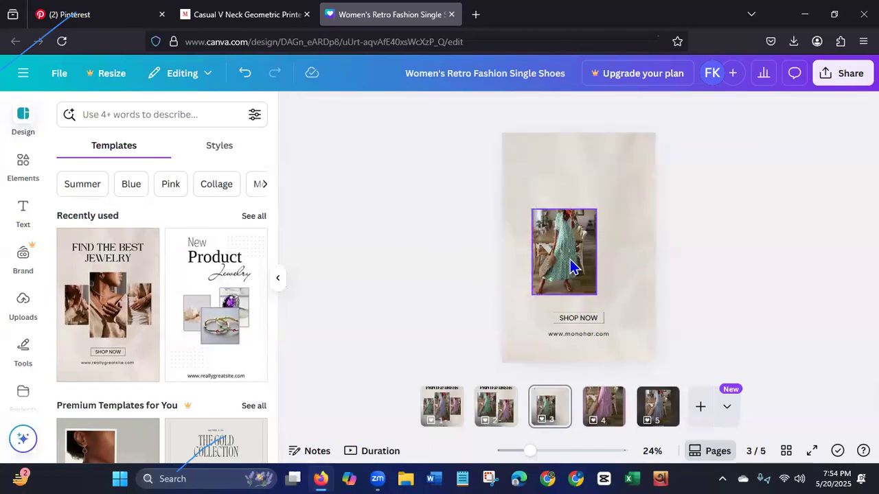
click(580, 319)
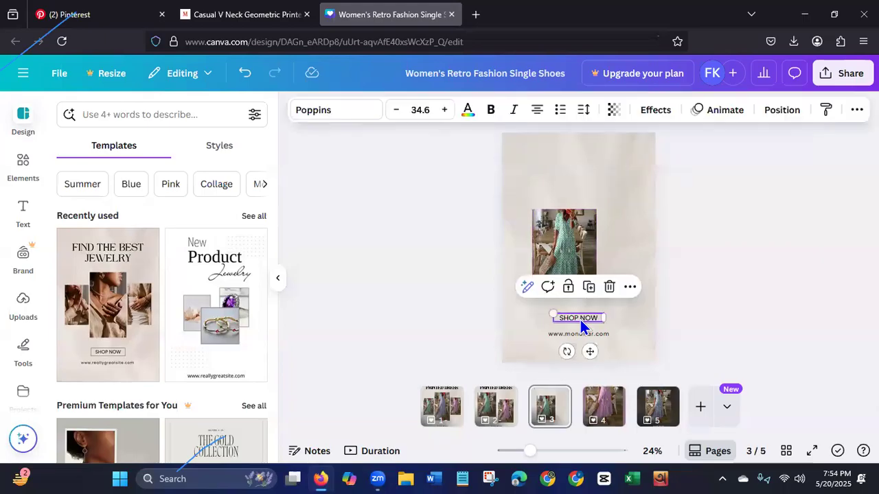
key(Delete)
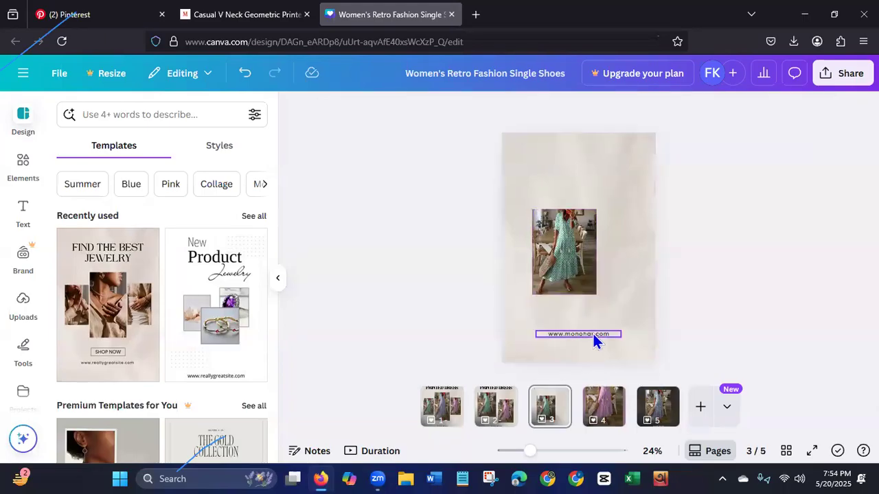
click(593, 335)
drag(599, 335, 602, 347)
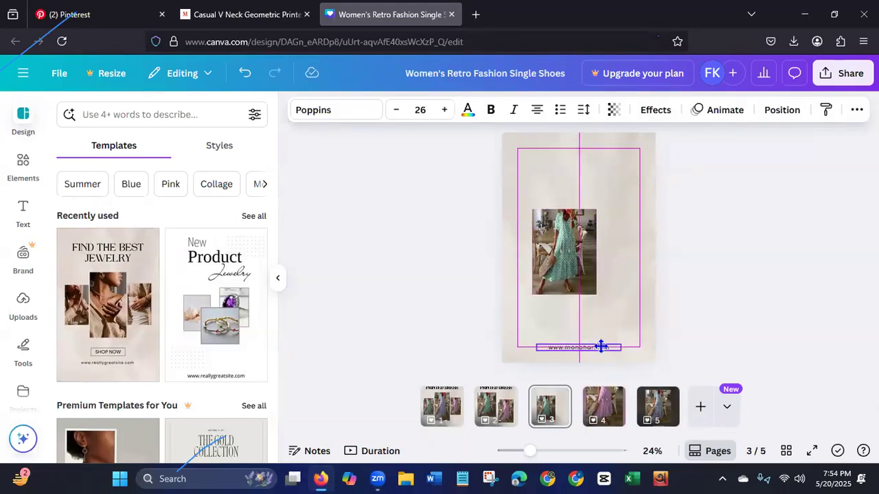
Enlarge the green dress photo to span the full page width from the top edge, leaving a strip for the website address.
click(584, 275)
drag(531, 209, 506, 148)
drag(576, 221, 578, 246)
drag(598, 175, 657, 134)
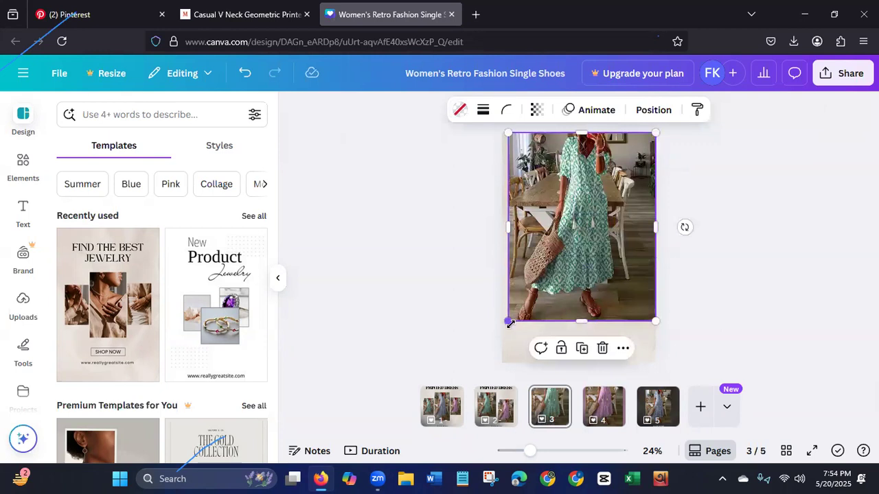
drag(507, 321, 502, 327)
click(392, 291)
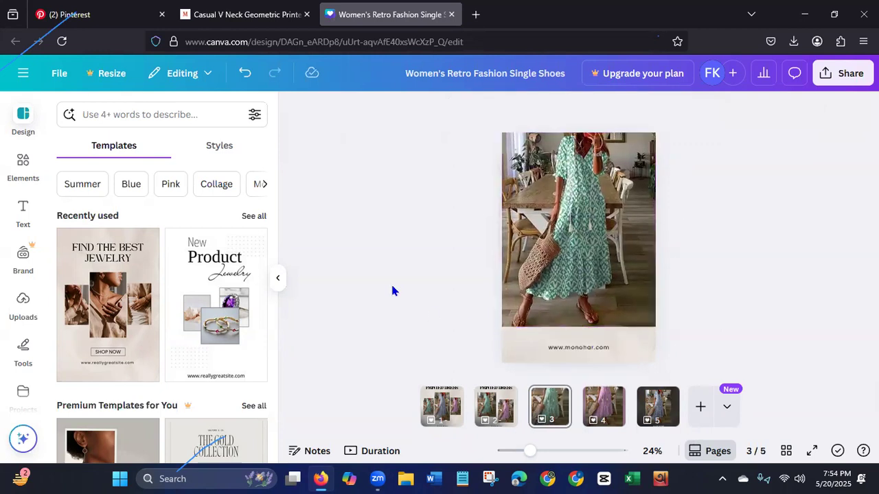
Recolour the green dress page's background with the dark green taken from the photo's colours.
click(635, 354)
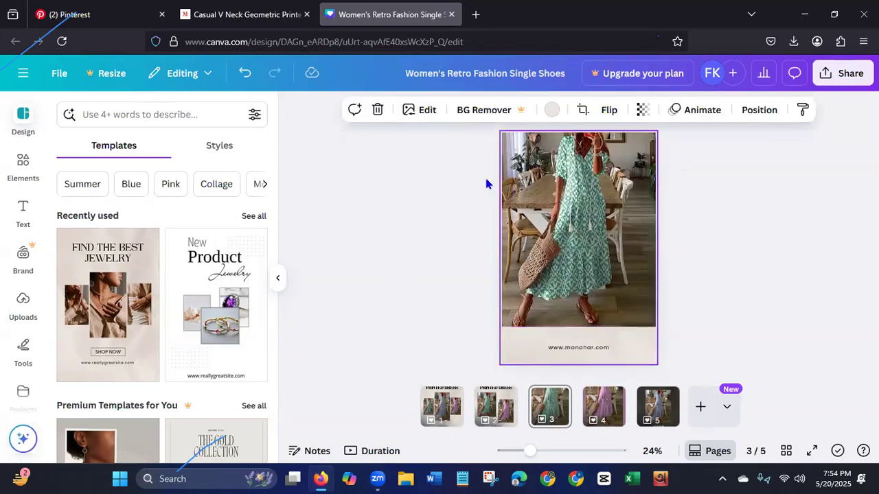
click(552, 110)
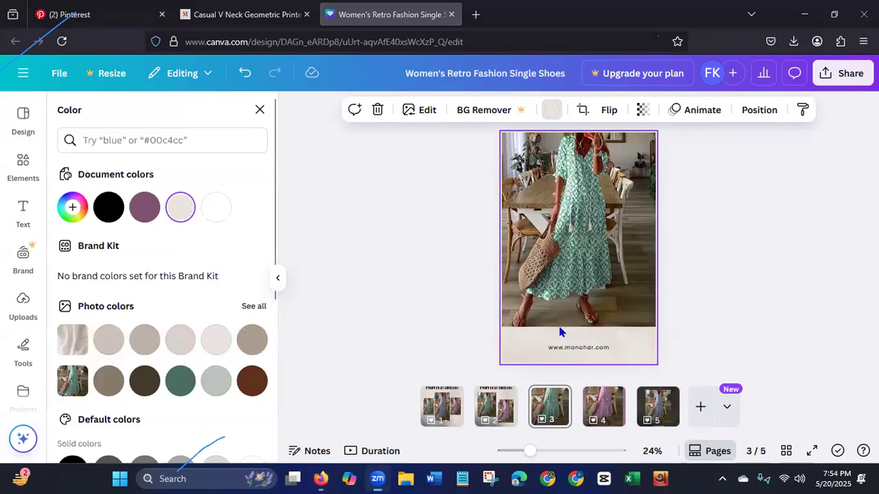
click(212, 397)
click(184, 389)
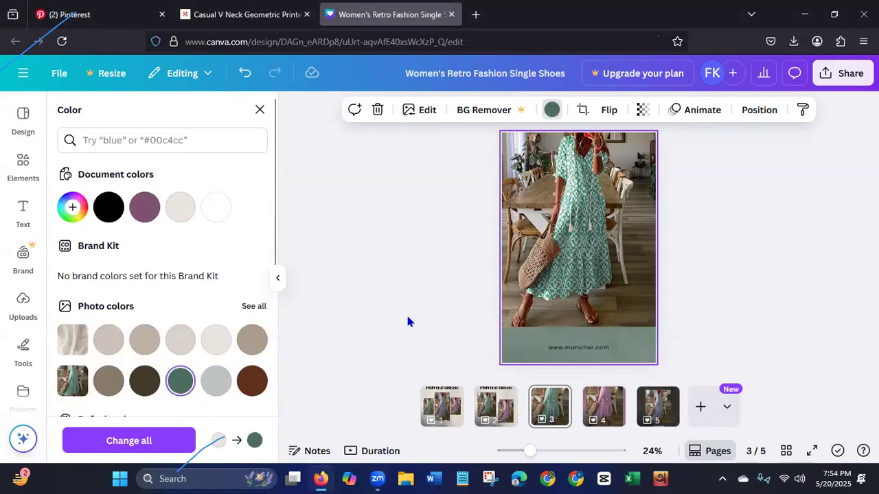
click(547, 275)
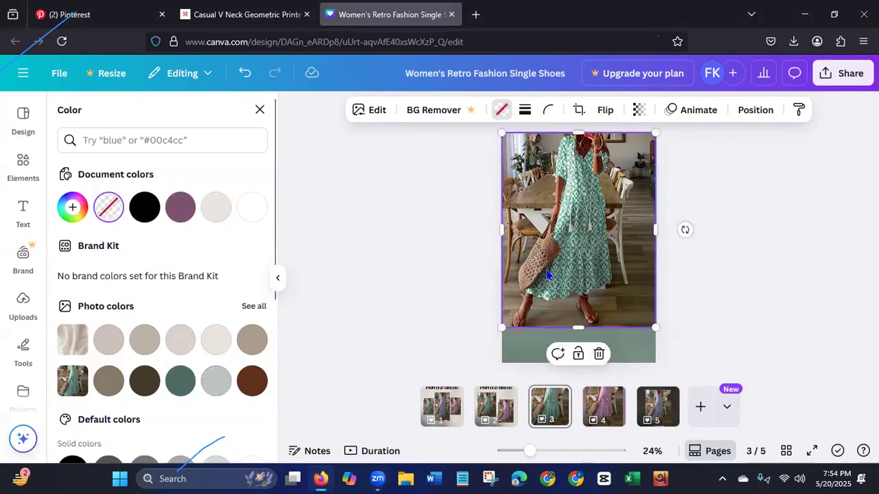
click(403, 334)
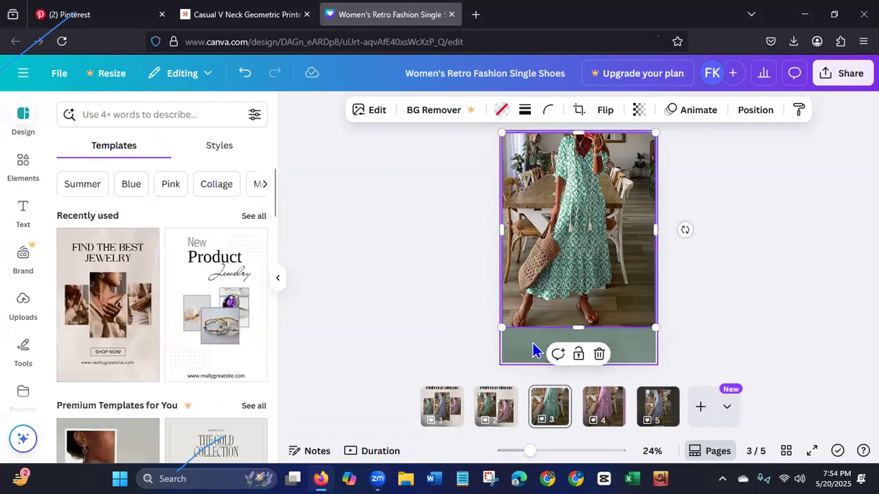
click(466, 336)
Move the website address to the page's upper strip and shift the green dress photo down to the page's bottom edge.
click(568, 348)
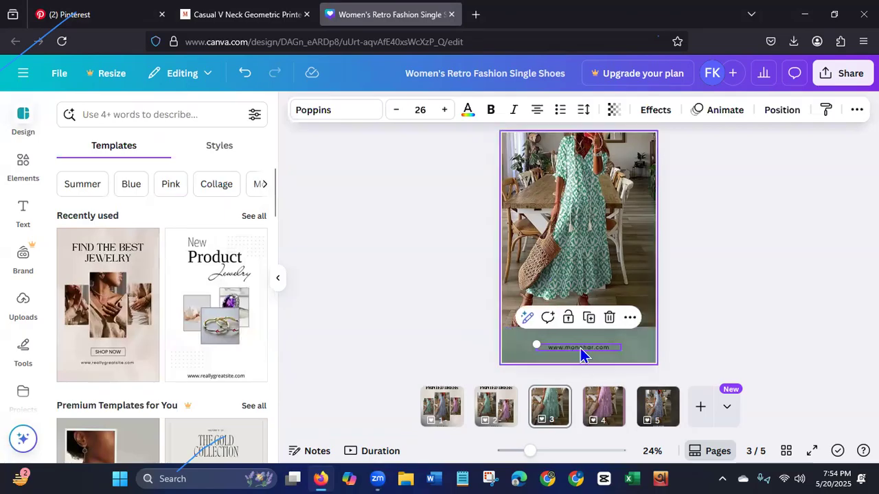
drag(579, 350, 580, 132)
drag(595, 271, 591, 299)
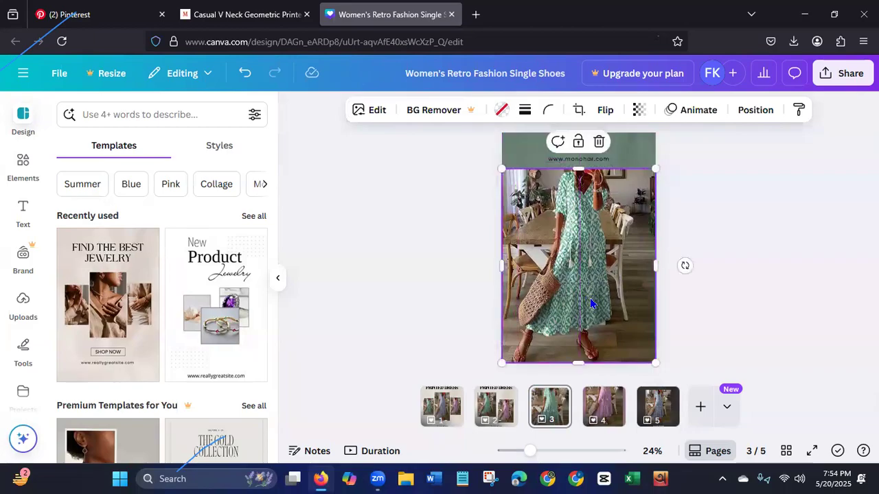
Make the website address on the green dress page white and bold, and raise it slightly within the upper strip.
click(410, 257)
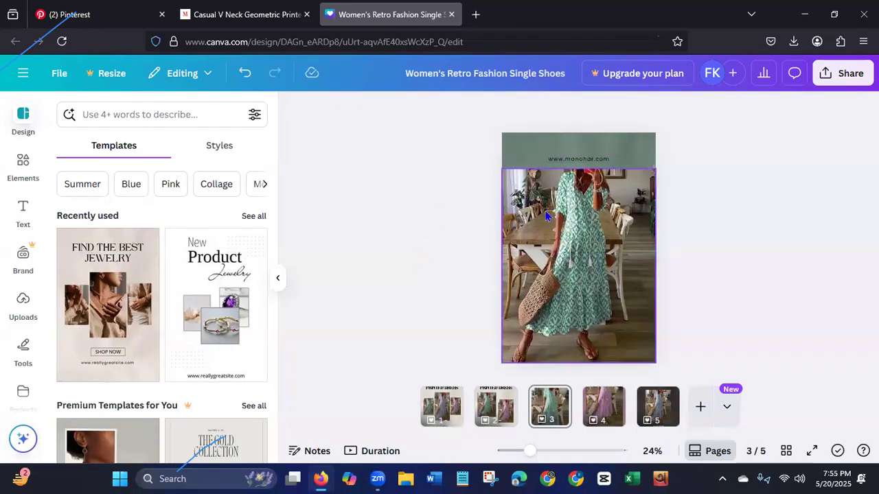
click(569, 157)
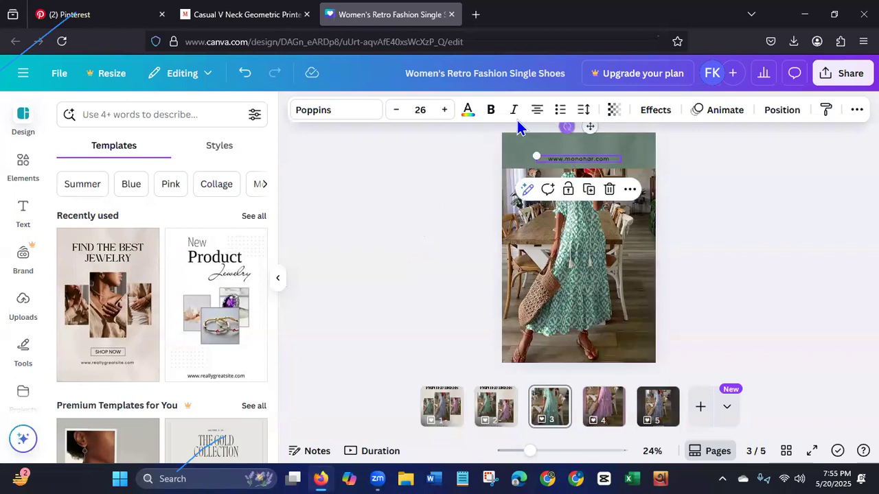
click(468, 112)
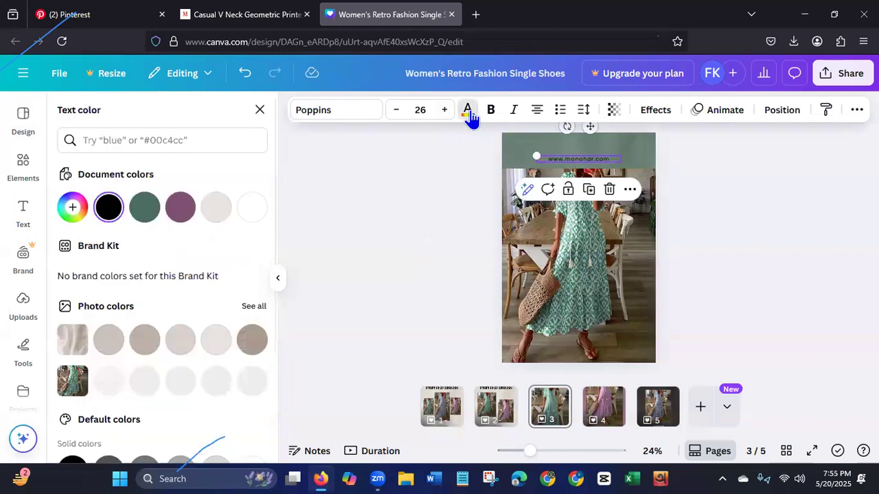
click(252, 210)
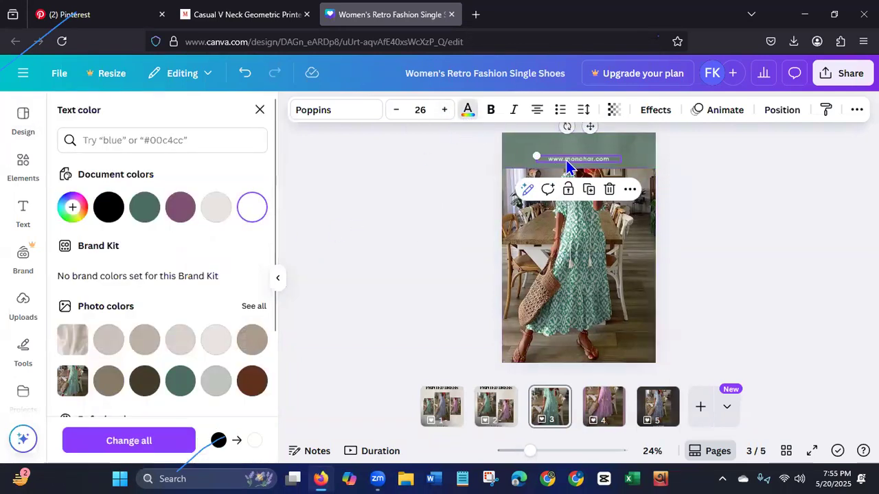
click(490, 110)
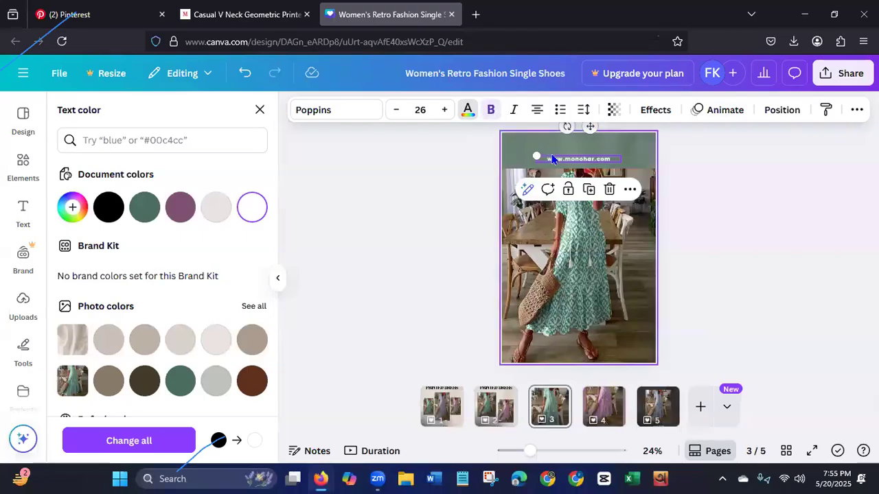
drag(575, 163, 575, 154)
click(408, 219)
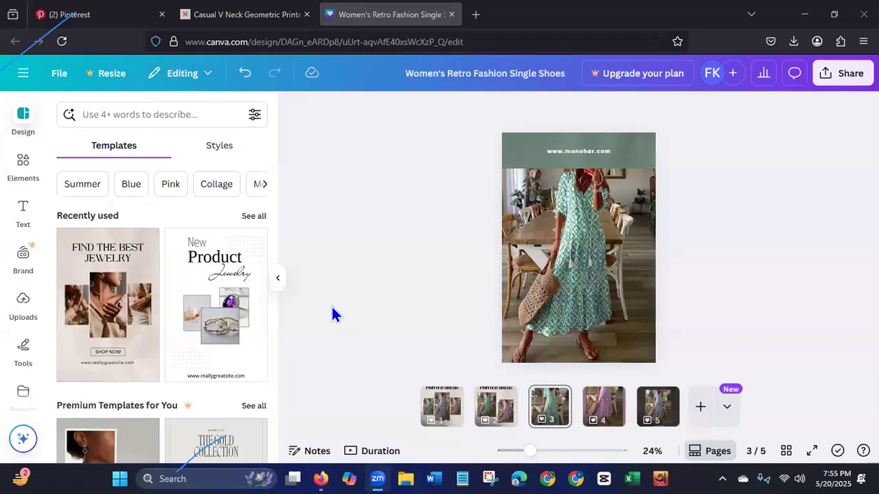
Reorder the pages so the two-photo beige page comes third and the dark blue-dress page comes fourth.
drag(488, 410, 573, 414)
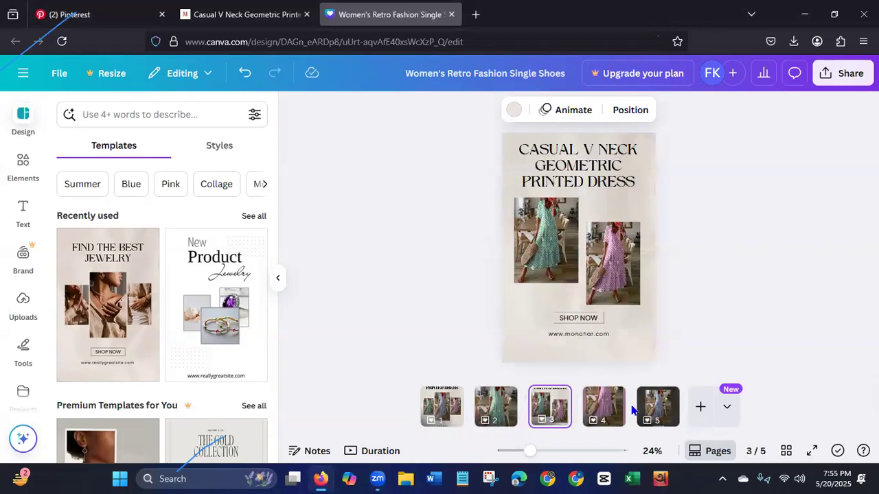
drag(663, 414, 604, 412)
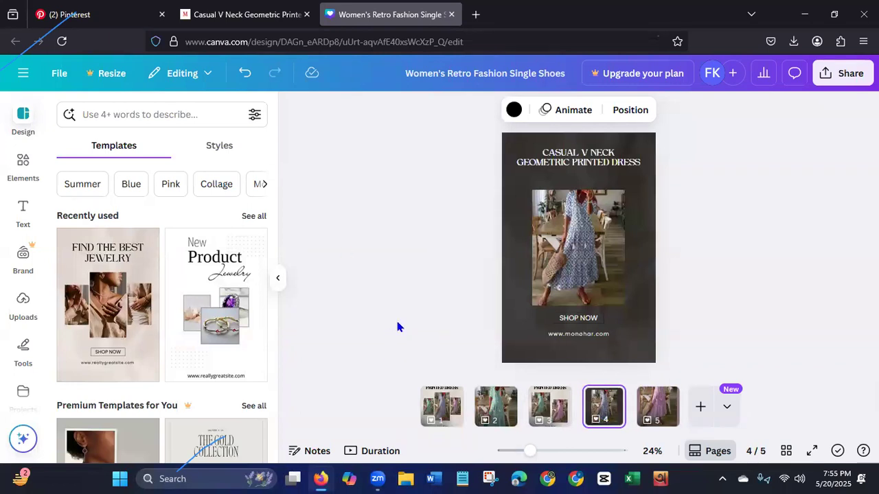
Animate the design with the Sleek page animation, set to Both, and apply it to all pages.
click(575, 111)
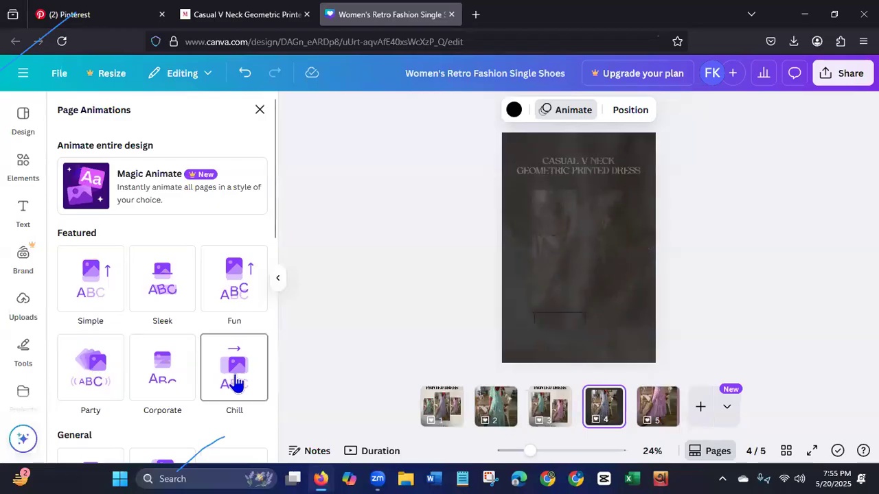
click(164, 295)
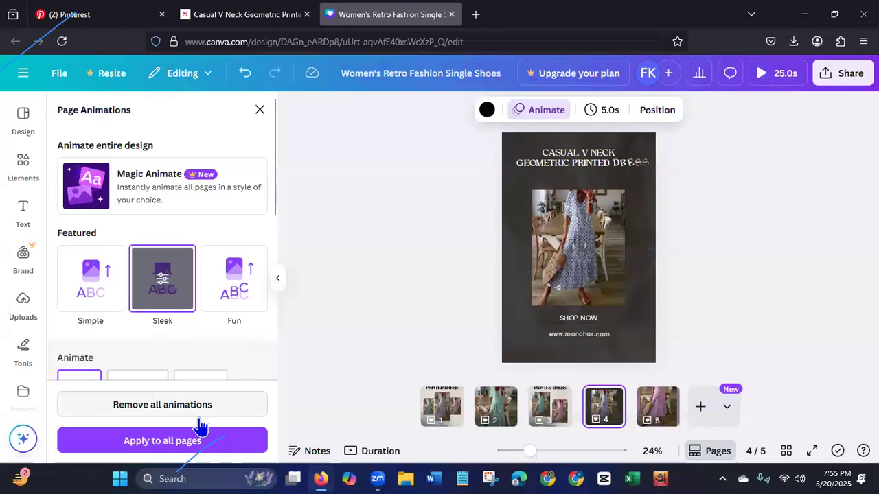
click(195, 441)
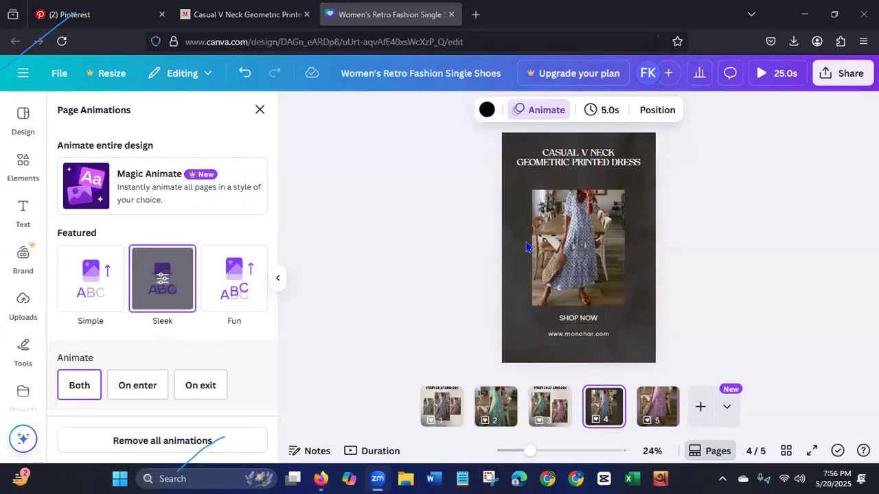
click(54, 41)
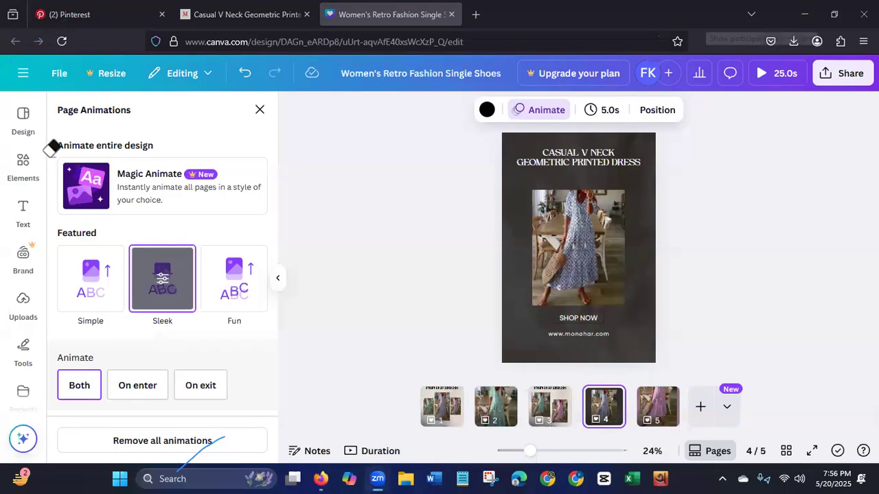
click(369, 304)
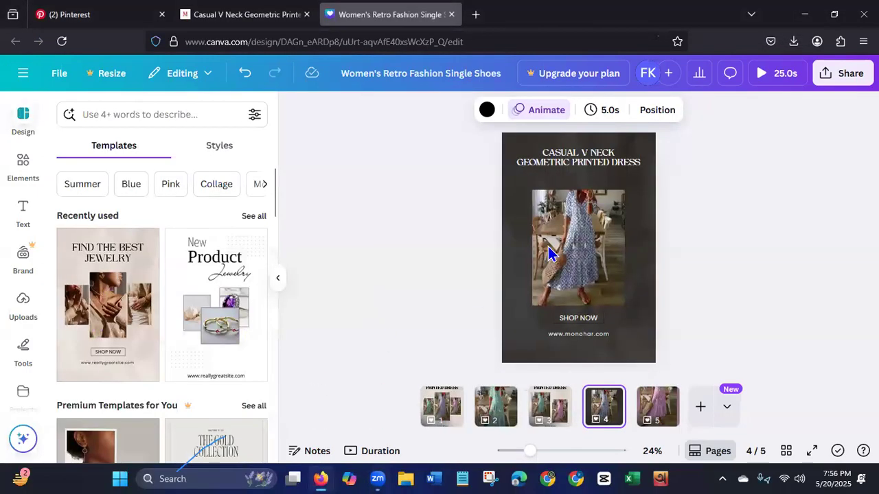
Download pages 1–5 of the design as an MP4 video.
click(846, 73)
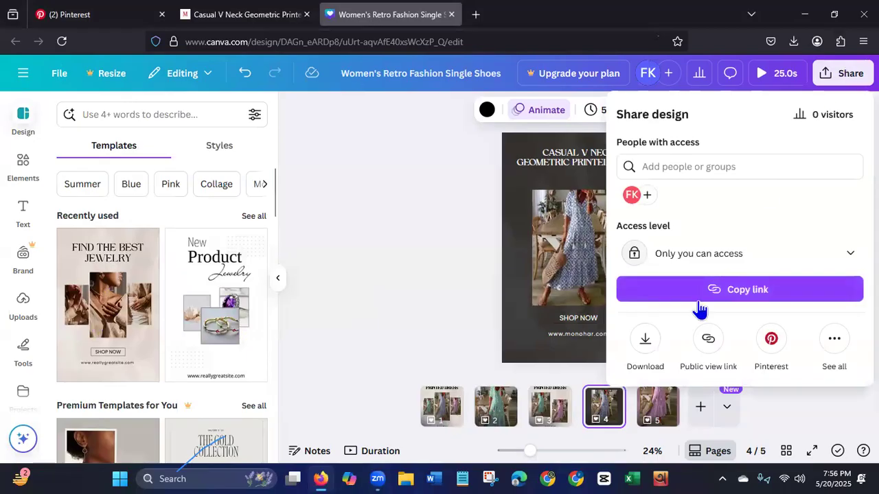
click(643, 340)
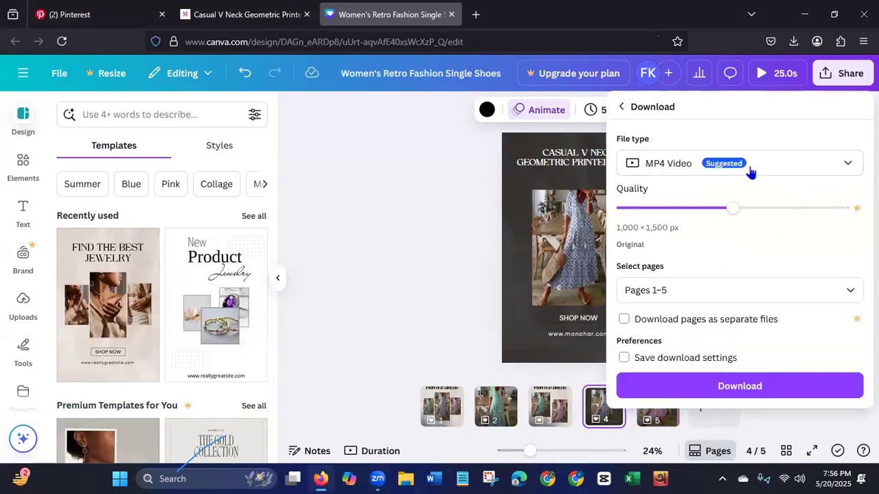
click(789, 387)
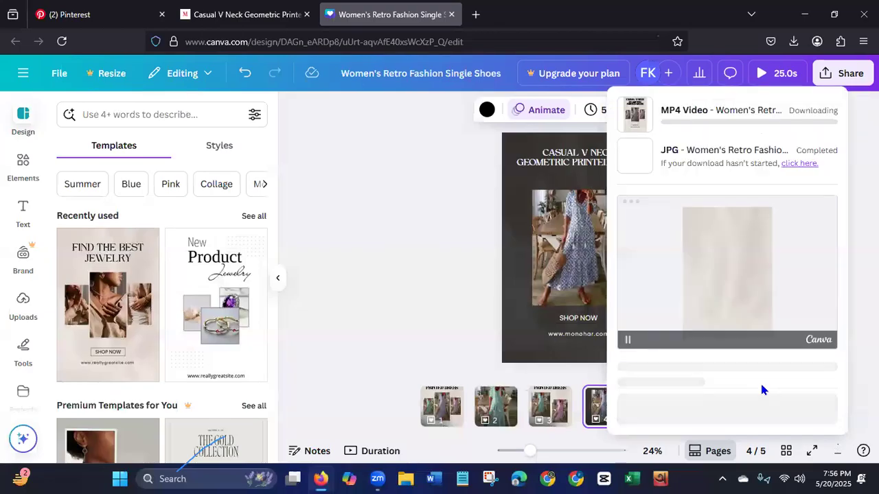
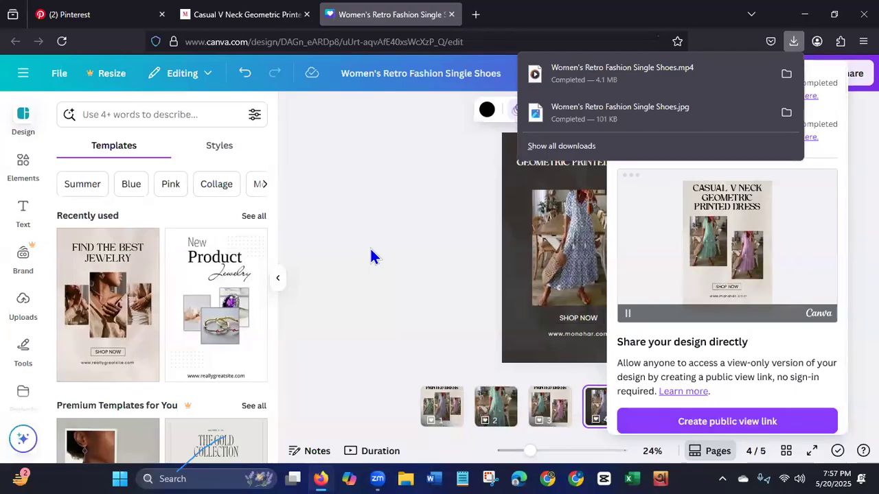
click(338, 75)
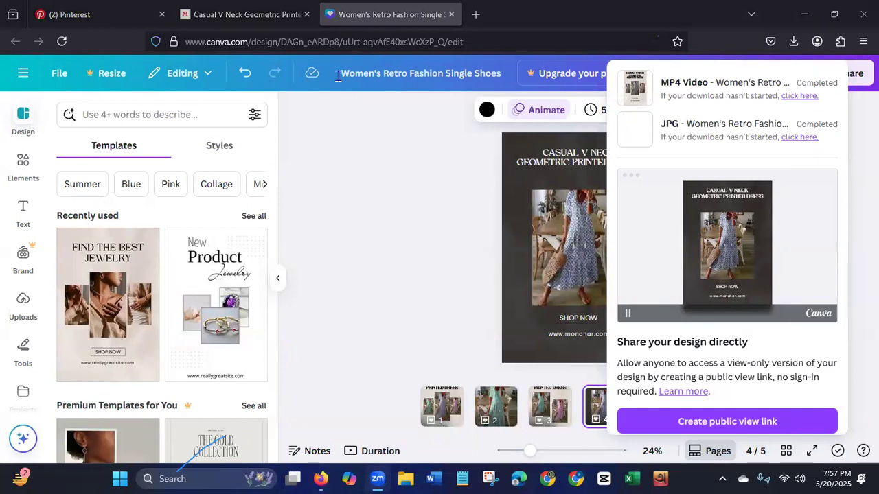
click(410, 284)
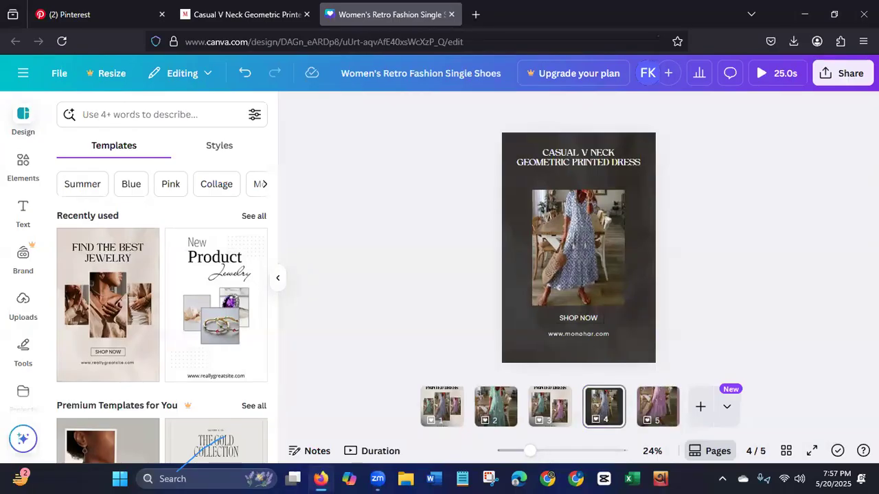
Switch to Pinterest, start a new pin and upload the MP4 file "Women's Retro Fashion Single Shoes" from Downloads.
click(94, 16)
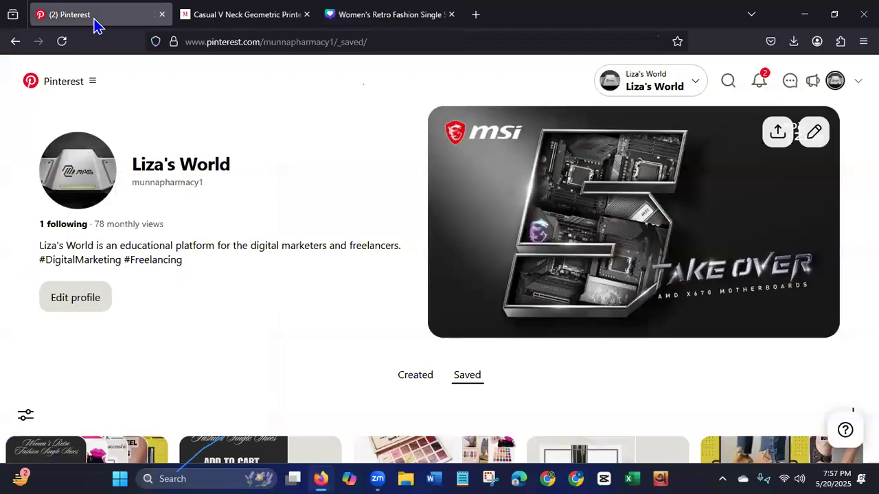
scroll(852, 247, down, 3)
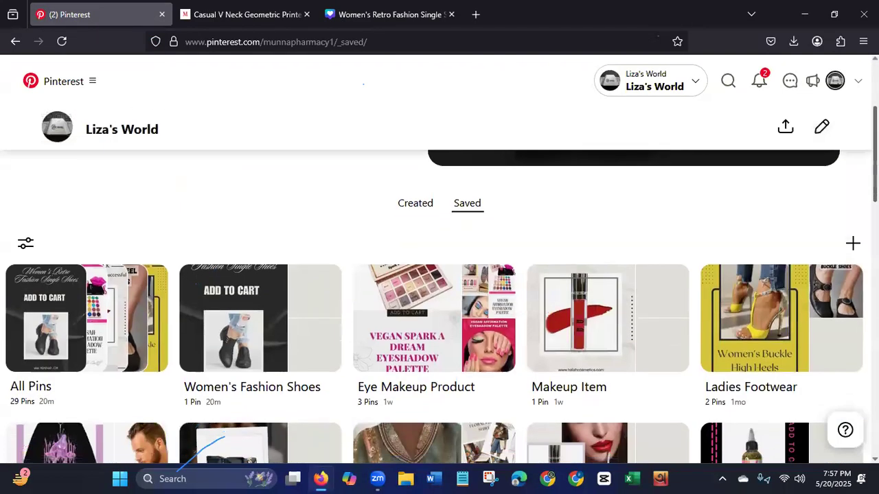
click(852, 246)
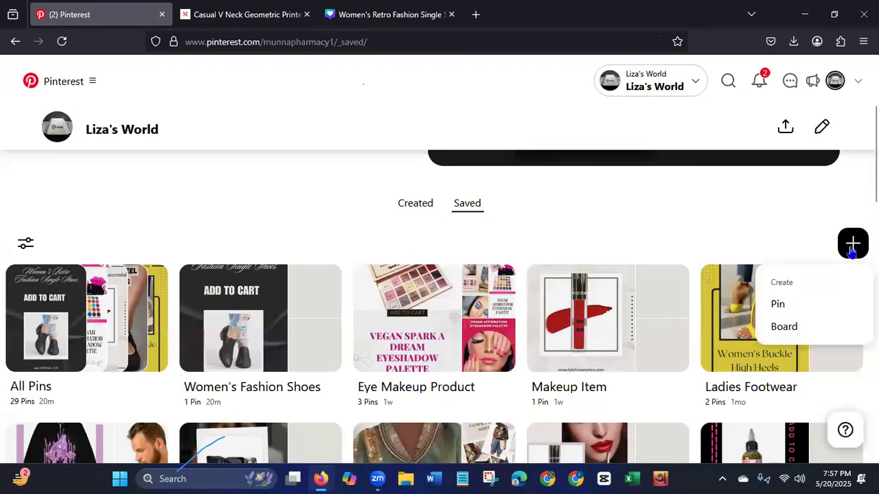
click(782, 304)
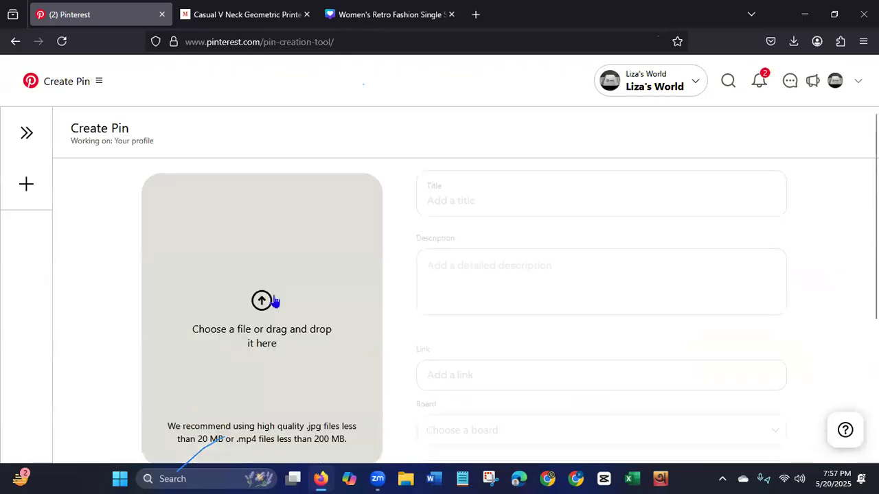
click(273, 300)
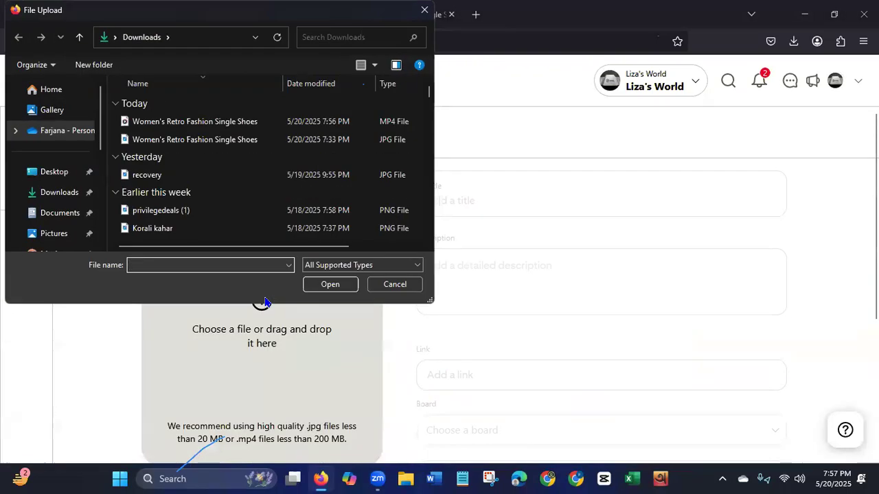
click(174, 121)
click(321, 286)
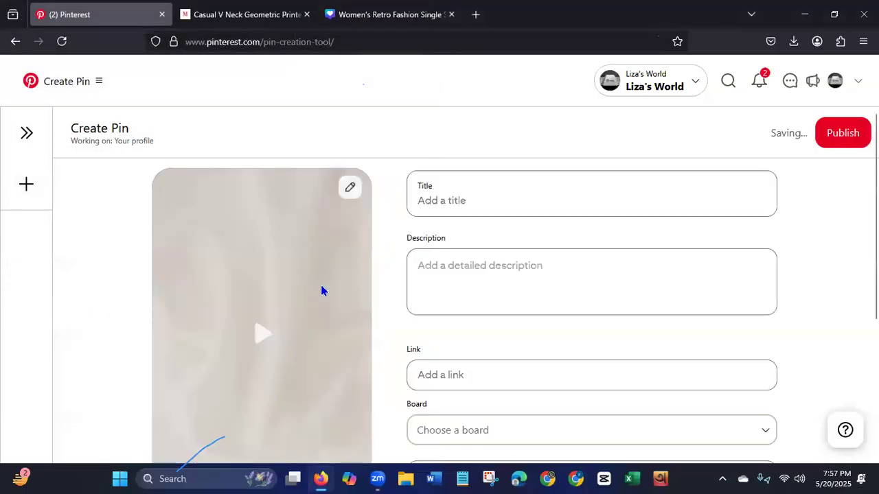
Set the video pin's cover to the frame showing the headline above the three dress photos.
scroll(696, 342, down, 3)
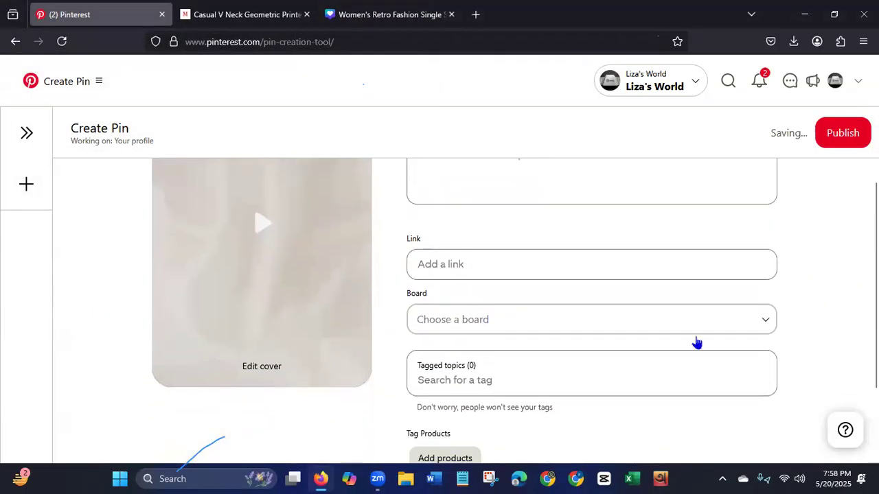
click(273, 369)
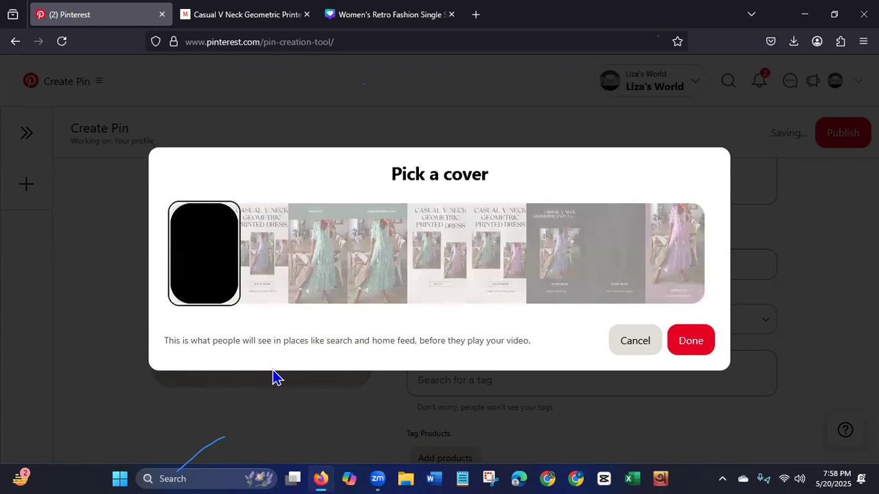
click(261, 299)
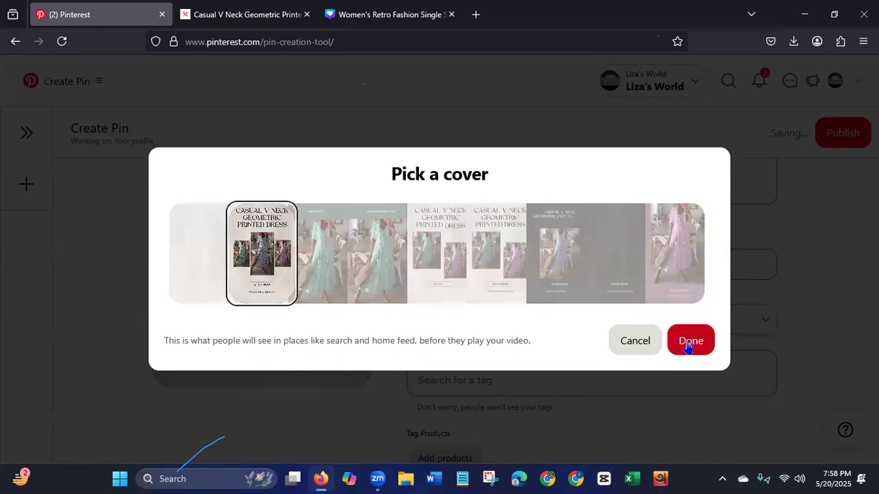
click(687, 341)
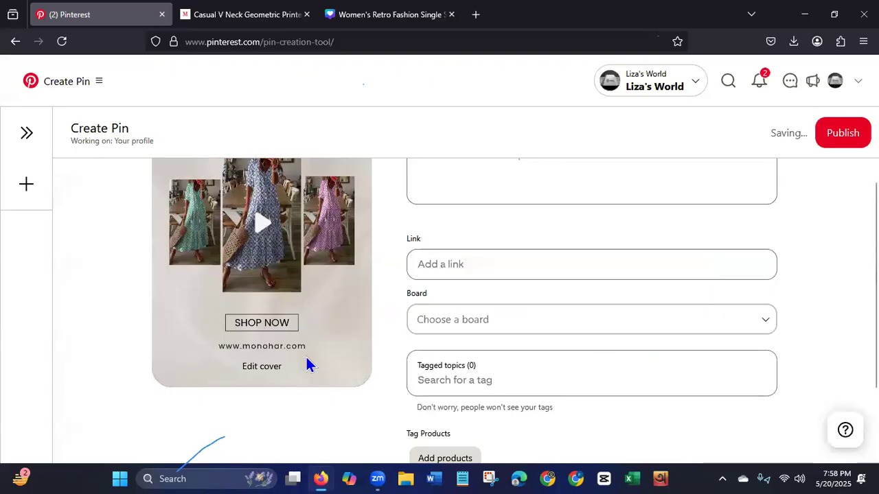
Close the Canva design and copy the shop page's product name and price into the pin title: "Casual V Neck Geometric Printed Dress $31.98".
scroll(820, 260, up, 3)
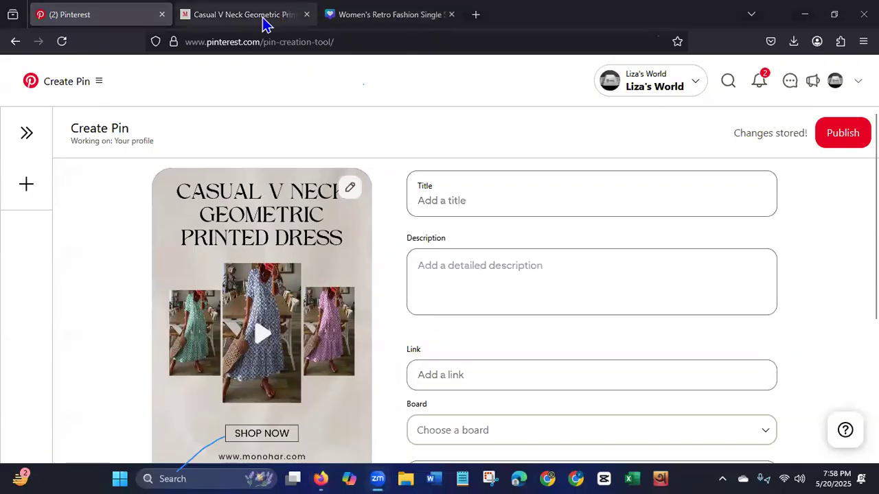
click(451, 15)
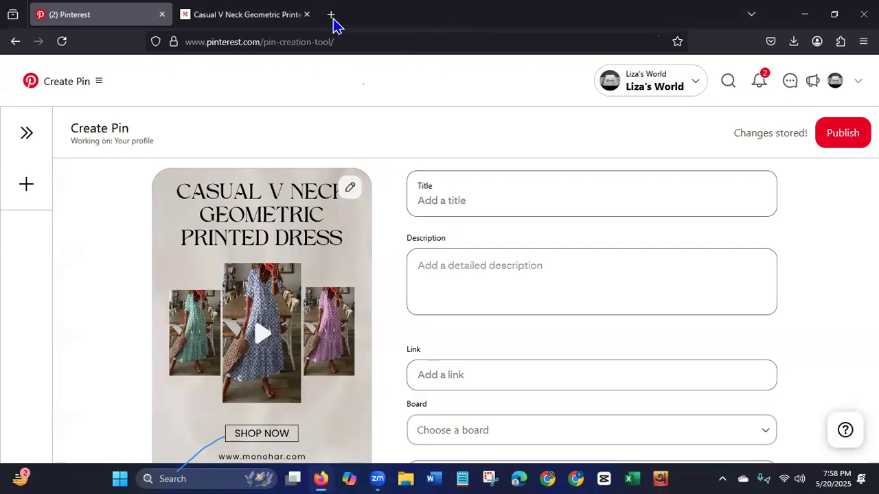
click(277, 18)
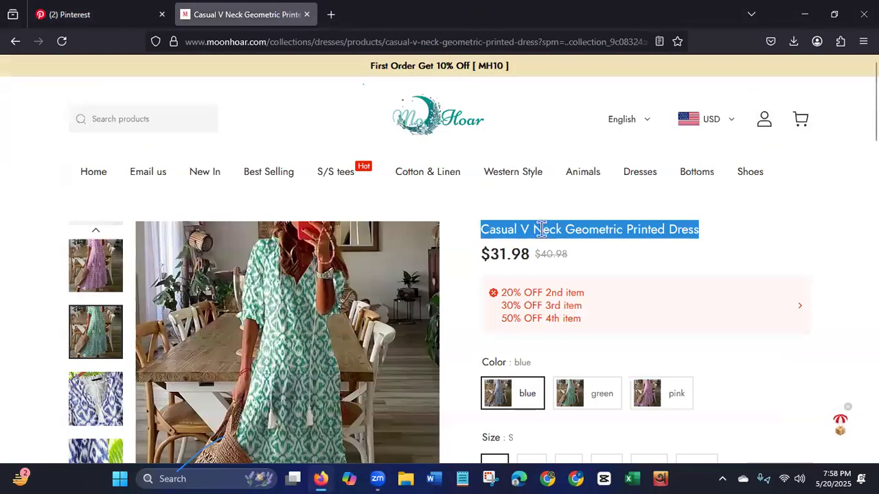
click(483, 228)
drag(483, 227, 529, 254)
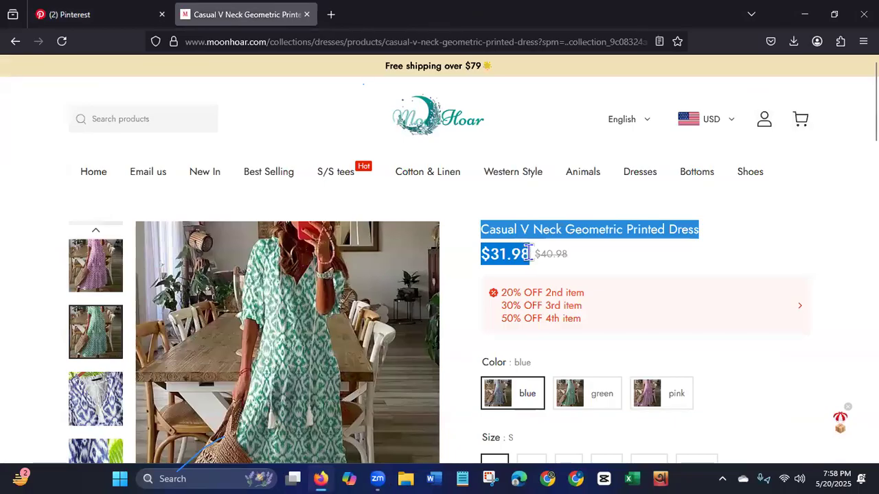
right_click(529, 254)
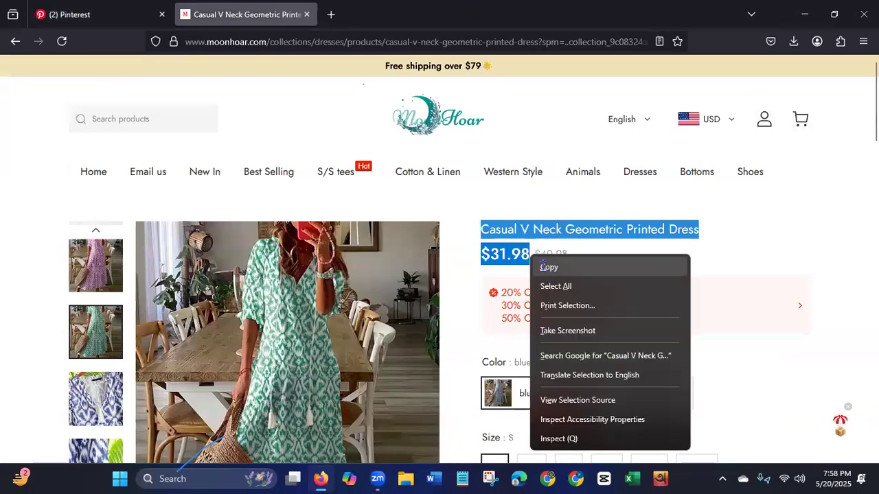
click(546, 267)
click(48, 15)
click(467, 206)
key(ctrl+v)
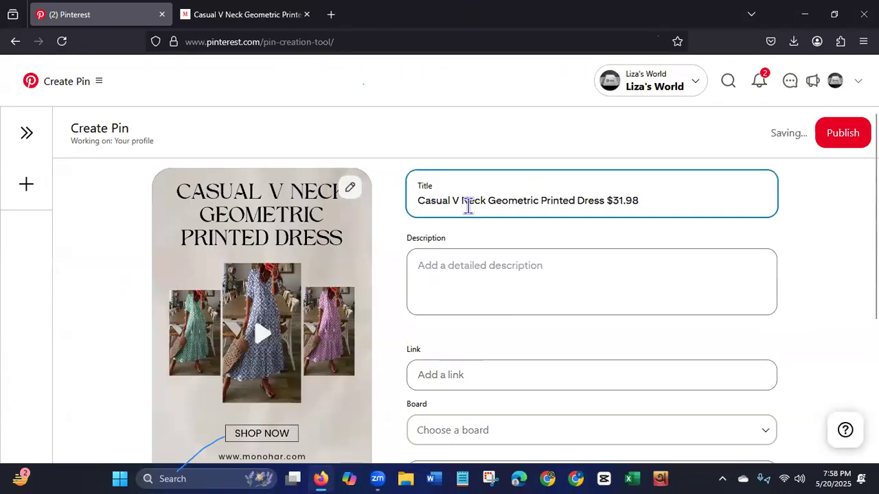
Insert a "|" separator between the product name and the price in the pin title.
click(604, 201)
text(|)
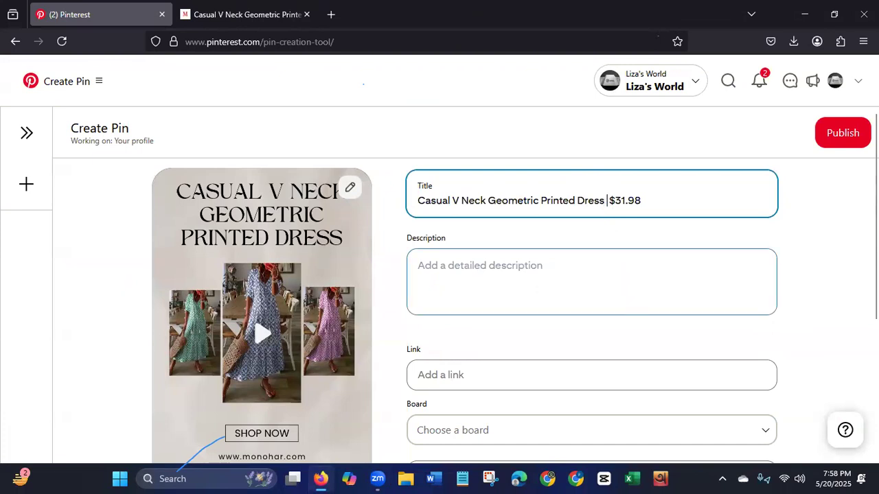
text(|)
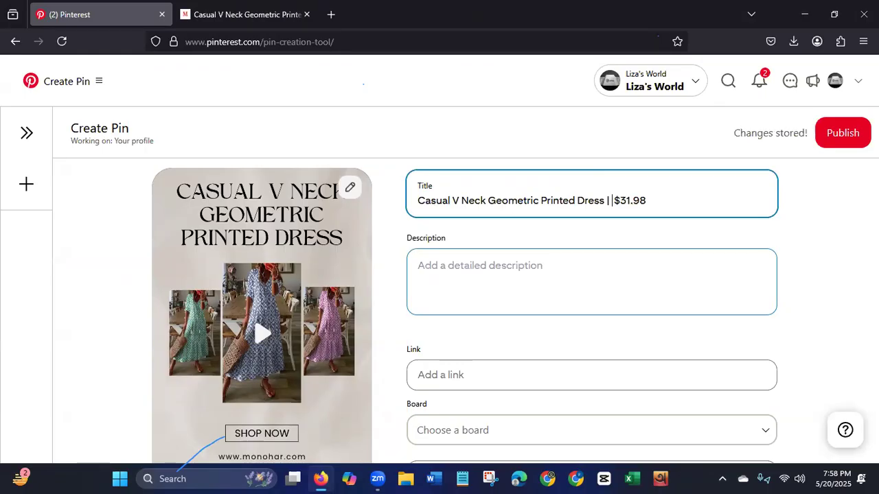
key(BackSpace)
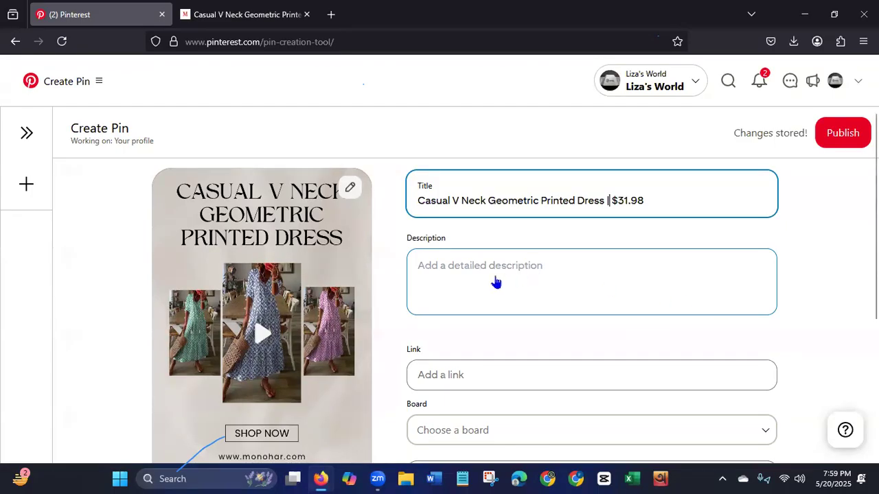
Copy the Product Details list, from its heading through "Theme:Summer", from the shop page into the pin description.
click(241, 16)
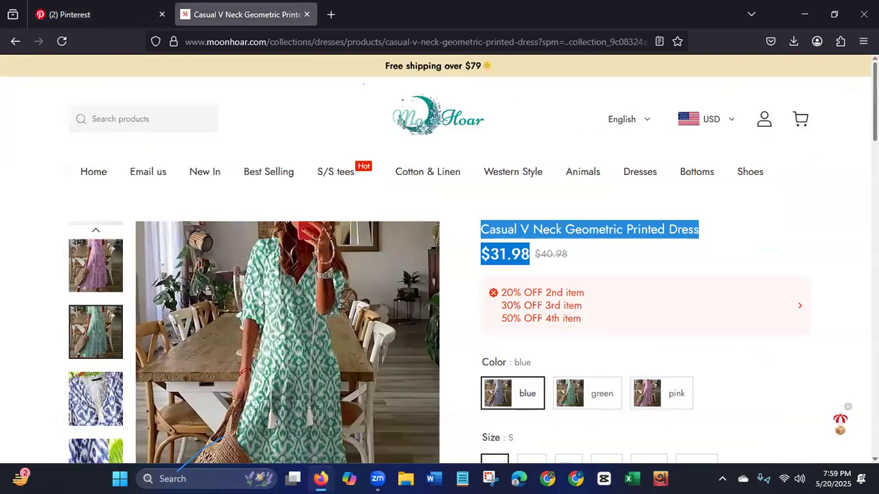
scroll(439, 275, down, 8)
scroll(849, 260, down, 3)
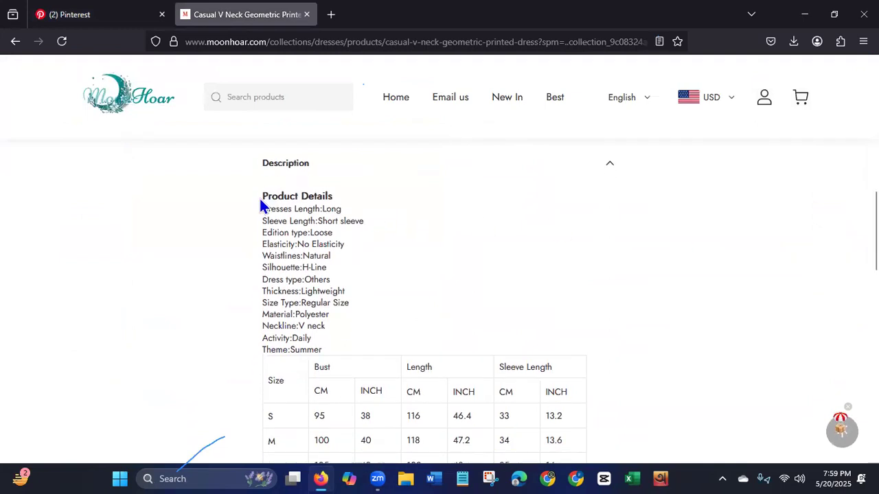
drag(262, 195, 333, 356)
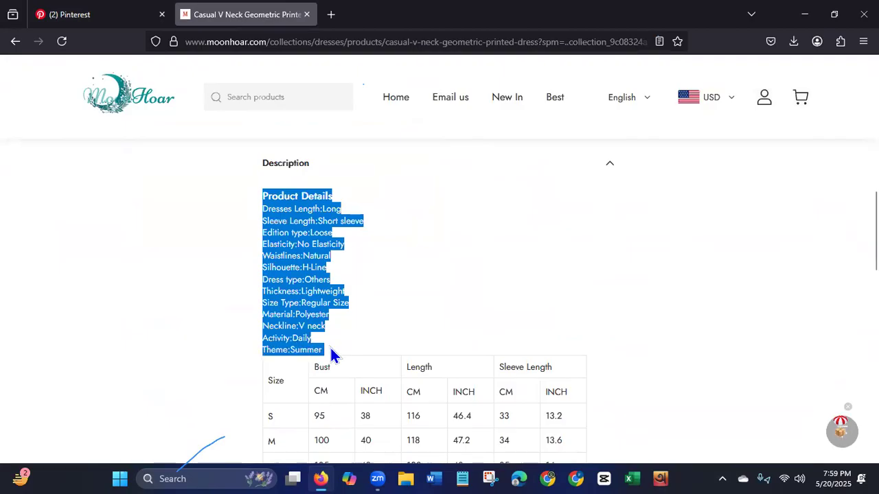
right_click(282, 282)
click(299, 295)
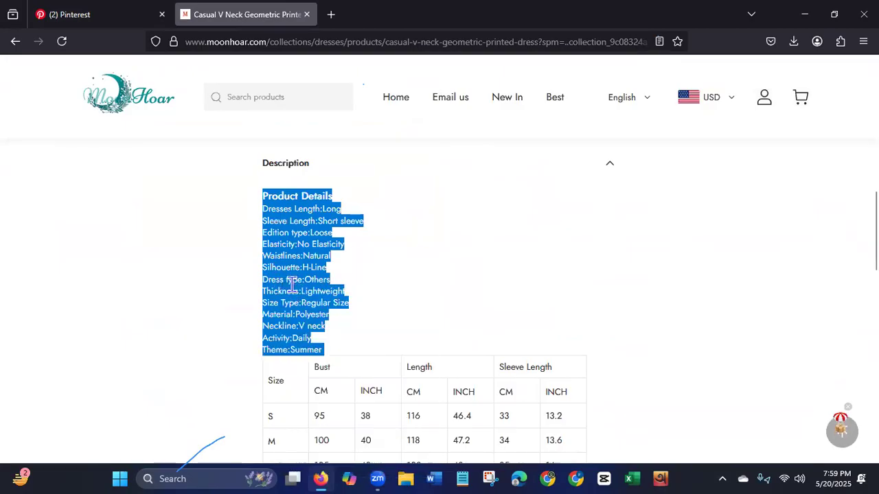
click(98, 20)
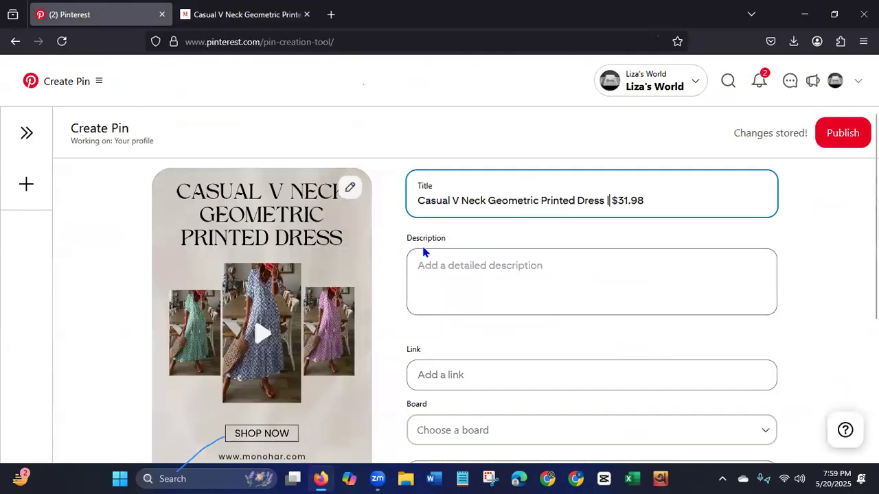
click(467, 282)
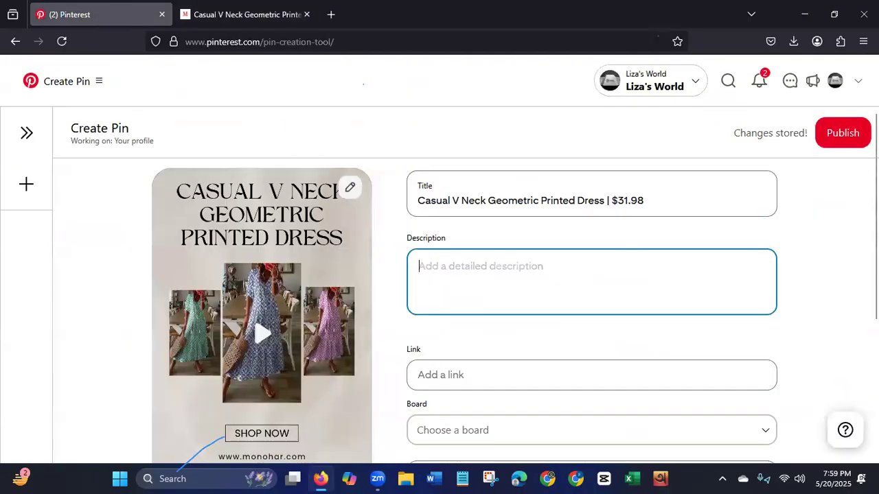
key(ctrl+v)
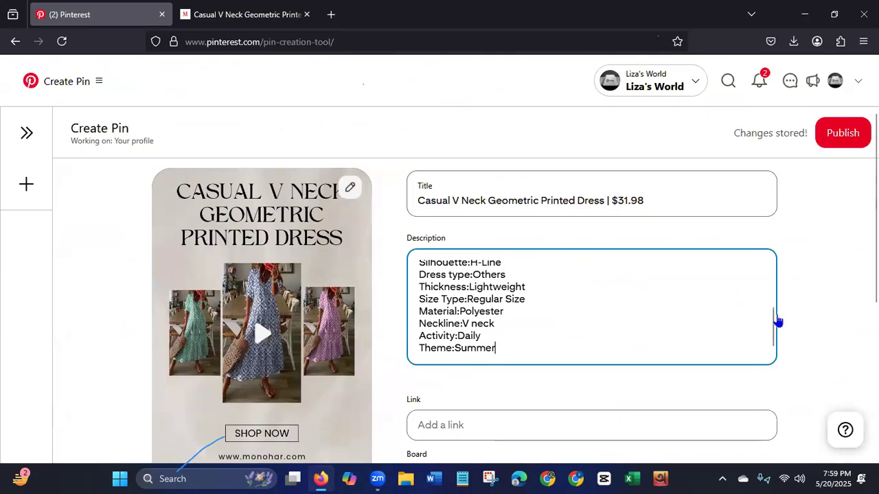
drag(773, 322, 775, 259)
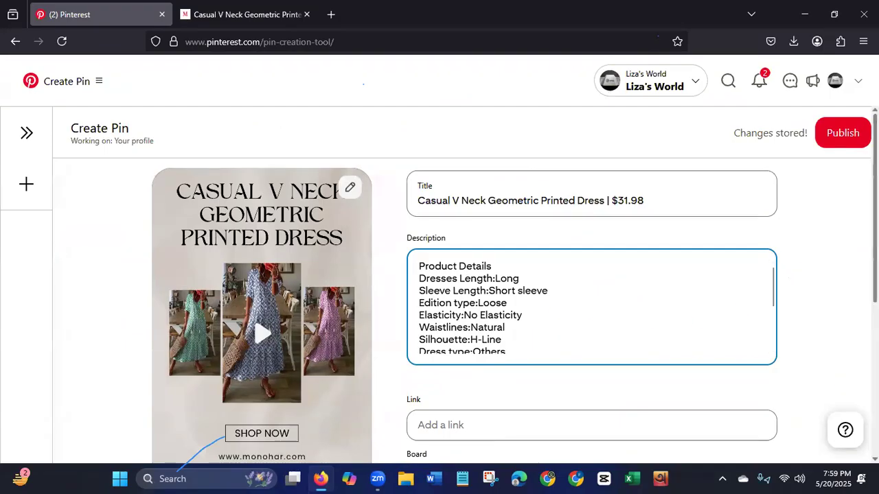
Copy the dress product page's web address from the shop site into the pin's link.
scroll(270, 135, down, 3)
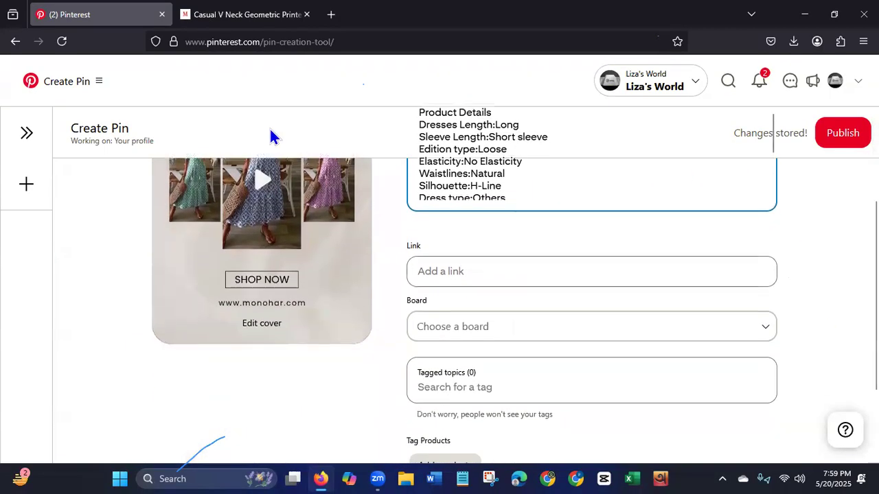
click(265, 20)
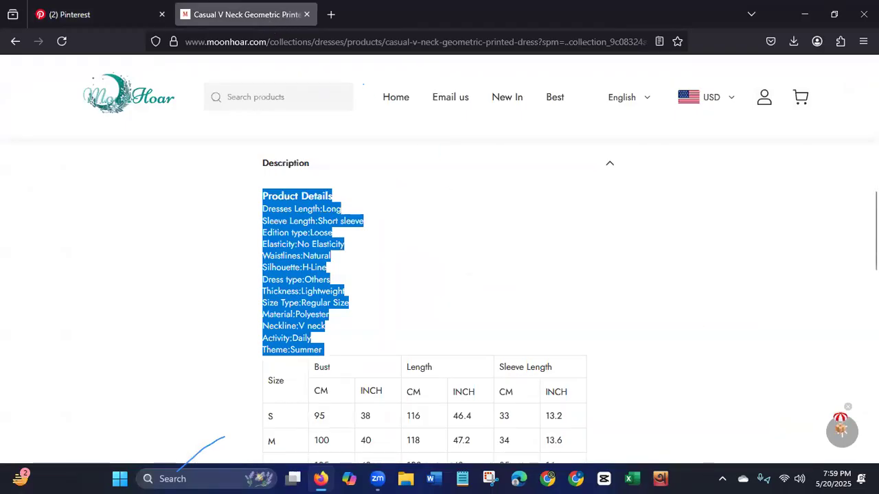
scroll(3, 372, up, 10)
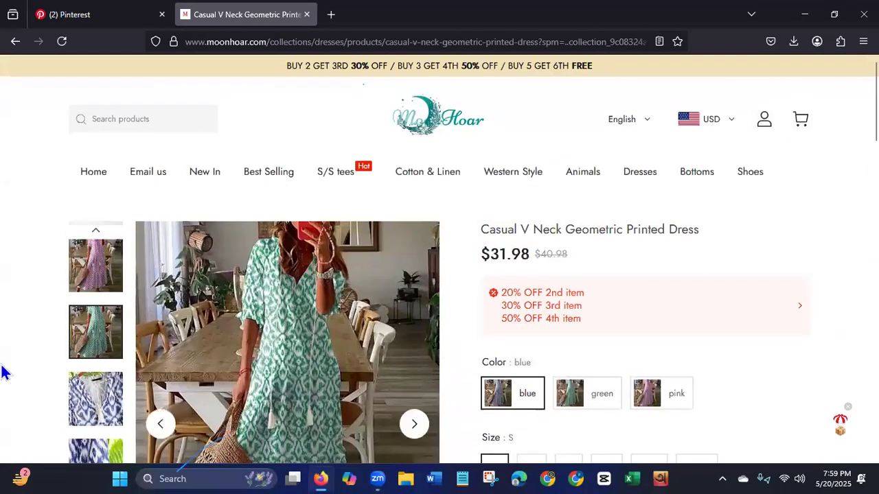
click(187, 46)
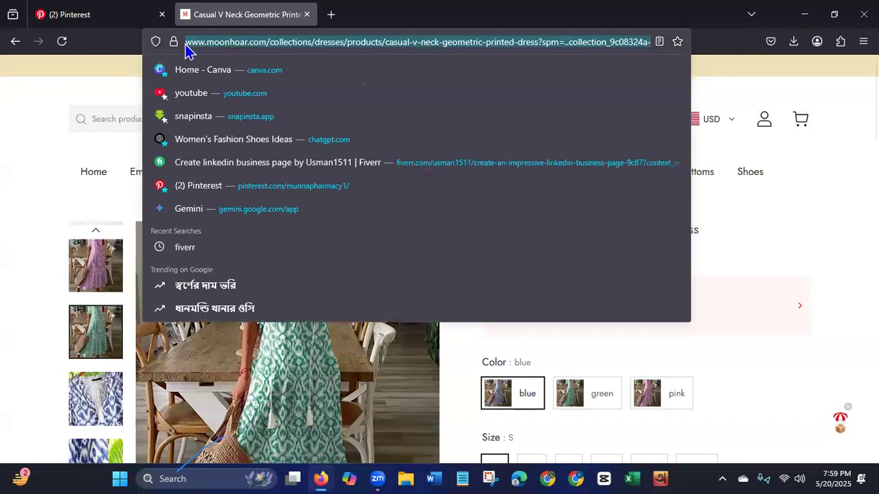
click(92, 16)
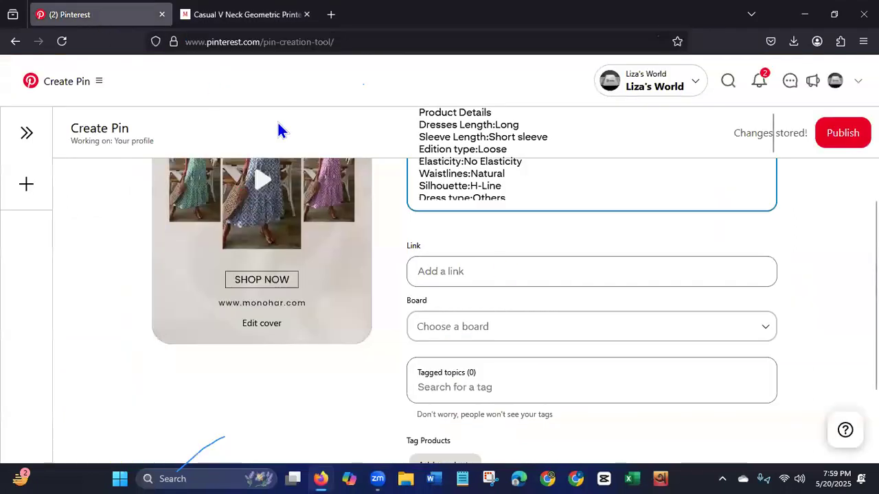
click(518, 276)
key(ctrl+v)
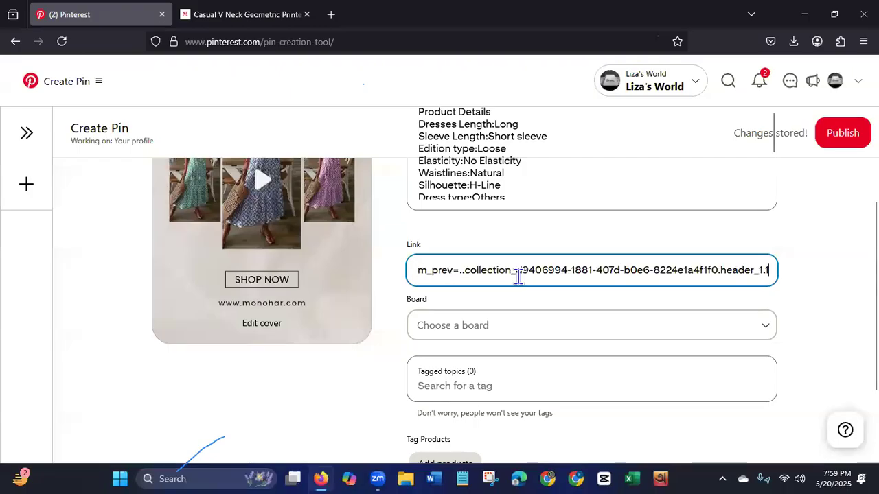
Assign the pin to the "Women Tops" board.
click(569, 330)
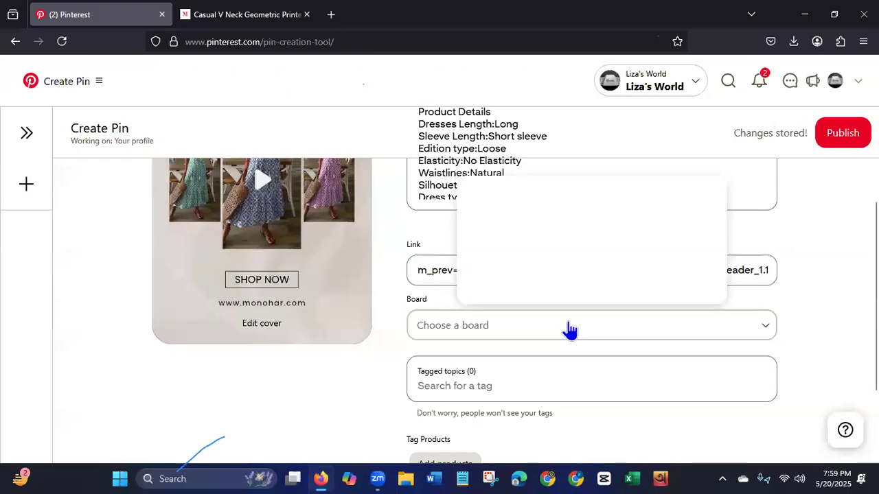
drag(398, 284, 379, 355)
scroll(378, 362, down, 3)
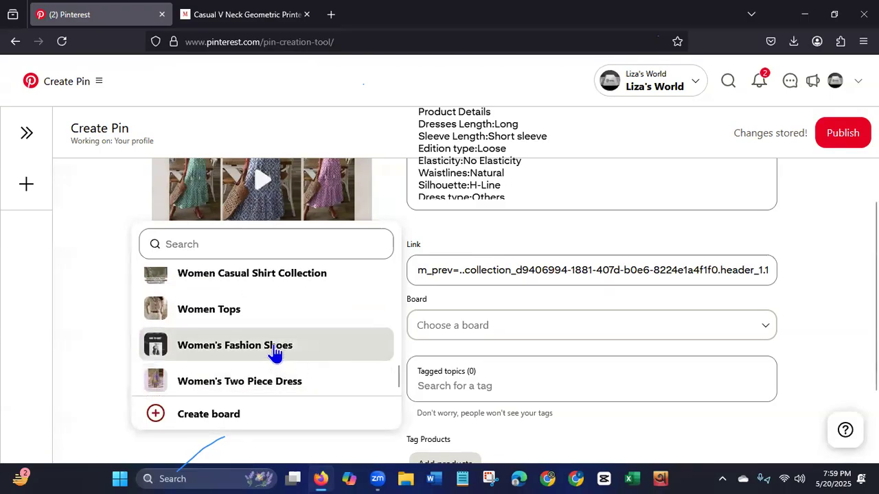
click(220, 322)
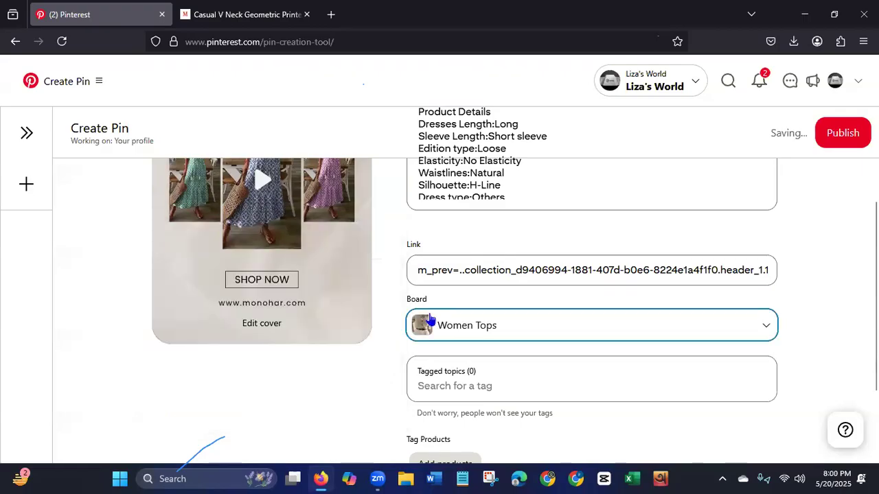
Search the tagged topics for "womens cl" and add the tag "women's classy style".
scroll(515, 285, down, 3)
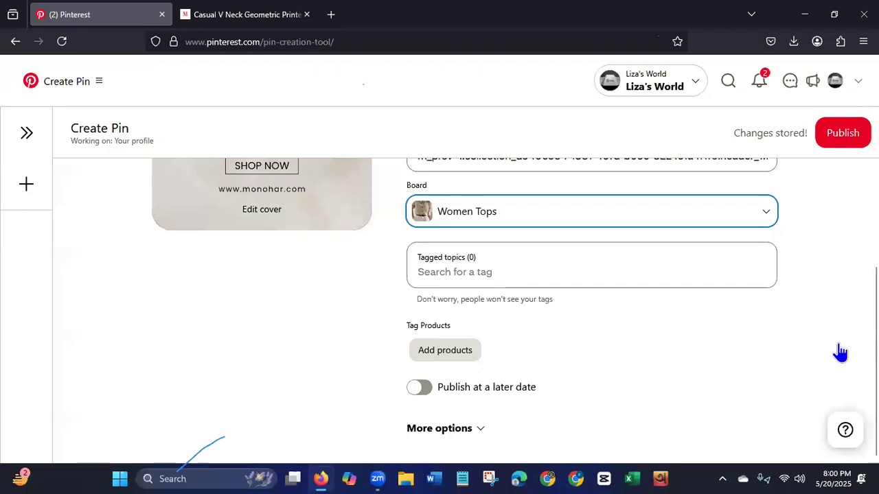
click(539, 272)
text(w)
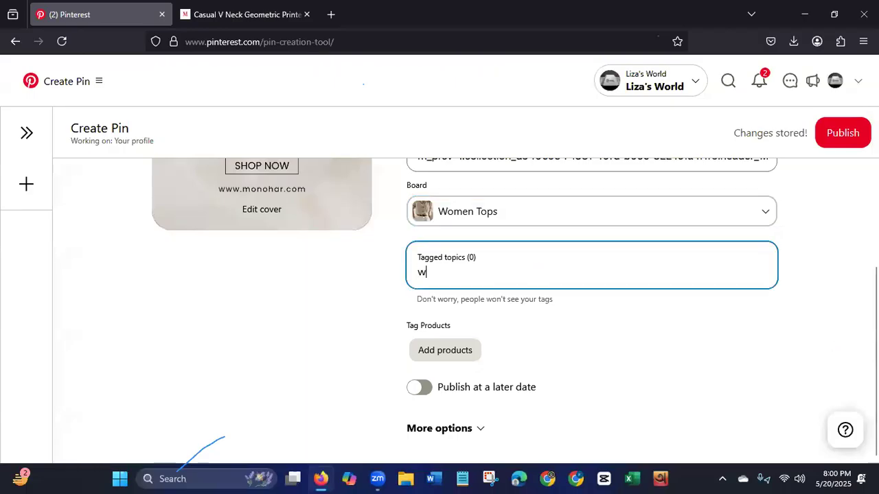
text(omen)
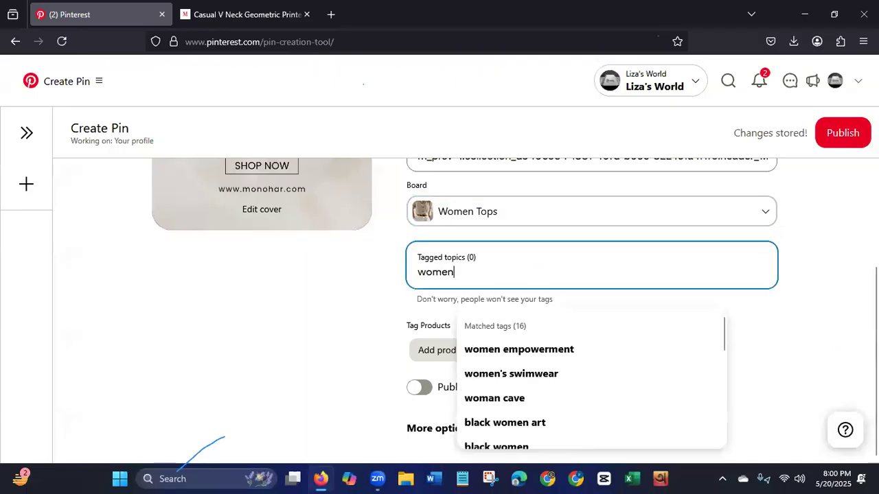
text(s cl)
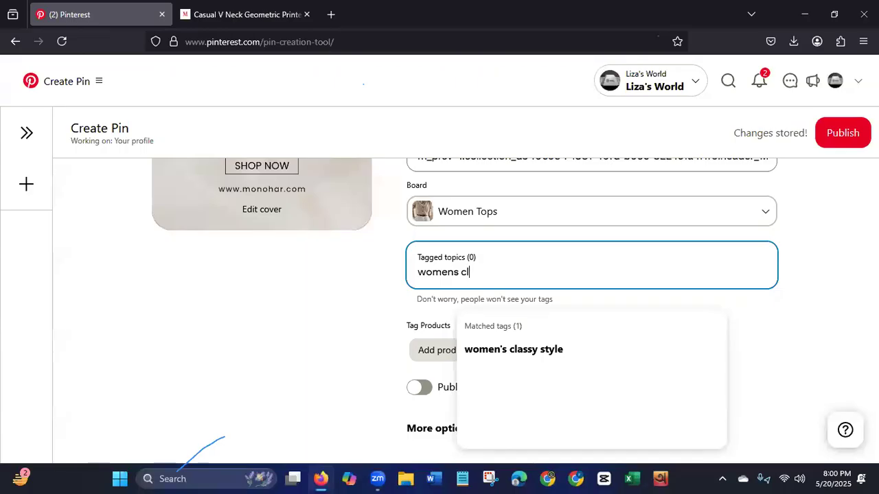
click(553, 350)
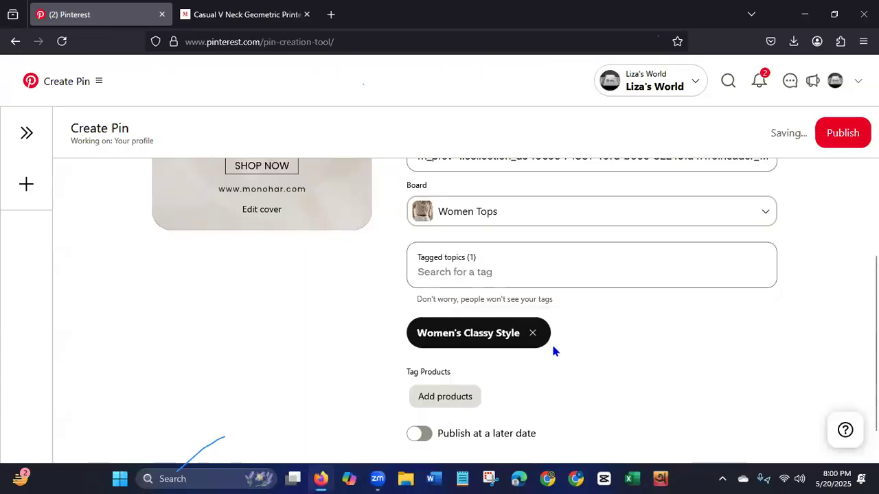
Search the tagged topics for "women's top" and add the tag "clothes".
click(526, 269)
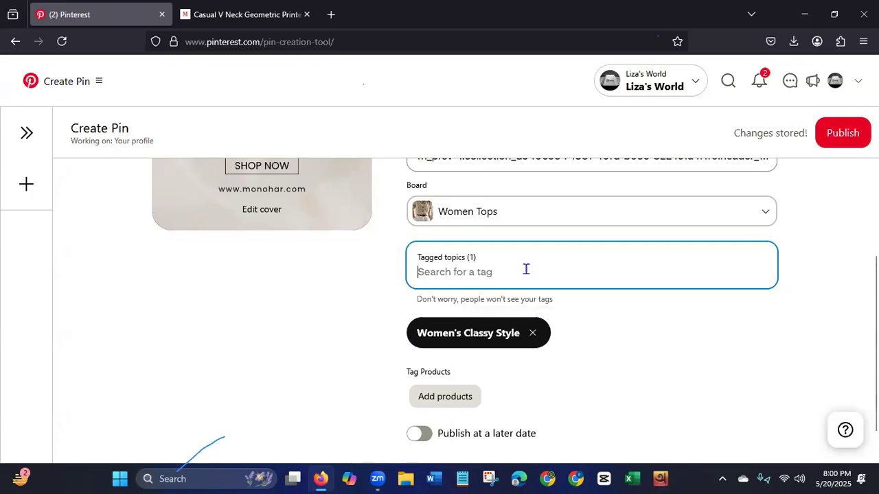
text(women)
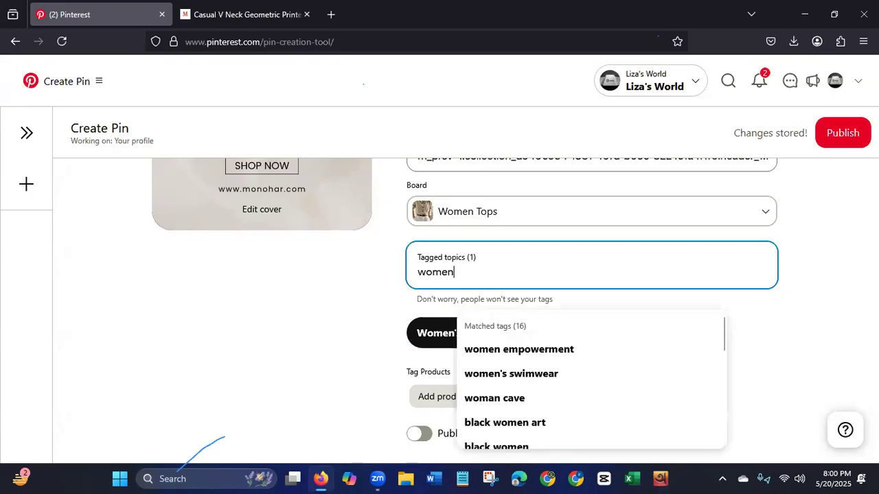
text('s top)
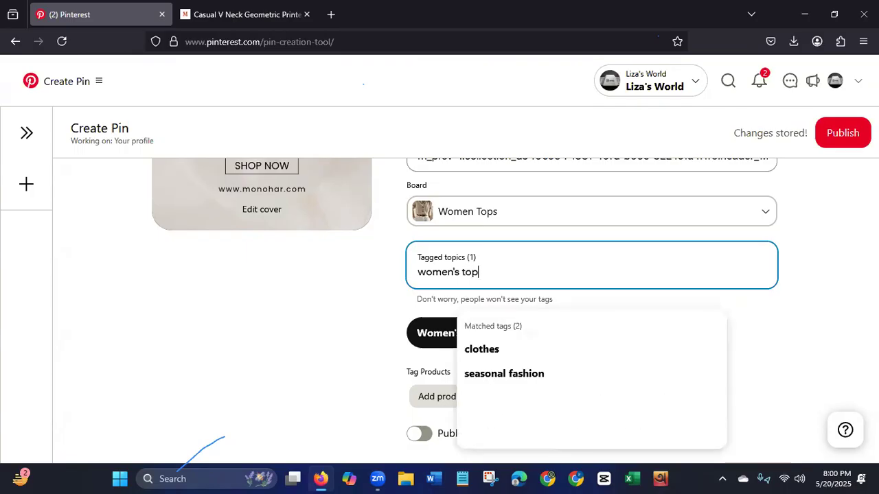
click(485, 353)
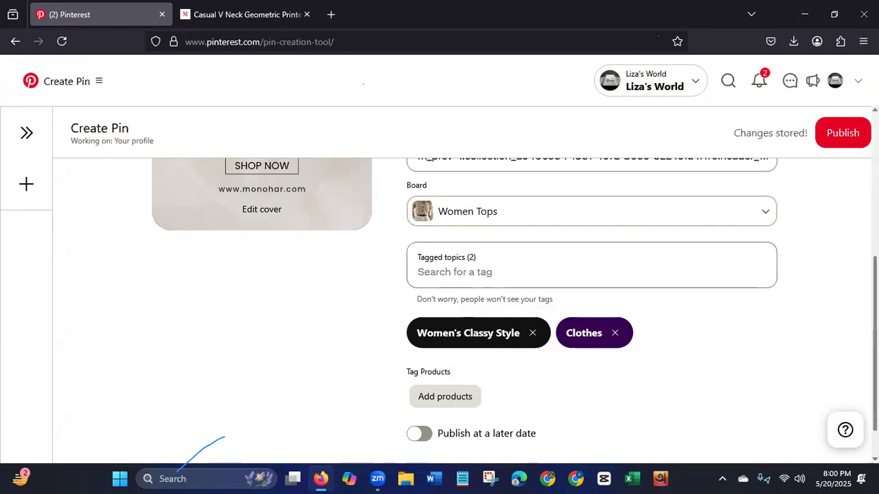
Publish the video pin and open the published pin to view it.
scroll(860, 124, up, 5)
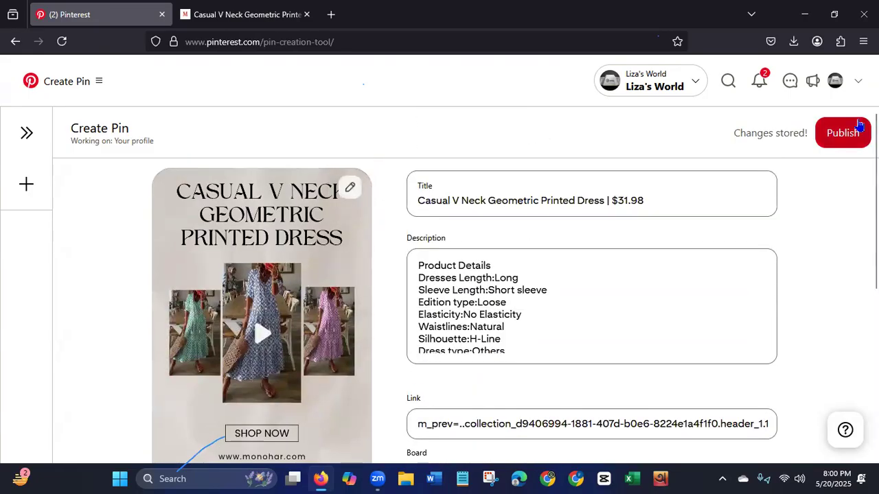
click(852, 133)
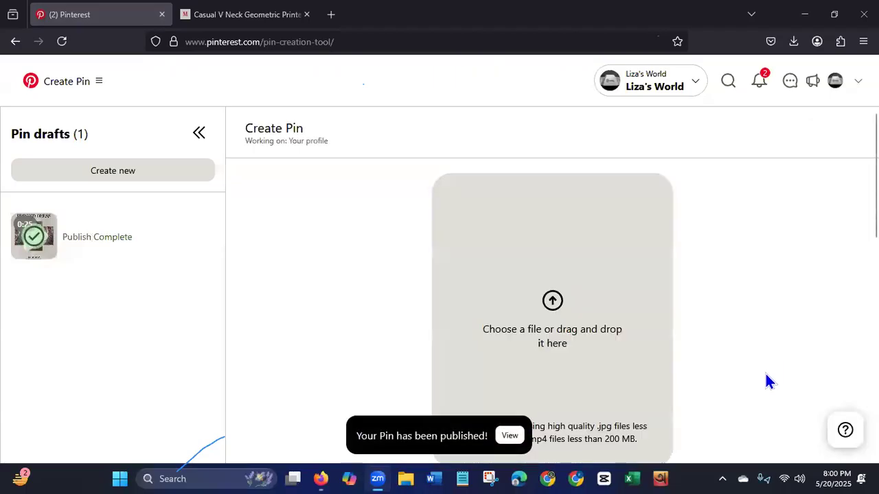
click(508, 441)
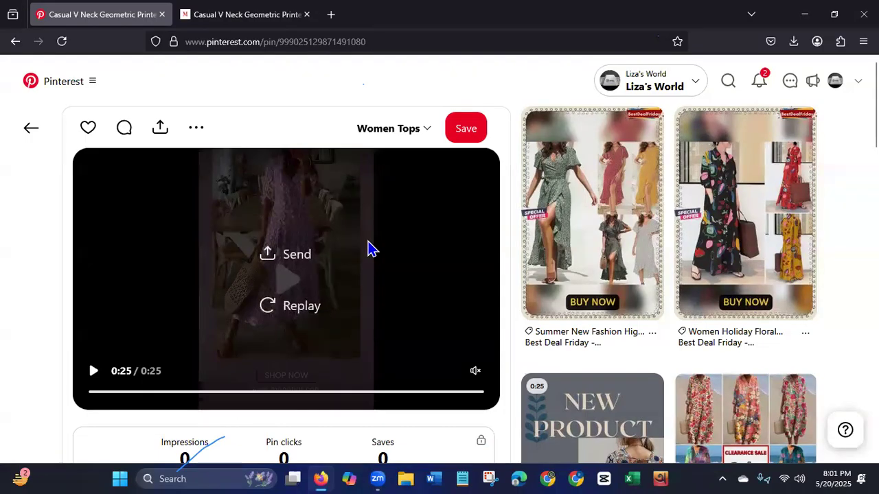
Go back to the profile's saved boards and reload the page.
click(30, 131)
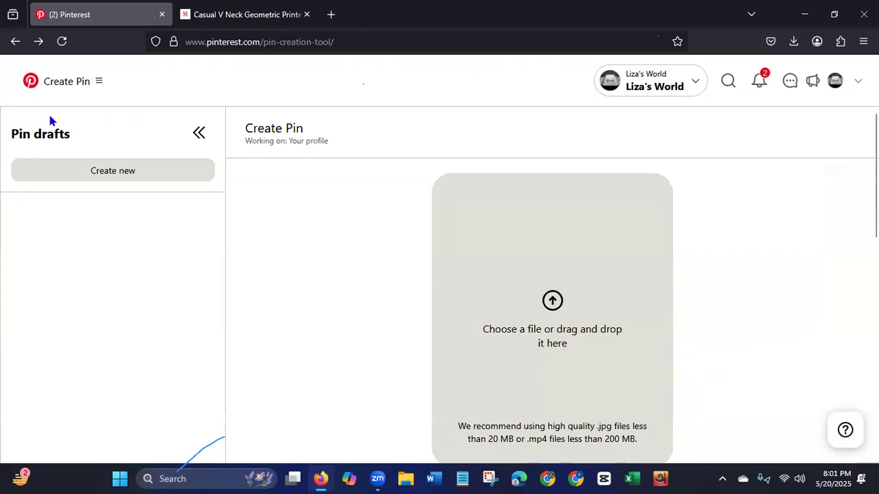
click(15, 42)
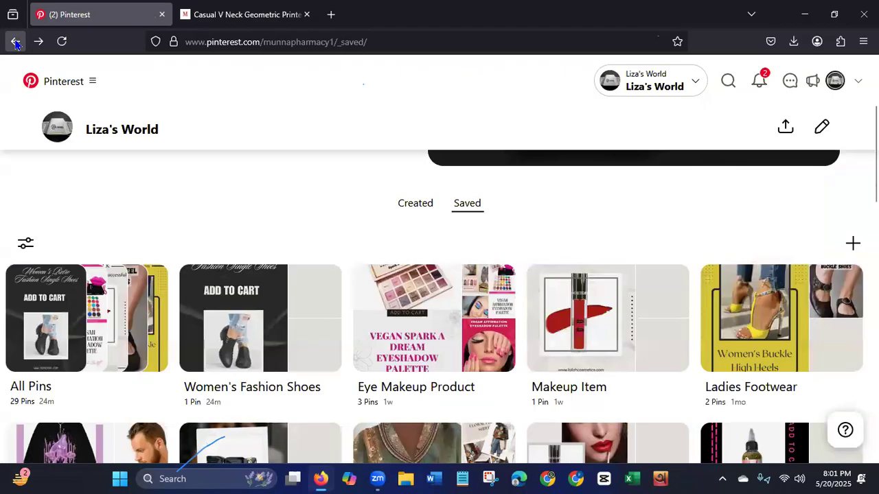
click(62, 43)
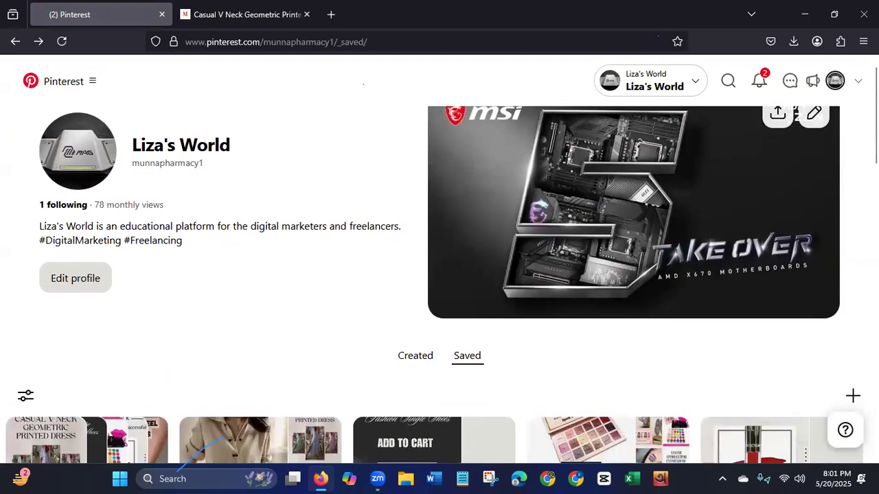
Look over the profile's saved boards and switch to its created pins.
scroll(439, 275, down, 2)
scroll(440, 326, down, 1)
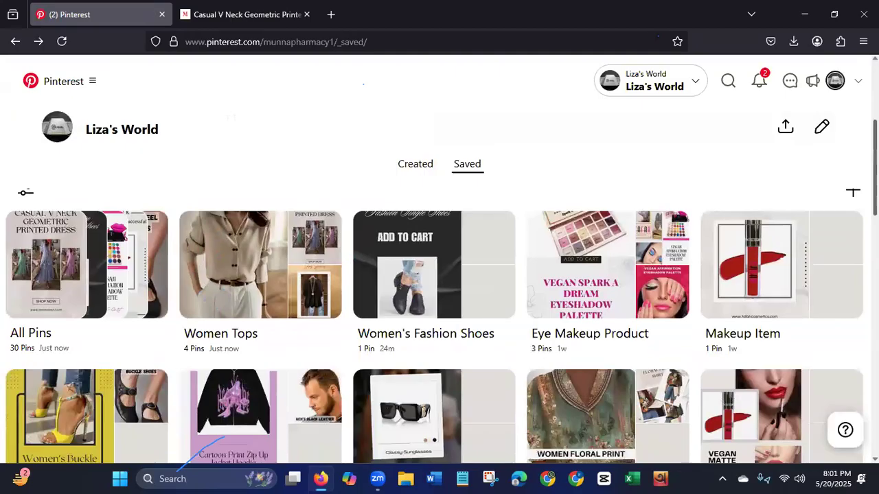
click(406, 168)
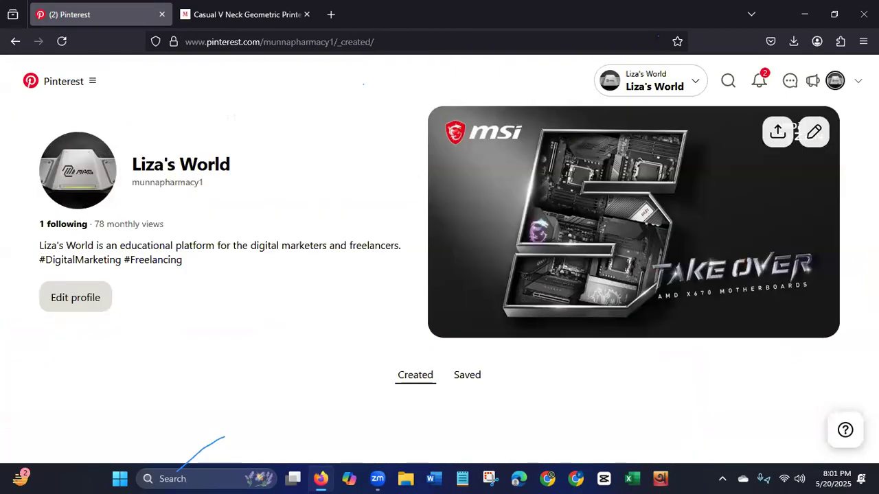
scroll(439, 274, down, 5)
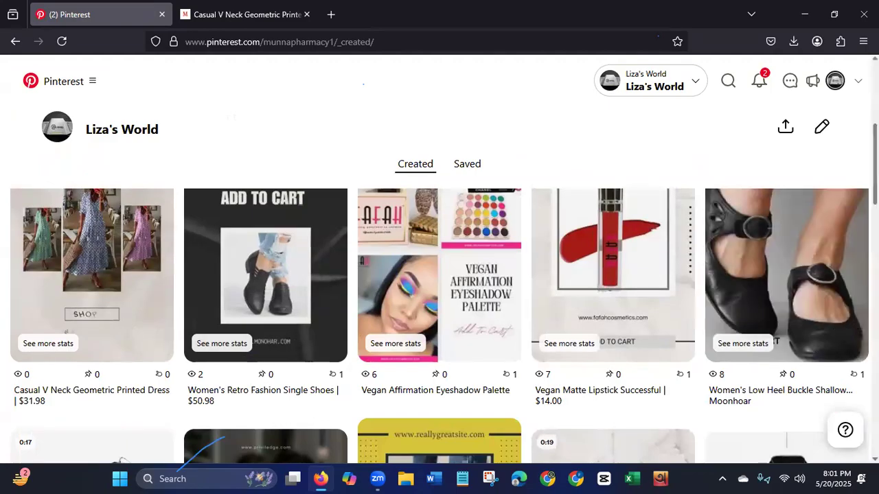
Examine the profile's created pins, including the new Casual V Neck Geometric Printed Dress video pin and its stats.
scroll(439, 275, up, 3)
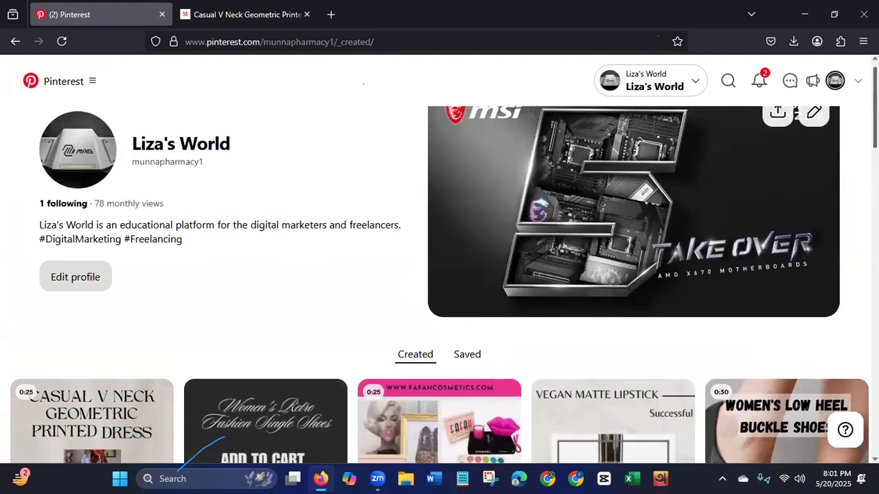
scroll(439, 285, down, 3)
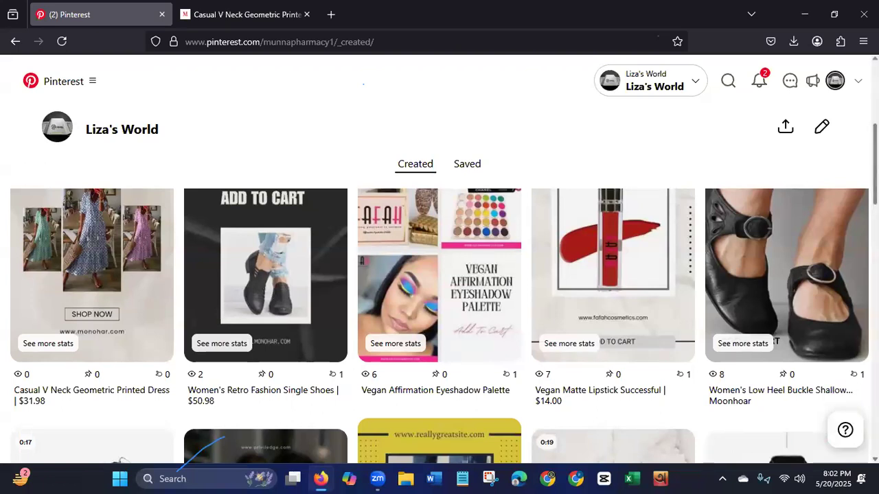
scroll(820, 295, up, 3)
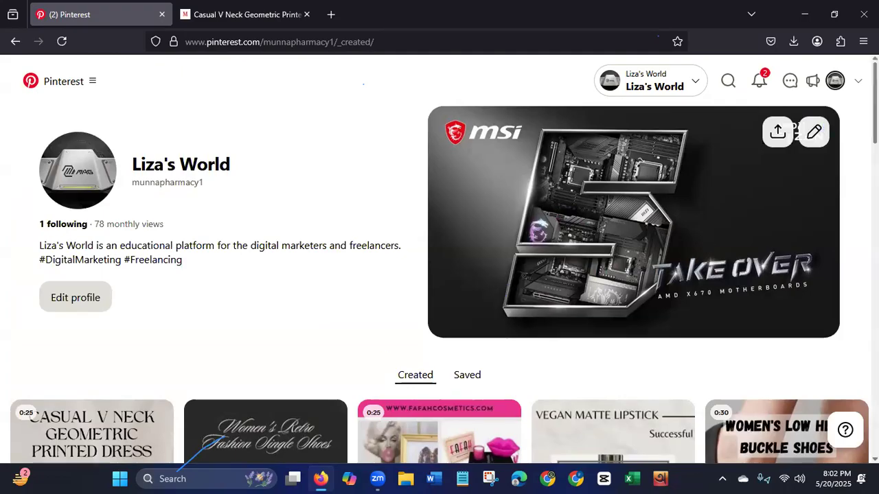
scroll(439, 274, down, 3)
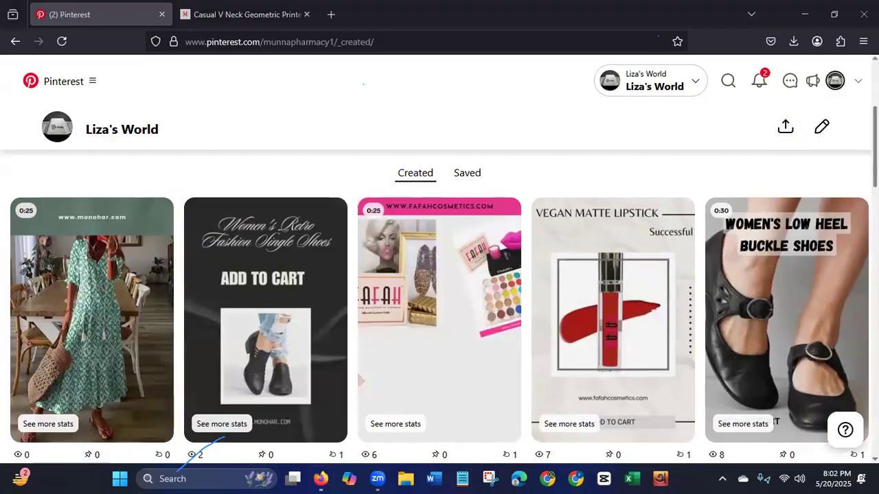
scroll(440, 309, down, 3)
scroll(357, 203, down, 3)
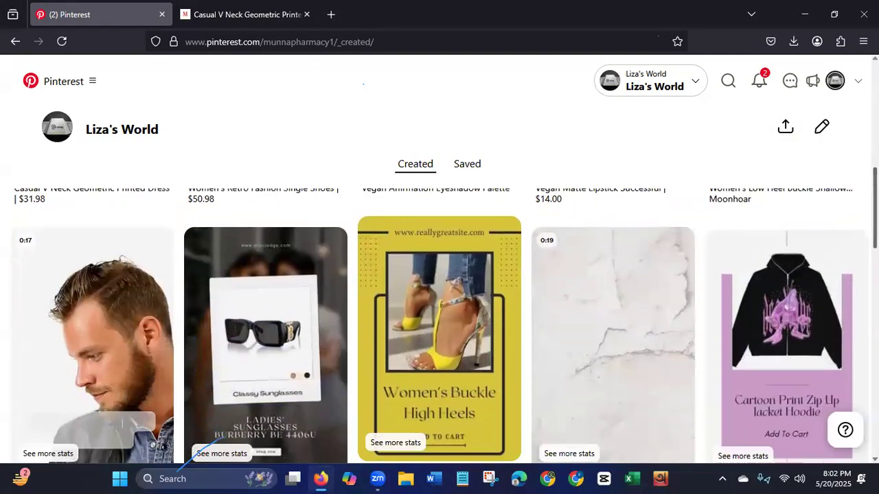
scroll(356, 307, up, 6)
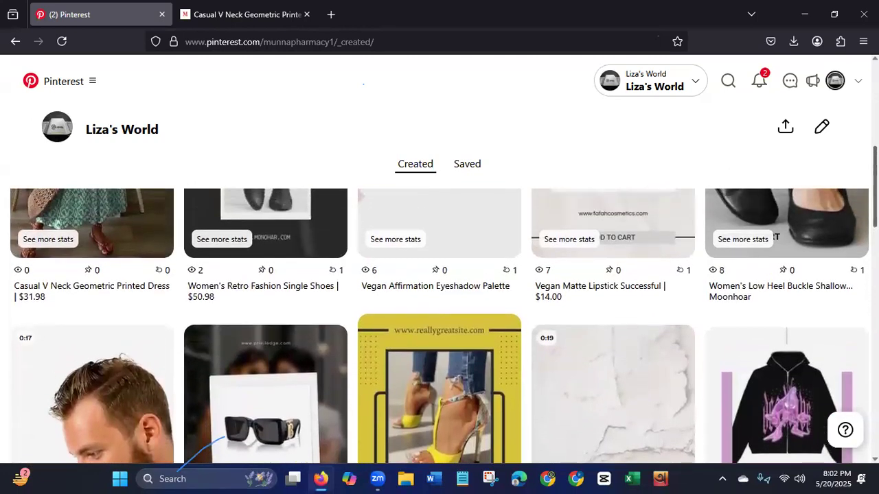
scroll(356, 378, down, 3)
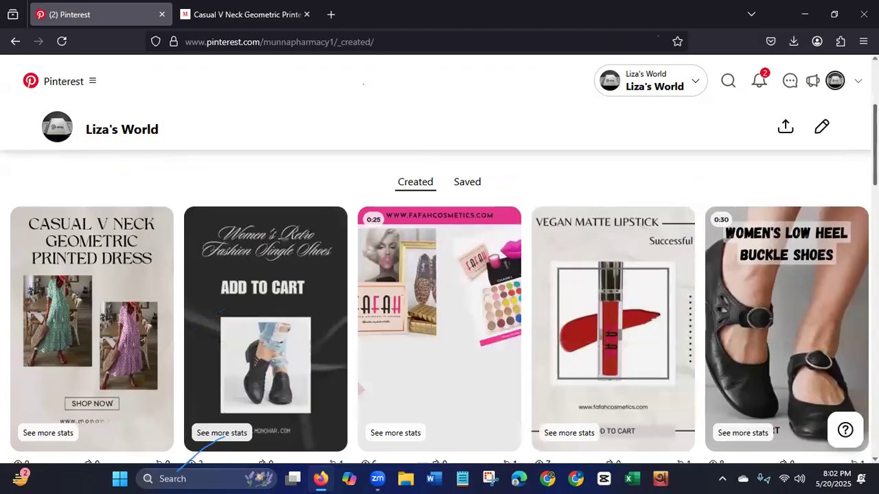
scroll(356, 378, down, 1)
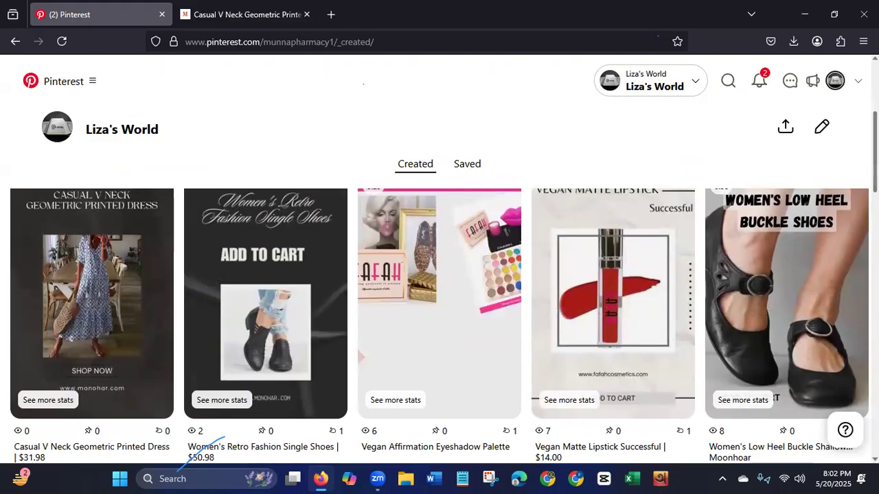
scroll(357, 346, up, 3)
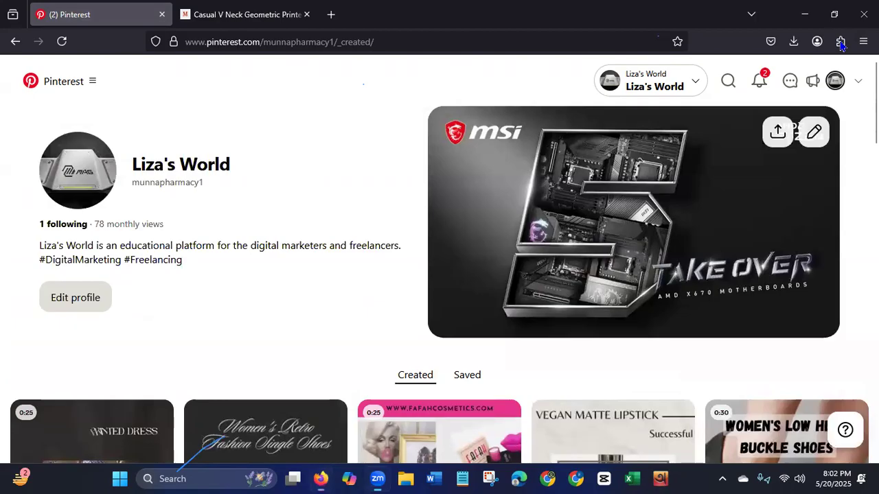
Search Google in a new browser tab for "terms of services of pinterest".
click(331, 16)
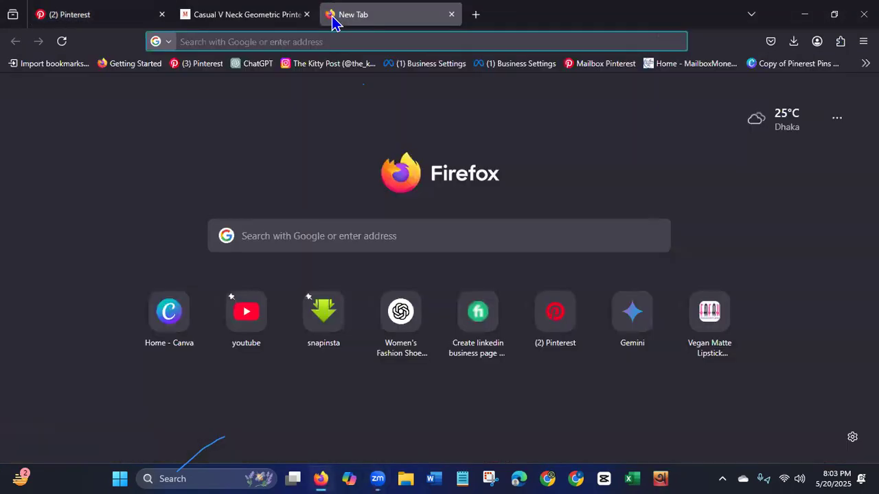
text(terms)
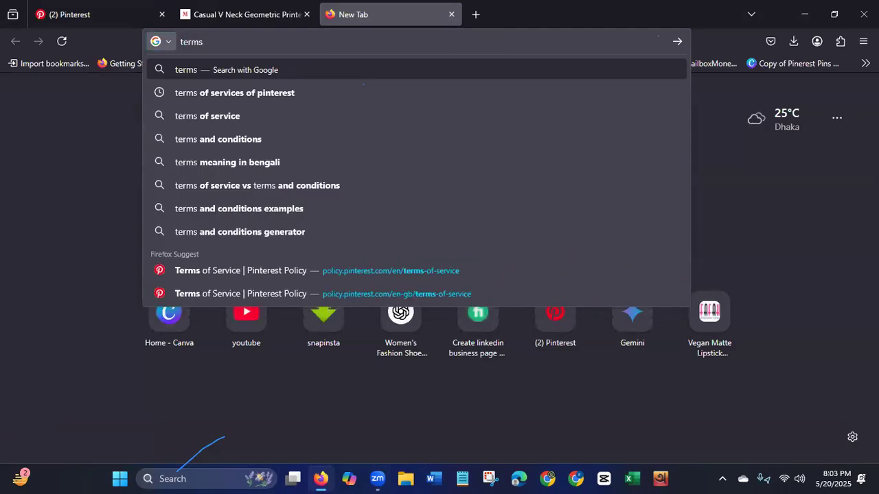
click(238, 93)
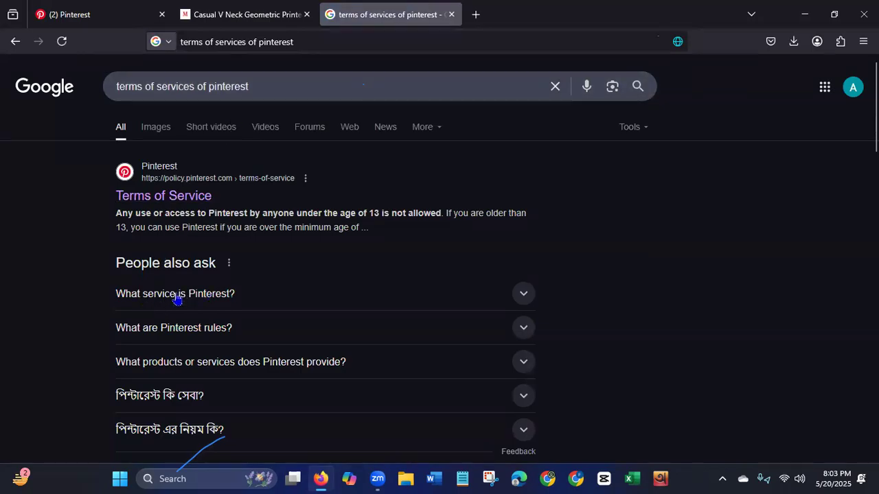
Expand the related question "What service is Pinterest?" and read its answer.
click(521, 297)
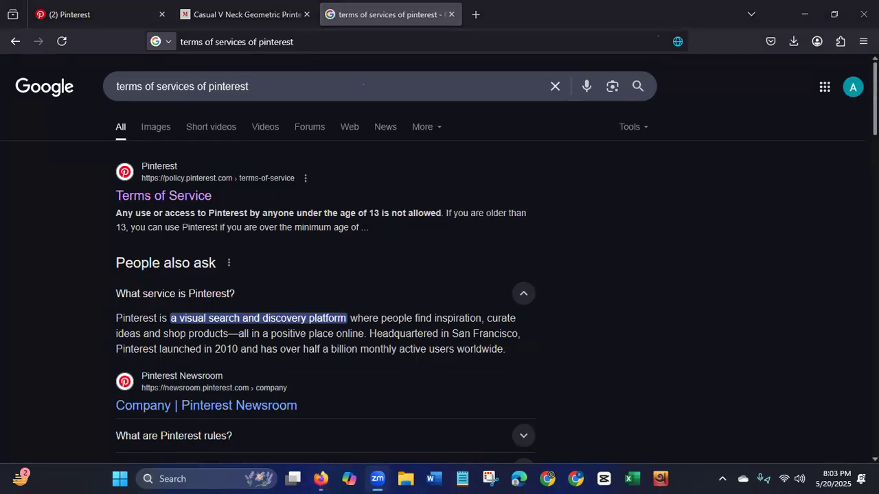
scroll(439, 274, down, 5)
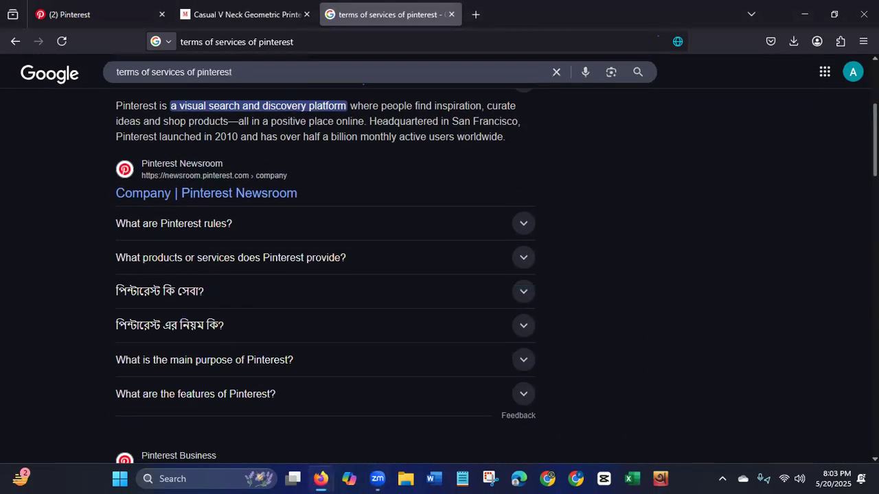
scroll(439, 275, up, 5)
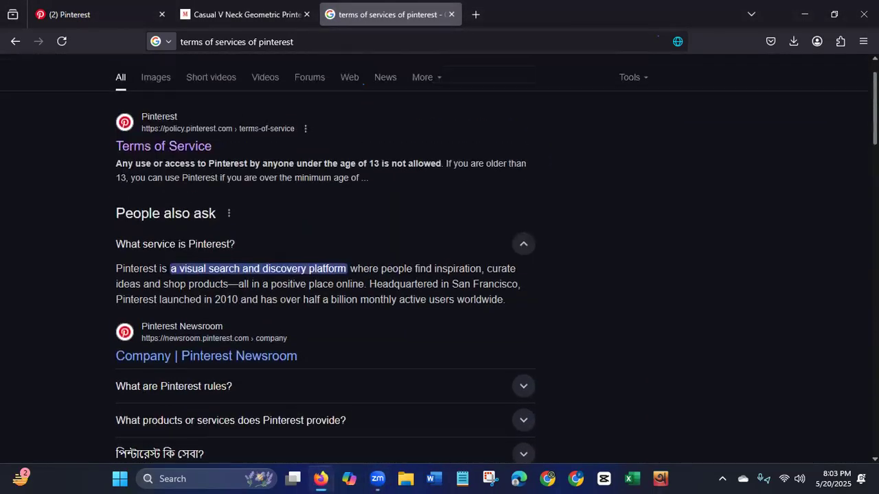
Expand the question "What are Pinterest rules?" and highlight its answer text.
scroll(440, 275, down, 4)
scroll(804, 164, down, 3)
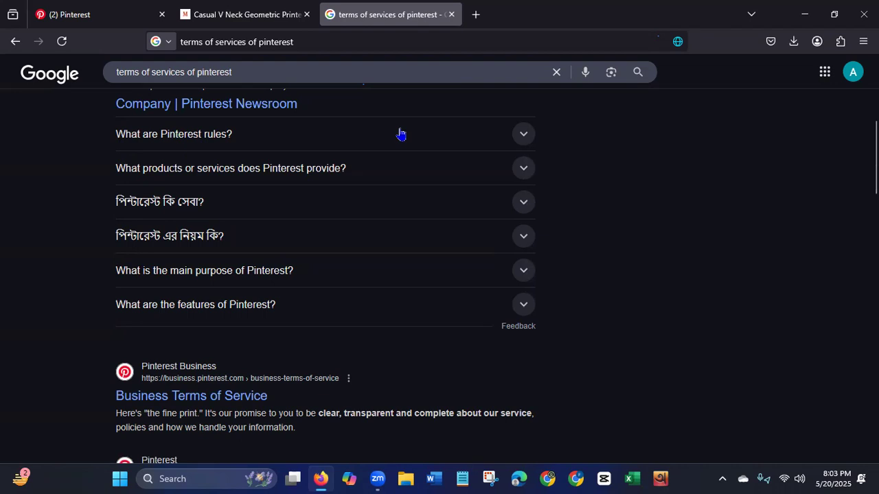
click(524, 136)
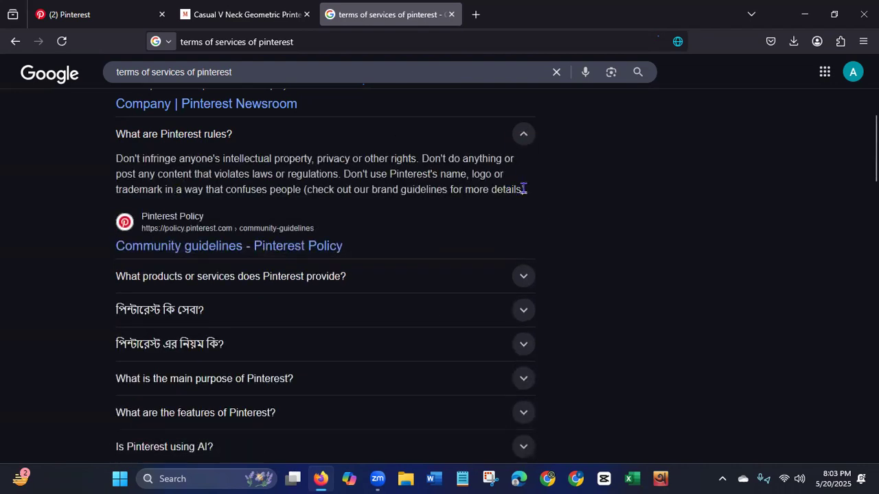
drag(122, 158, 536, 193)
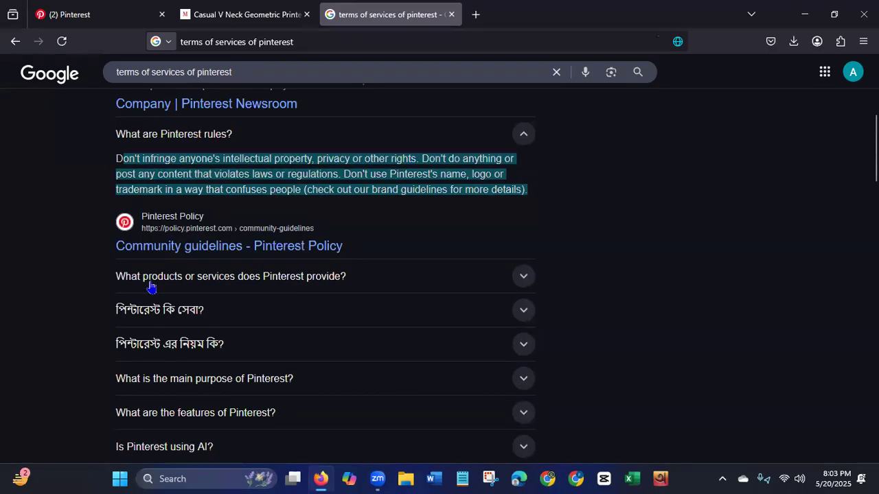
Expand the question "What products or services does Pinterest provide?" and look over the questions below it.
click(528, 278)
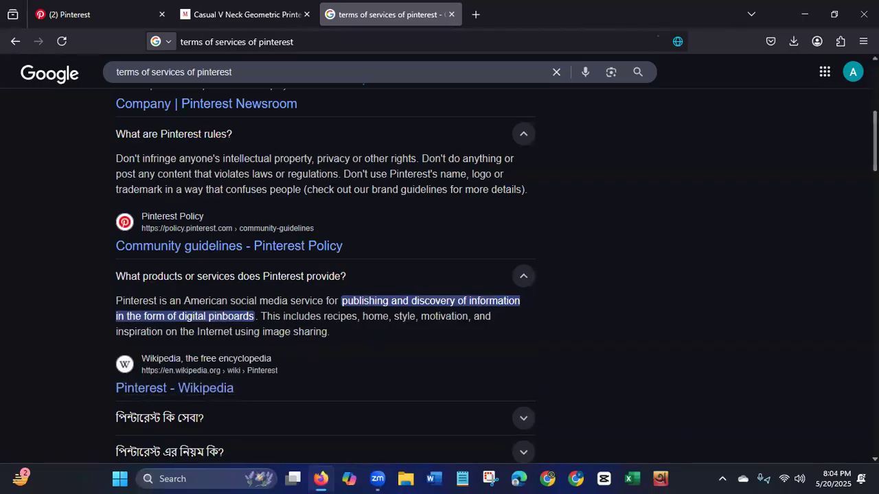
scroll(494, 275, down, 3)
scroll(494, 275, down, 3)
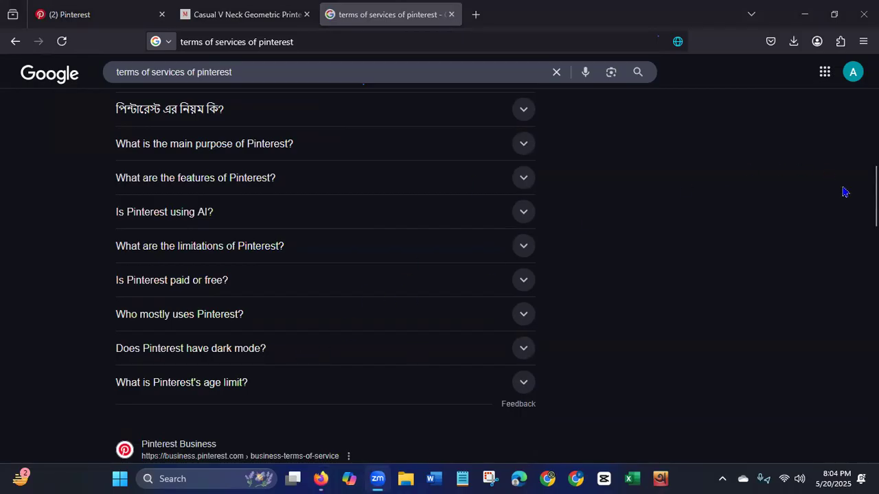
Look through the remaining search results on Pinterest's terms and expand the question "What is Pinterest mostly used for?".
scroll(439, 274, down, 3)
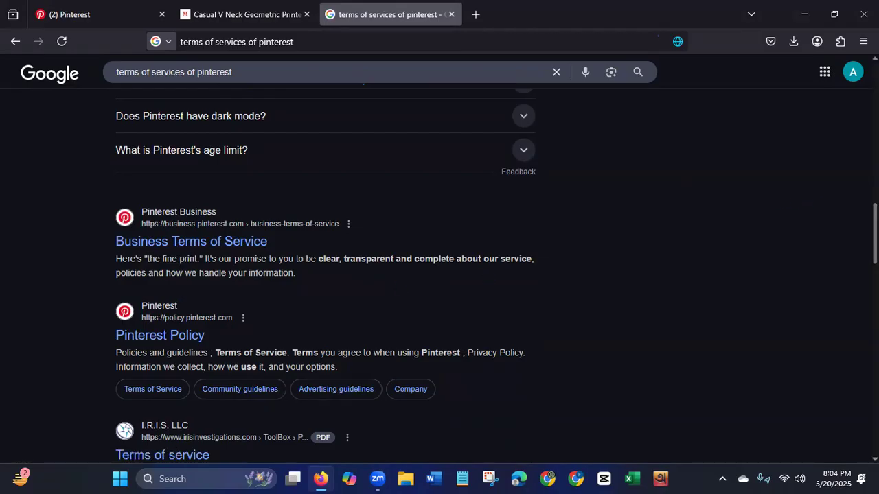
scroll(440, 275, down, 3)
scroll(440, 274, down, 2)
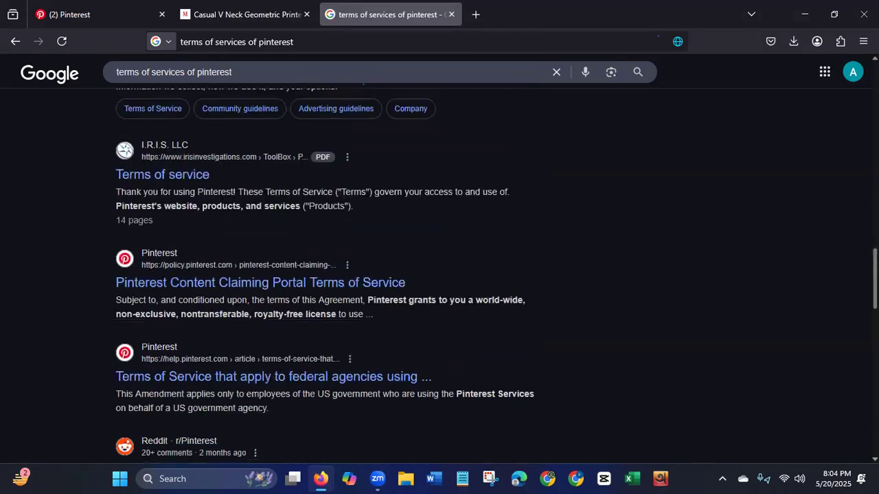
scroll(440, 275, down, 2)
scroll(857, 319, down, 2)
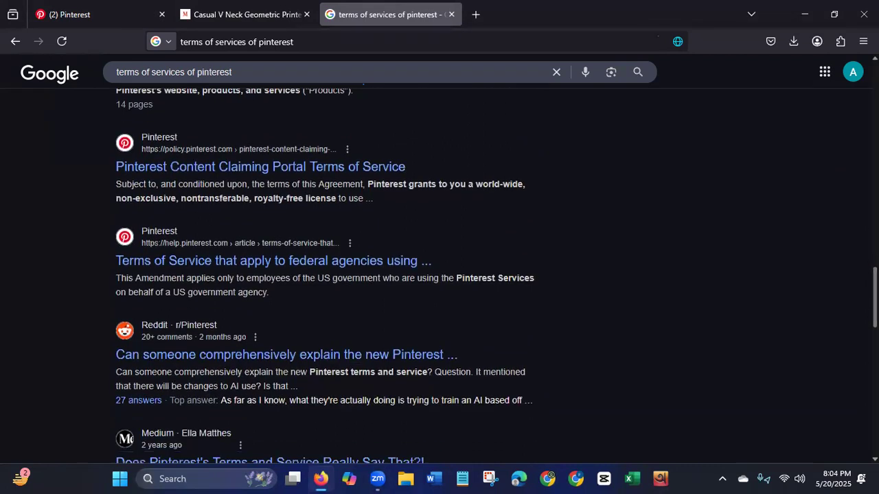
scroll(856, 319, down, 2)
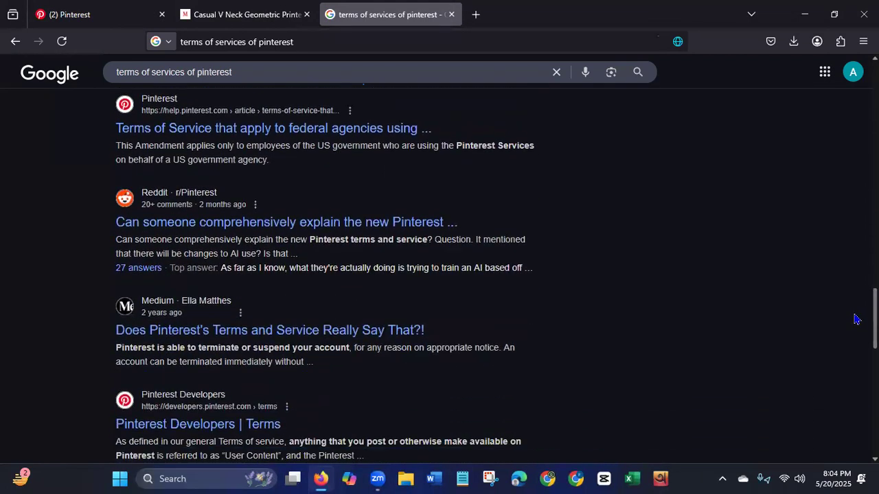
scroll(857, 319, down, 4)
scroll(844, 363, down, 1)
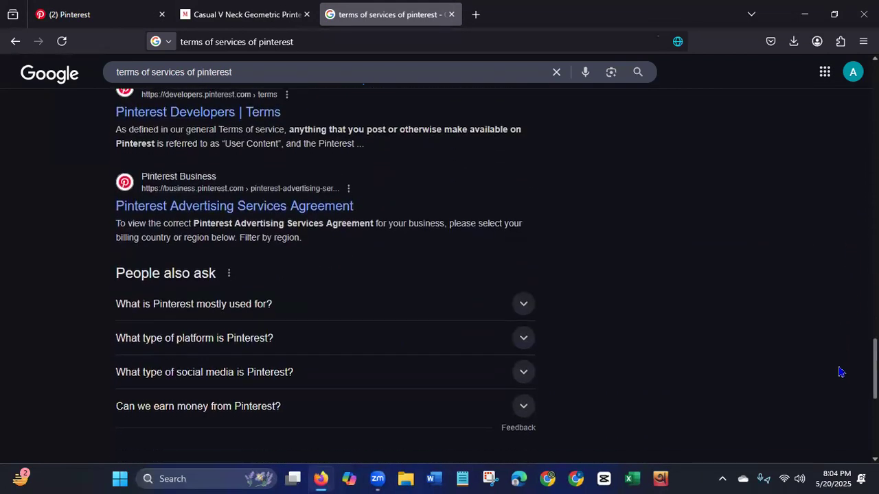
scroll(839, 376, down, 2)
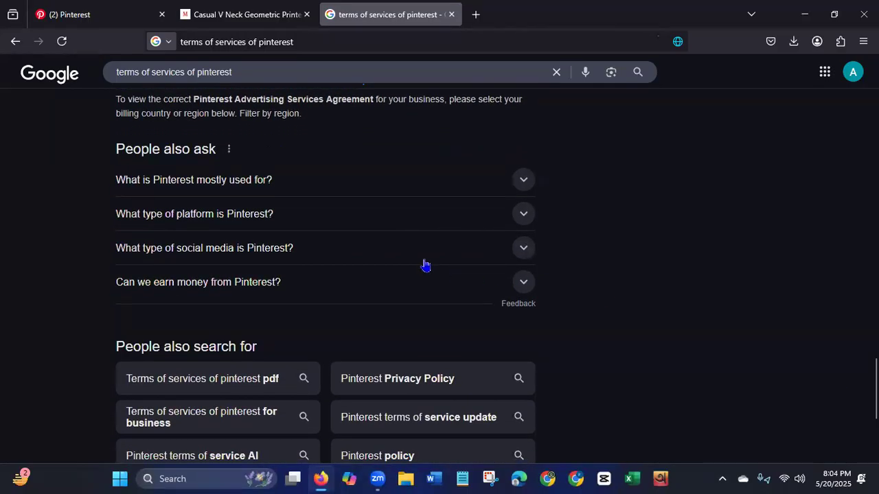
click(523, 183)
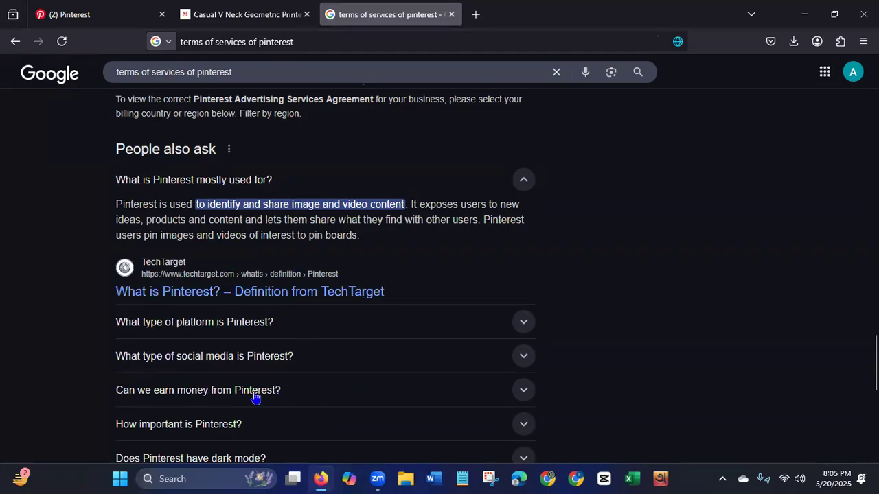
Look over the remaining related questions and suggested searches, ending back at the first search result.
scroll(713, 336, down, 3)
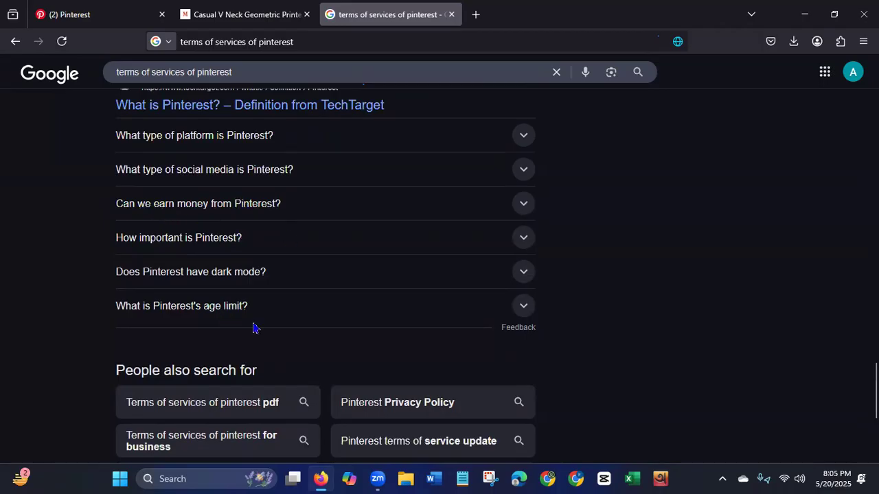
scroll(252, 329, down, 4)
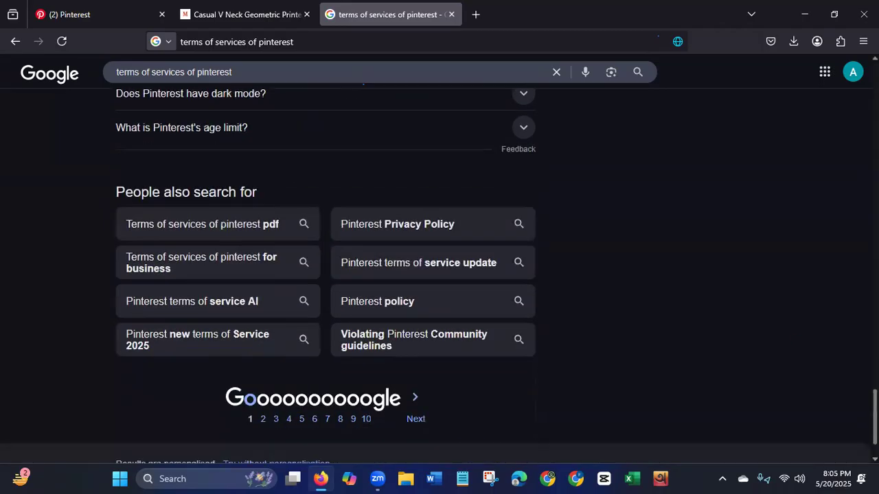
scroll(855, 343, up, 20)
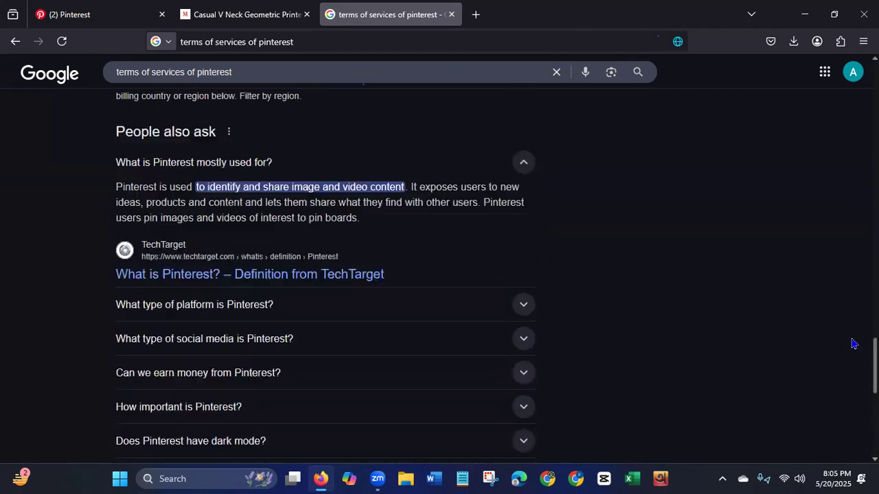
scroll(834, 91, up, 2)
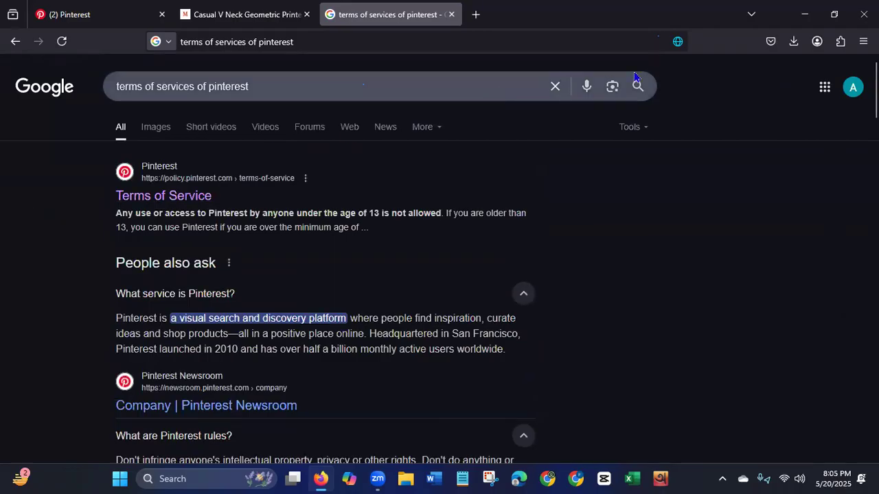
Close the browser window and refresh the desktop.
click(864, 14)
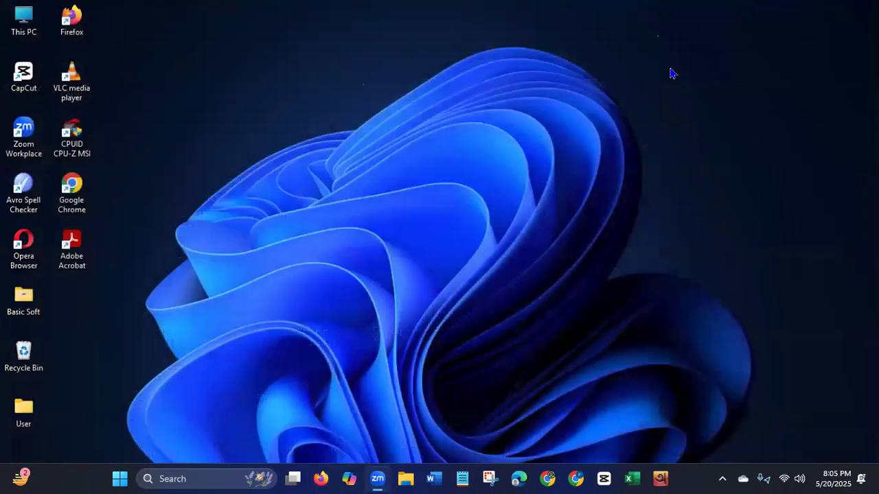
right_click(539, 80)
click(557, 136)
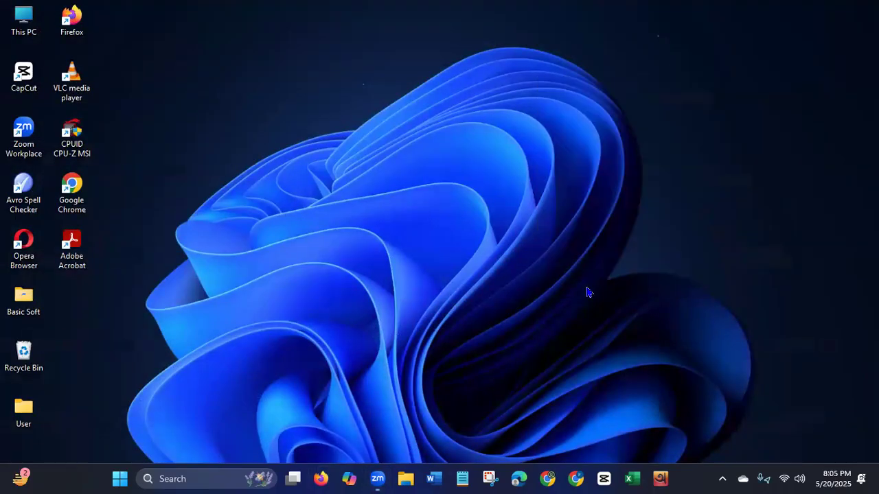